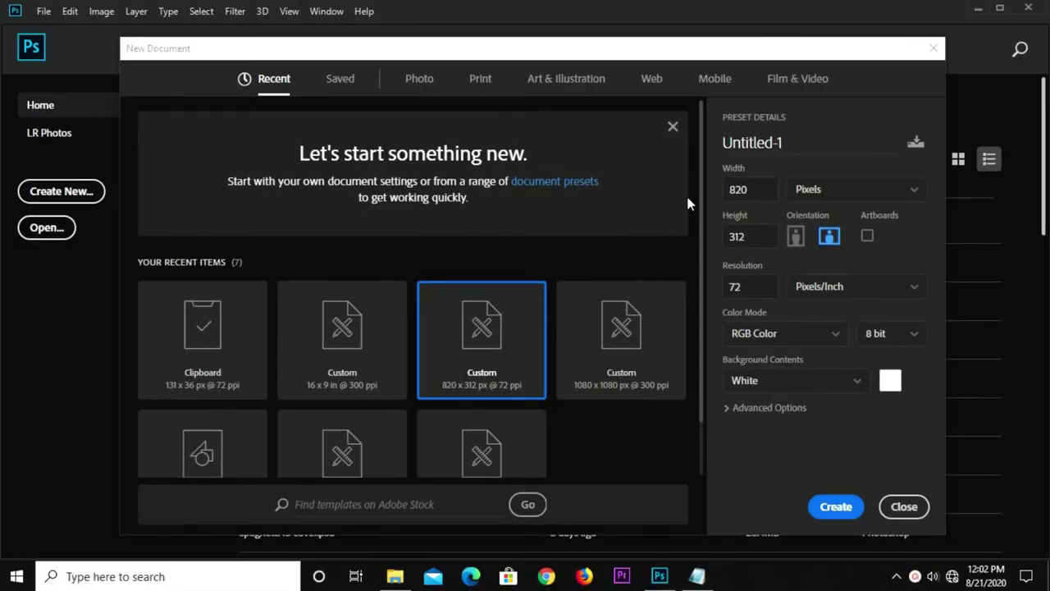
# Step: Create a blank white 820 × 312 px RGB document at 72 pixels/inch
pyautogui.doubleClick(756, 192)
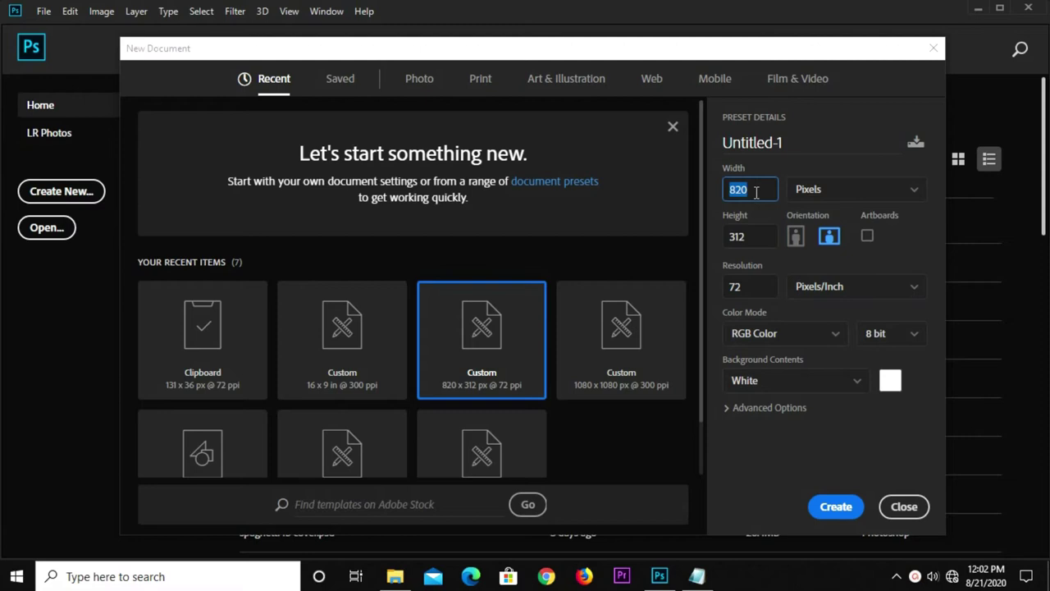
pyautogui.doubleClick(752, 235)
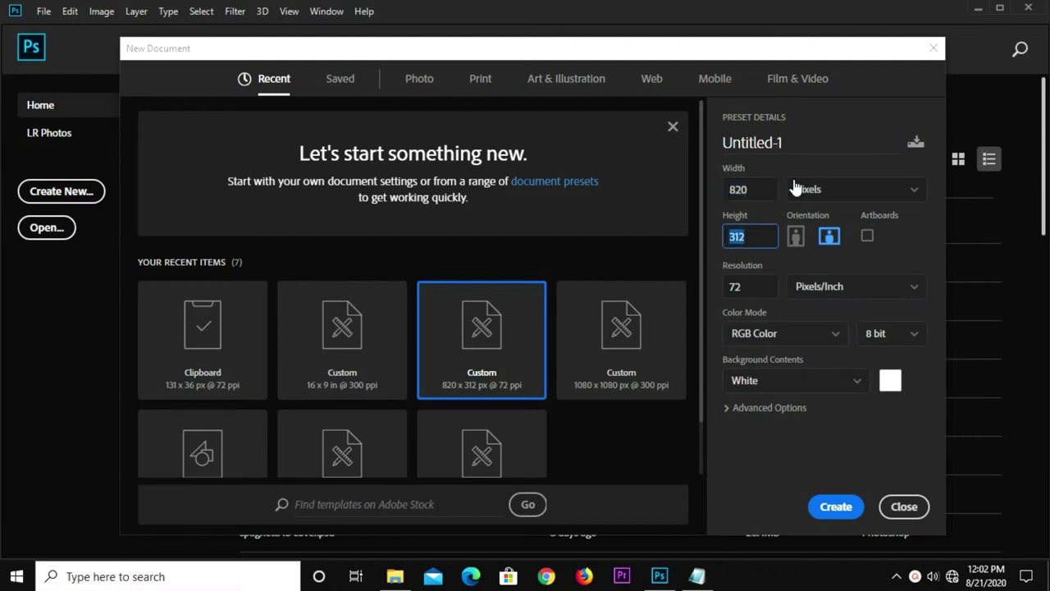
pyautogui.doubleClick(753, 286)
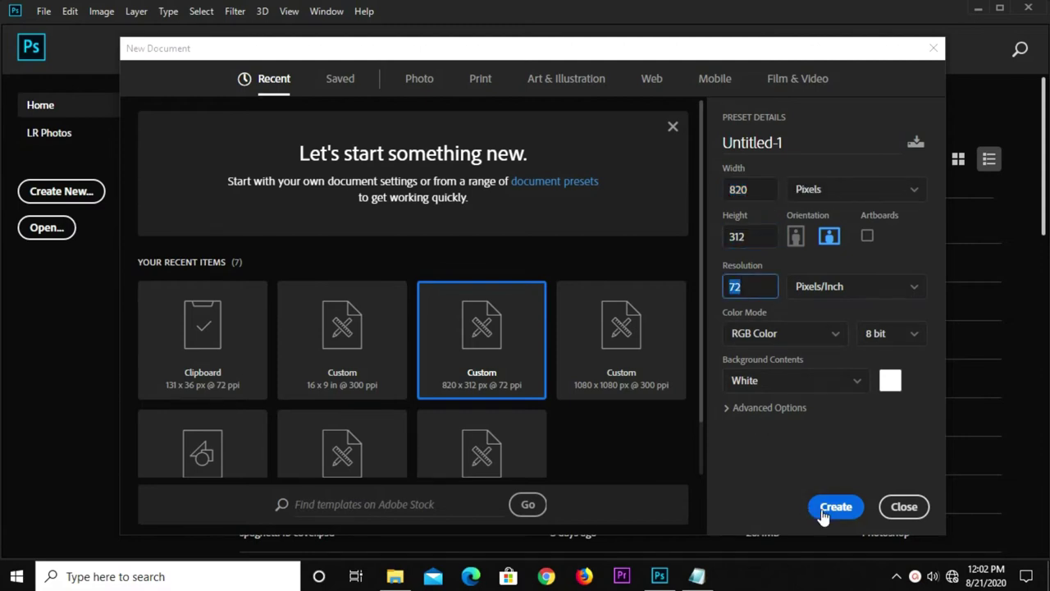
pyautogui.click(824, 509)
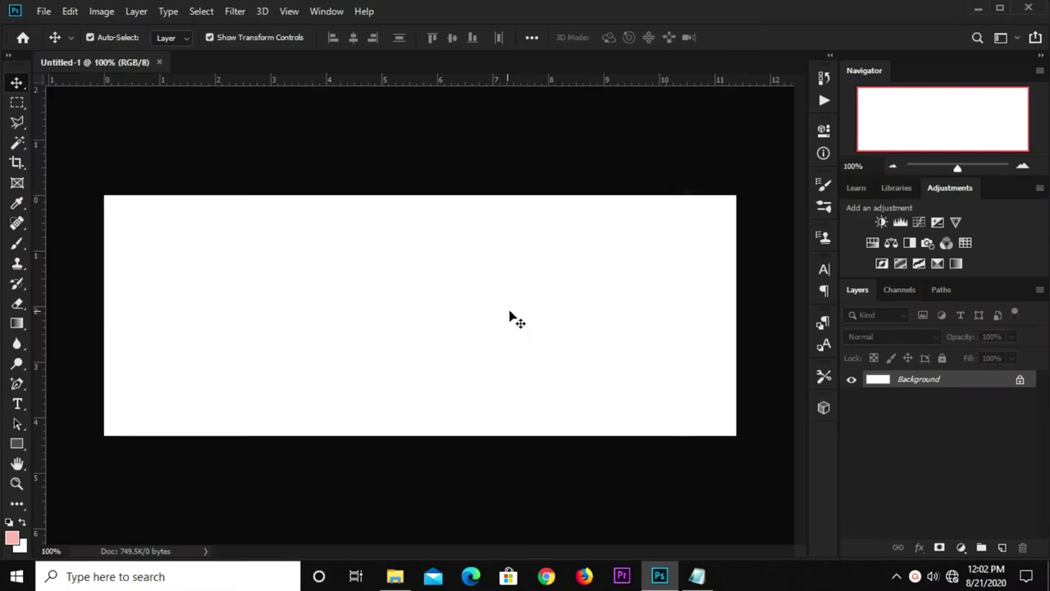
# Step: Add a Solid Color fill layer using hex b81f33 copied from the Notepad colour notes
pyautogui.click(963, 547)
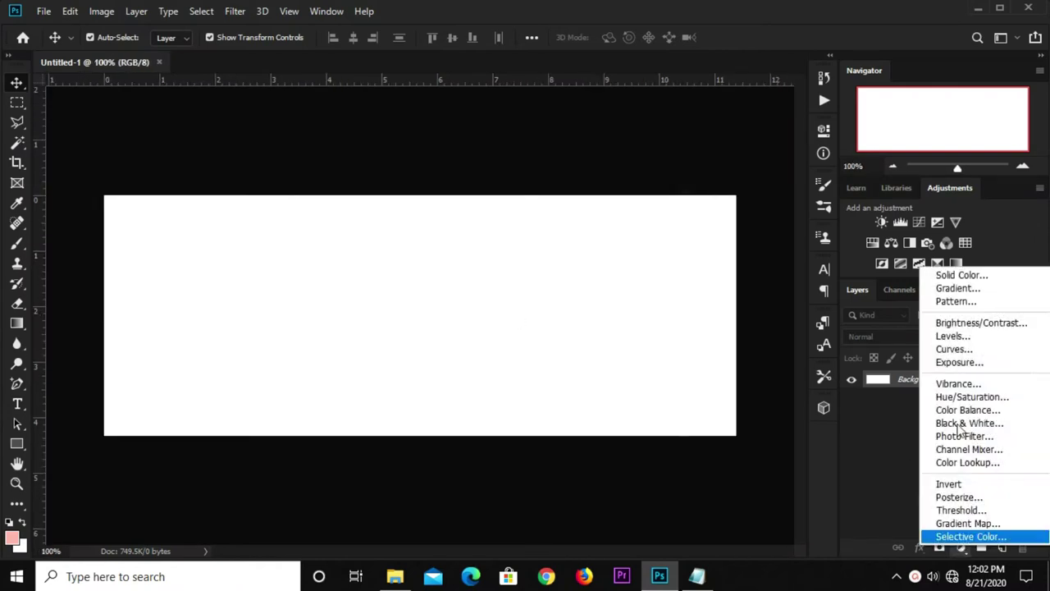
pyautogui.click(961, 275)
pyautogui.click(696, 576)
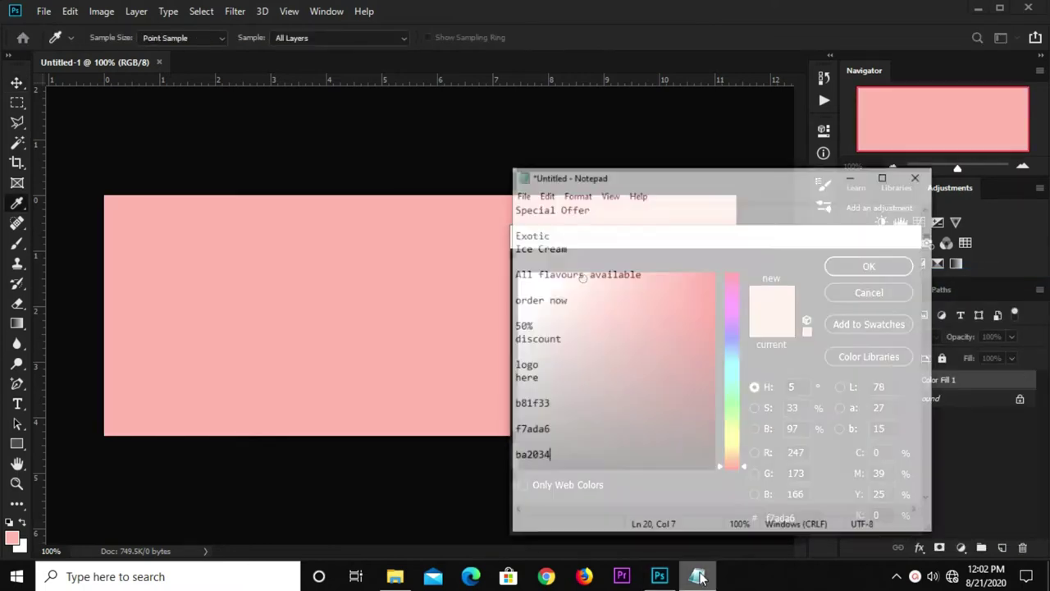
pyautogui.moveTo(542, 382); pyautogui.dragTo(424, 376)
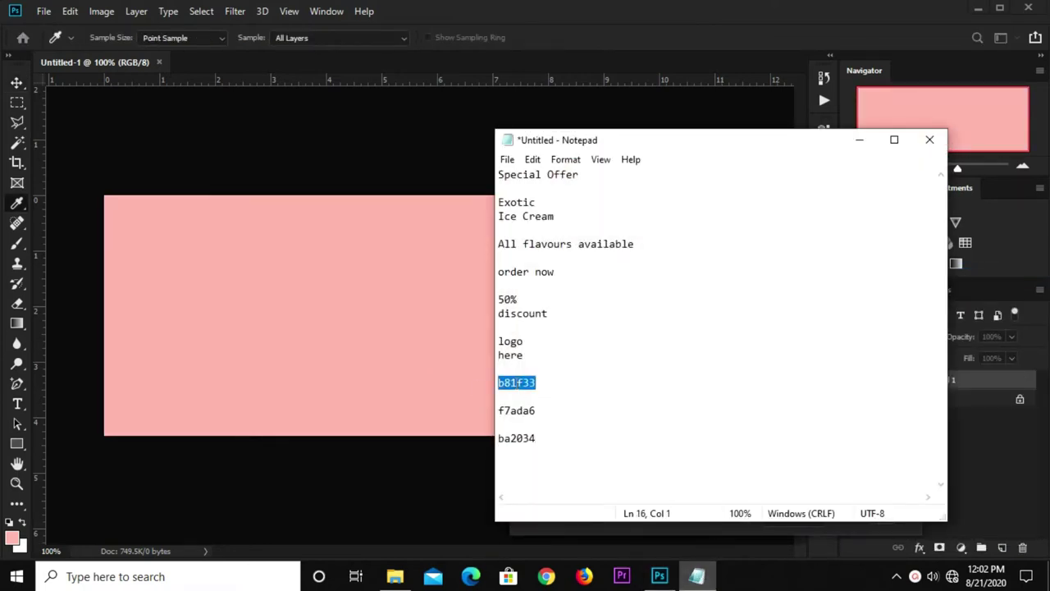
pyautogui.rightClick(518, 384)
pyautogui.click(551, 197)
pyautogui.click(474, 250)
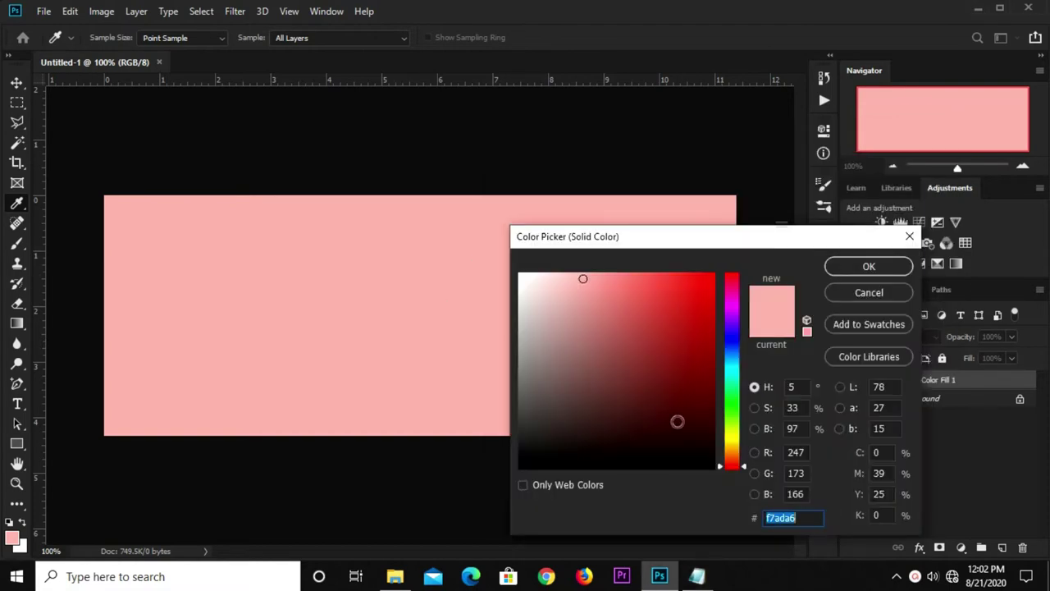
pyautogui.rightClick(767, 517)
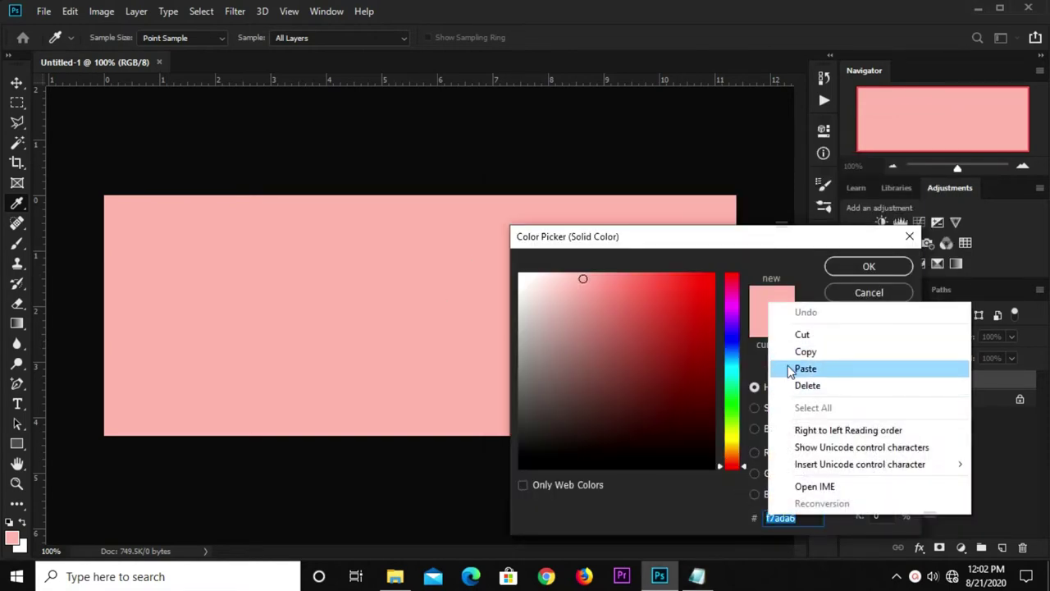
pyautogui.click(781, 367)
pyautogui.click(841, 266)
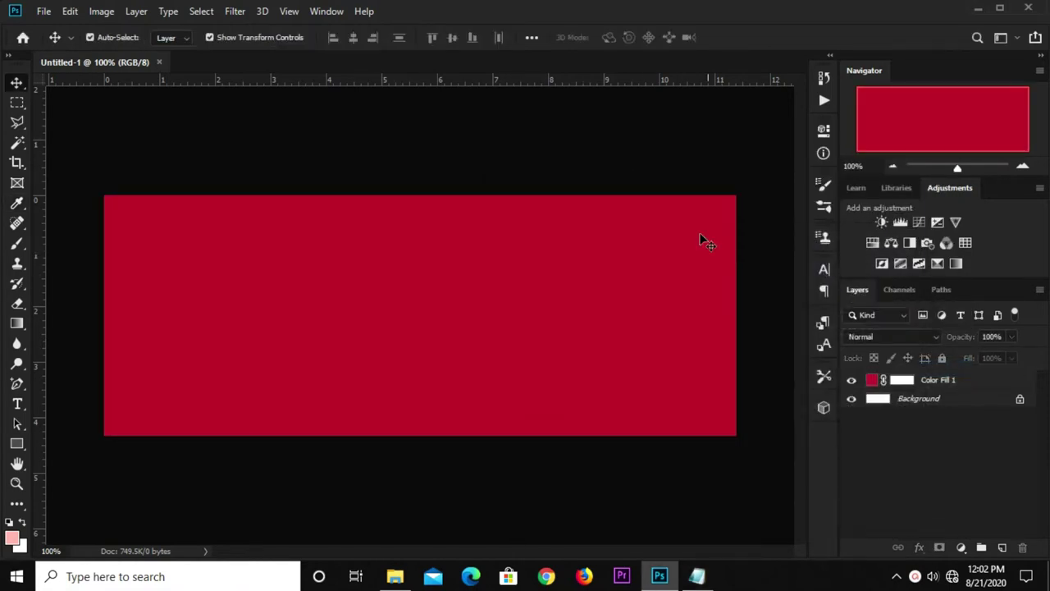
# Step: Add a new empty layer and set the foreground colour to pale pink f7ada5
pyautogui.click(1002, 548)
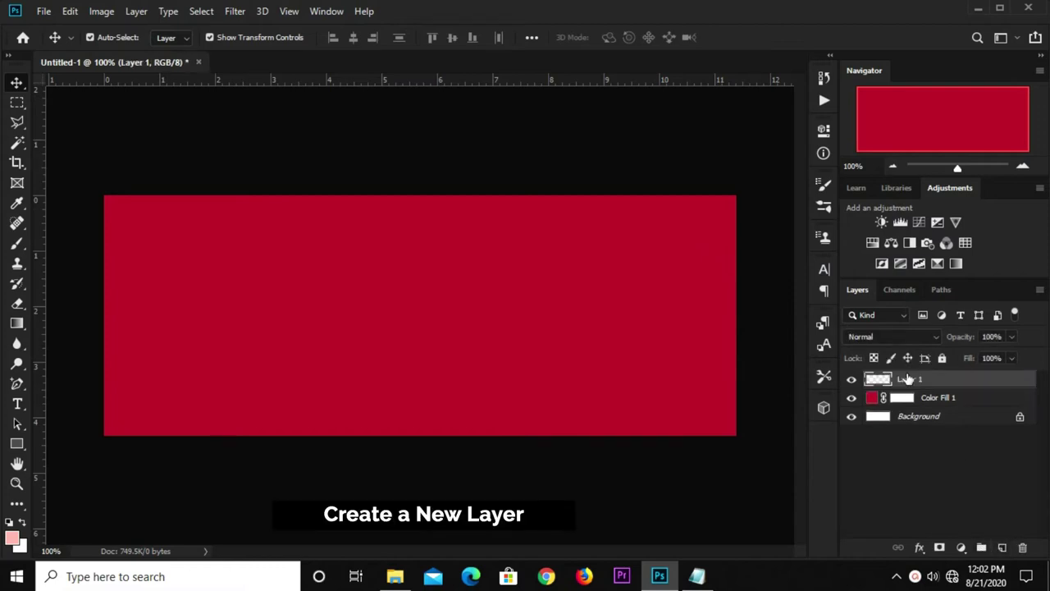
pyautogui.click(697, 574)
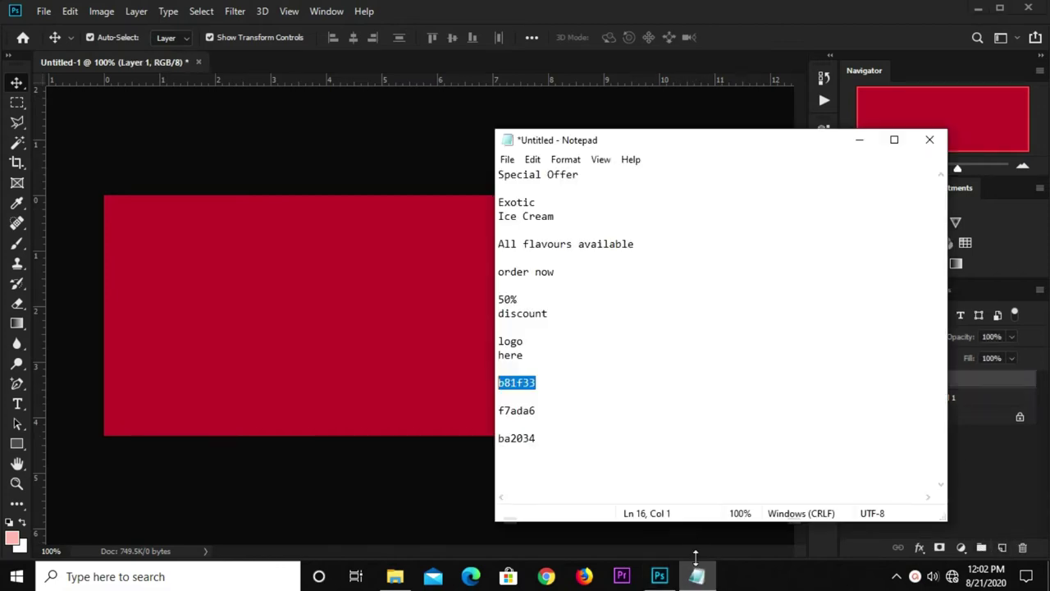
pyautogui.click(535, 410)
pyautogui.click(486, 415)
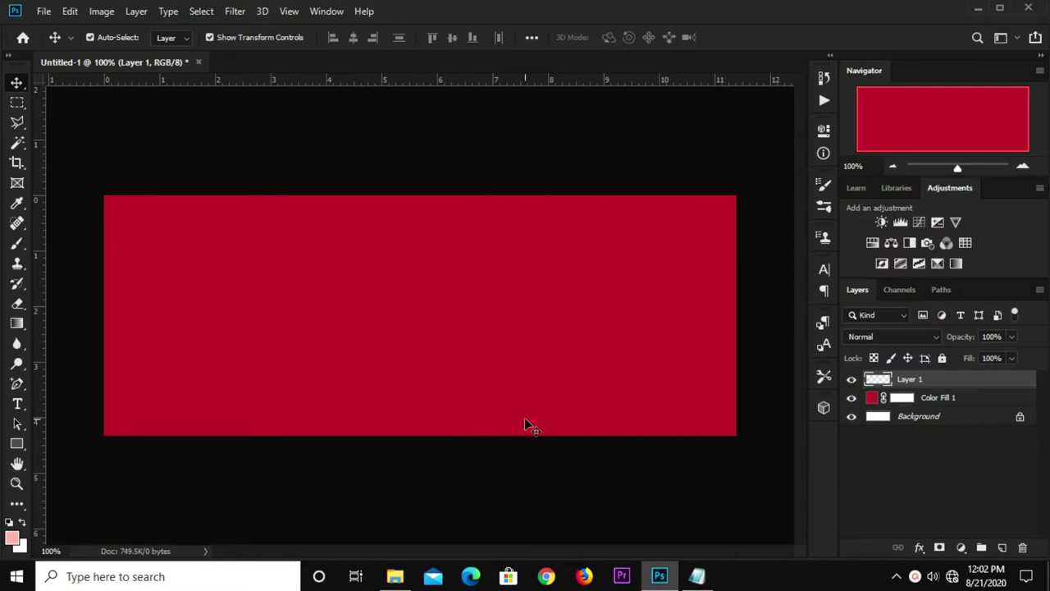
pyautogui.click(10, 538)
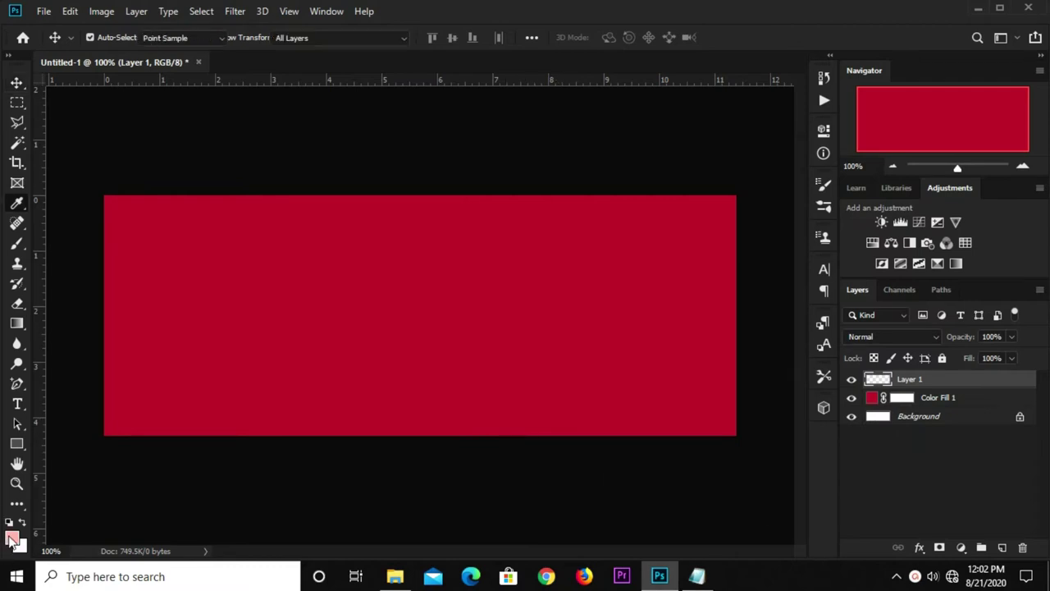
pyautogui.press('Down')
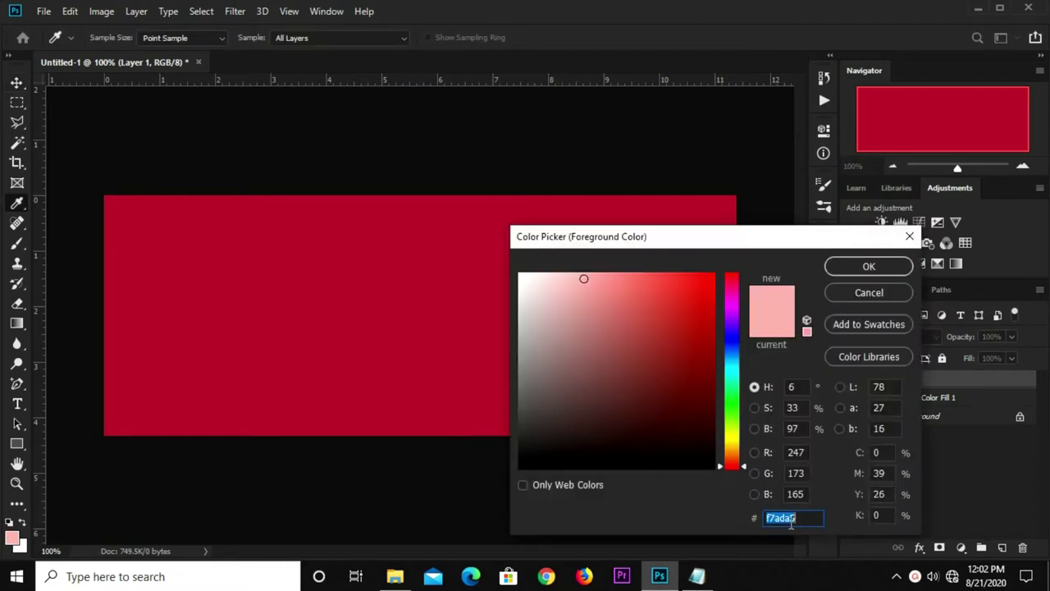
pyautogui.click(869, 266)
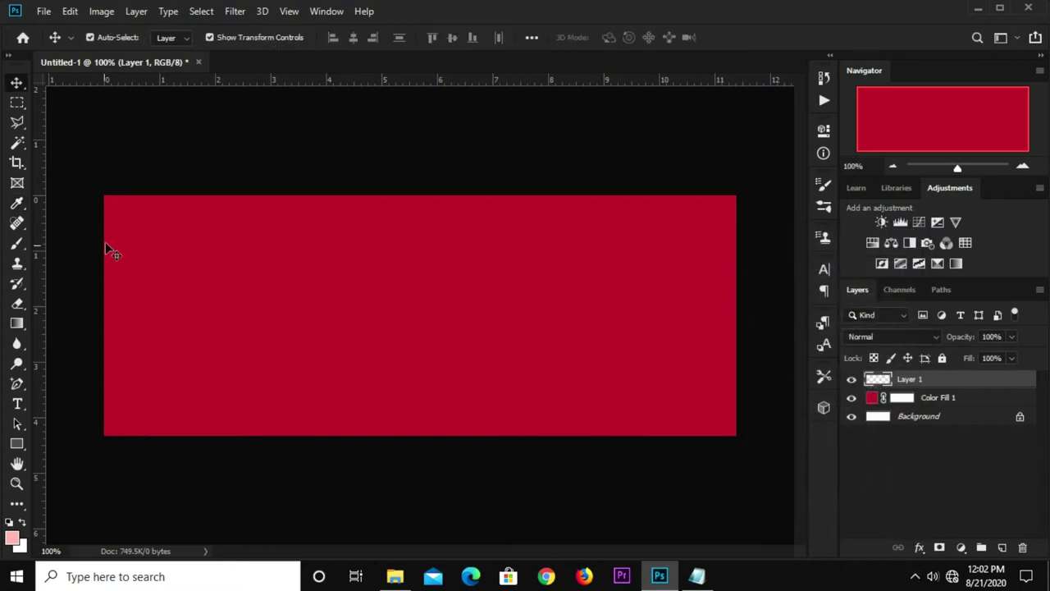
# Step: Paint one 600 px soft pink brush dab in the banner's centre
pyautogui.click(17, 247)
pyautogui.click(65, 244)
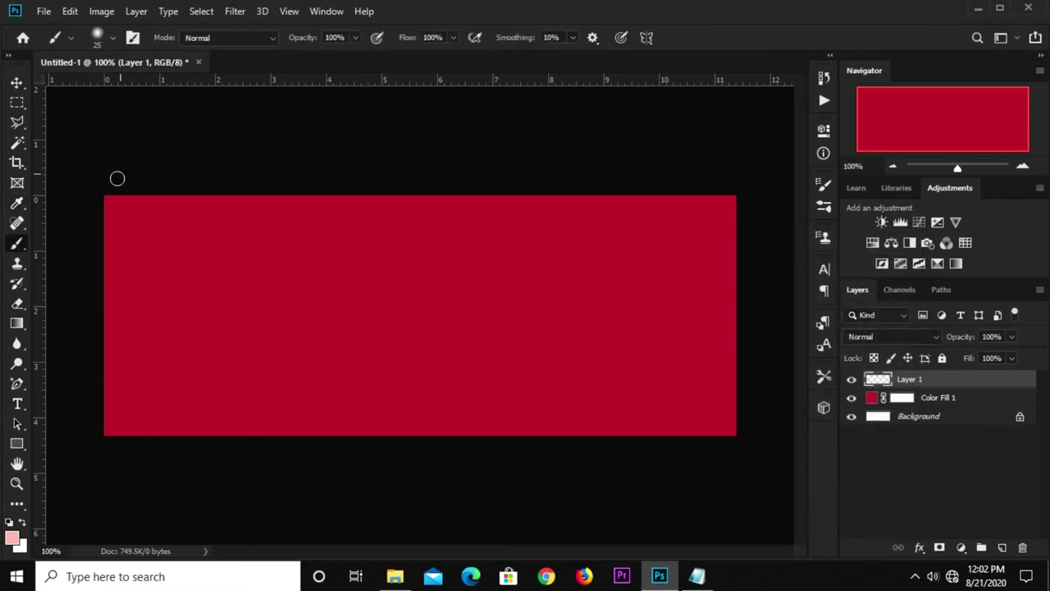
pyautogui.click(97, 38)
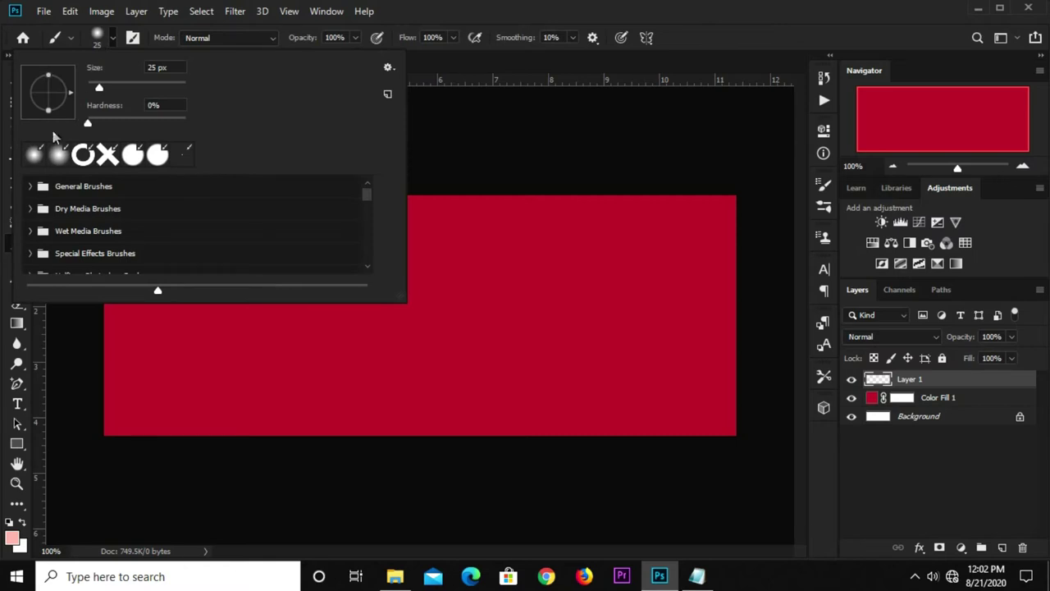
pyautogui.click(704, 52)
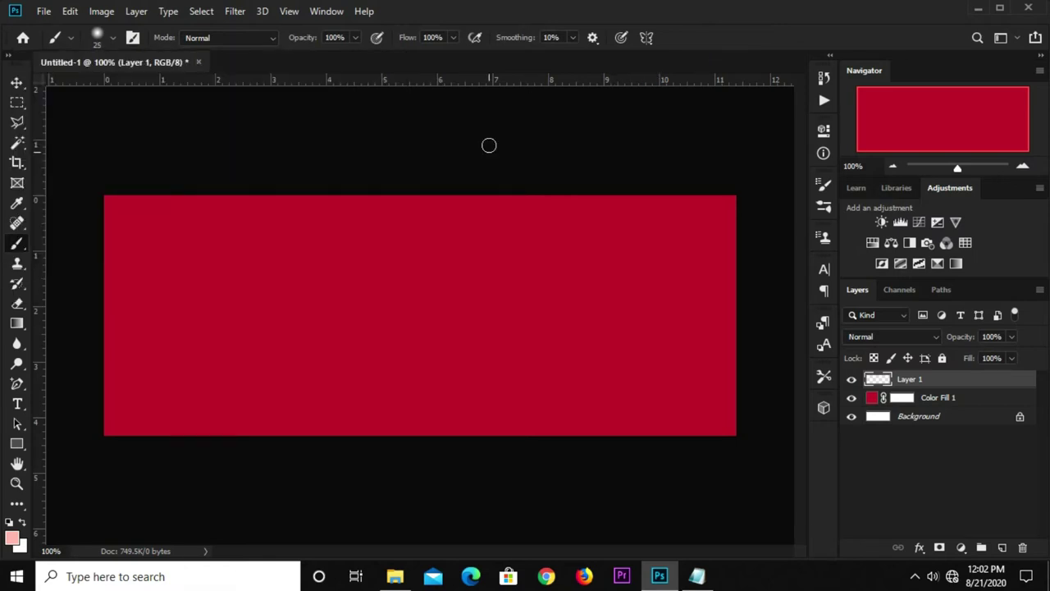
pyautogui.press(']')
pyautogui.press(']')
pyautogui.press(']')
pyautogui.press(']')
pyautogui.press(']')
pyautogui.press(']')
pyautogui.press(']')
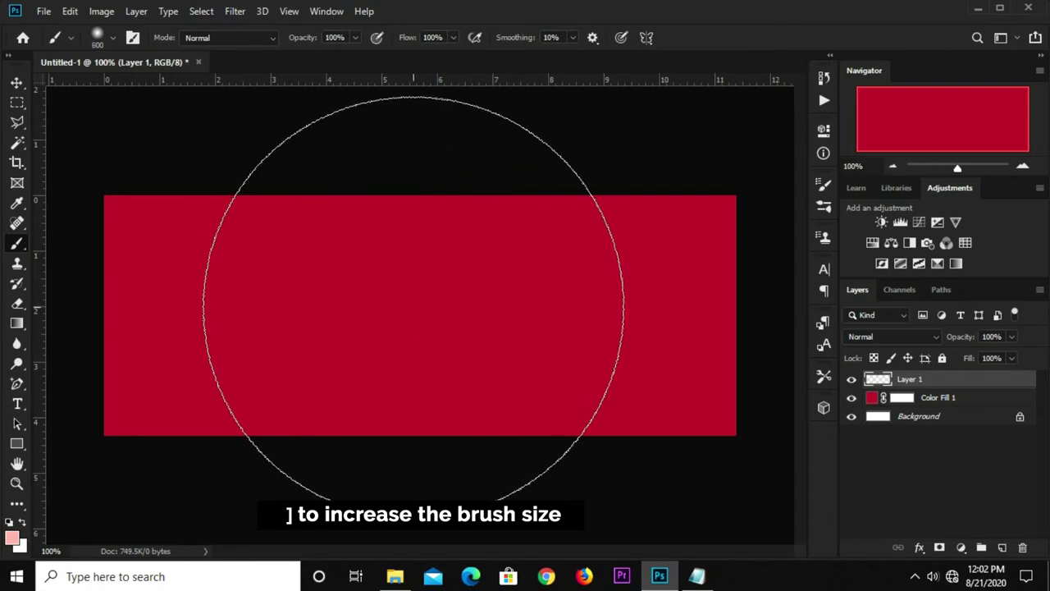
pyautogui.click(413, 302)
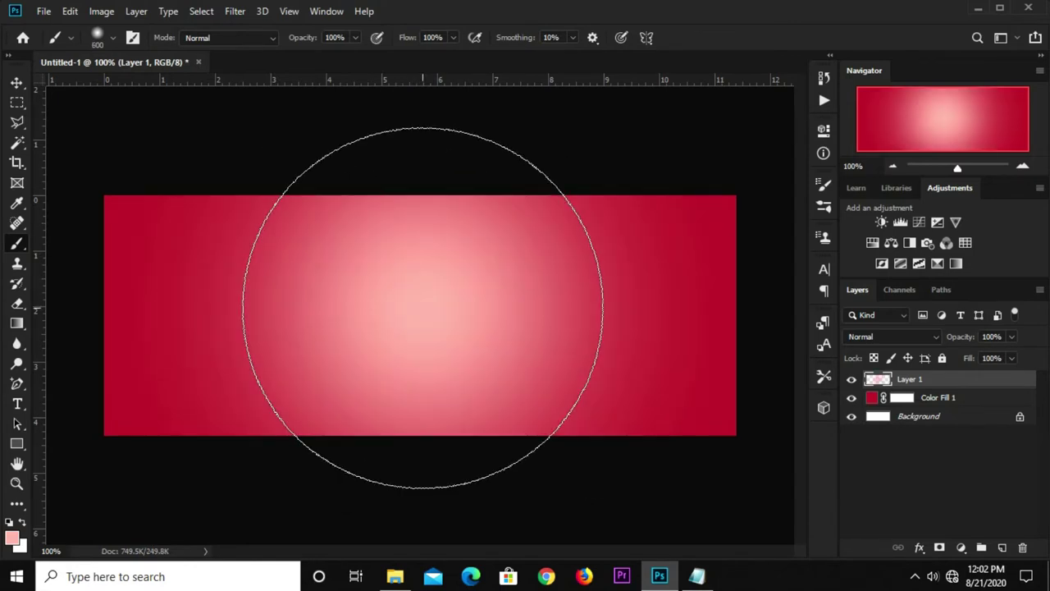
# Step: Set the glow layer's blend mode to Soft Light
pyautogui.click(16, 83)
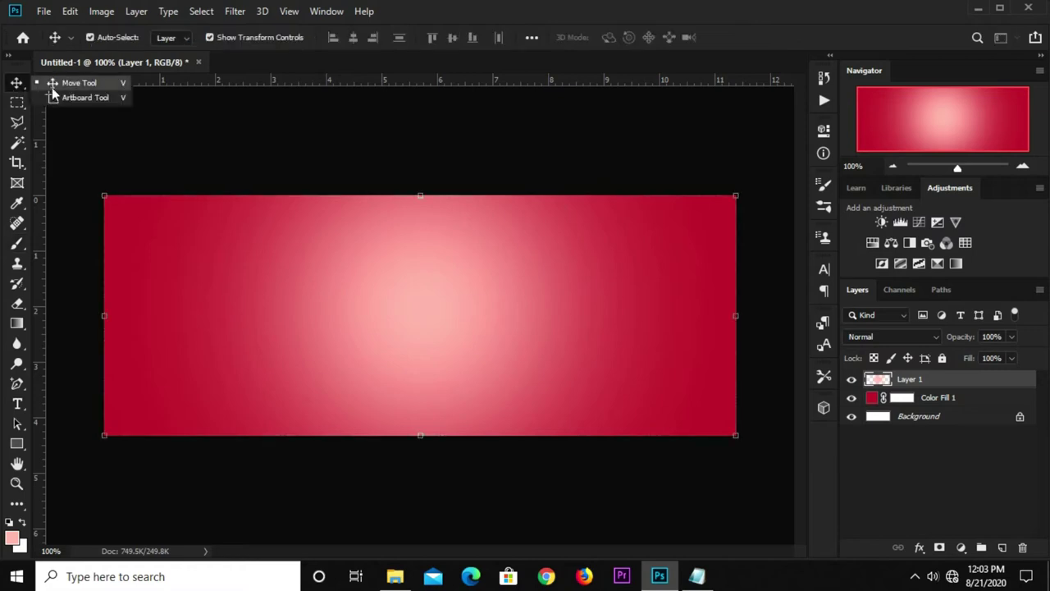
pyautogui.click(891, 339)
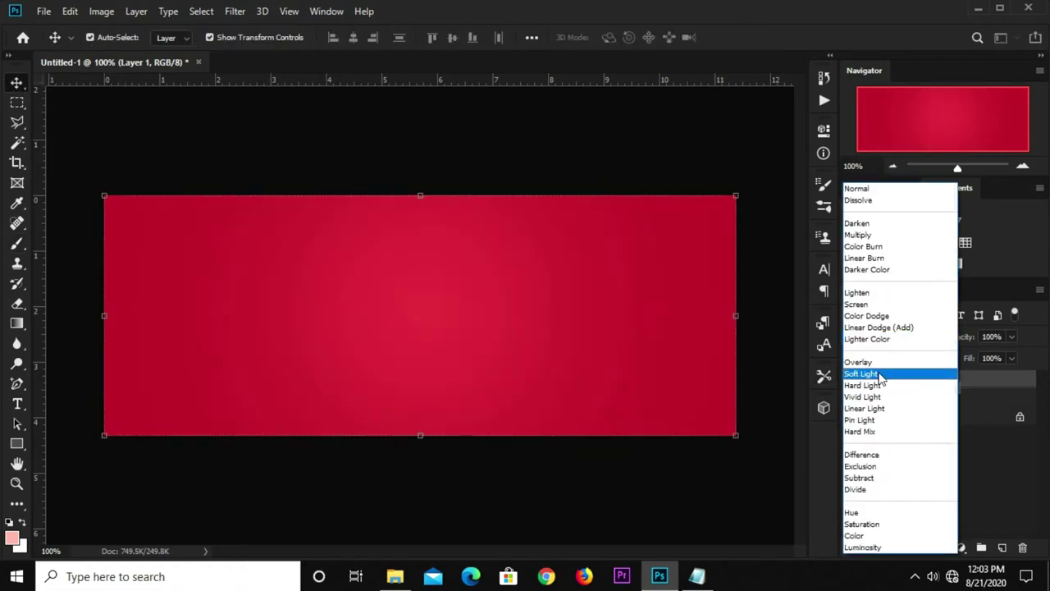
pyautogui.click(880, 376)
pyautogui.click(541, 156)
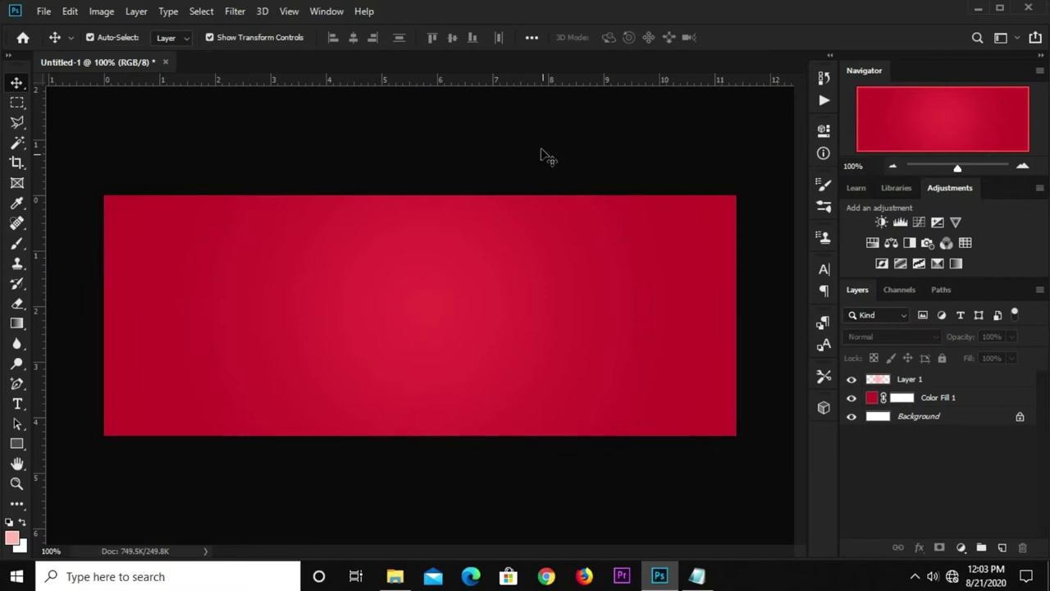
# Step: Open ice cream resources.psd and drag its Ray-PNG-Free-Download sunburst layer into the banner
pyautogui.click(44, 12)
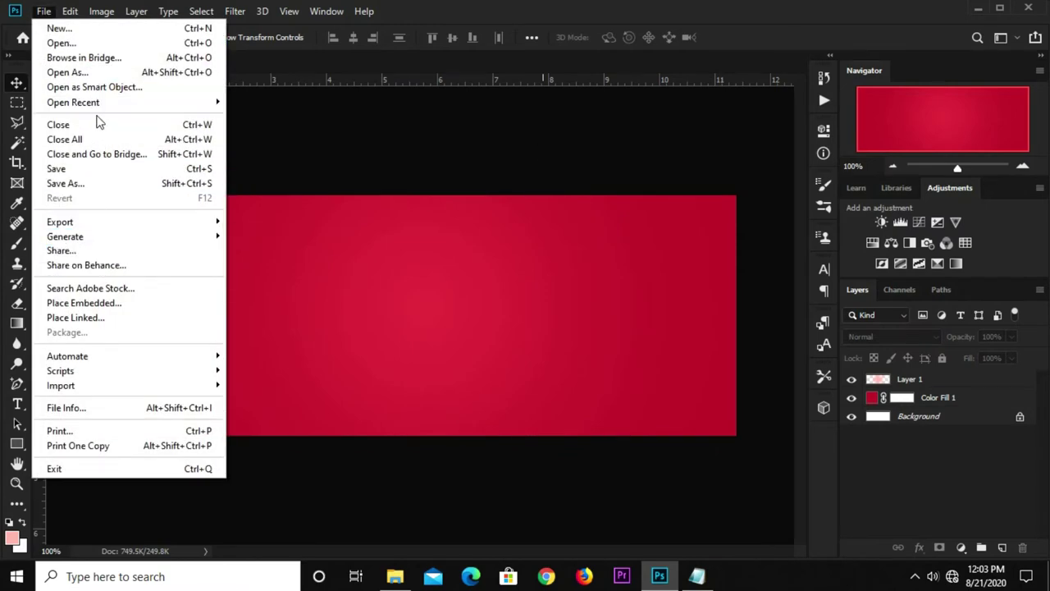
pyautogui.moveTo(73, 102)
pyautogui.click(266, 101)
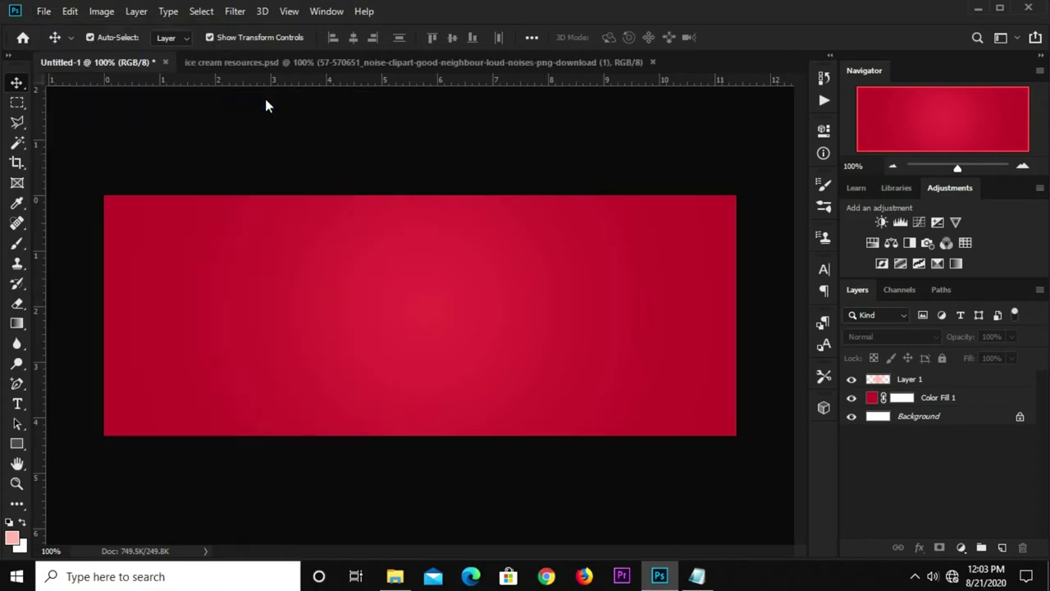
pyautogui.click(349, 215)
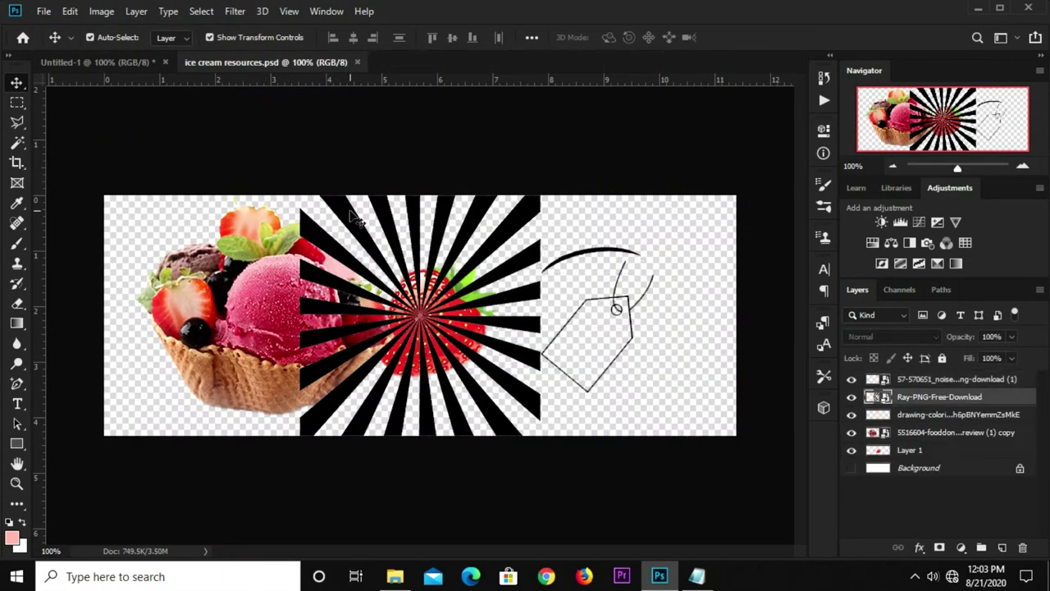
pyautogui.moveTo(123, 146); pyautogui.dragTo(393, 363)
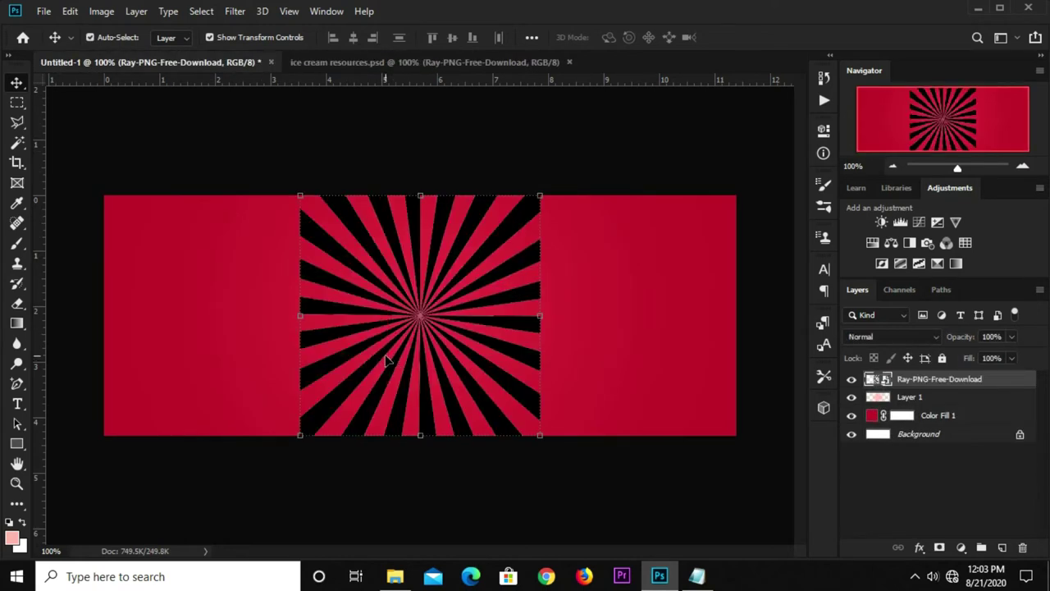
# Step: Enlarge the sunburst to about 90% over the banner
pyautogui.press('ctrl')
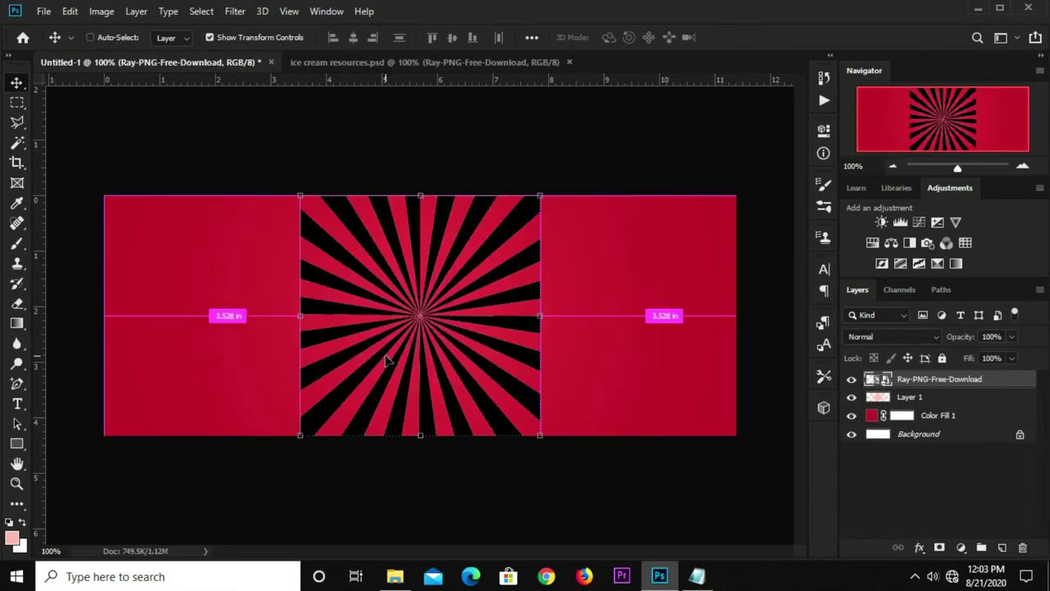
pyautogui.hotkey('ctrl', 't')
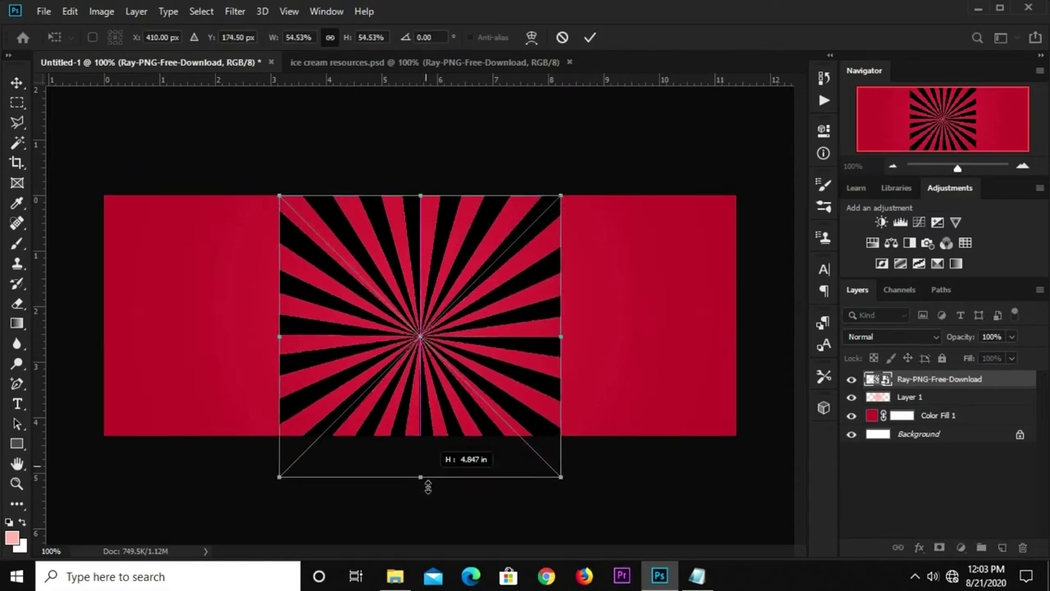
pyautogui.moveTo(419, 437); pyautogui.dragTo(420, 502)
pyautogui.moveTo(424, 202); pyautogui.dragTo(421, 108)
pyautogui.scroll(-1, 382, 413)
pyautogui.moveTo(416, 488); pyautogui.dragTo(420, 535)
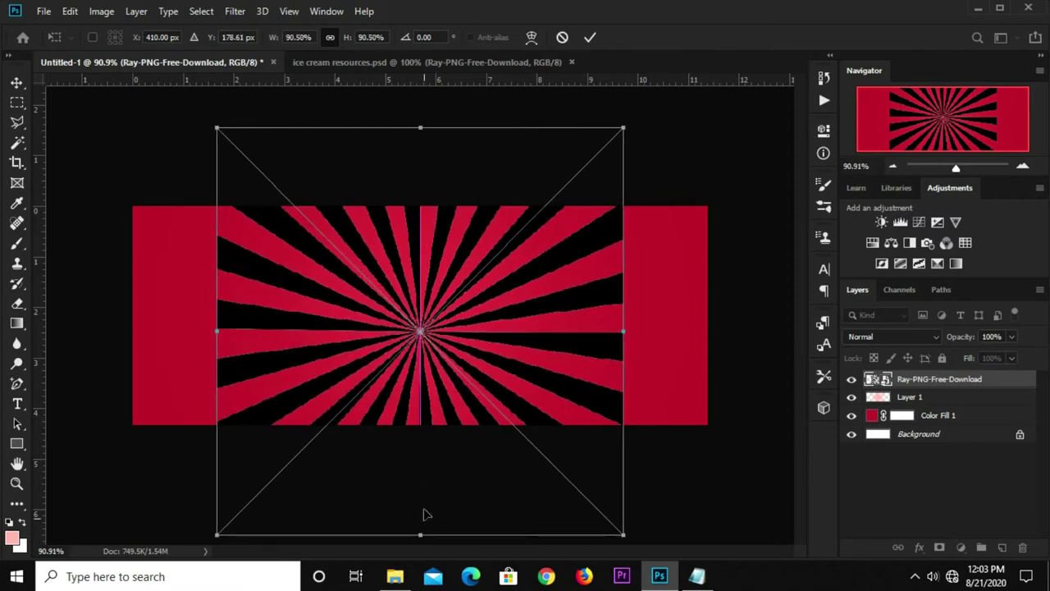
pyautogui.click(590, 36)
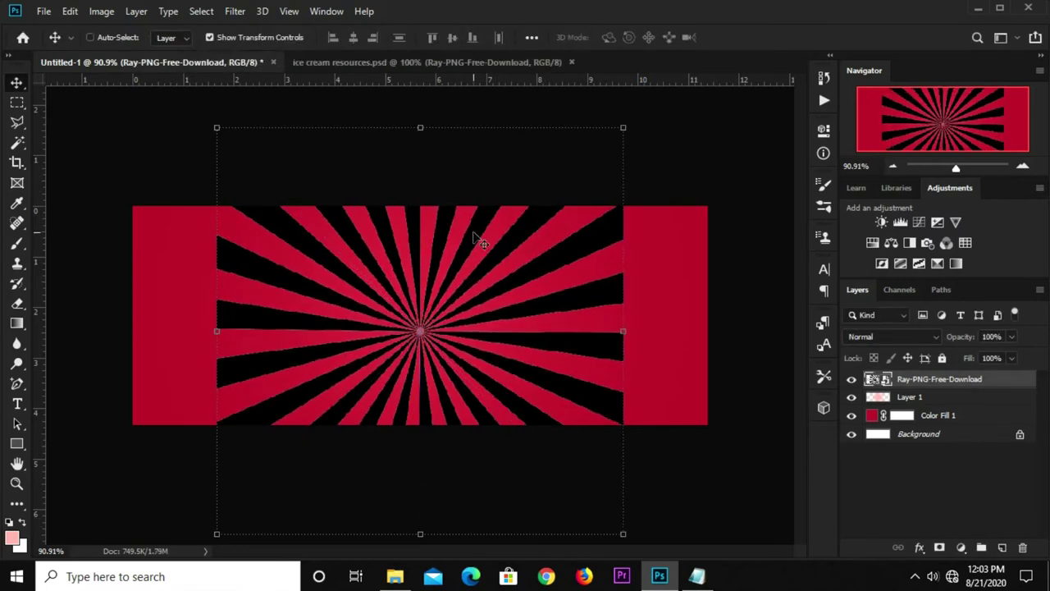
# Step: Invert the sunburst so its rays turn white, with layer opacity 18%
pyautogui.hotkey('ctrl', 'i')
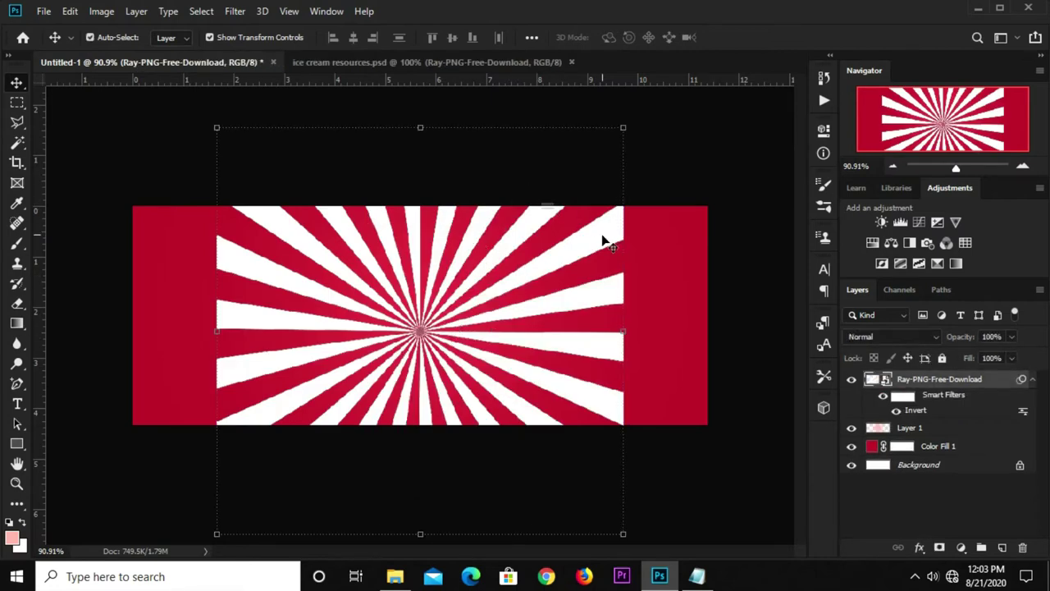
pyautogui.click(1011, 337)
pyautogui.click(991, 336)
pyautogui.write('18')
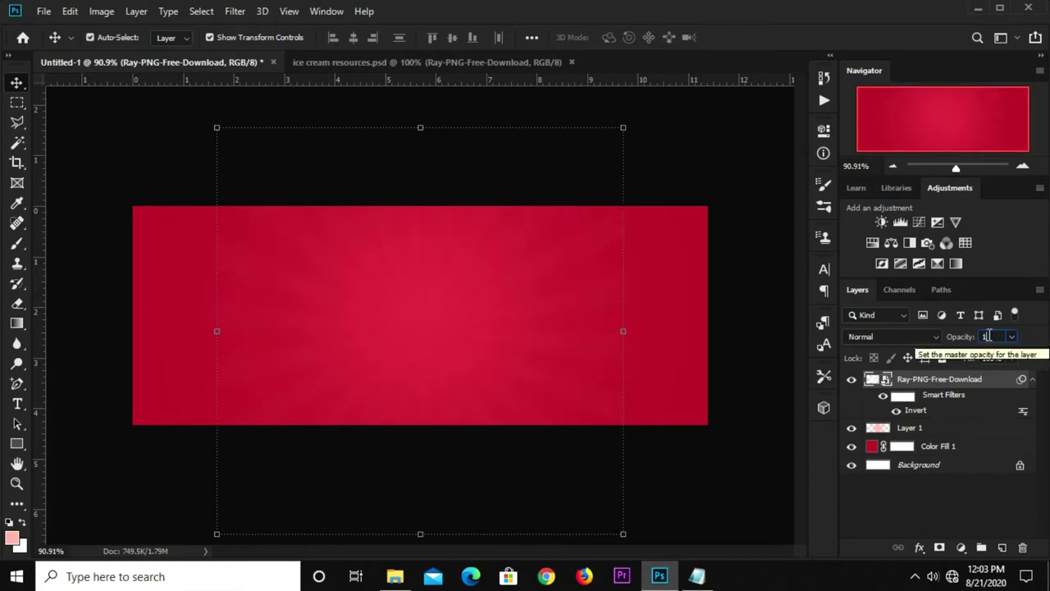
pyautogui.click(669, 146)
pyautogui.click(942, 391)
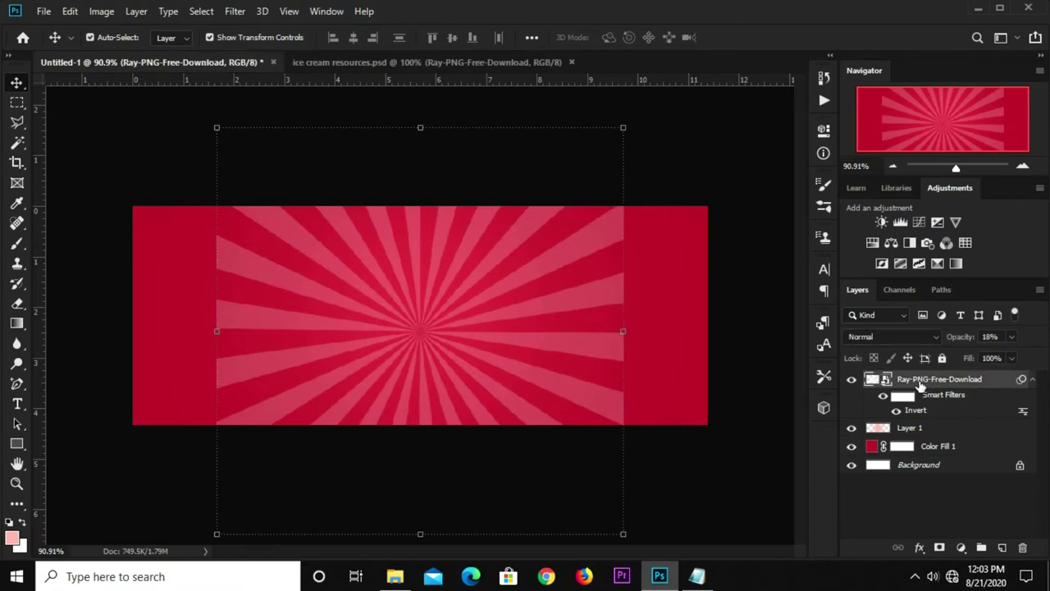
# Step: Convert the sunburst to a smart object and apply a 7-pixel Gaussian Blur
pyautogui.rightClick(929, 383)
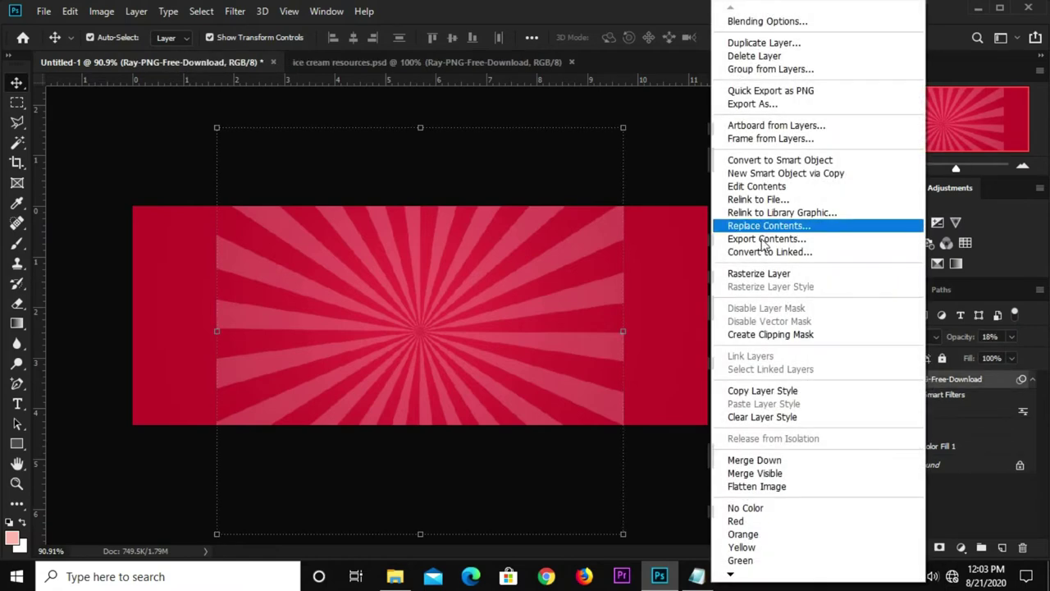
pyautogui.click(759, 162)
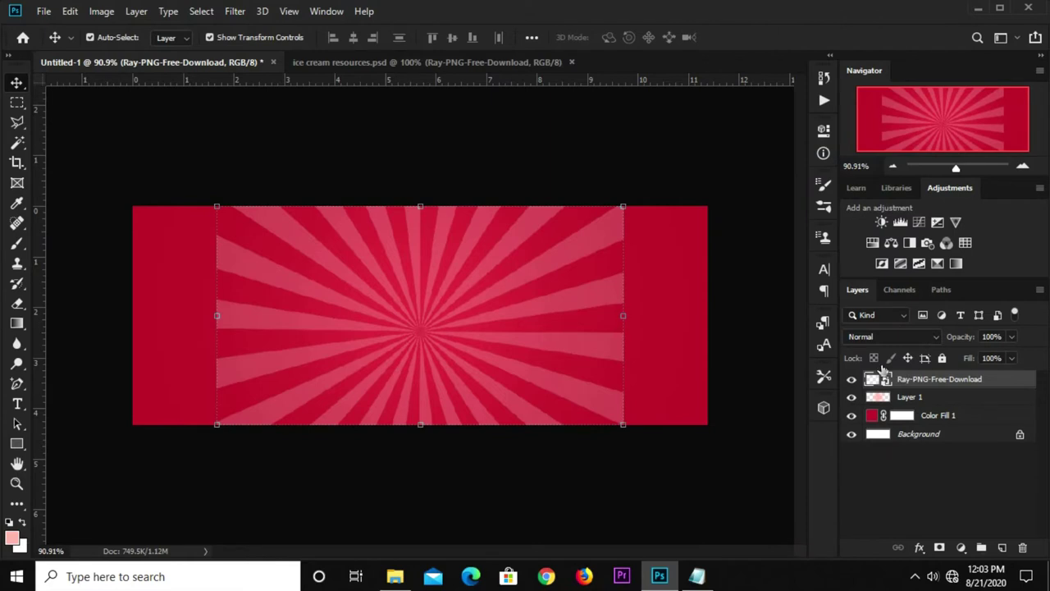
pyautogui.click(235, 12)
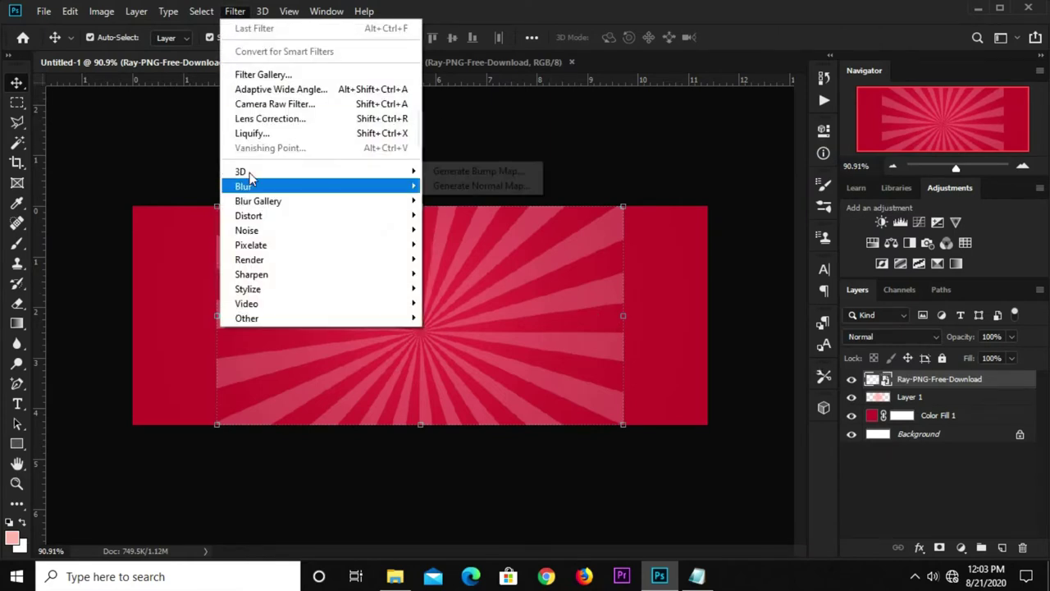
pyautogui.moveTo(243, 186)
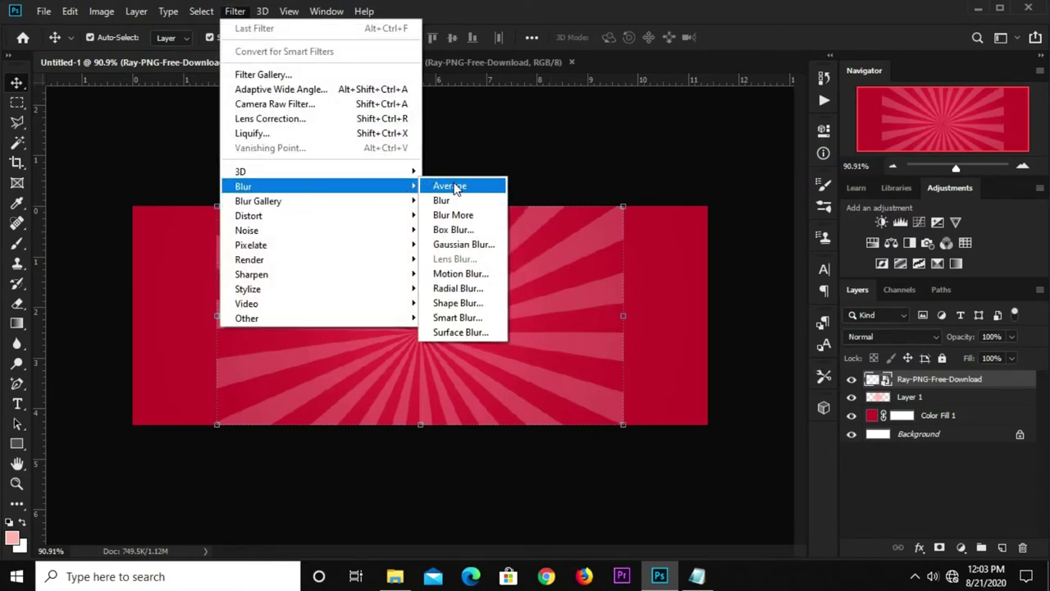
pyautogui.click(459, 245)
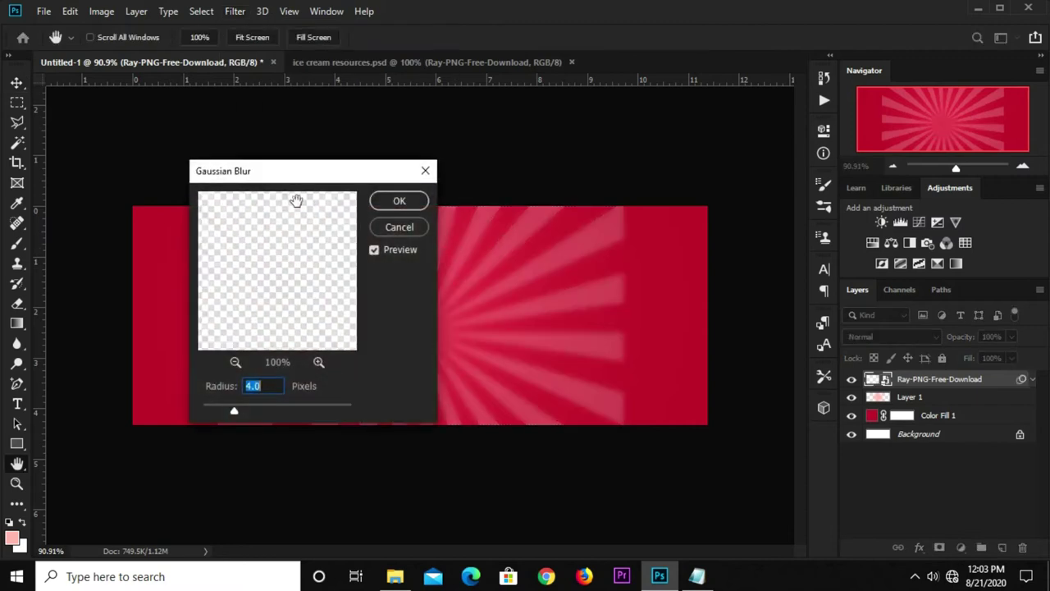
pyautogui.moveTo(277, 173)
pyautogui.mouseDown()
pyautogui.moveTo(429, 199)
pyautogui.moveTo(534, 201)
pyautogui.mouseUp()
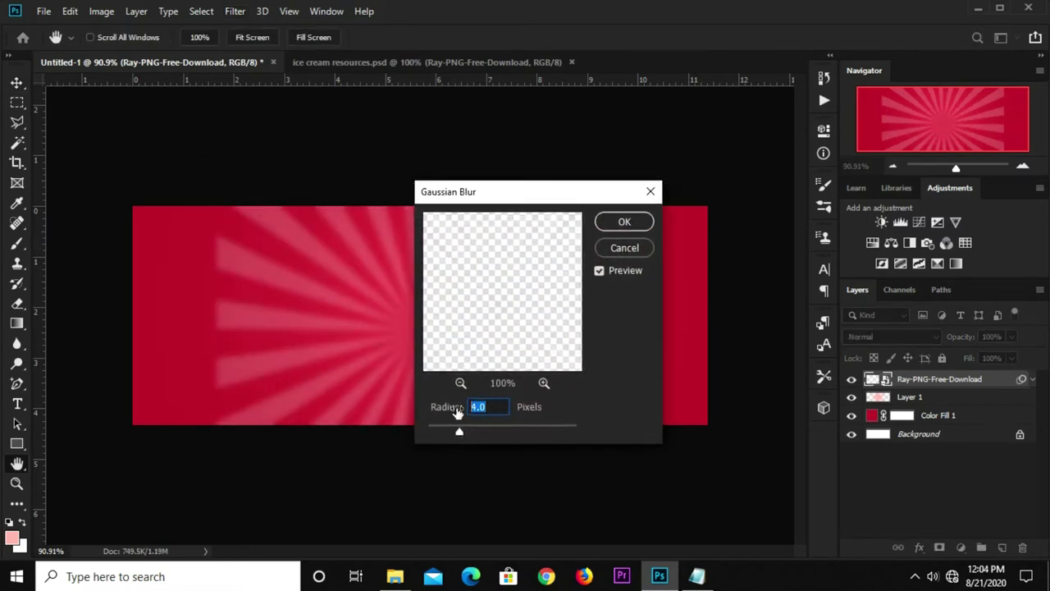
pyautogui.write('7')
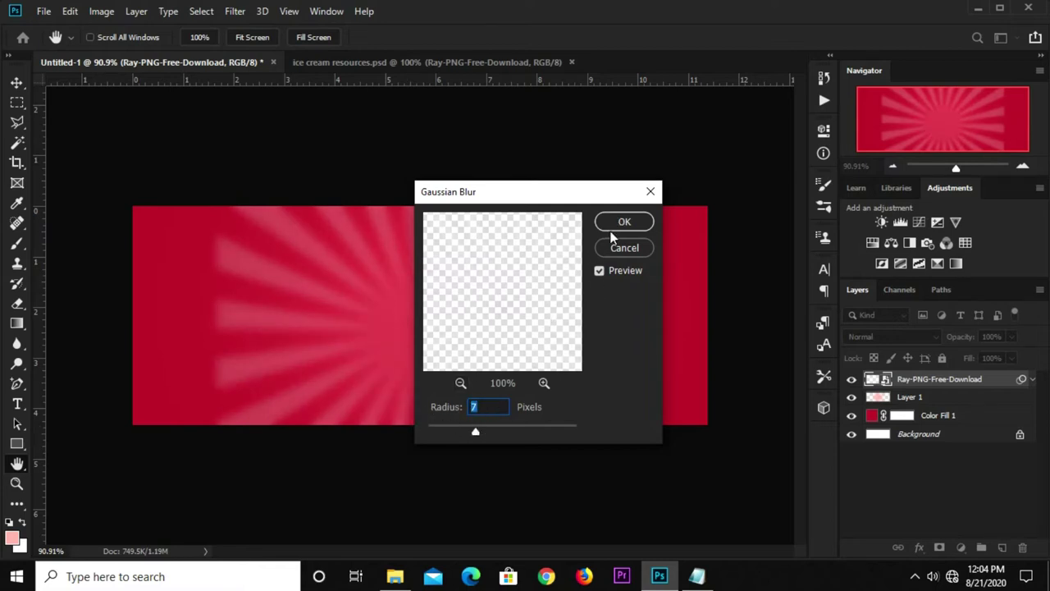
pyautogui.click(616, 223)
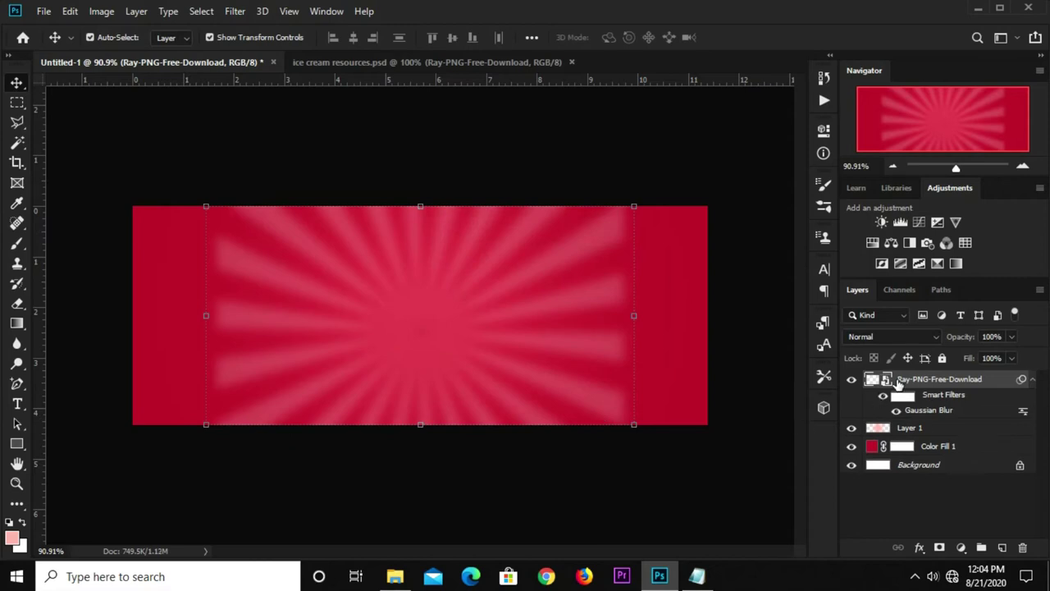
# Step: Add a mask to the sunburst and paint black with a 250 px brush across its edges
pyautogui.click(940, 548)
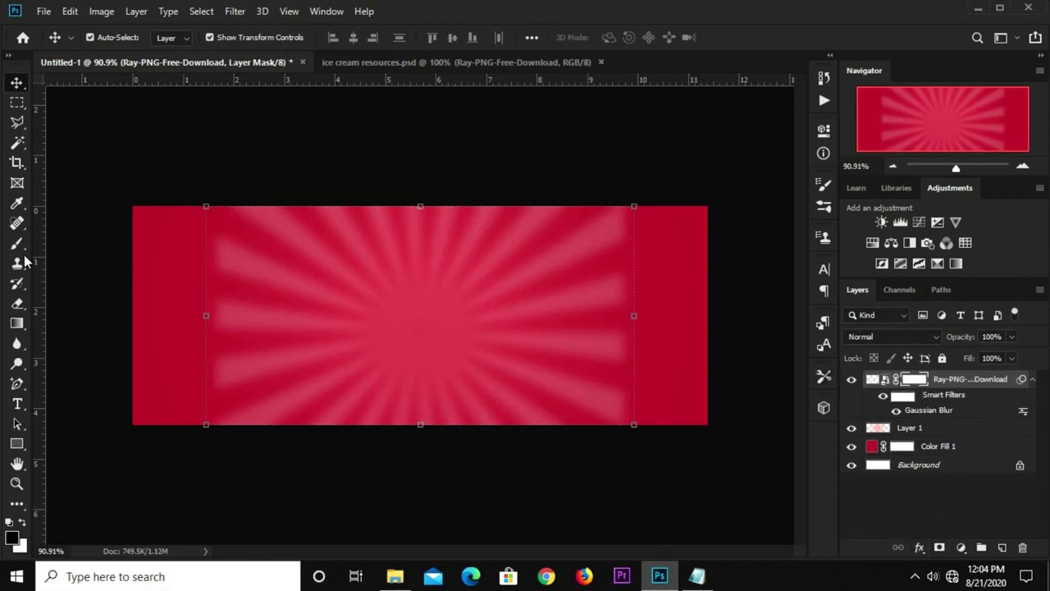
pyautogui.rightClick(18, 245)
pyautogui.click(78, 242)
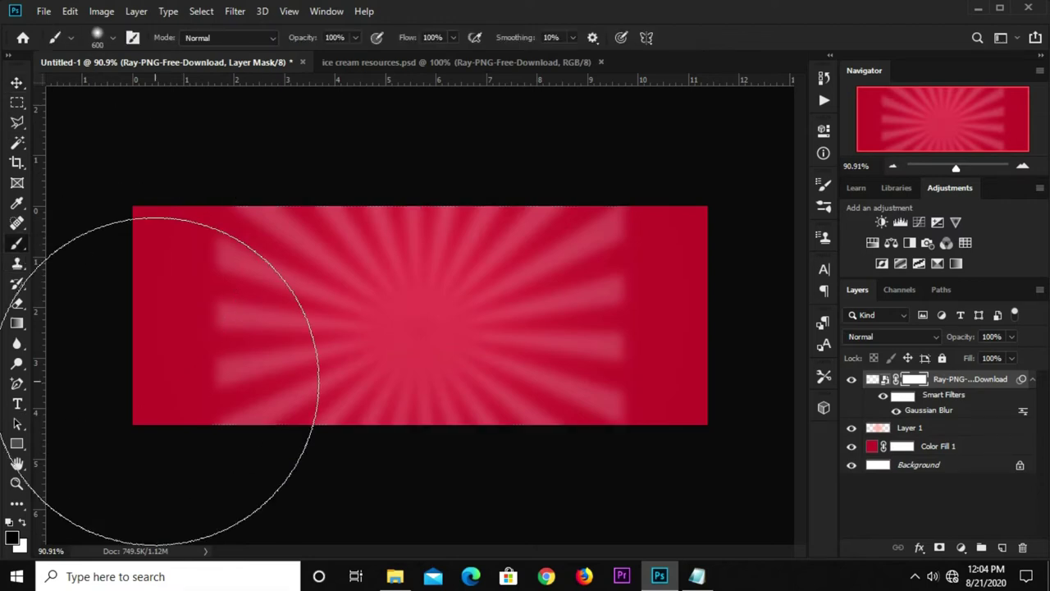
pyautogui.press('[')
pyautogui.press('[')
pyautogui.press('[')
pyautogui.click(12, 538)
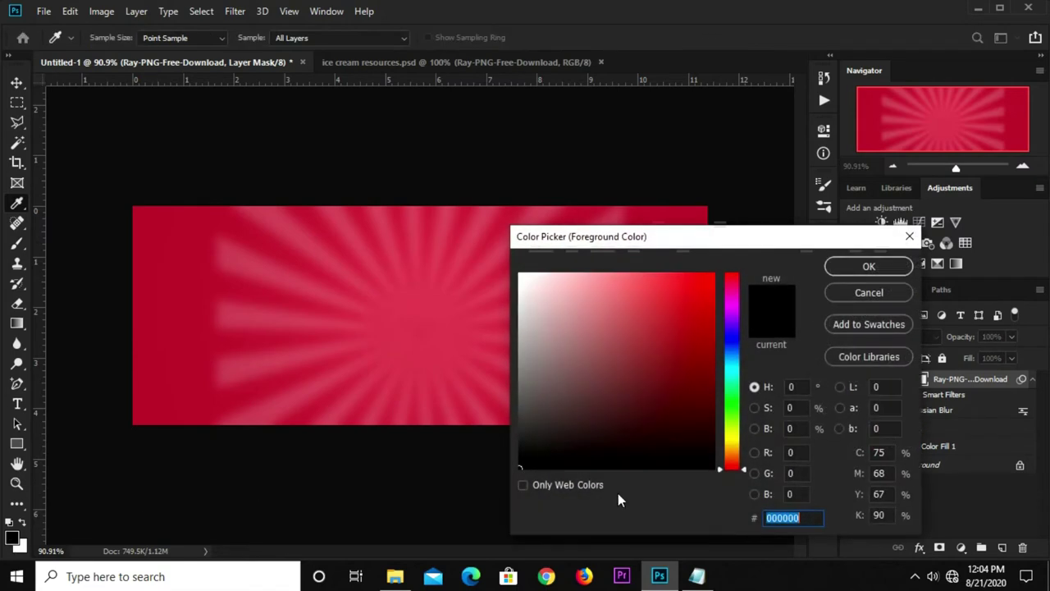
pyautogui.click(839, 268)
pyautogui.moveTo(211, 217)
pyautogui.mouseDown()
pyautogui.moveTo(621, 390)
pyautogui.moveTo(570, 211)
pyautogui.mouseUp()
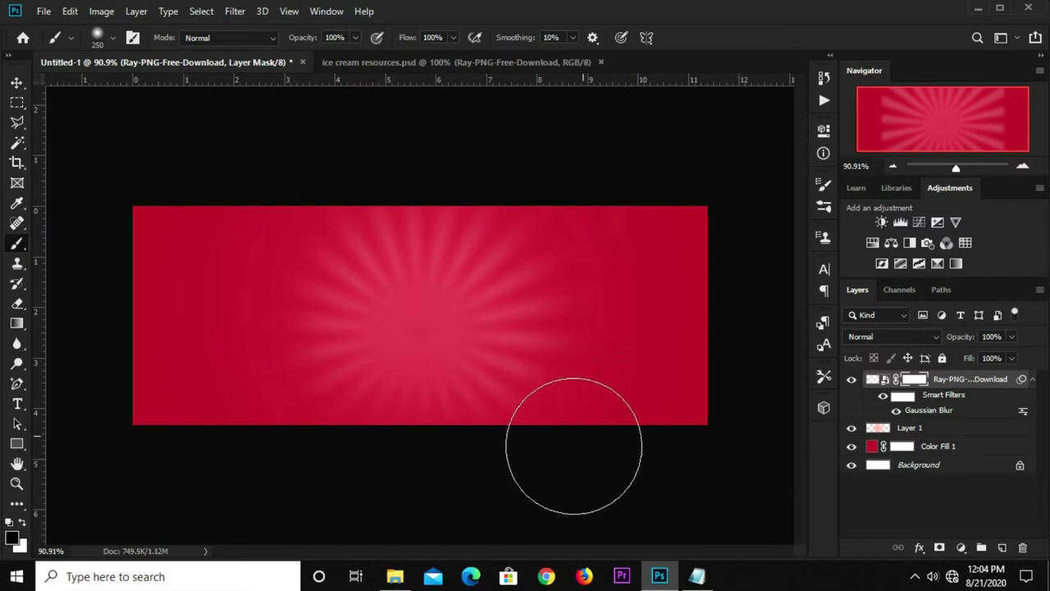
pyautogui.press('v')
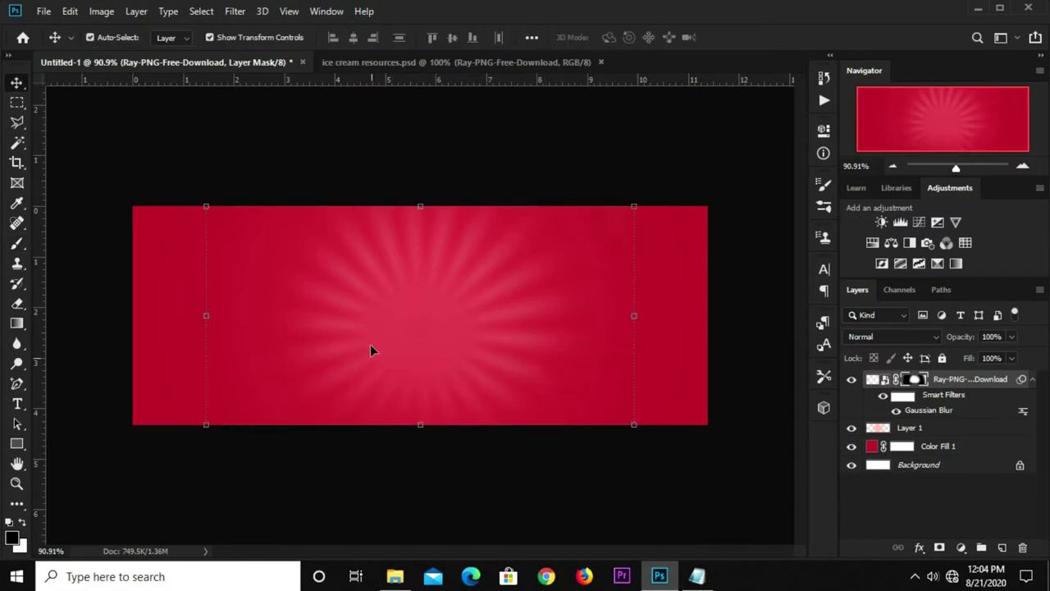
# Step: Lower the sunburst layer's opacity to 53%
pyautogui.click(1014, 341)
pyautogui.moveTo(1017, 355); pyautogui.dragTo(996, 358)
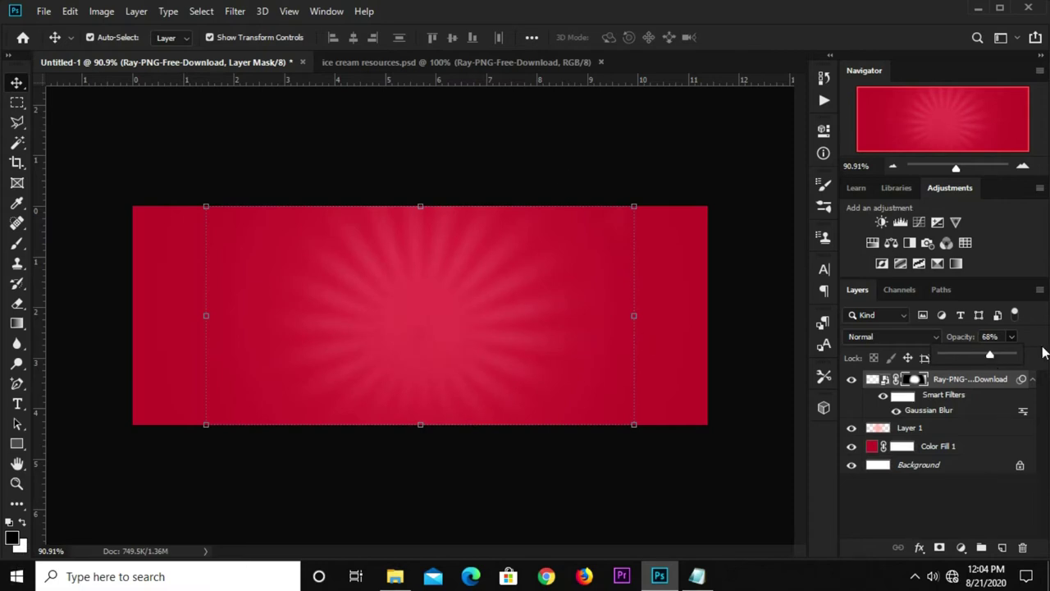
pyautogui.moveTo(992, 357); pyautogui.dragTo(980, 355)
pyautogui.click(507, 294)
pyautogui.scroll(-2, 520, 282)
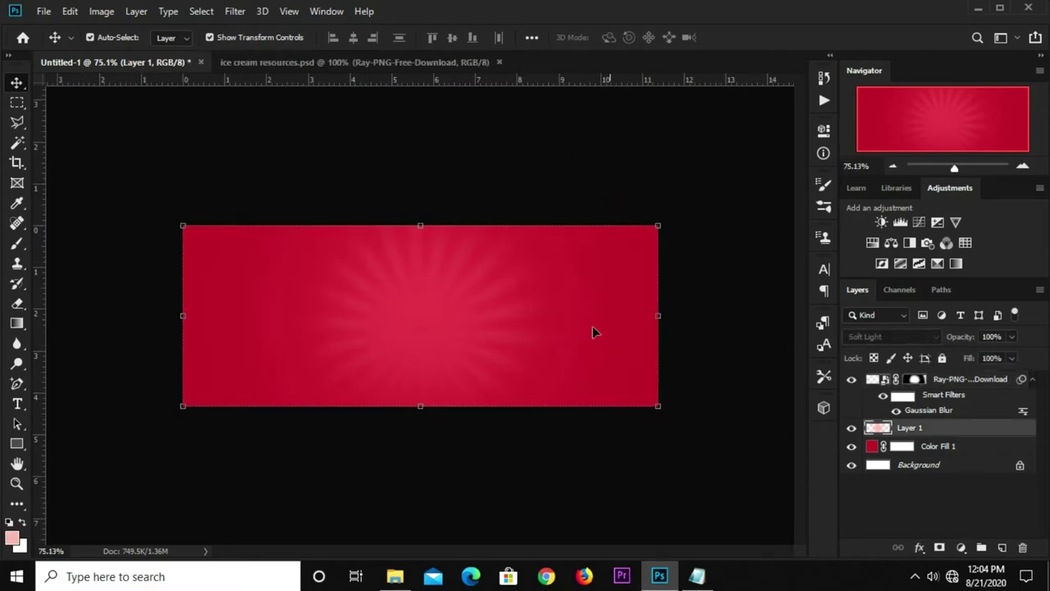
# Step: Stretch the sunburst to about 143% past the banner's top and bottom
pyautogui.click(964, 380)
pyautogui.hotkey('ctrl', 't')
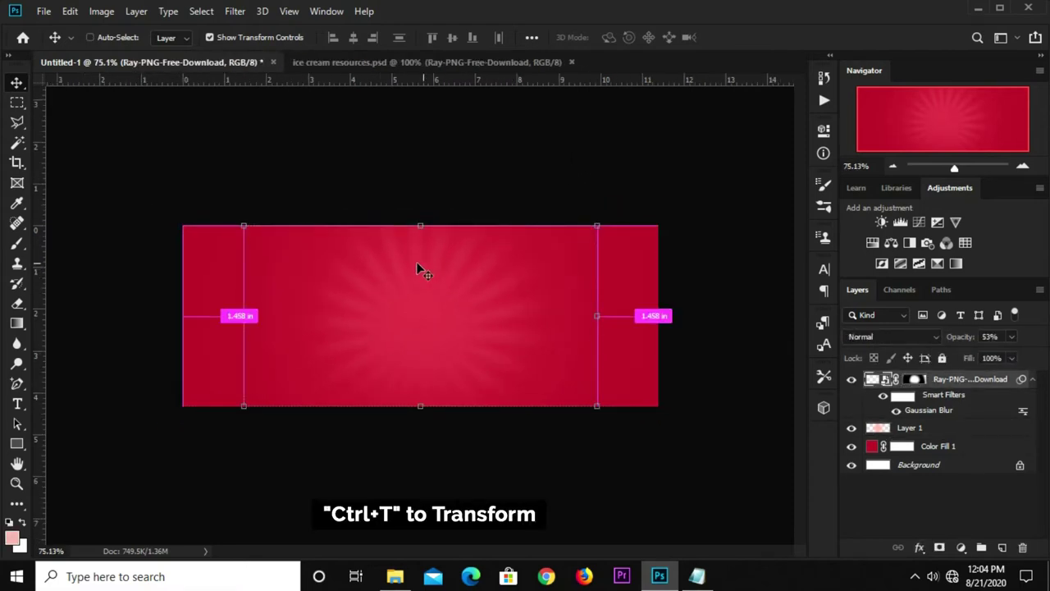
pyautogui.click(551, 239)
pyautogui.moveTo(420, 231); pyautogui.dragTo(420, 176)
pyautogui.moveTo(424, 405); pyautogui.dragTo(431, 452)
pyautogui.click(741, 37)
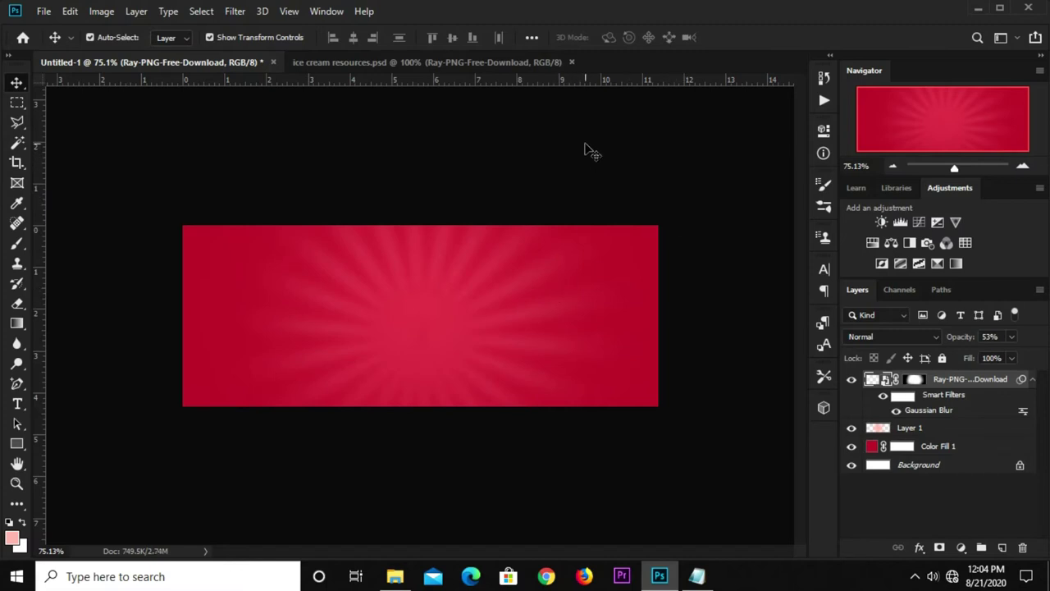
pyautogui.click(585, 151)
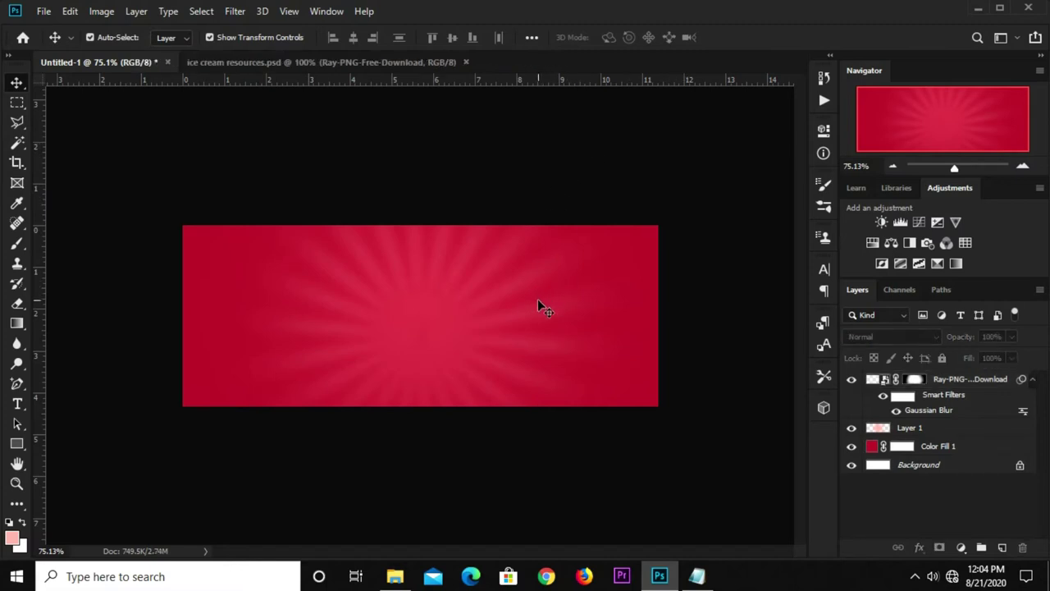
# Step: On a new layer, paint a white 400 px soft brush glow on the banner's right
pyautogui.click(1002, 547)
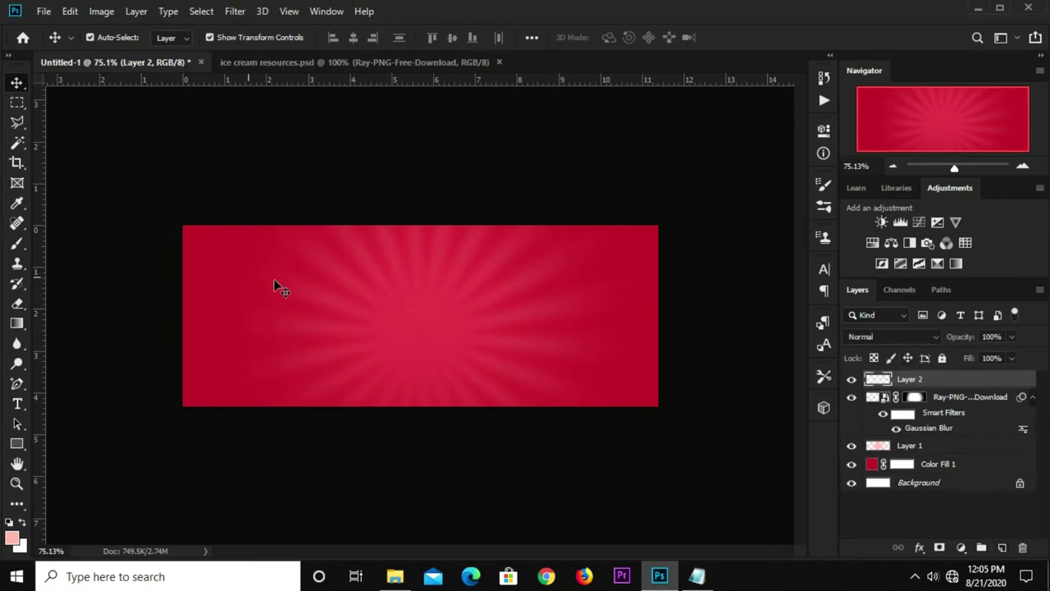
pyautogui.rightClick(16, 243)
pyautogui.click(49, 241)
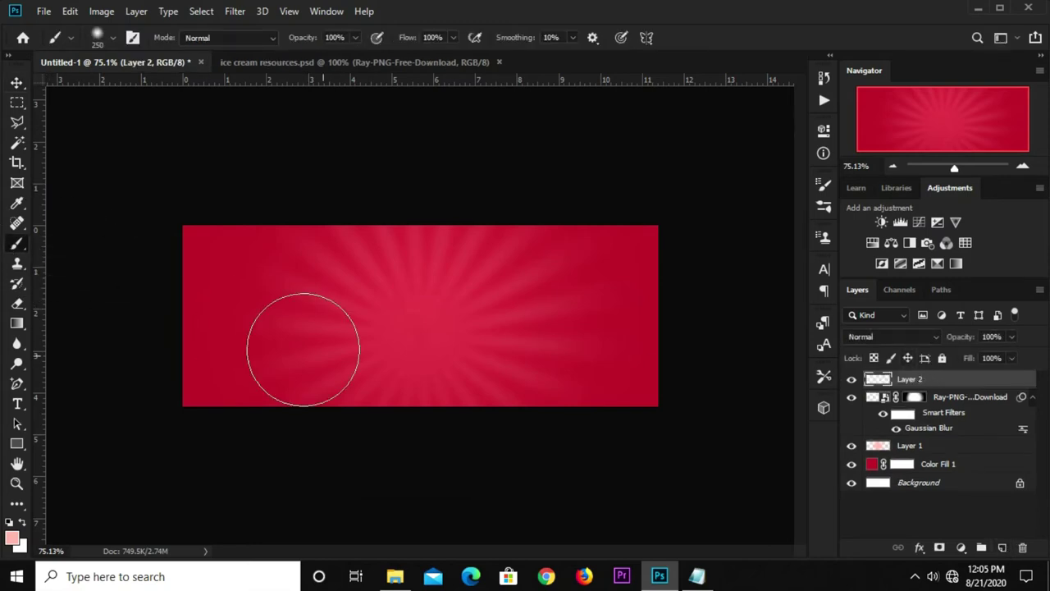
pyautogui.click(23, 522)
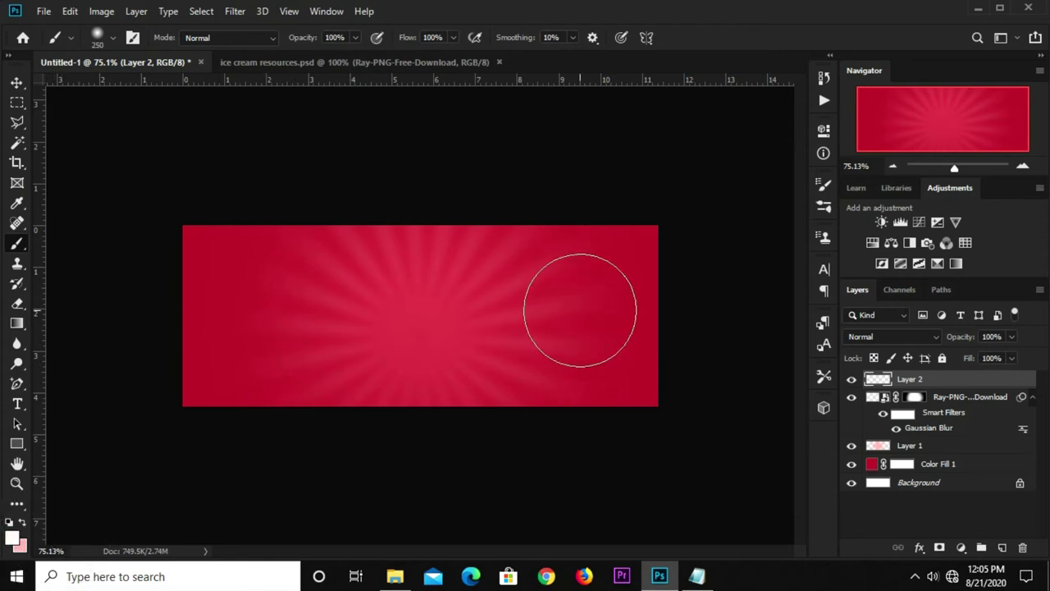
pyautogui.press(']')
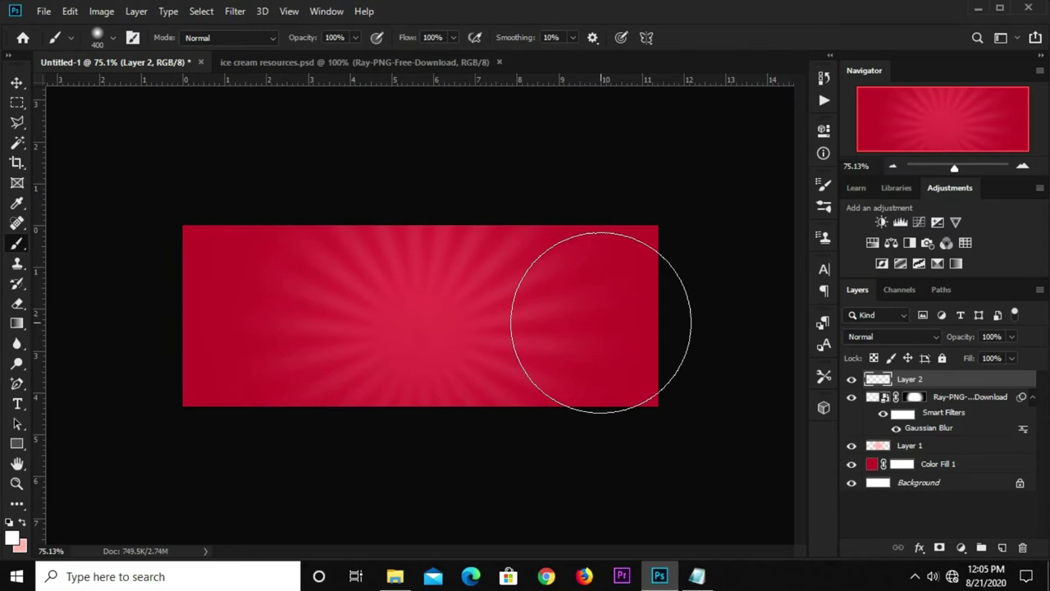
pyautogui.click(601, 322)
pyautogui.press('v')
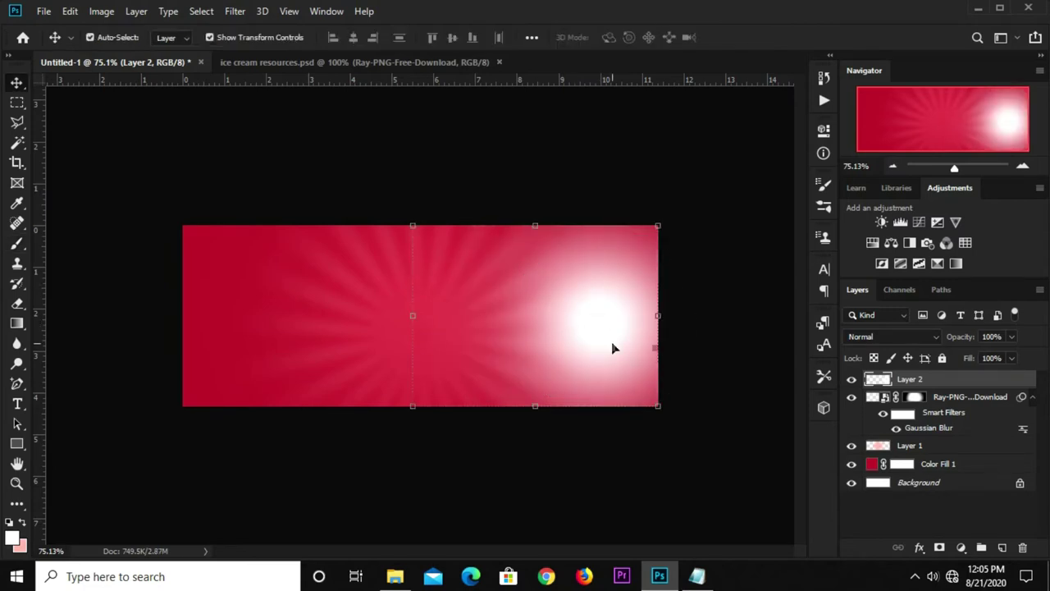
# Step: Blend the white glow as Soft Light and enlarge it to about 154%
pyautogui.click(895, 338)
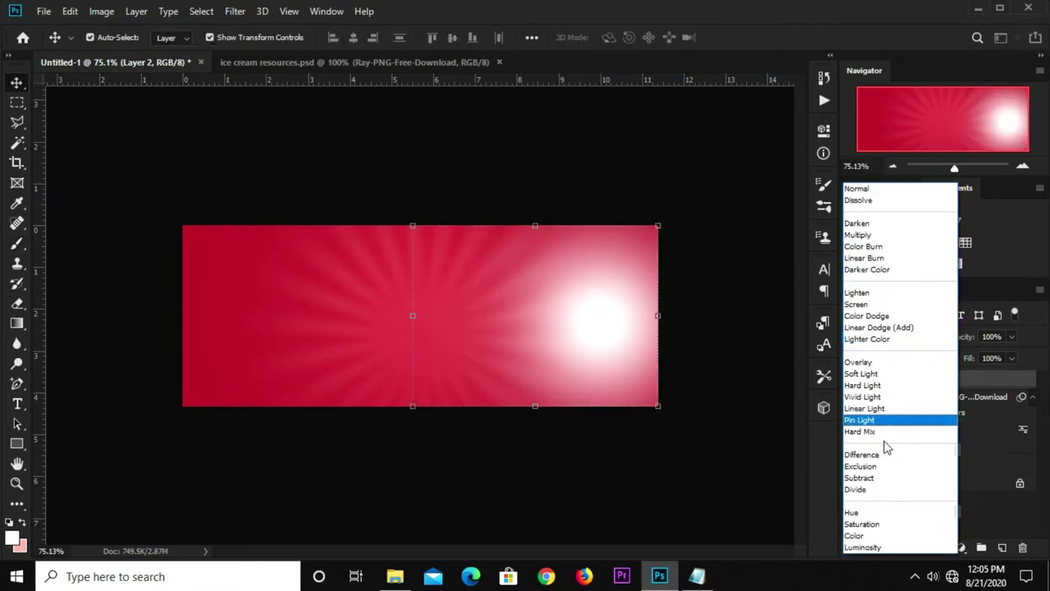
pyautogui.click(869, 374)
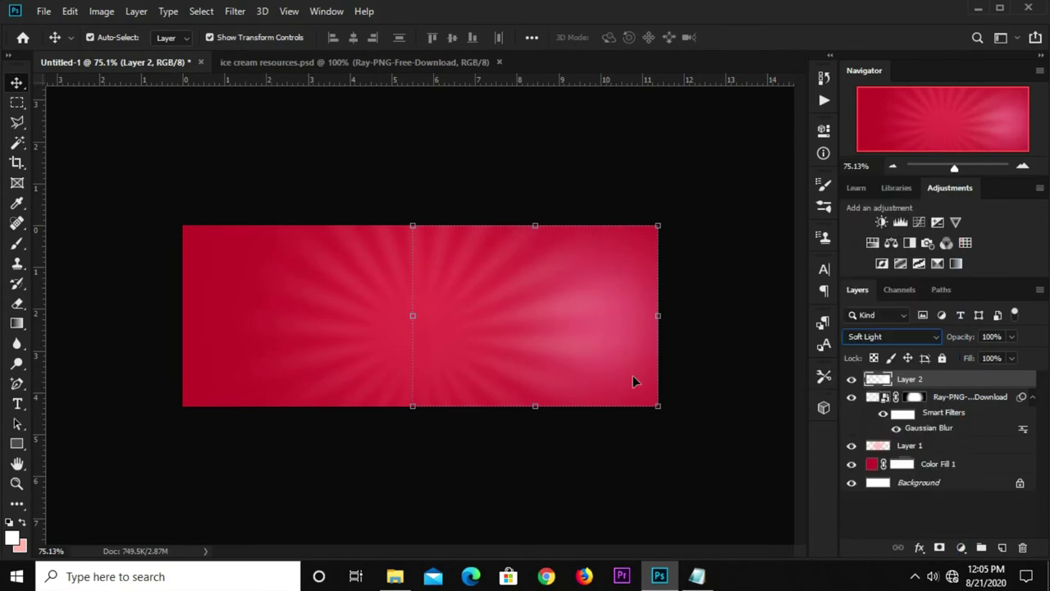
pyautogui.hotkey('ctrl', 't')
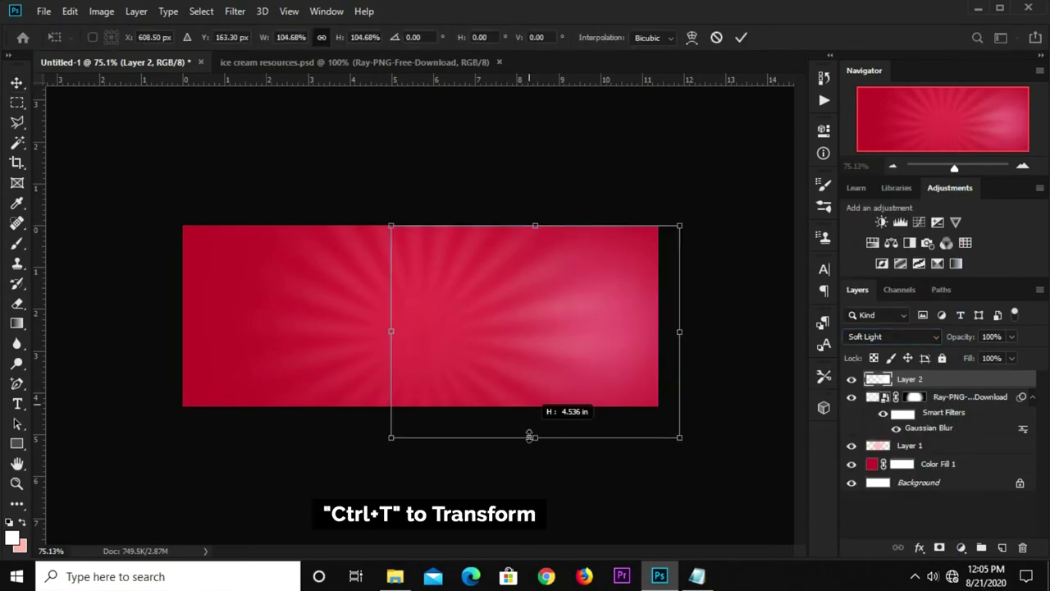
pyautogui.moveTo(535, 405); pyautogui.dragTo(535, 470)
pyautogui.moveTo(702, 224); pyautogui.dragTo(751, 187)
pyautogui.moveTo(646, 300); pyautogui.dragTo(654, 307)
pyautogui.click(744, 40)
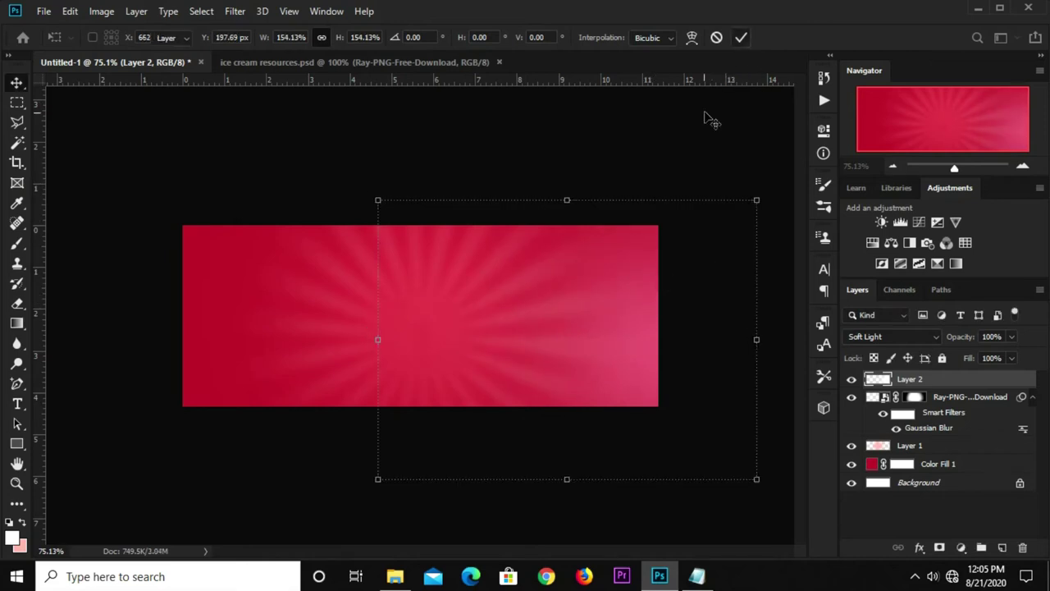
pyautogui.click(678, 164)
pyautogui.hotkey('ctrl', '0')
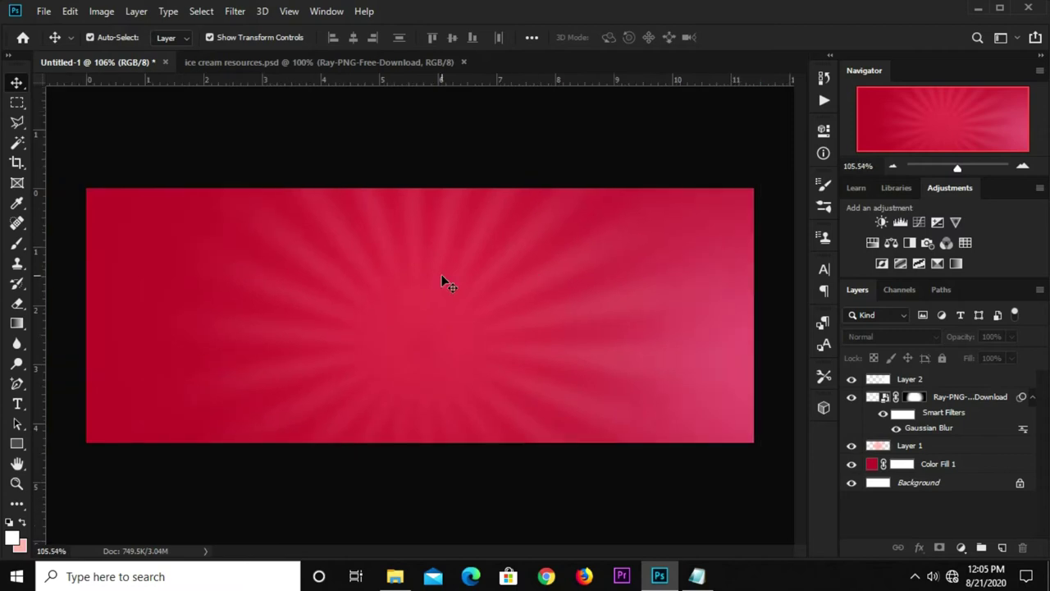
# Step: Drag the waffle-bowl ice cream image from ice cream resources.psd into the banner
pyautogui.click(230, 60)
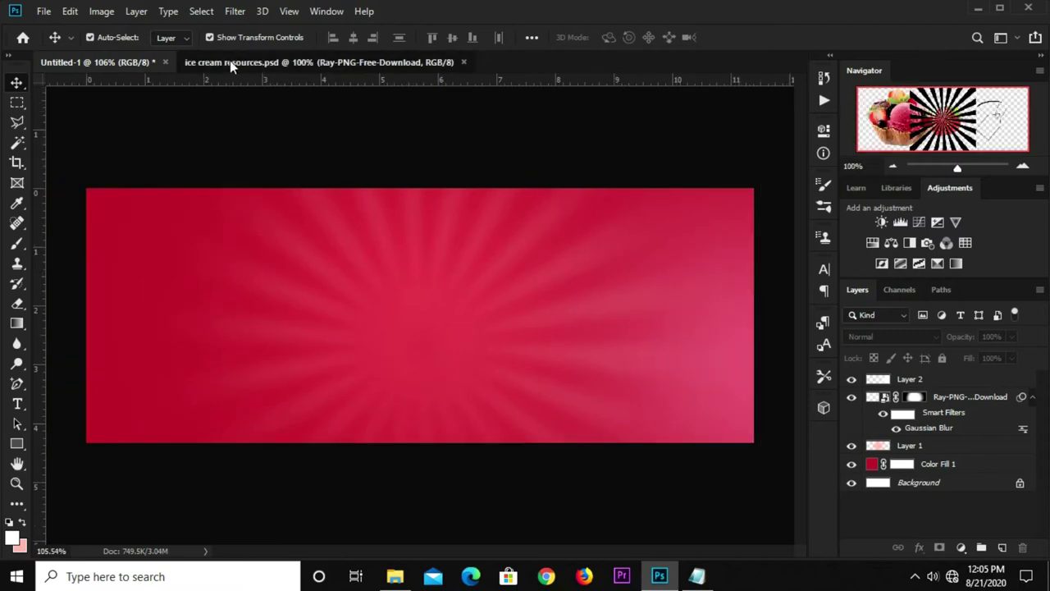
pyautogui.click(234, 322)
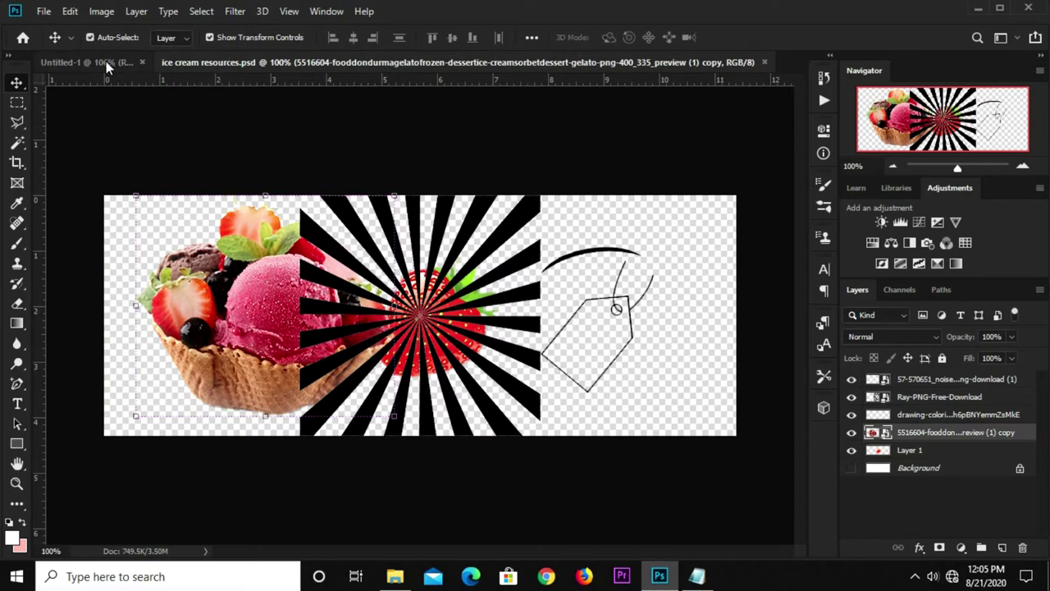
pyautogui.moveTo(106, 65)
pyautogui.mouseDown()
pyautogui.moveTo(438, 330)
pyautogui.moveTo(485, 325)
pyautogui.mouseUp()
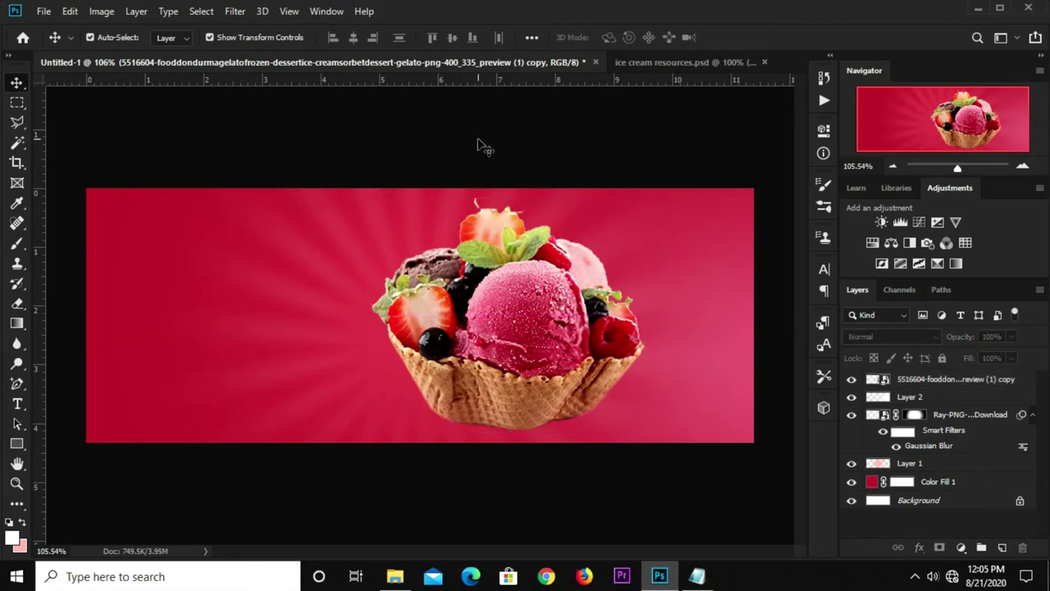
# Step: Hide the Ray-PNG sunburst layer in the resources file
pyautogui.hotkey('ctrl', 'Tab')
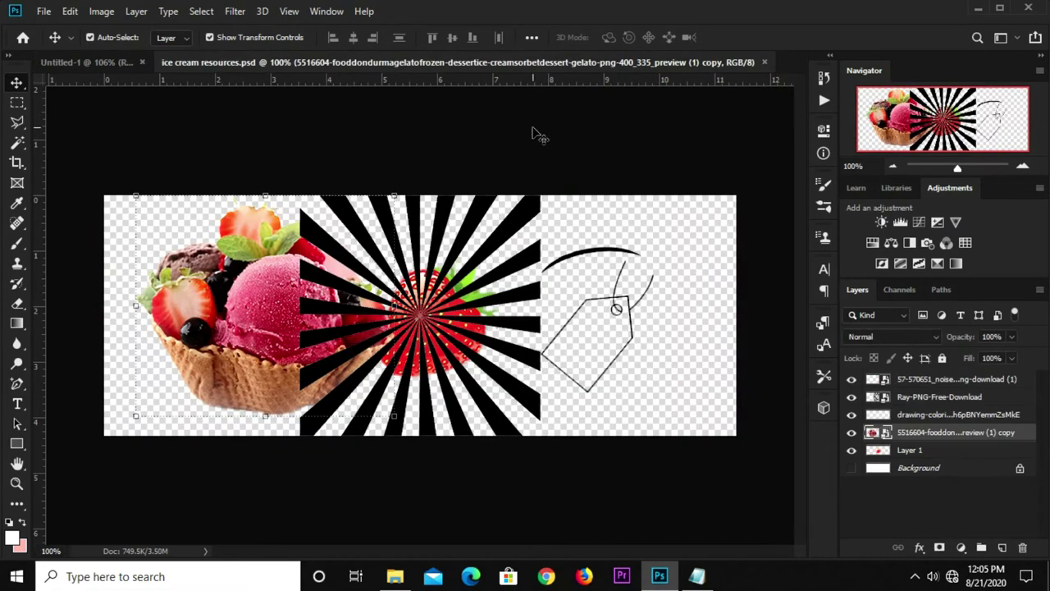
pyautogui.click(523, 207)
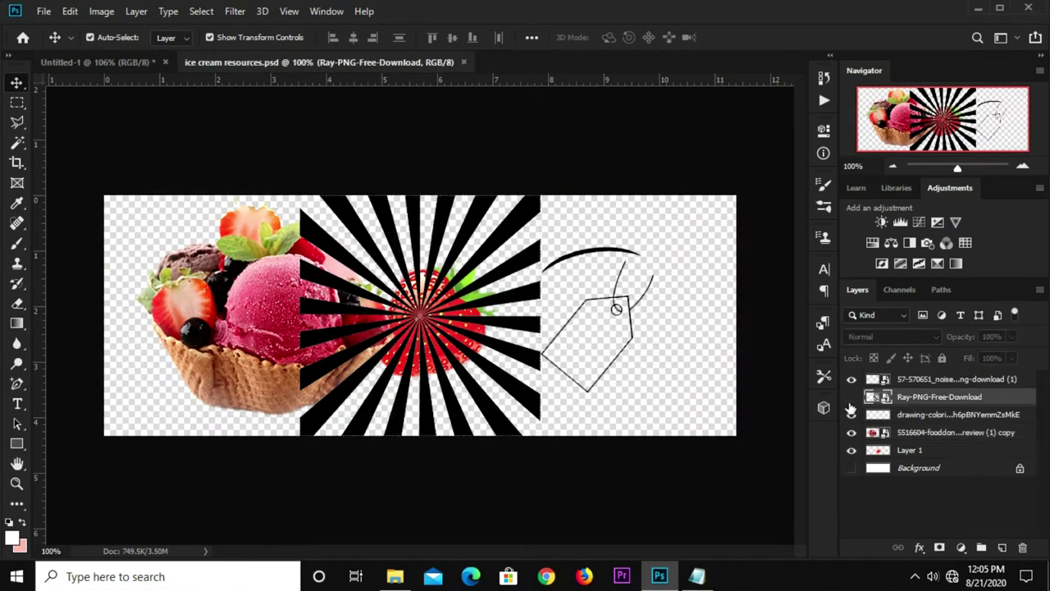
pyautogui.click(850, 397)
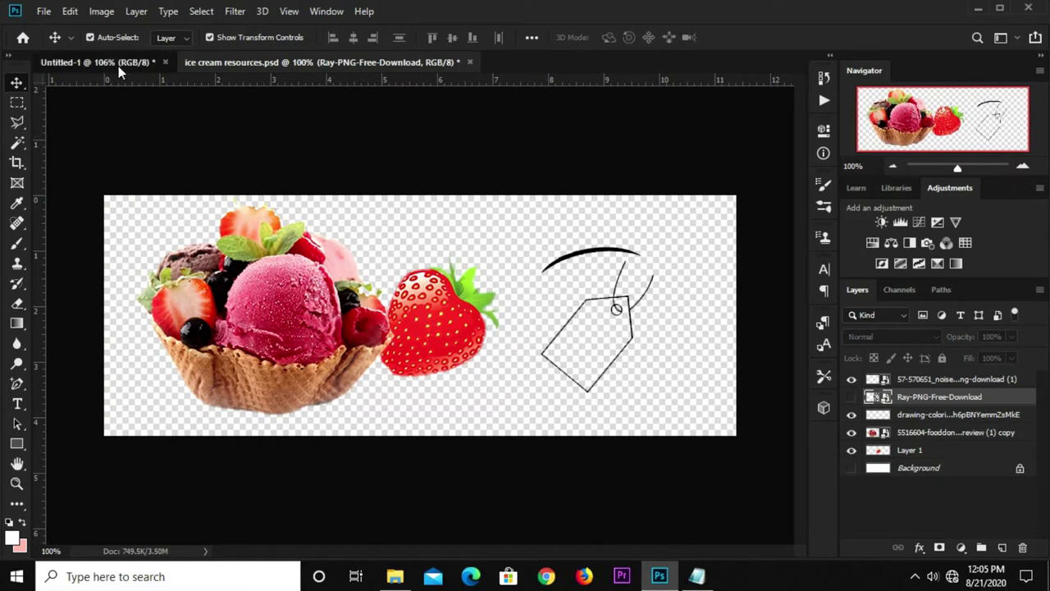
# Step: Nudge the ice cream bowl near the banner's centre over the crimson rays
pyautogui.click(118, 66)
pyautogui.click(449, 317)
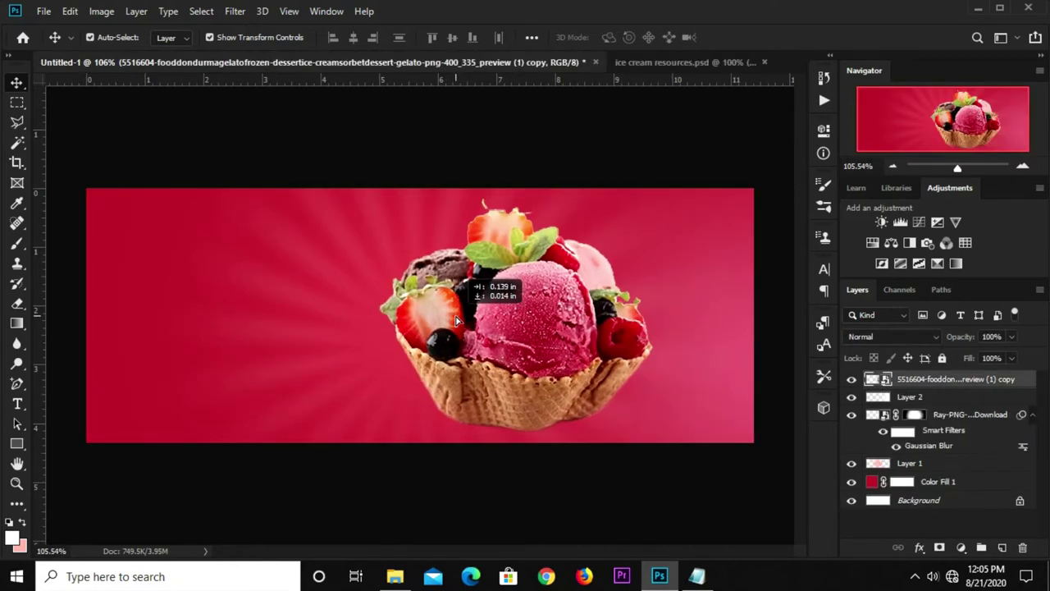
pyautogui.moveTo(449, 316); pyautogui.dragTo(476, 324)
pyautogui.moveTo(453, 262)
pyautogui.mouseDown()
pyautogui.moveTo(511, 310)
pyautogui.moveTo(496, 310)
pyautogui.mouseUp()
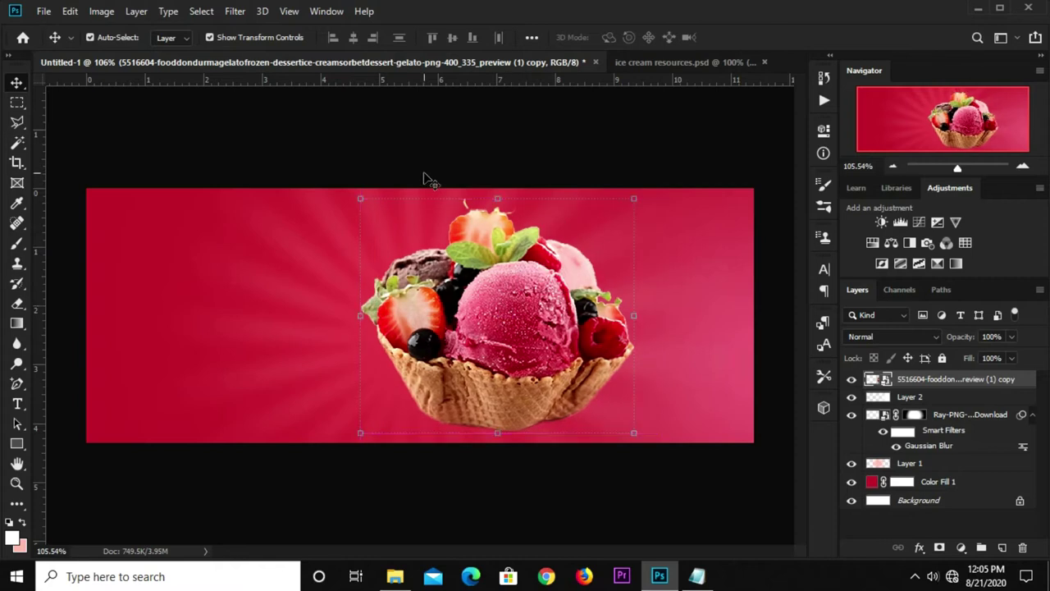
pyautogui.click(421, 176)
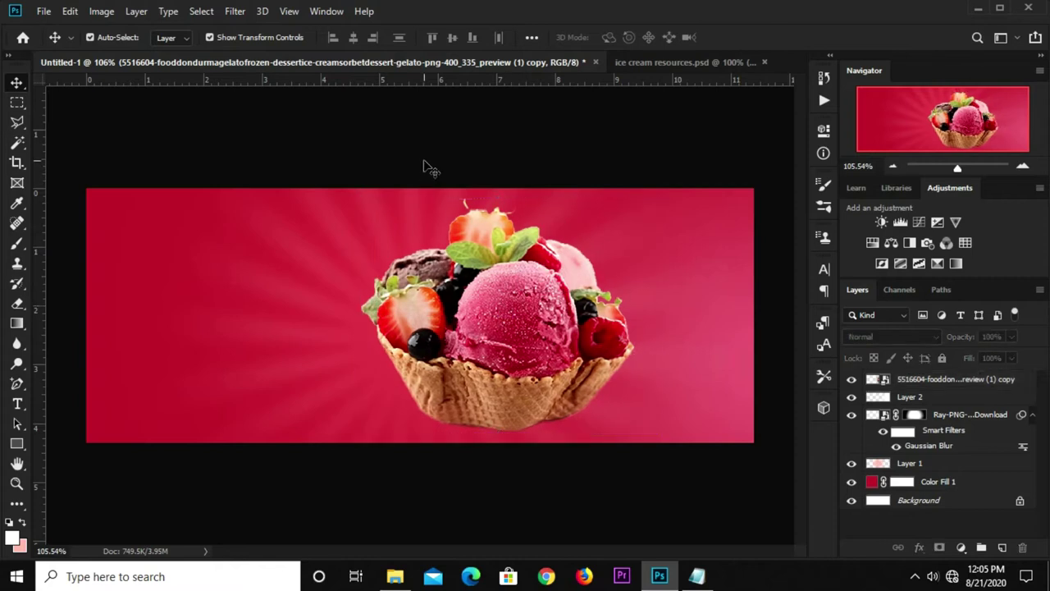
# Step: Draw a 185×32 px white rectangle bar with no stroke near the upper-left corner
pyautogui.rightClick(15, 442)
pyautogui.click(82, 441)
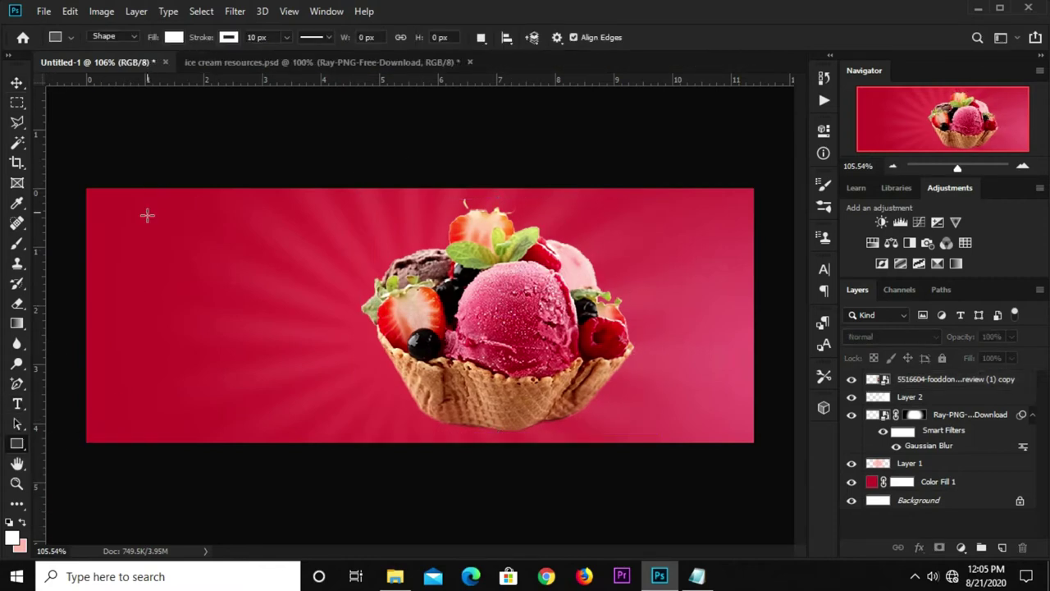
pyautogui.click(228, 39)
pyautogui.click(161, 67)
pyautogui.click(661, 46)
pyautogui.moveTo(136, 215); pyautogui.dragTo(286, 239)
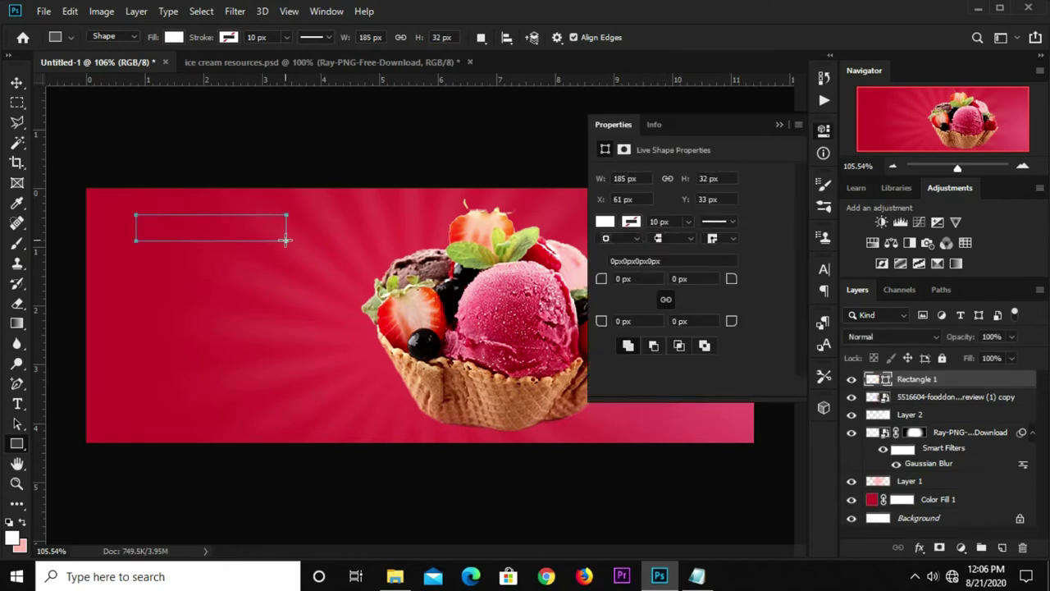
pyautogui.click(780, 126)
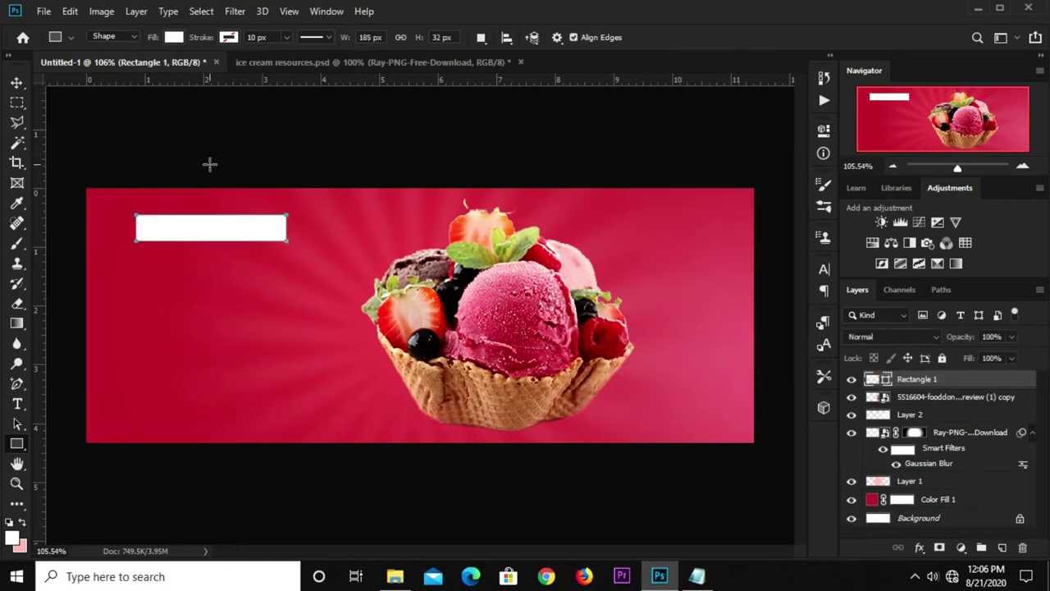
# Step: Shorten the bar's height to about 30 px and shift it slightly left
pyautogui.click(15, 84)
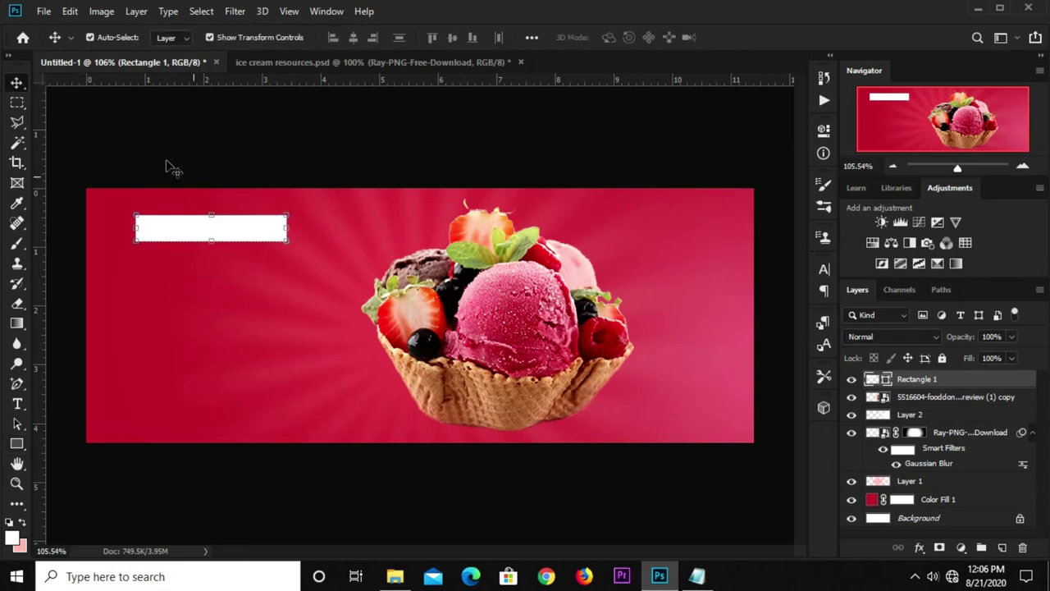
pyautogui.hotkey('ctrl', 't')
pyautogui.moveTo(213, 242); pyautogui.dragTo(222, 240)
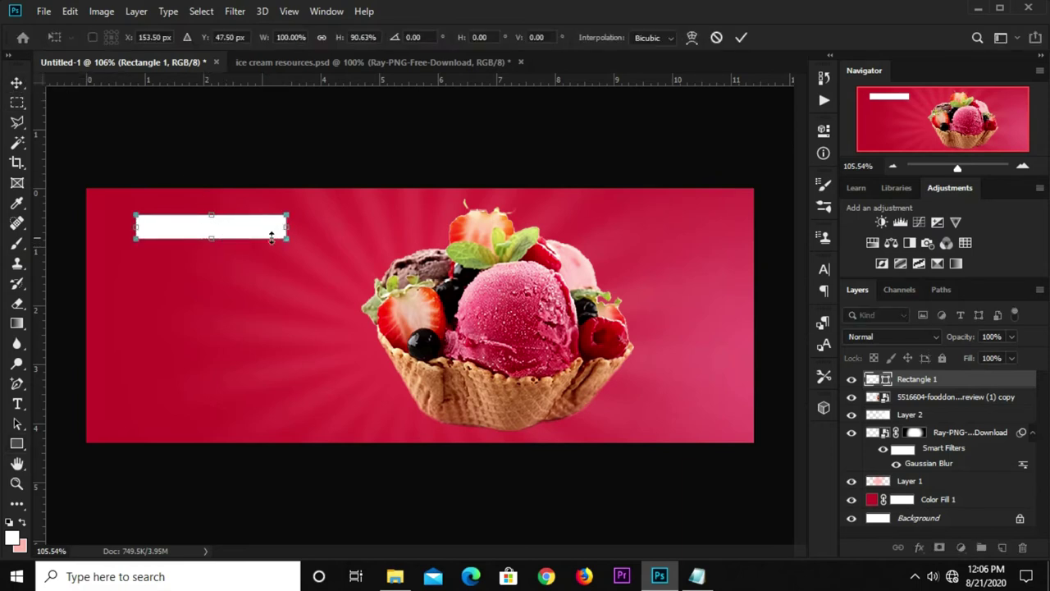
pyautogui.click(741, 37)
pyautogui.click(312, 171)
pyautogui.moveTo(228, 234); pyautogui.dragTo(217, 234)
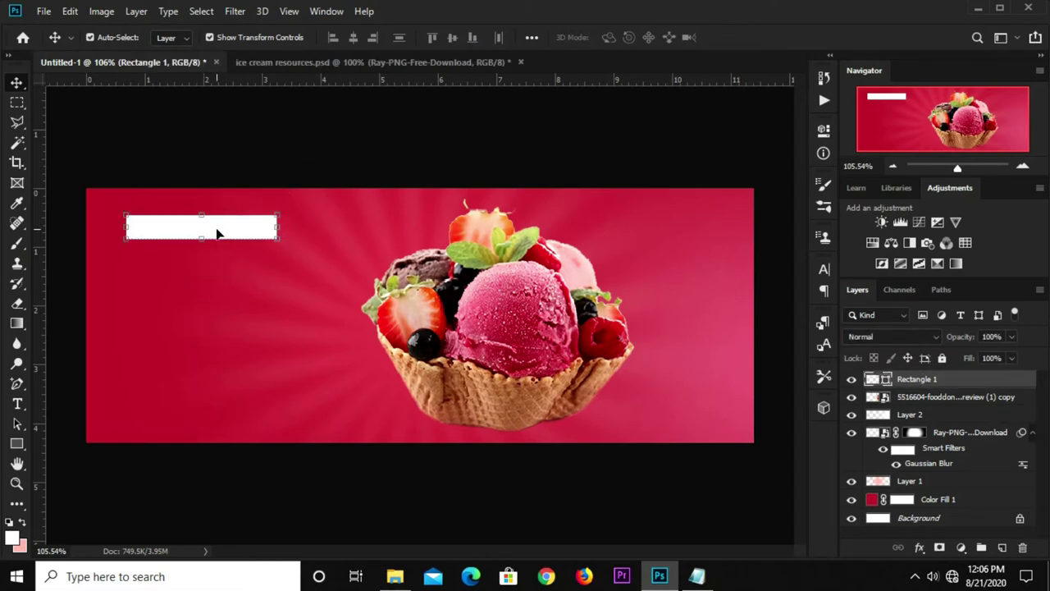
pyautogui.click(17, 383)
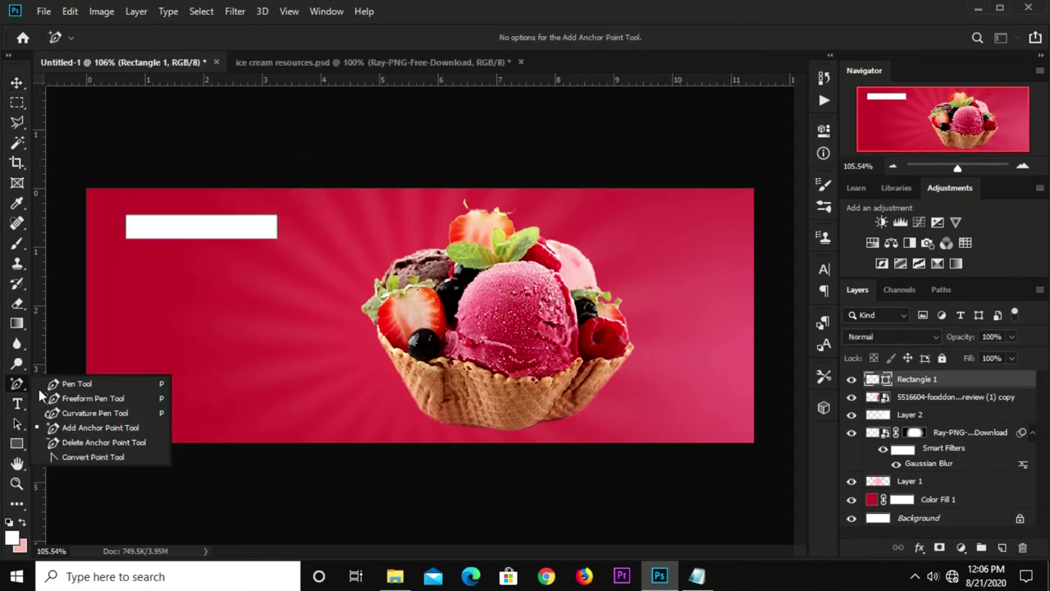
# Step: Drag the bar's corner points into a slanted ribbon shape, converting the live shape to a path
pyautogui.click(82, 427)
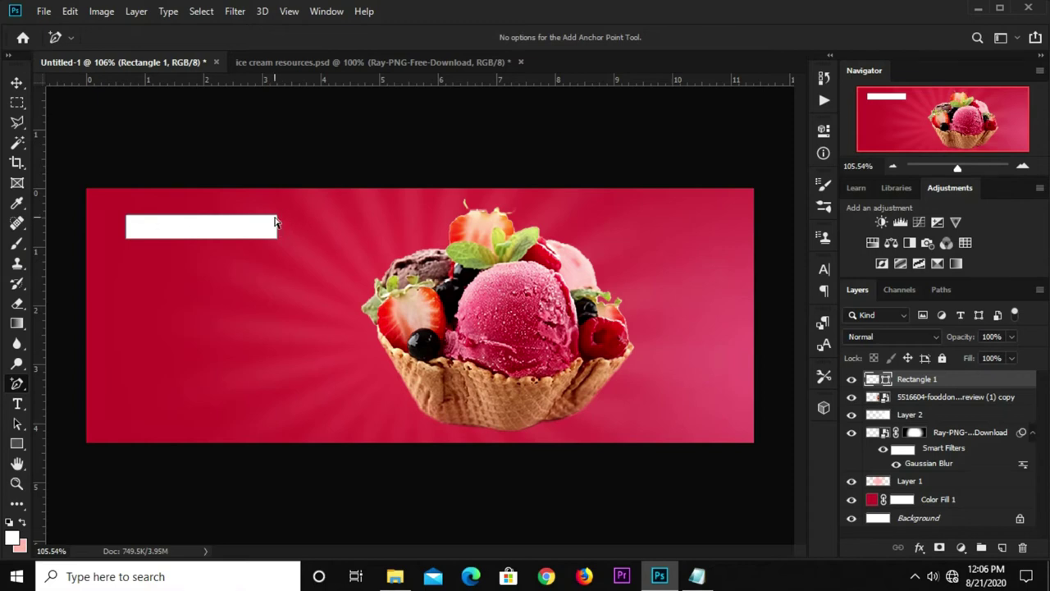
pyautogui.moveTo(276, 221); pyautogui.dragTo(278, 211)
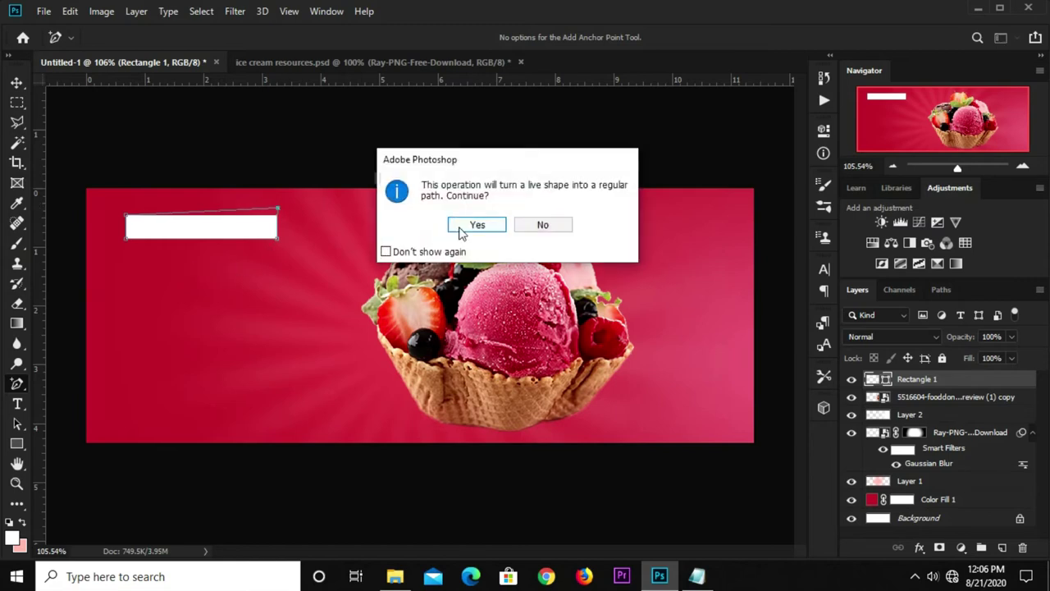
pyautogui.click(464, 223)
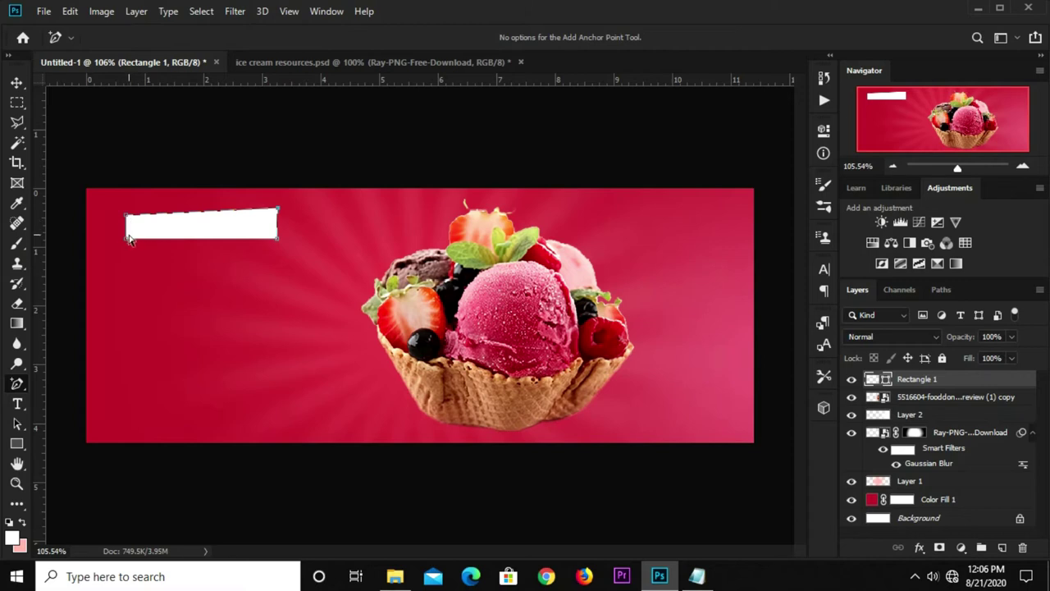
pyautogui.moveTo(128, 239); pyautogui.dragTo(128, 246)
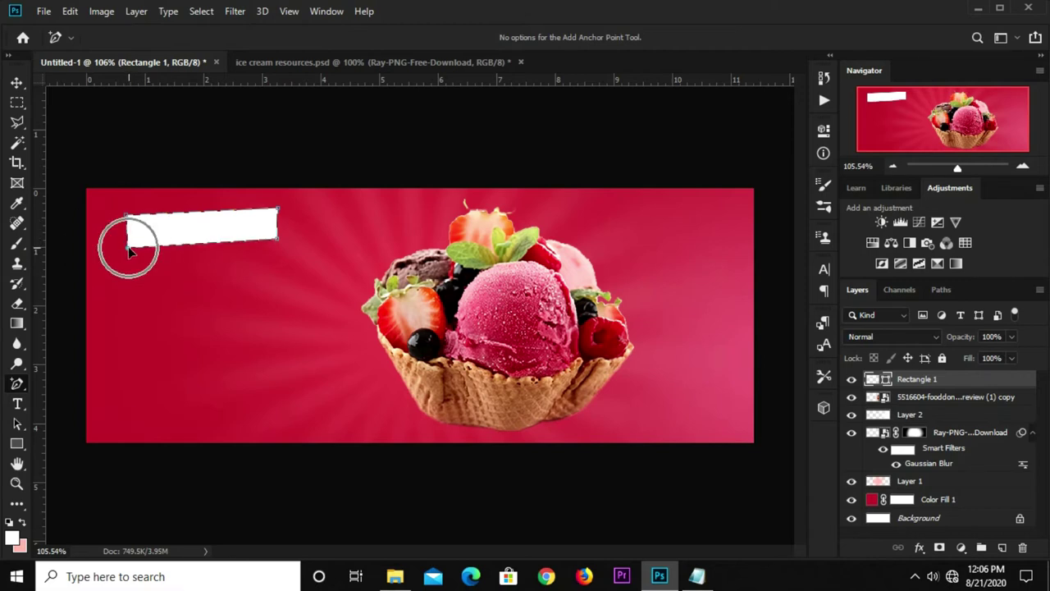
pyautogui.moveTo(275, 239); pyautogui.dragTo(273, 232)
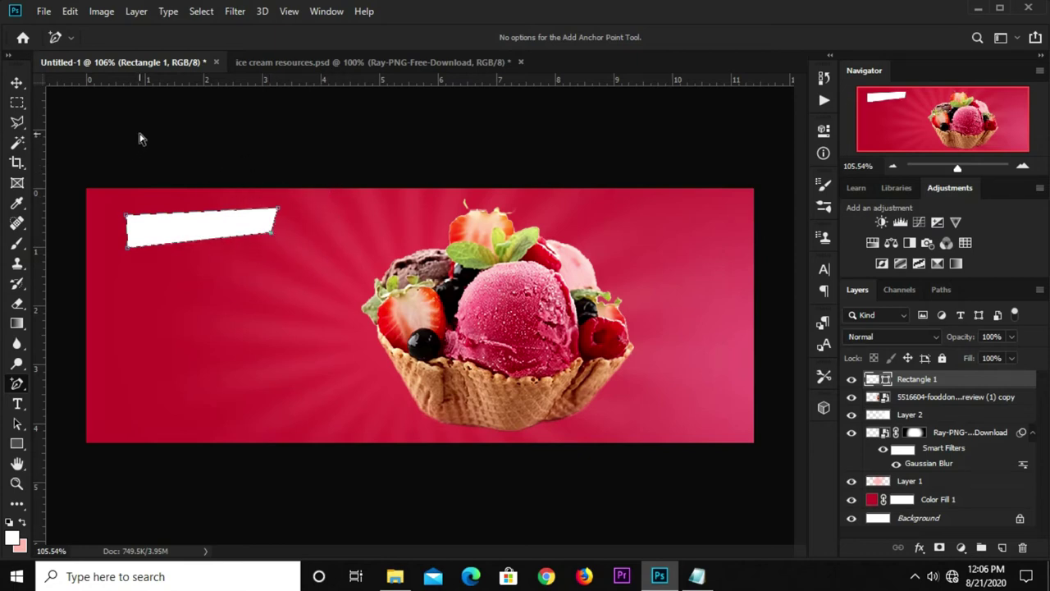
# Step: Duplicate the slanted white bar layer with Ctrl+J
pyautogui.moveTo(16, 82); pyautogui.dragTo(52, 82)
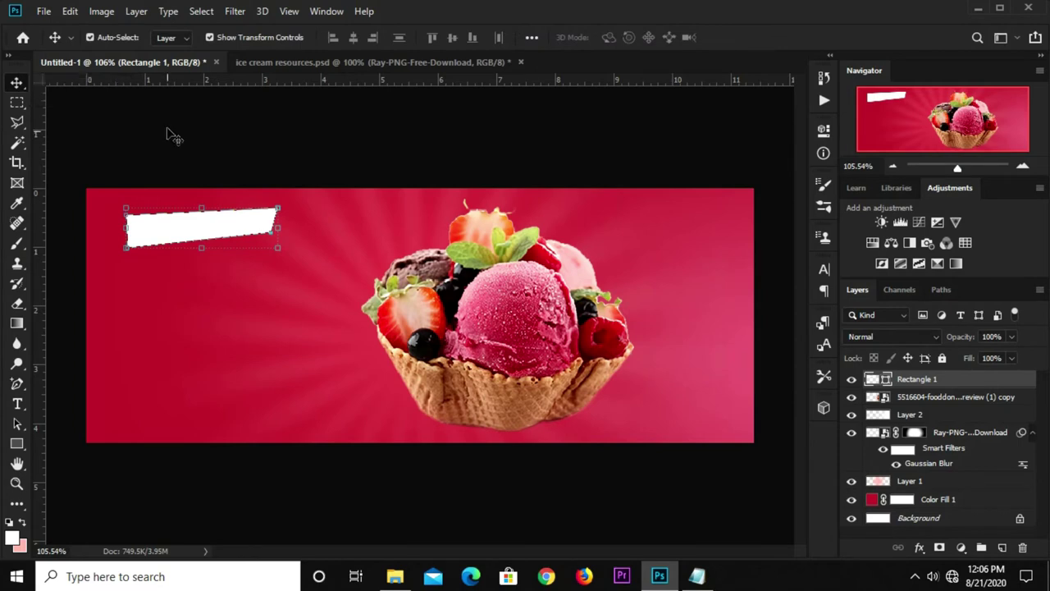
pyautogui.click(186, 238)
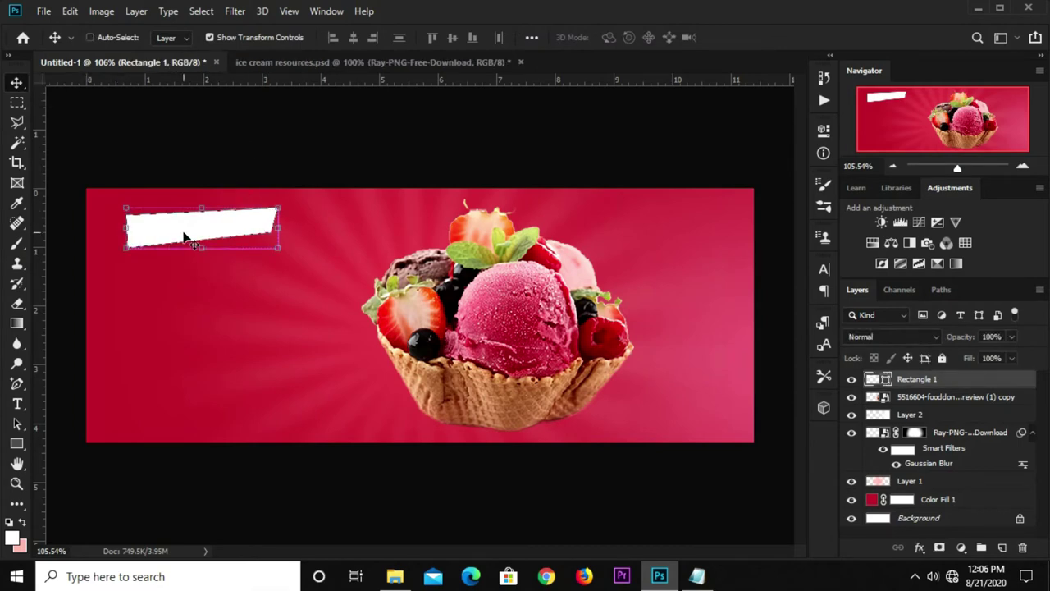
pyautogui.hotkey('ctrl', 'j')
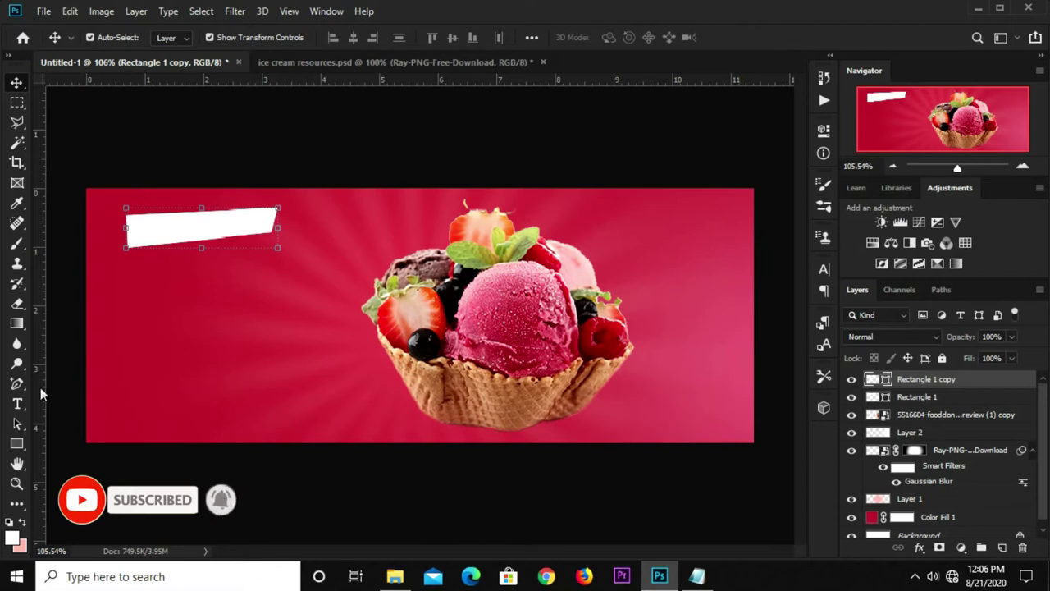
# Step: Reshape the copy into a fold at the bar's left end, placed beneath the original
pyautogui.rightClick(16, 383)
pyautogui.click(93, 425)
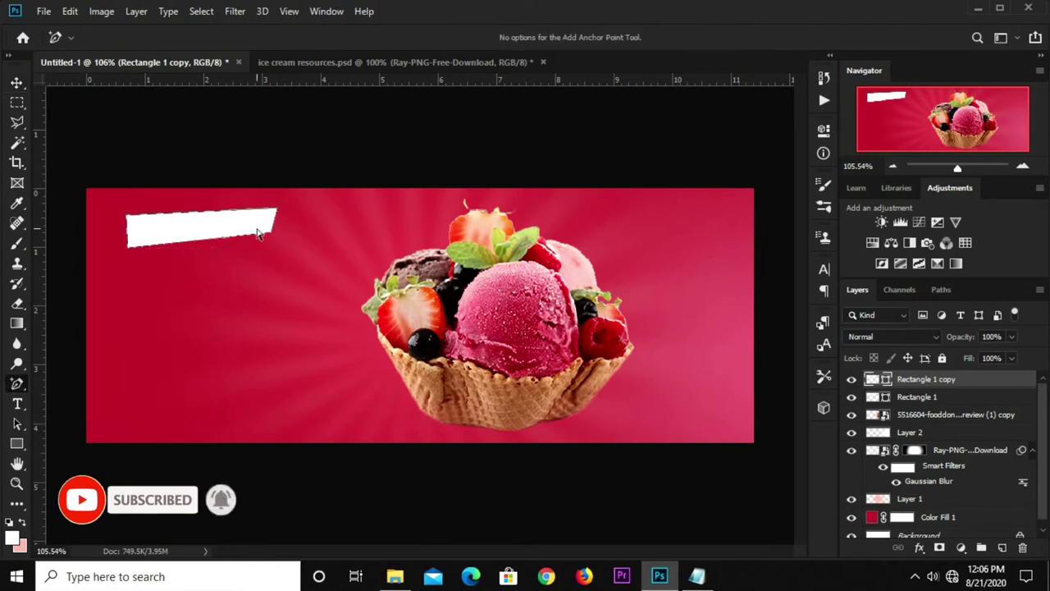
pyautogui.moveTo(274, 235); pyautogui.dragTo(152, 264)
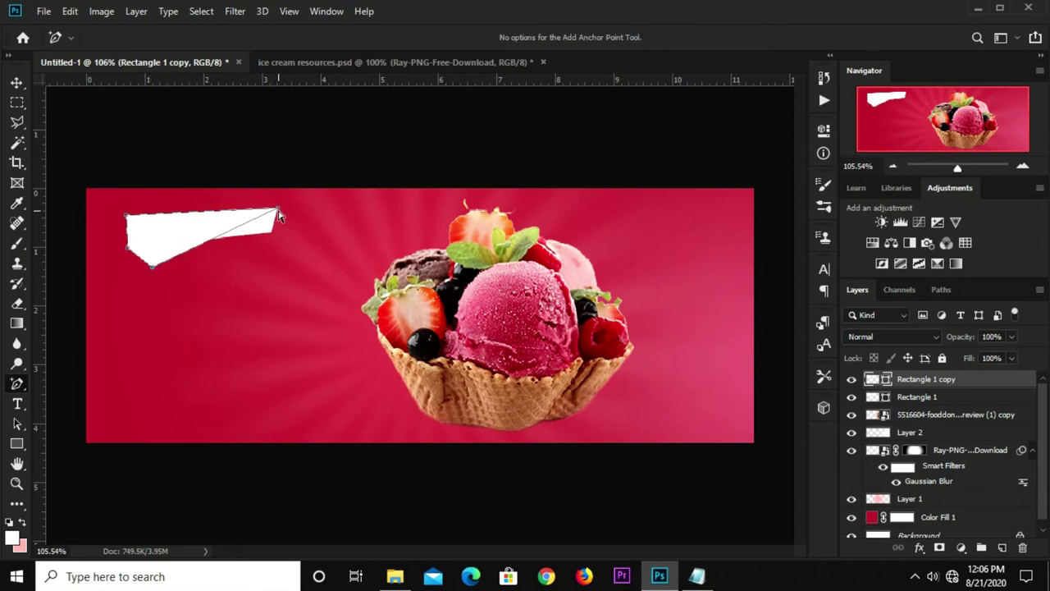
pyautogui.moveTo(276, 213); pyautogui.dragTo(153, 228)
pyautogui.moveTo(910, 380); pyautogui.dragTo(909, 400)
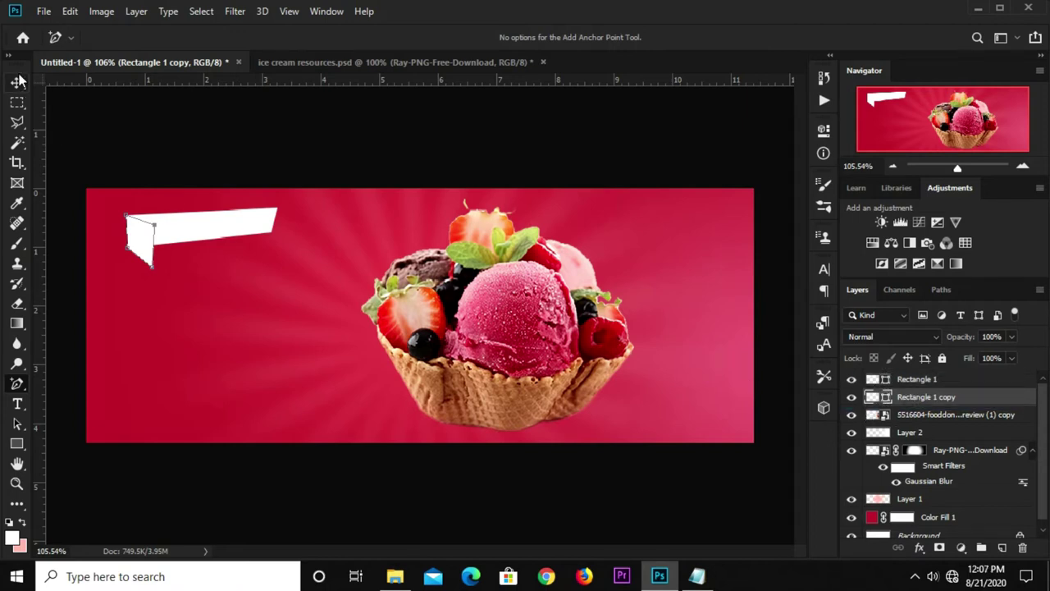
# Step: Zoom in and duplicate the fold shape to create the third ribbon piece
pyautogui.moveTo(17, 83); pyautogui.dragTo(70, 89)
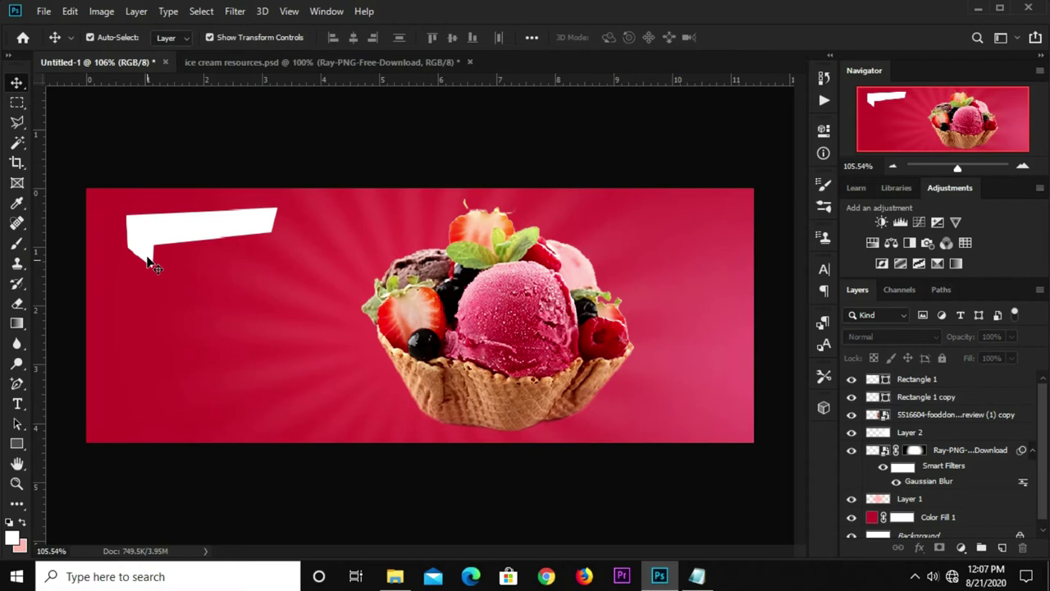
pyautogui.scroll(1, 147, 244)
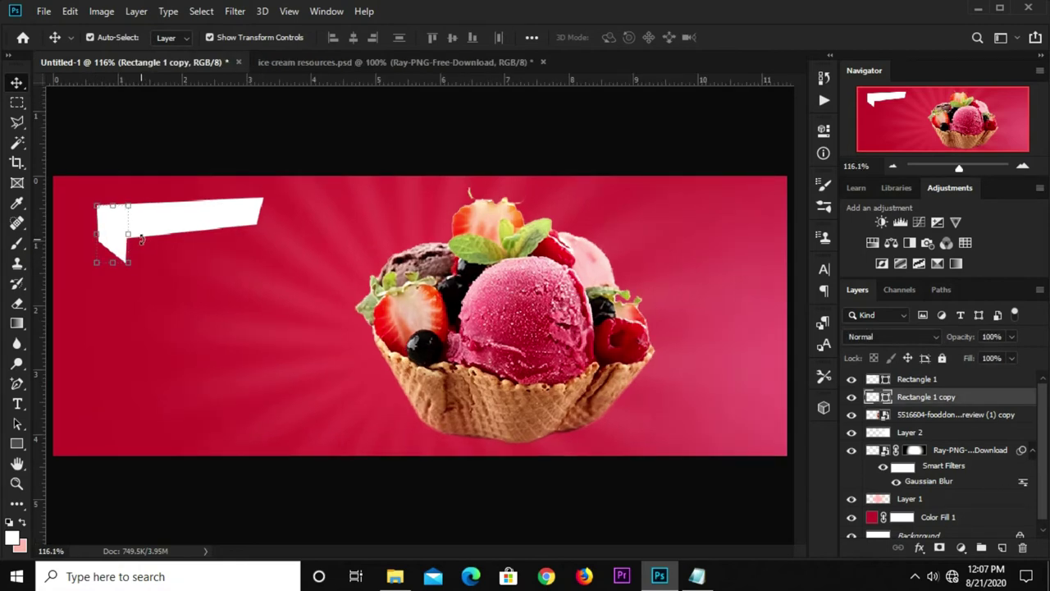
pyautogui.press('ctrl')
pyautogui.hotkey('ctrl', 'j')
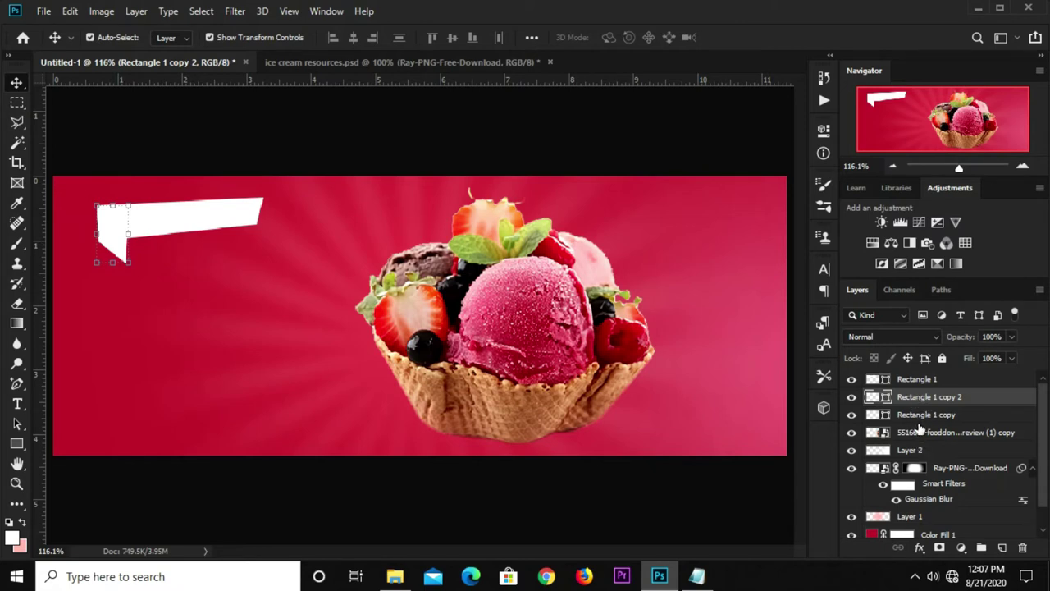
pyautogui.rightClick(13, 386)
pyautogui.click(90, 426)
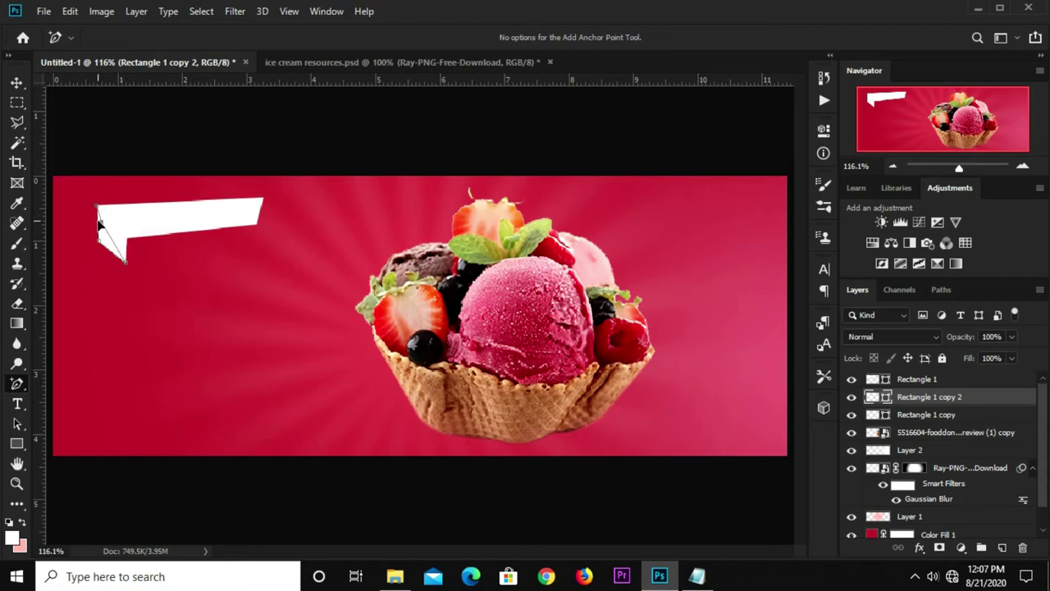
pyautogui.rightClick(17, 83)
pyautogui.click(66, 83)
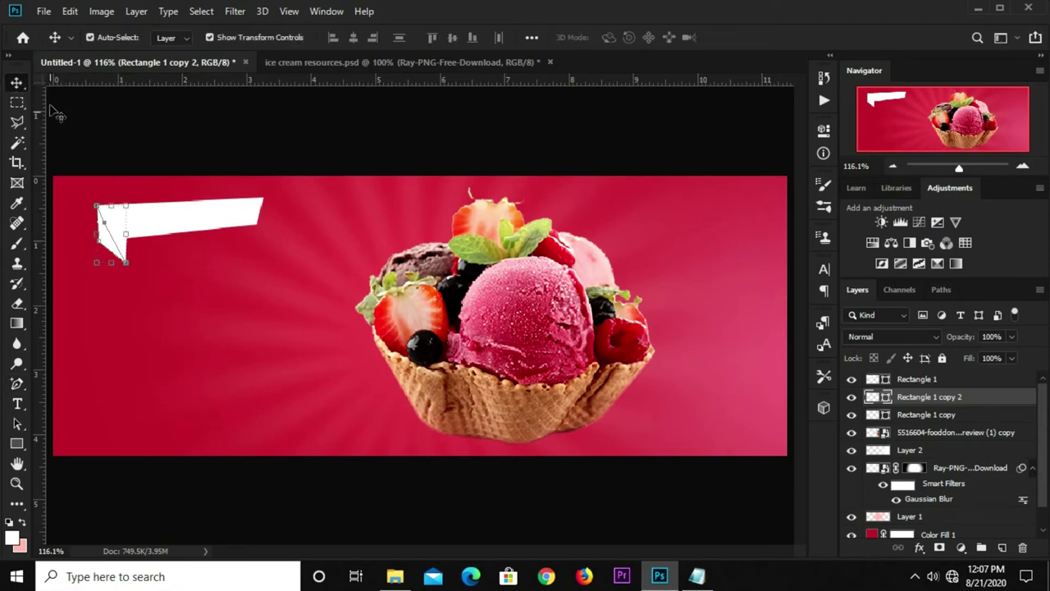
# Step: Fill the fold flap with light grey e1e1e1 and deselect the ribbon
pyautogui.click(17, 443)
pyautogui.click(174, 37)
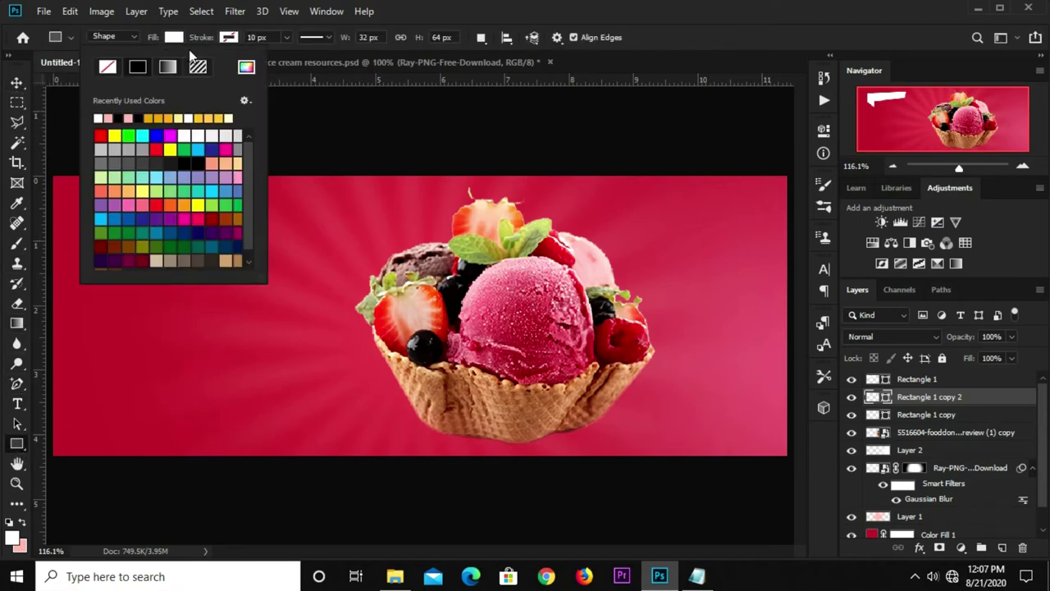
pyautogui.click(246, 68)
pyautogui.moveTo(527, 297); pyautogui.dragTo(520, 297)
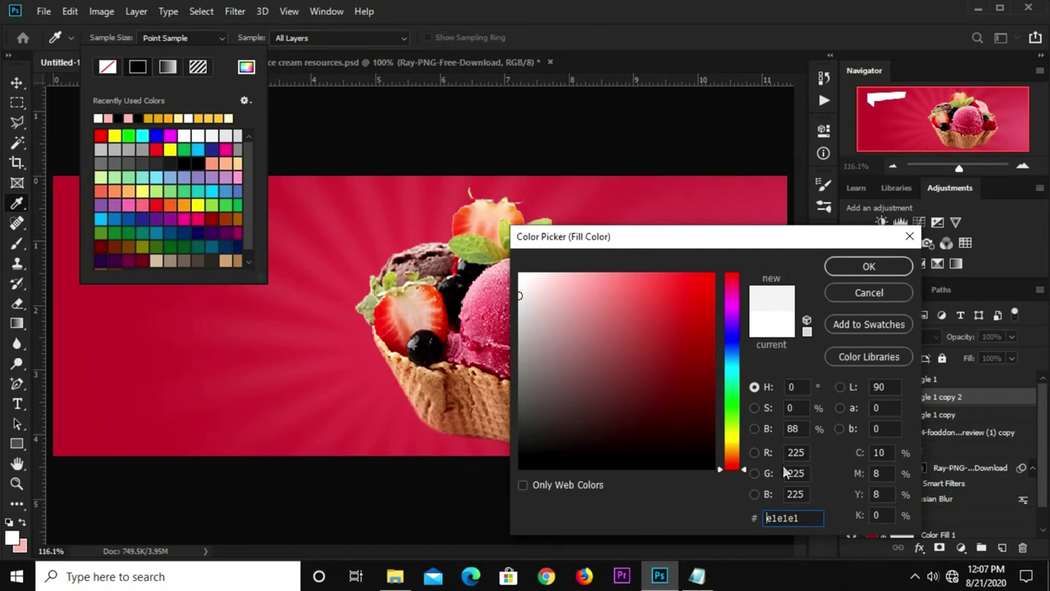
pyautogui.click(768, 518)
pyautogui.moveTo(800, 521); pyautogui.dragTo(754, 519)
pyautogui.click(871, 265)
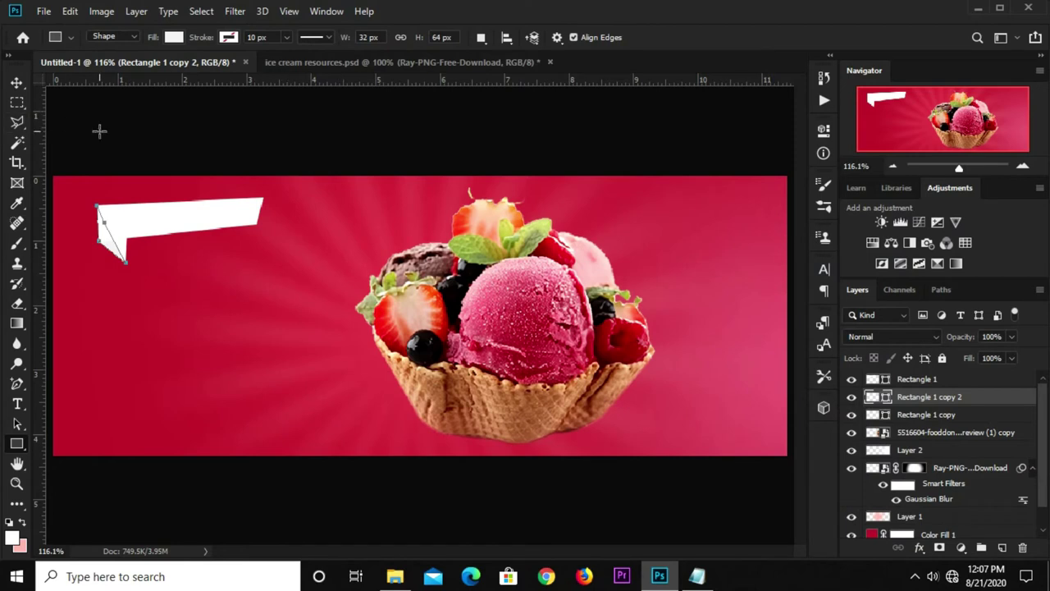
pyautogui.click(15, 84)
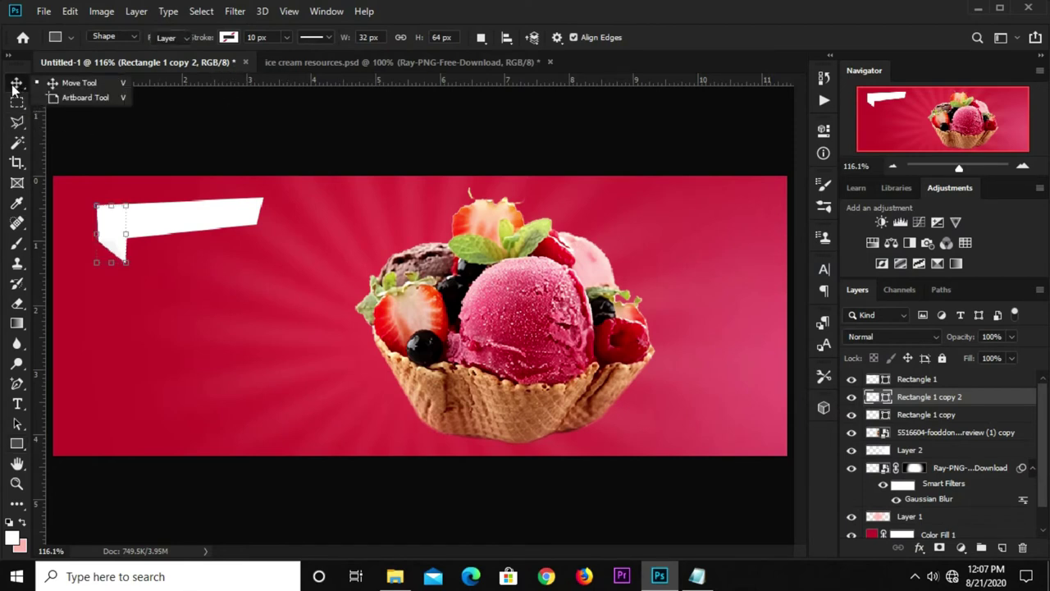
pyautogui.click(66, 83)
pyautogui.click(176, 174)
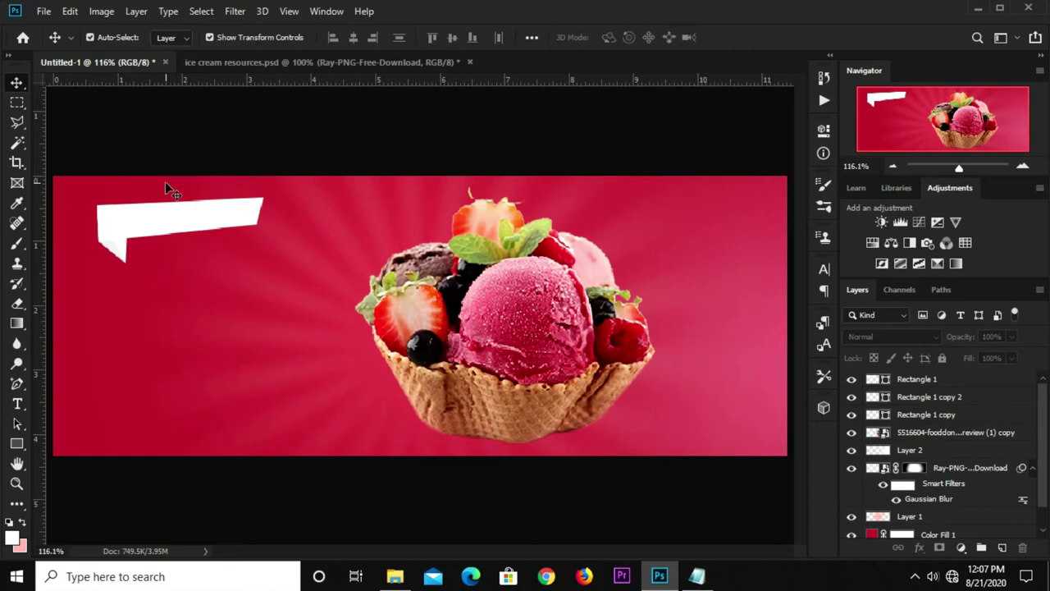
# Step: Group Rectangle 1 and its two copies, then scale to about 91% and rotate about -5°
pyautogui.click(925, 415)
pyautogui.keyDown('shift'); pyautogui.click(921, 380); pyautogui.keyUp('shift')
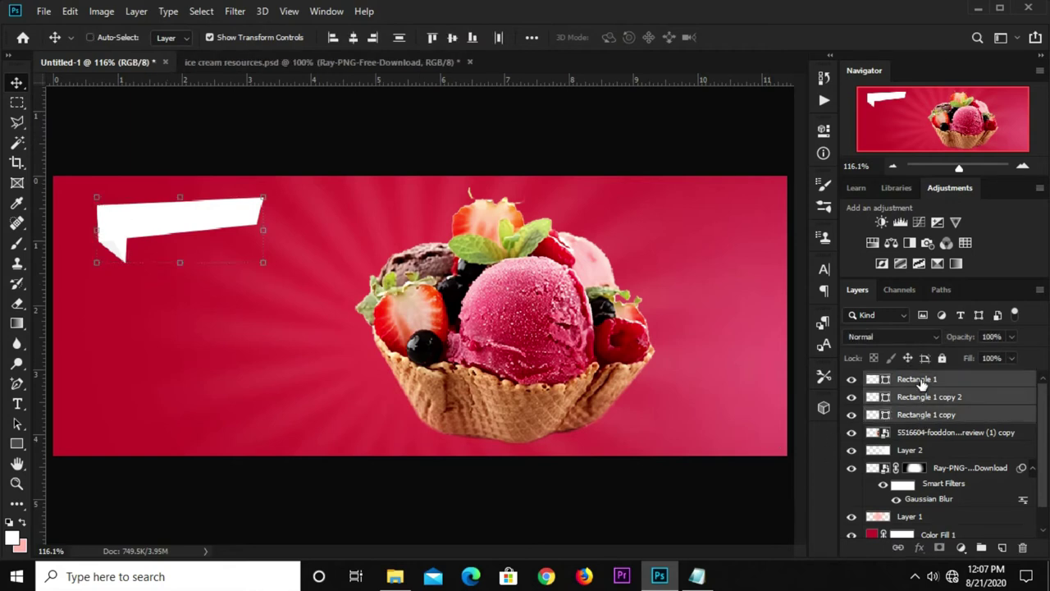
pyautogui.hotkey('ctrl', 'g')
pyautogui.click(852, 380)
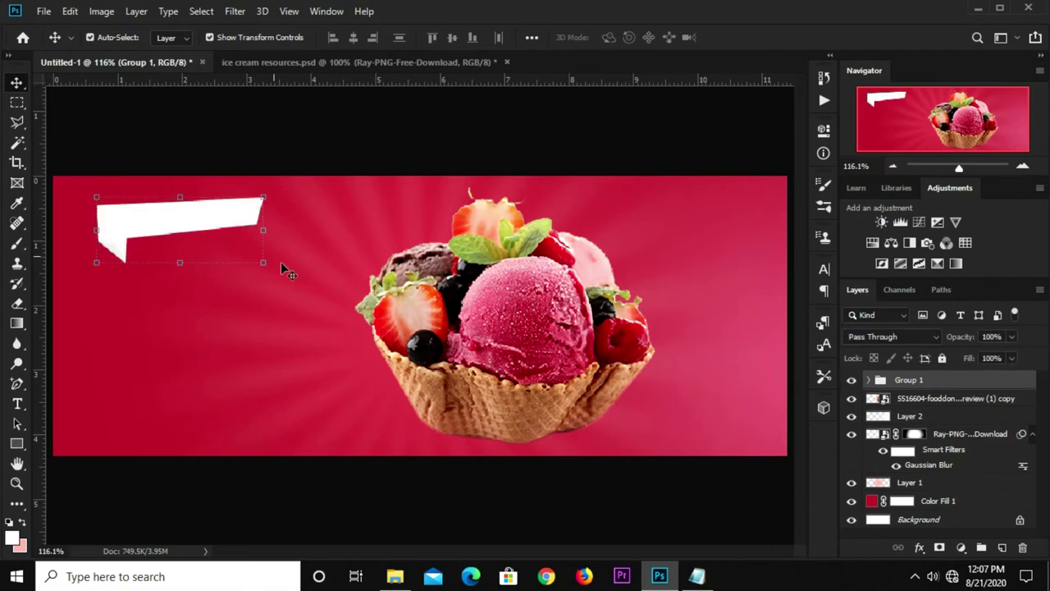
pyautogui.click(261, 198)
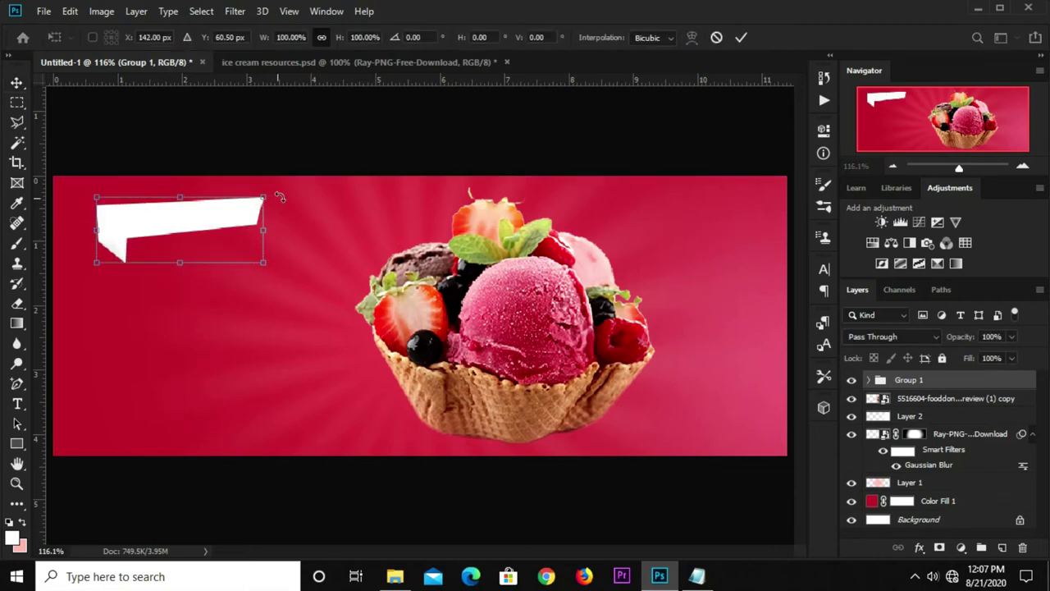
pyautogui.moveTo(265, 195)
pyautogui.mouseDown()
pyautogui.moveTo(250, 197)
pyautogui.moveTo(275, 204)
pyautogui.mouseUp()
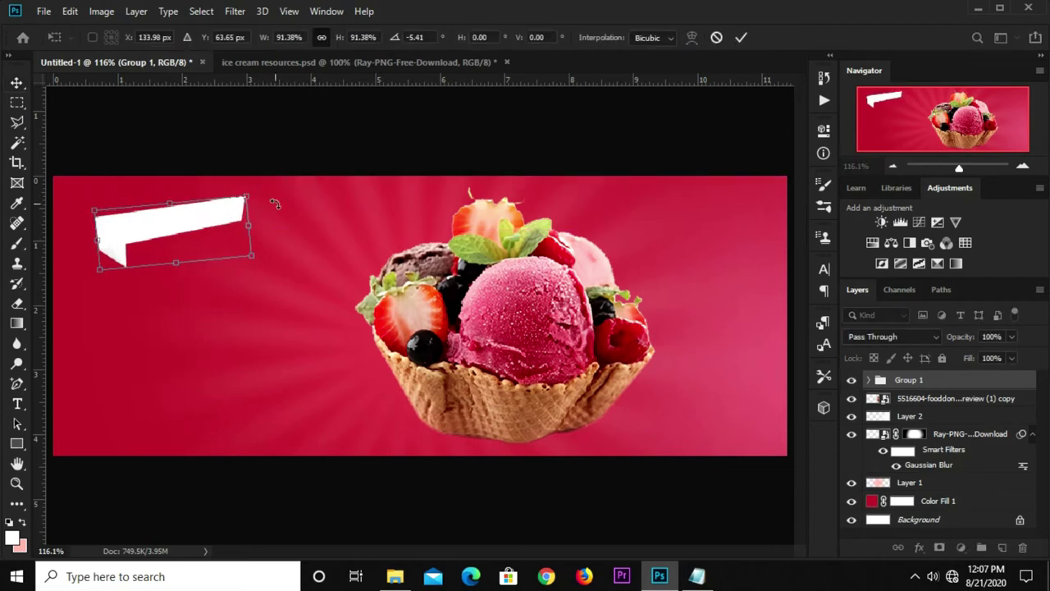
pyautogui.click(741, 37)
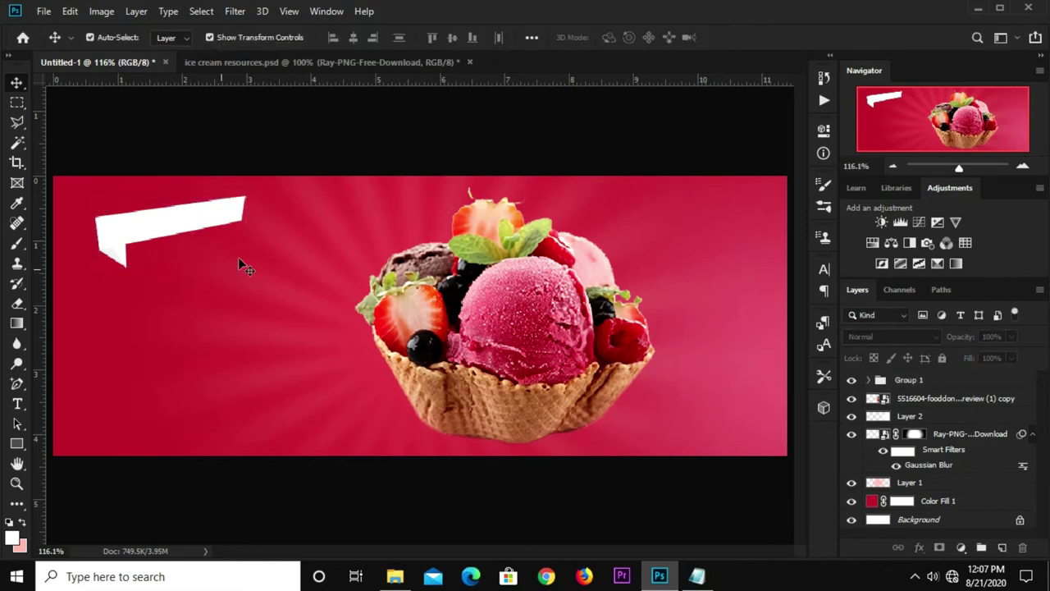
# Step: Type 'Special Offer' as a new text layer and move it onto the white ribbon
pyautogui.click(17, 404)
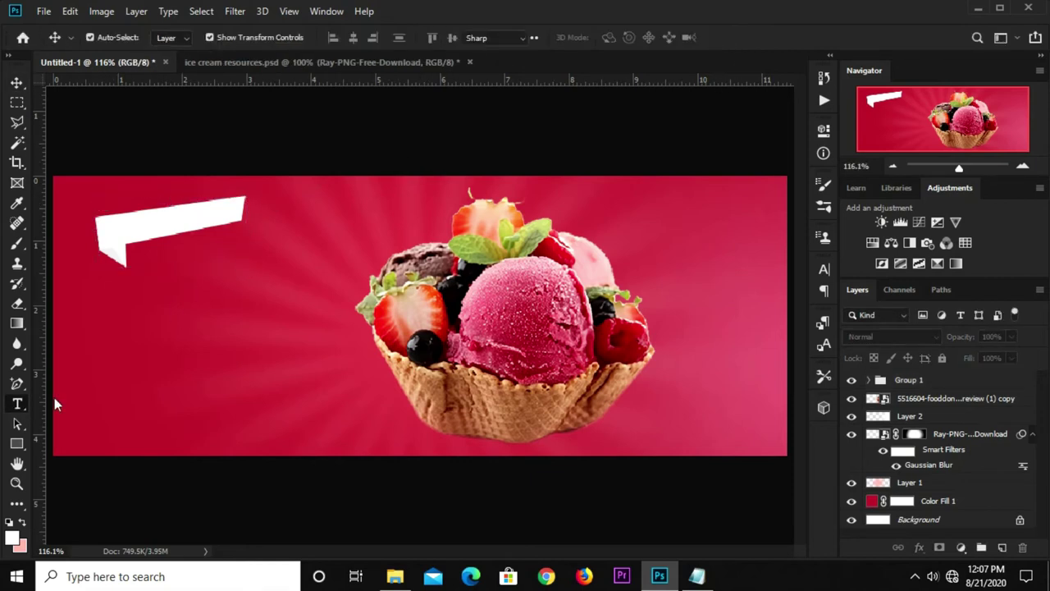
pyautogui.click(182, 340)
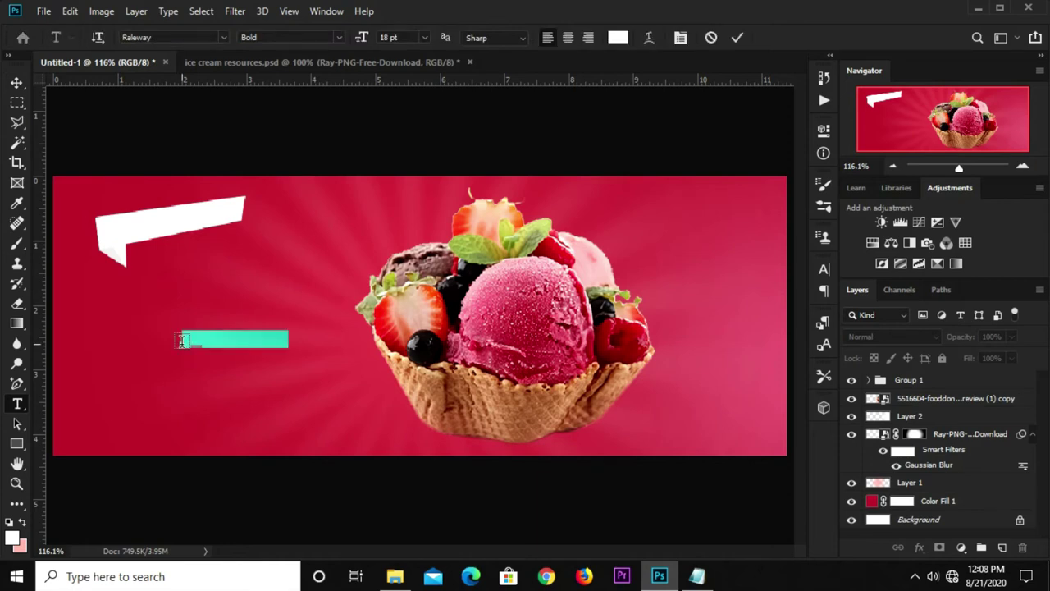
pyautogui.click(182, 340)
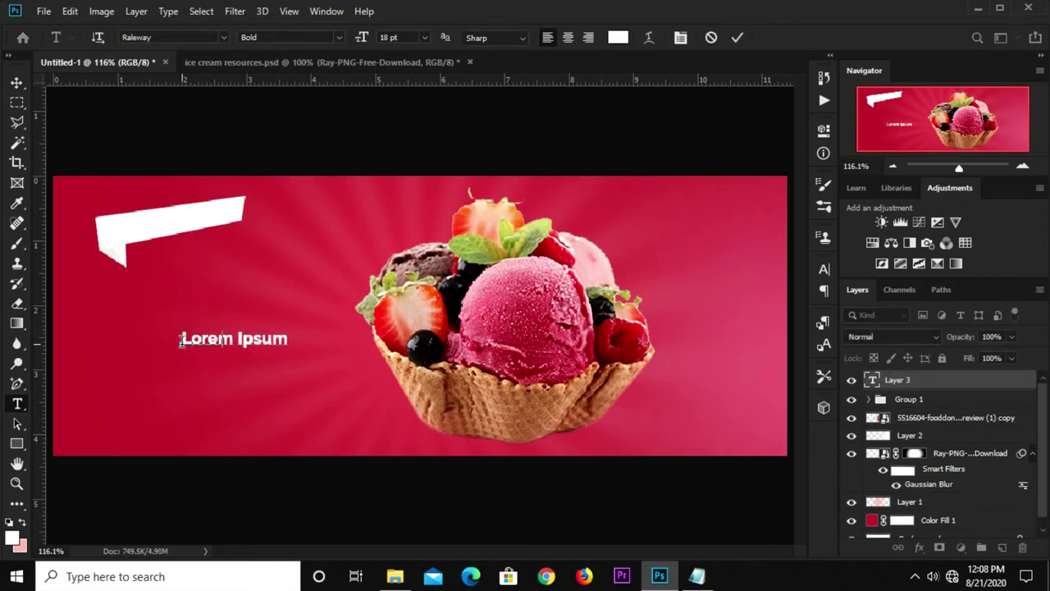
pyautogui.hotkey('ctrl', 'a')
pyautogui.write('Special O')
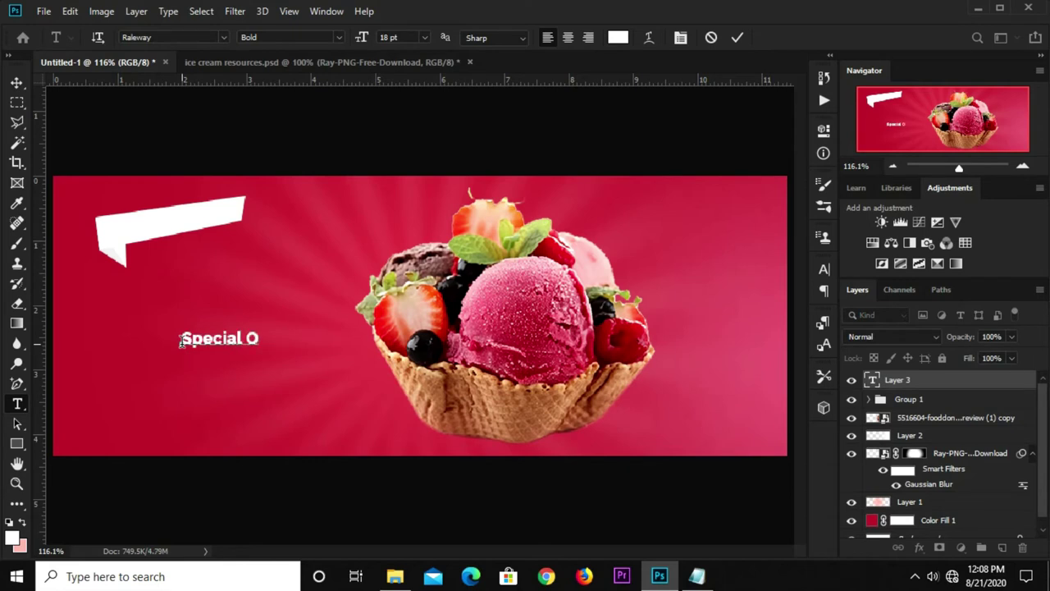
pyautogui.write('ffer')
pyautogui.hotkey('ctrl', 'Return')
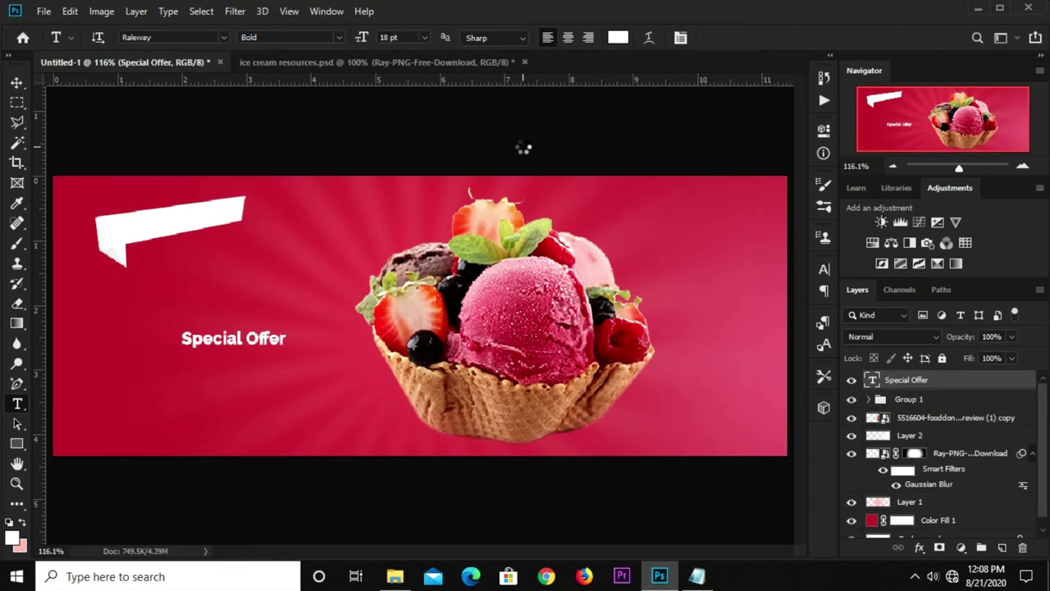
pyautogui.press('v')
pyautogui.press('v')
pyautogui.moveTo(233, 343); pyautogui.dragTo(175, 222)
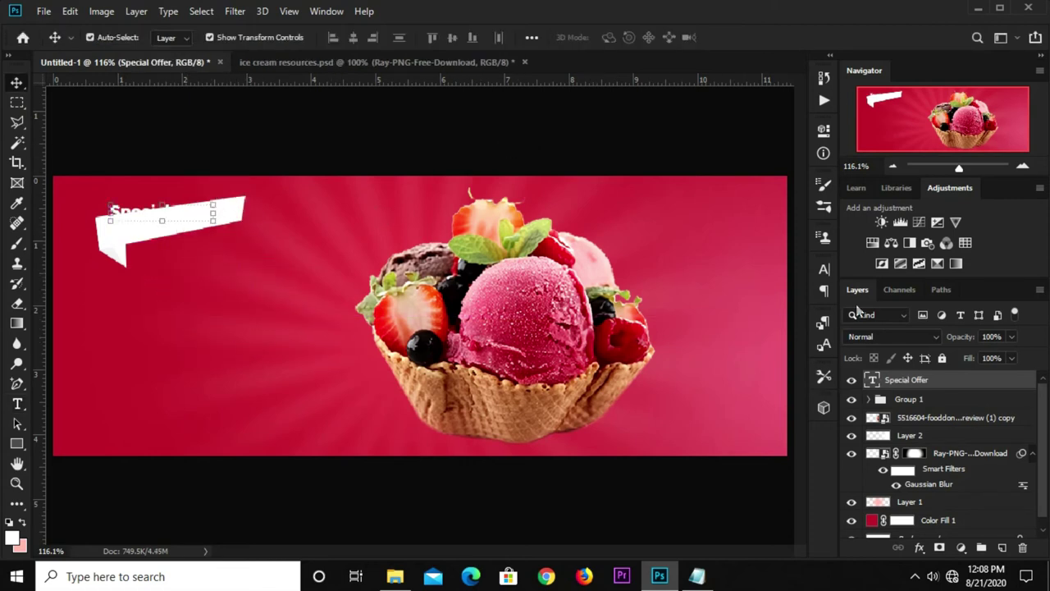
# Step: Colour the Special Offer text crimson #b81f33 in the Character panel
pyautogui.click(822, 270)
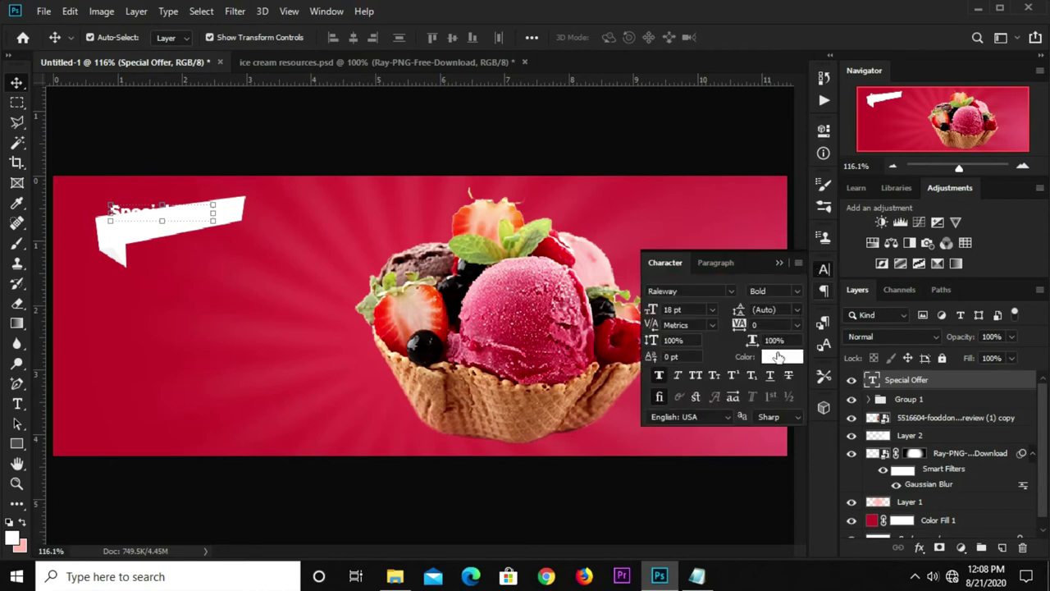
pyautogui.click(778, 356)
pyautogui.click(212, 207)
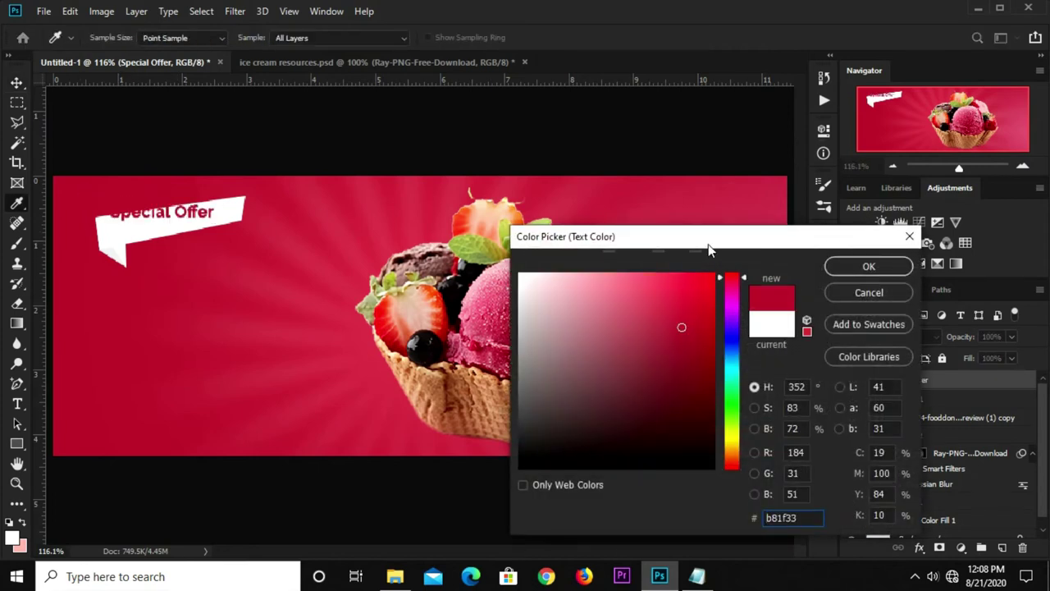
pyautogui.click(869, 266)
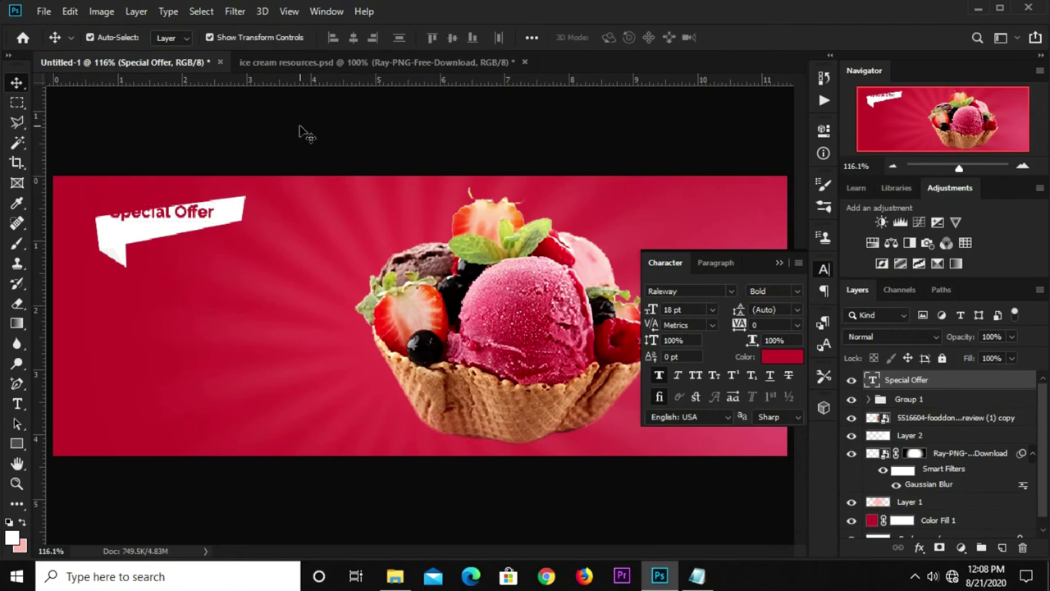
pyautogui.click(179, 206)
# Step: Enlarge Special Offer to about 21 pt and tilt it to match the ribbon
pyautogui.moveTo(189, 220)
pyautogui.mouseDown()
pyautogui.moveTo(205, 225)
pyautogui.moveTo(253, 201)
pyautogui.mouseUp()
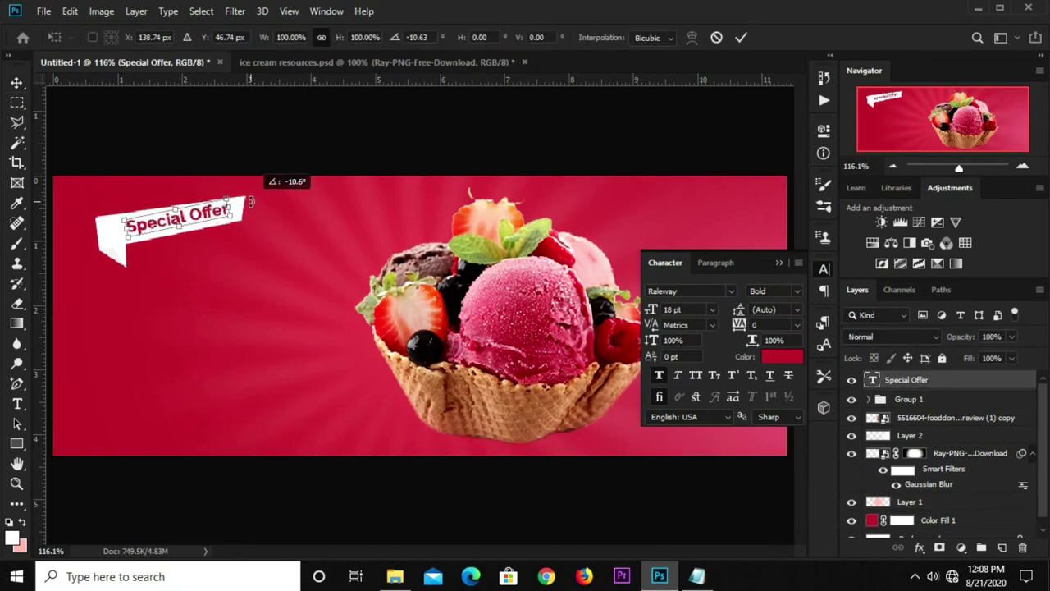
pyautogui.moveTo(127, 236); pyautogui.dragTo(109, 225)
pyautogui.moveTo(271, 222); pyautogui.dragTo(273, 222)
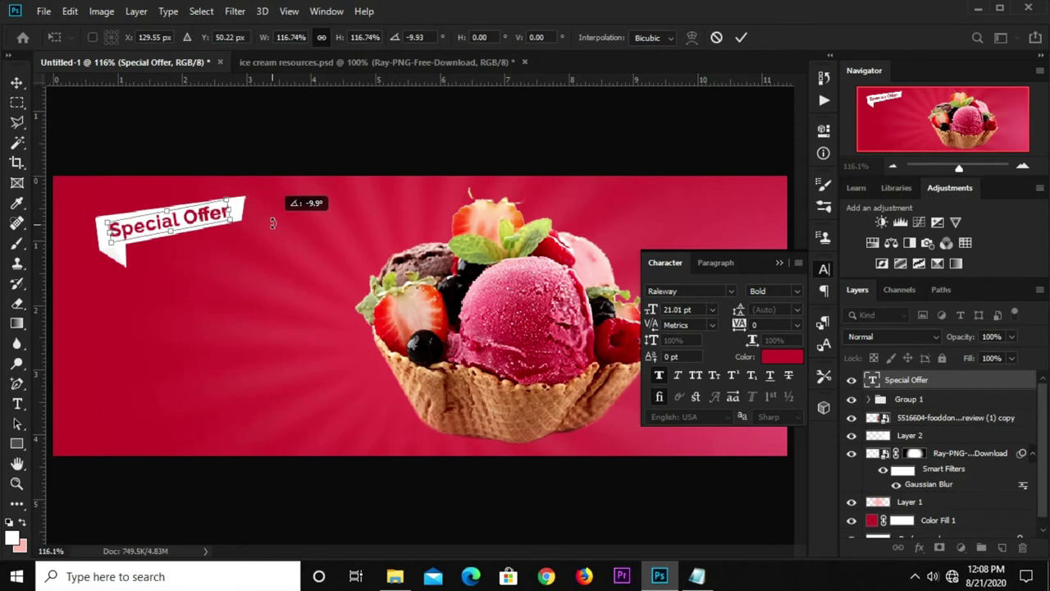
pyautogui.click(740, 38)
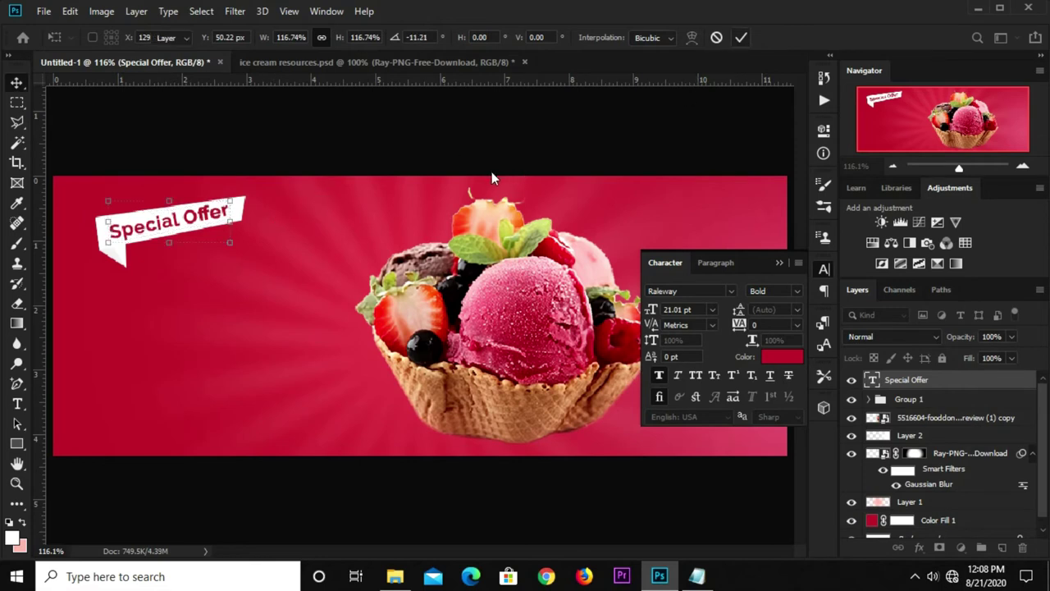
pyautogui.click(511, 133)
pyautogui.click(778, 262)
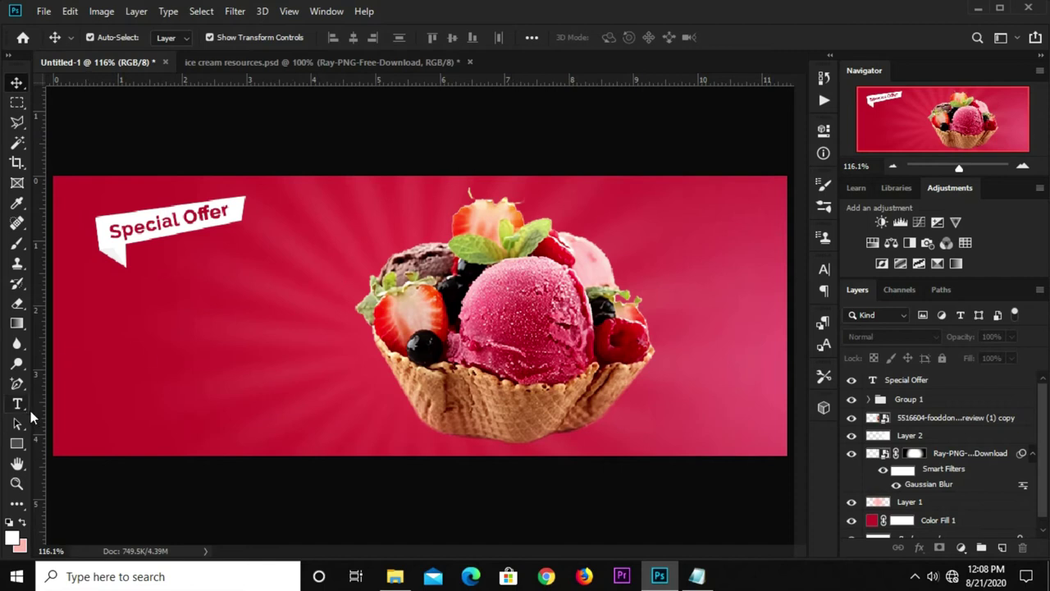
# Step: Copy the word 'Exotic' from the Notepad notes
pyautogui.click(697, 576)
pyautogui.moveTo(545, 202); pyautogui.dragTo(498, 202)
pyautogui.rightClick(532, 202)
pyautogui.click(539, 248)
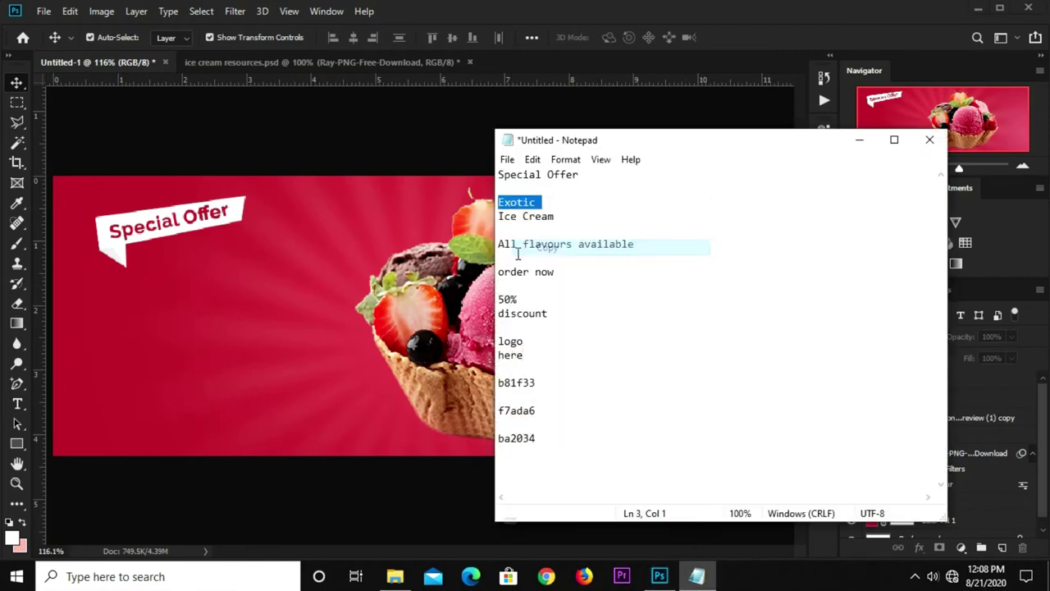
pyautogui.click(309, 148)
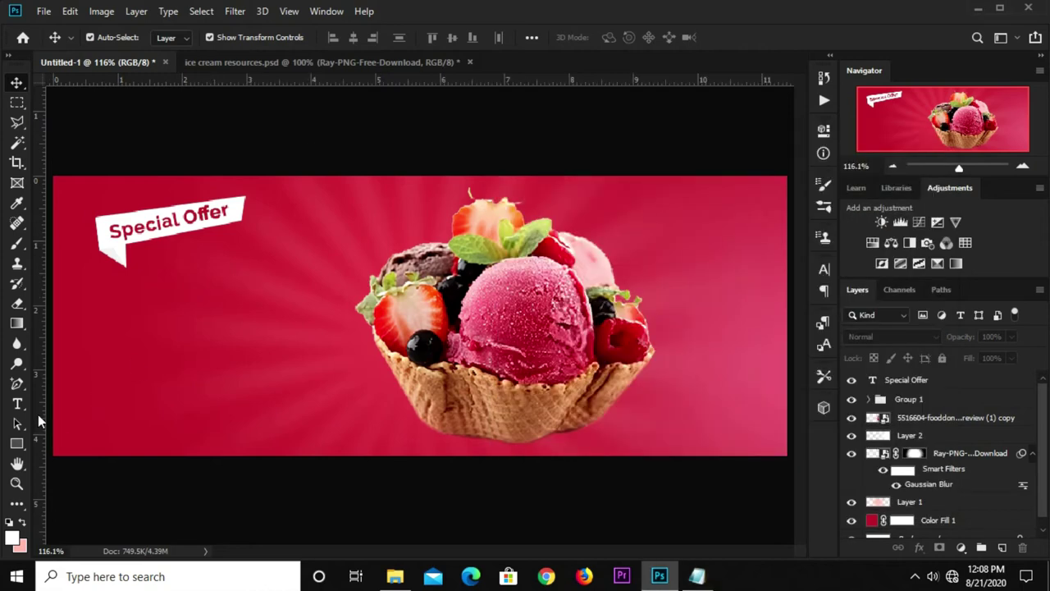
# Step: Add the Exotic text layer below the ribbon and colour it white #ffffff
pyautogui.click(16, 403)
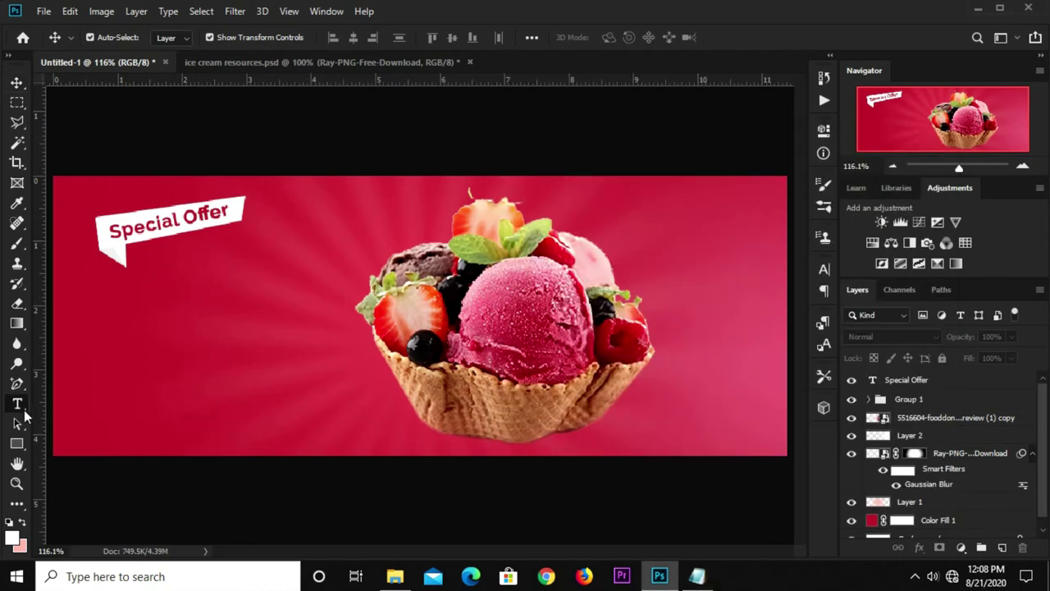
pyautogui.click(179, 327)
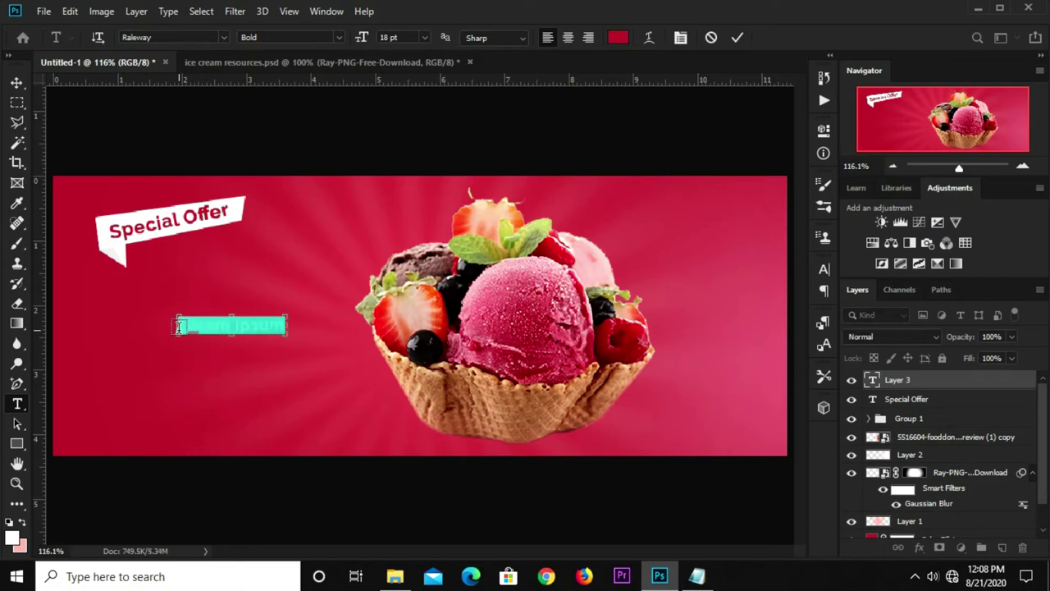
pyautogui.write('Only')
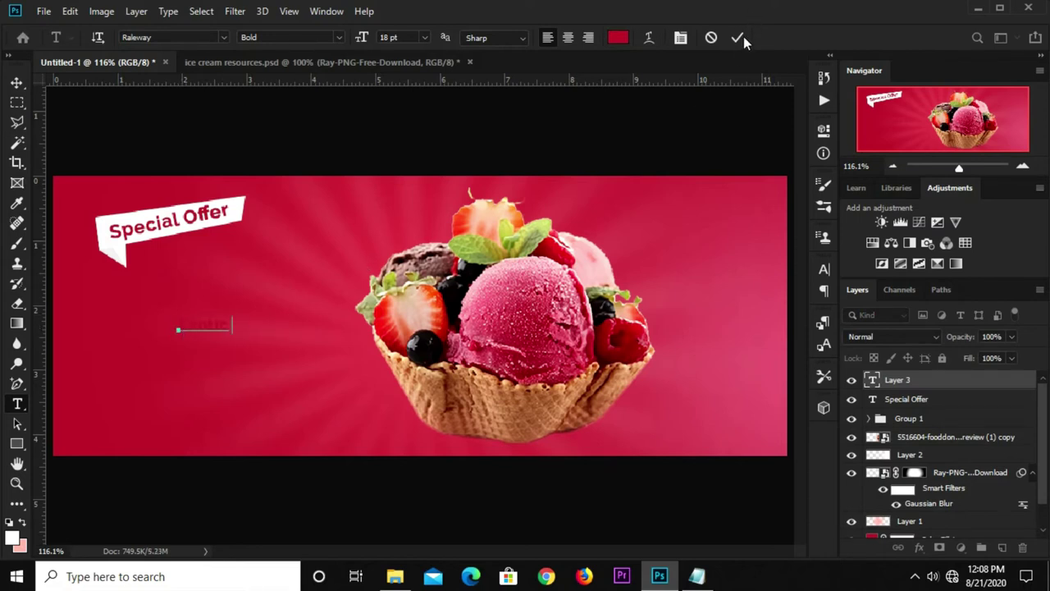
pyautogui.click(618, 37)
pyautogui.write('ffffff')
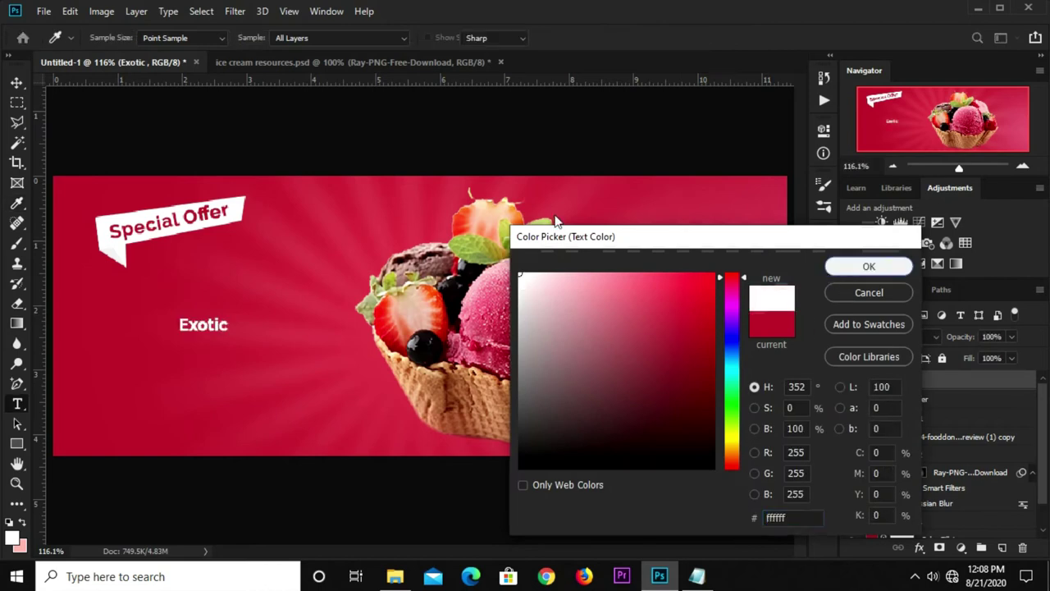
pyautogui.click(868, 266)
# Step: Enlarge and tilt Exotic, then Alt-drag a duplicate just below the original
pyautogui.press('v')
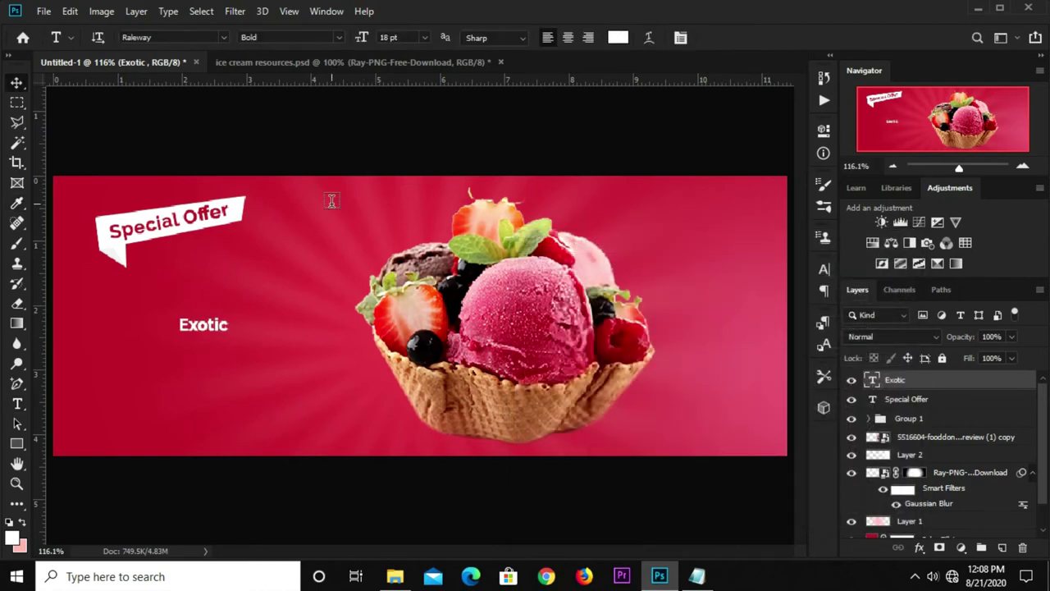
pyautogui.hotkey('ctrl', 't')
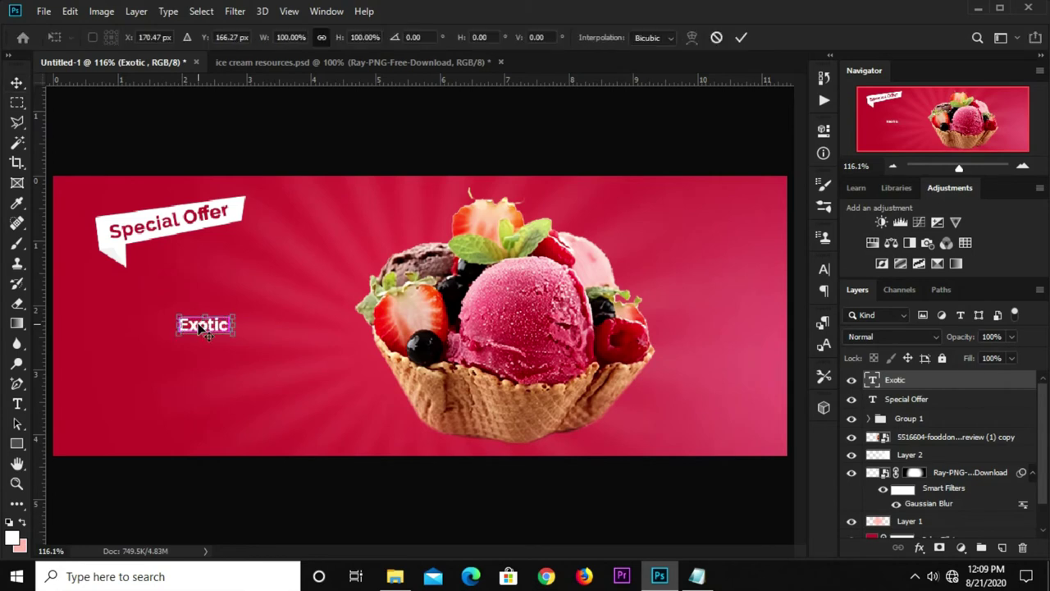
pyautogui.moveTo(203, 316); pyautogui.dragTo(199, 279)
pyautogui.moveTo(265, 281)
pyautogui.mouseDown()
pyautogui.moveTo(265, 268)
pyautogui.moveTo(212, 275)
pyautogui.mouseUp()
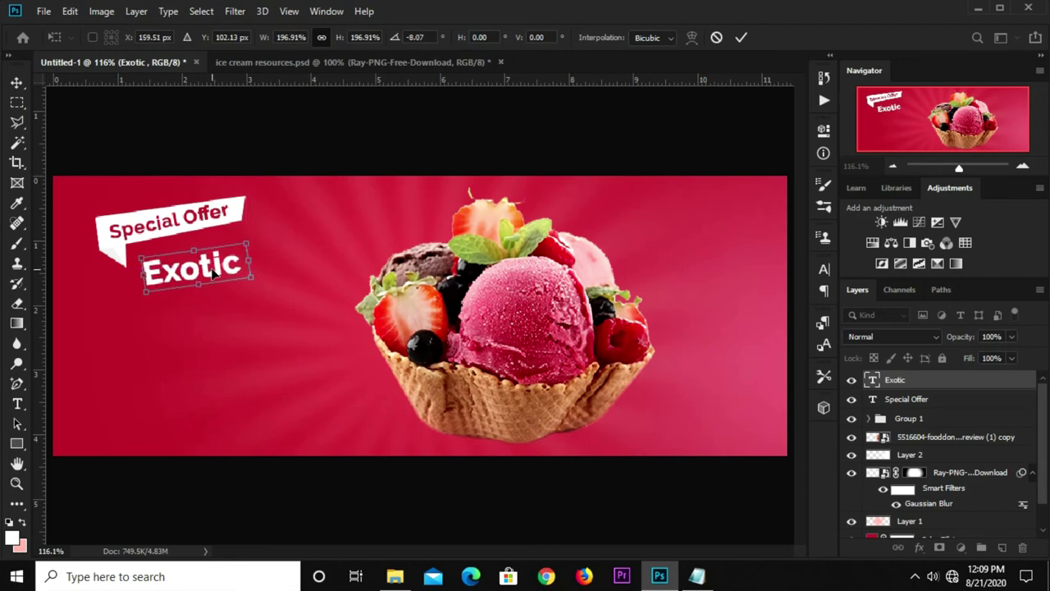
pyautogui.press('Escape')
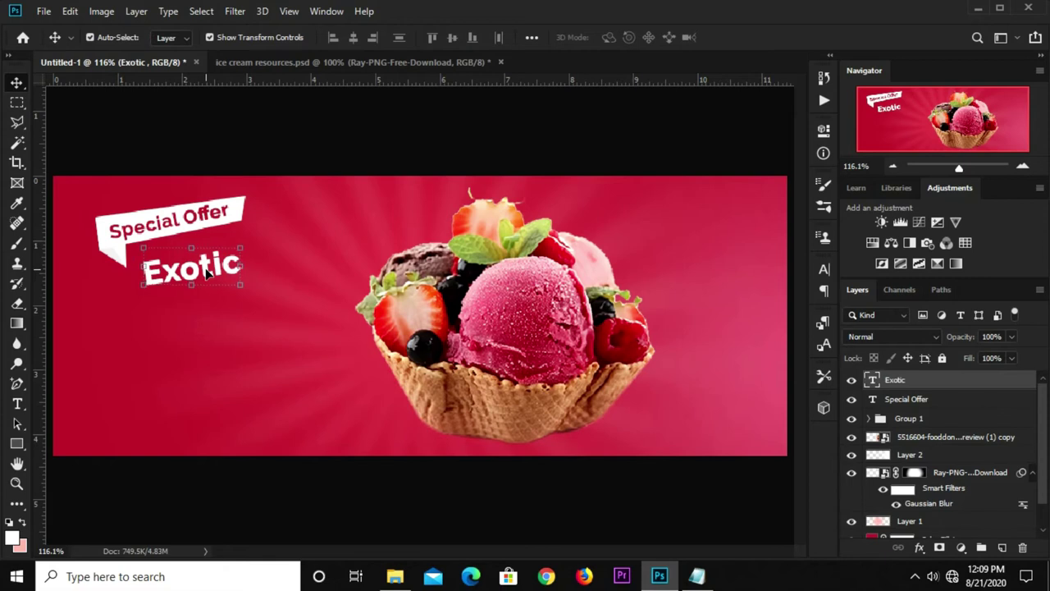
pyautogui.click(335, 134)
pyautogui.click(216, 283)
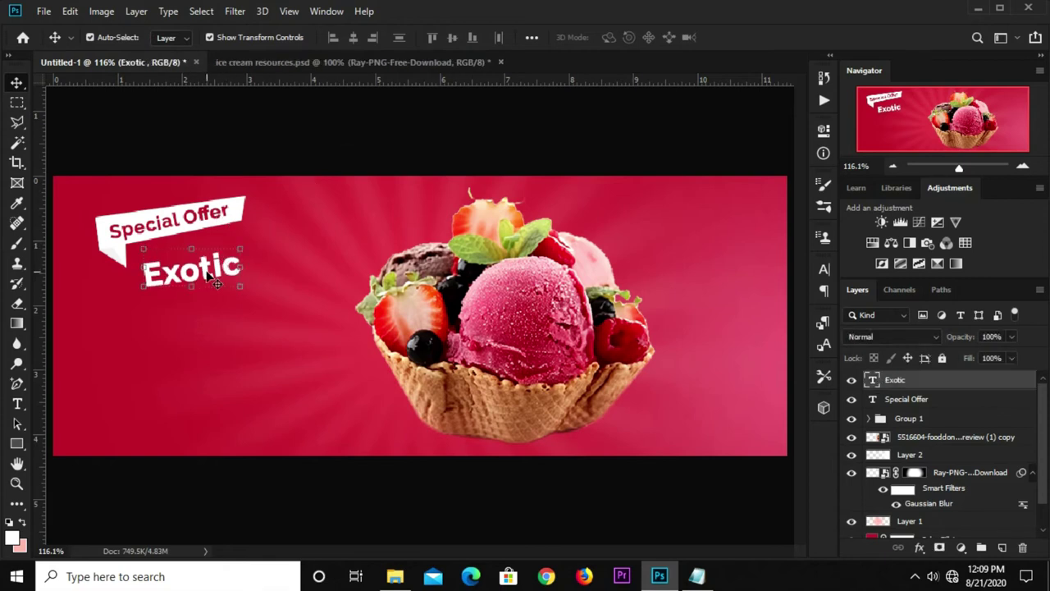
pyautogui.moveTo(215, 283); pyautogui.dragTo(219, 320)
pyautogui.moveTo(219, 320); pyautogui.dragTo(220, 320)
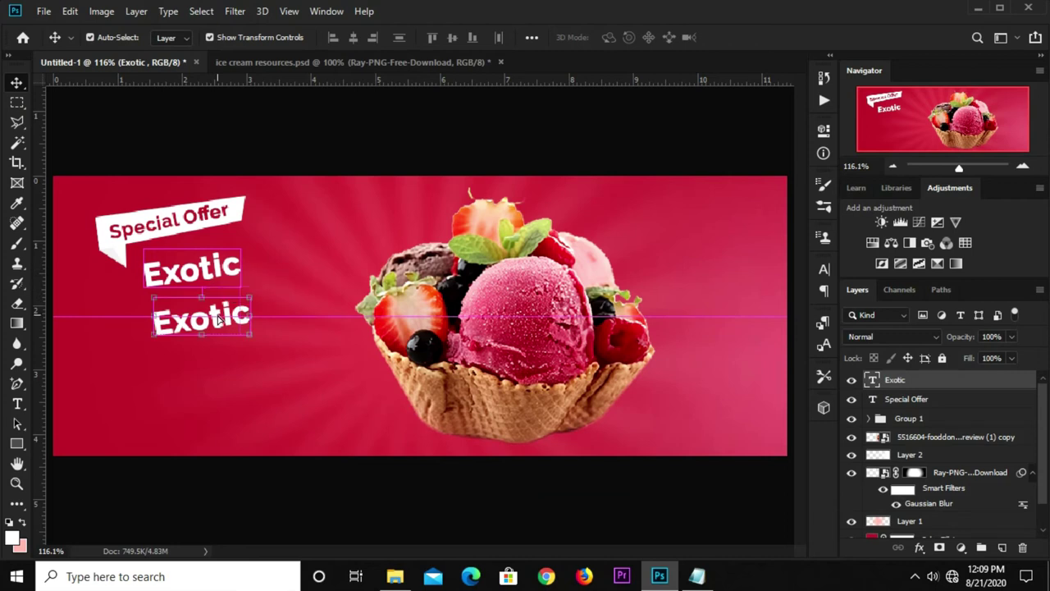
# Step: Copy the 'Ice Cream' line from the Notepad notes
pyautogui.click(697, 576)
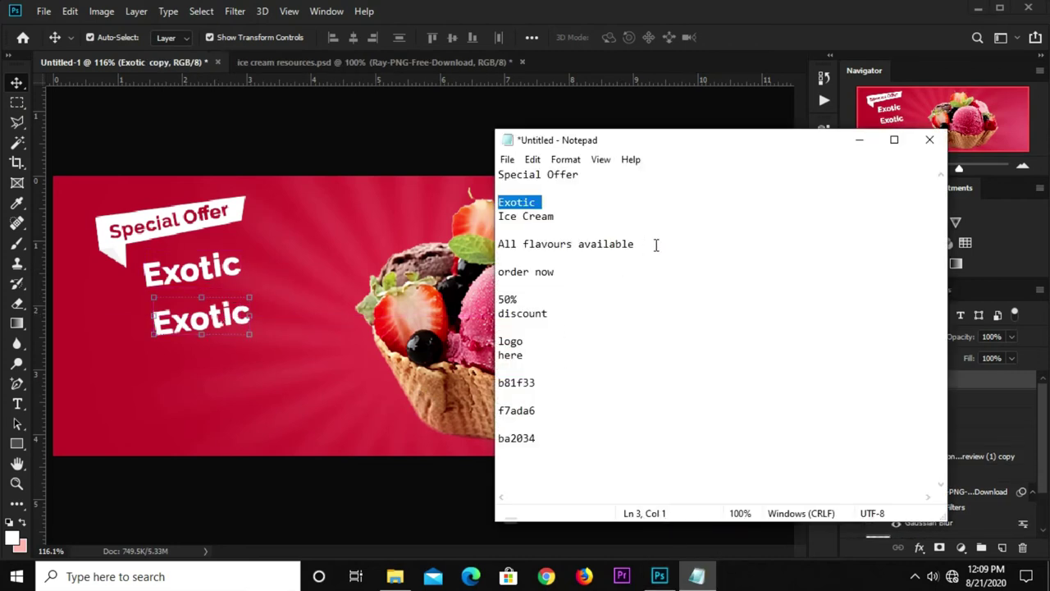
pyautogui.press('Down')
pyautogui.press('End')
pyautogui.hotkey('shift', 'Home')
pyautogui.rightClick(509, 217)
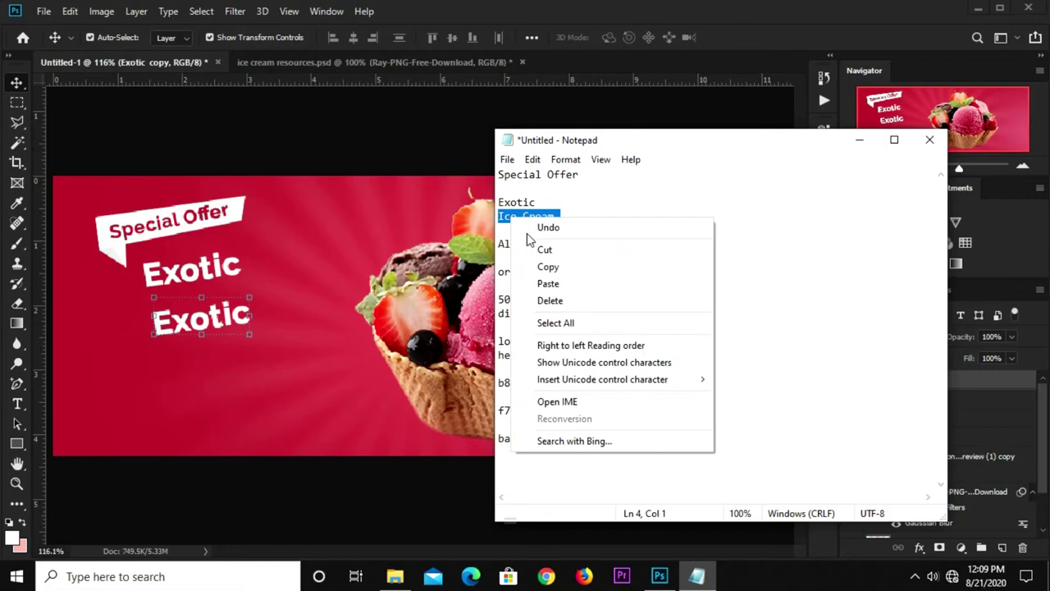
pyautogui.click(546, 265)
pyautogui.click(334, 240)
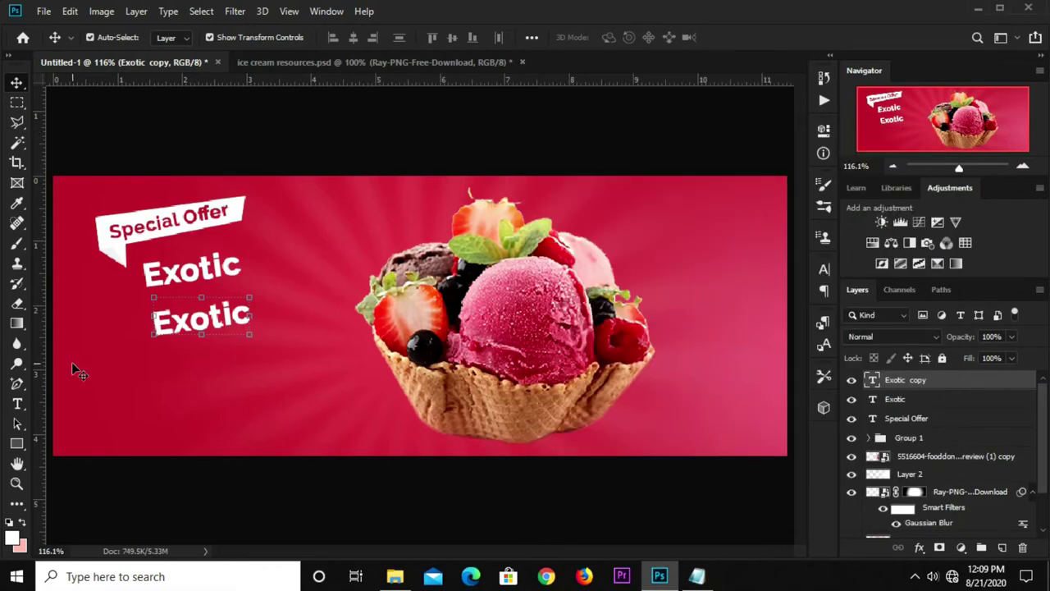
pyautogui.click(18, 405)
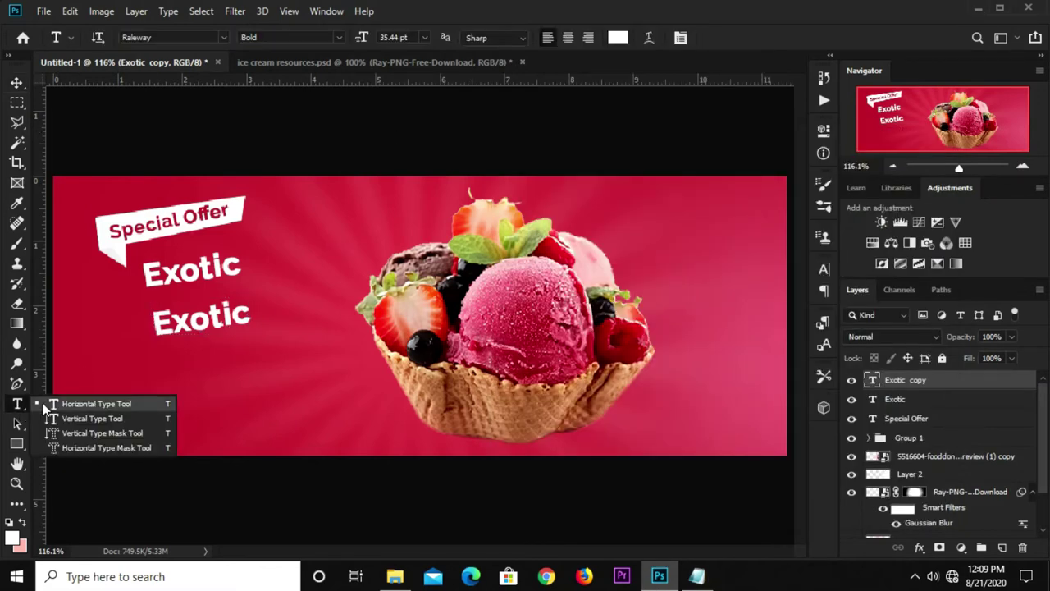
# Step: Replace the duplicate Exotic line's text with the pasted 'Ice Cream'
pyautogui.click(43, 405)
pyautogui.click(215, 320)
pyautogui.hotkey('ctrl', 'a')
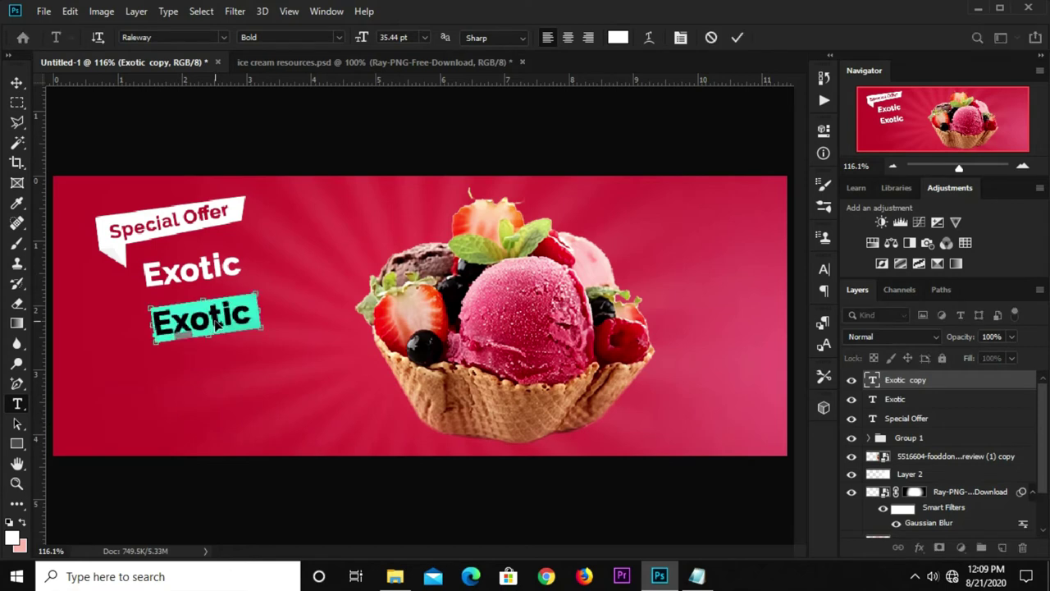
pyautogui.hotkey('ctrl', 'v')
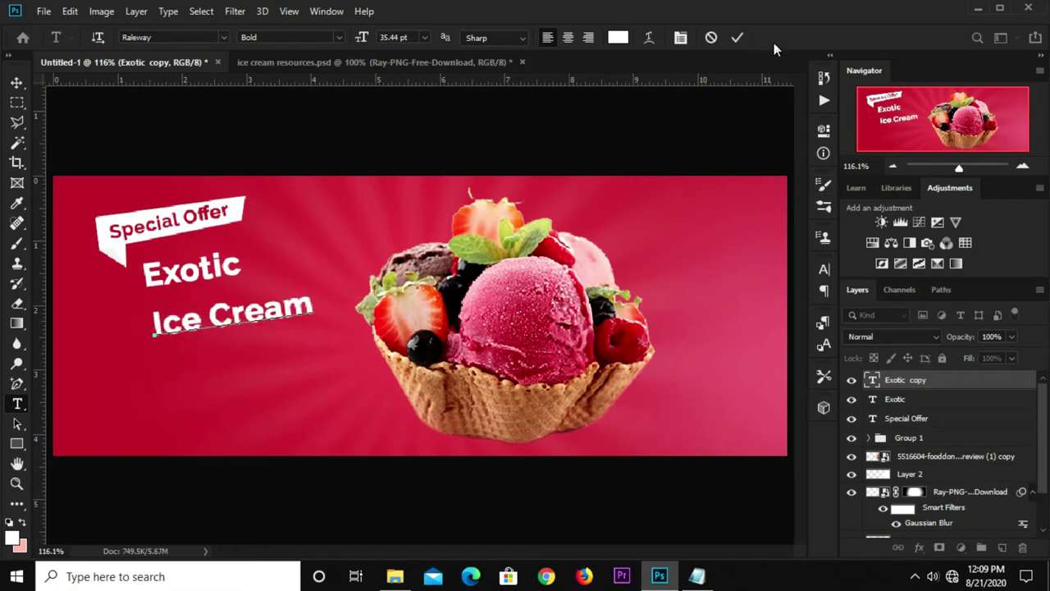
pyautogui.click(737, 38)
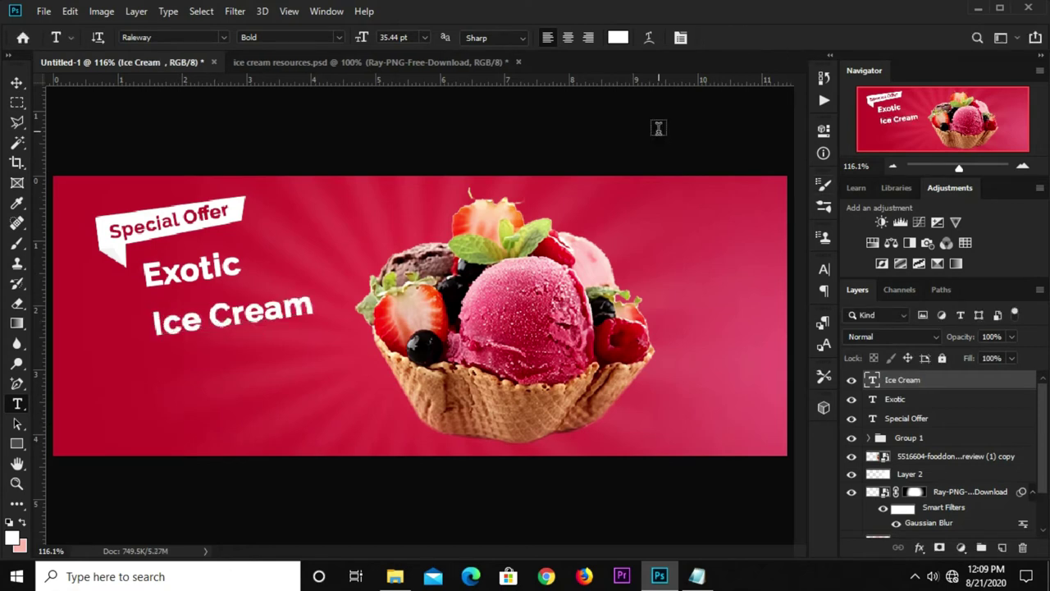
# Step: Set Ice Cream to 65 pt and shift it left beneath Exotic
pyautogui.click(418, 36)
pyautogui.write('65')
pyautogui.press('Return')
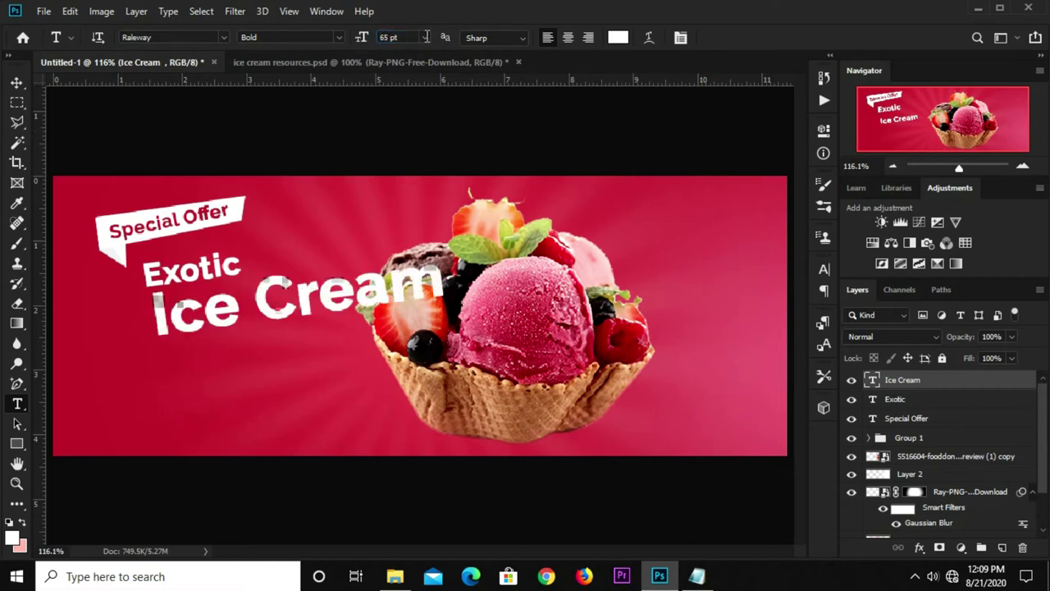
pyautogui.press('v')
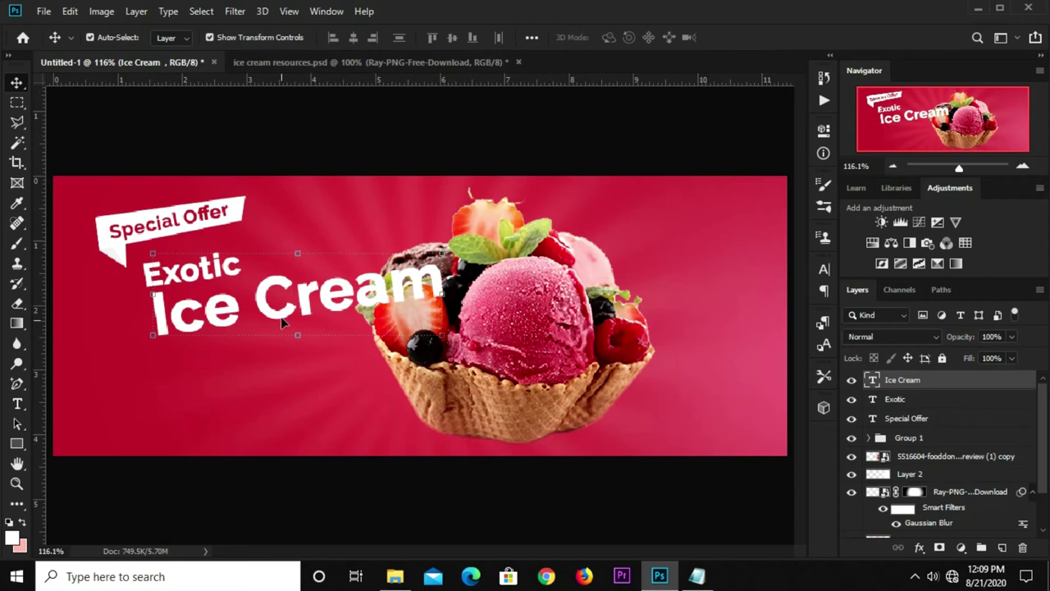
pyautogui.moveTo(302, 299); pyautogui.dragTo(223, 314)
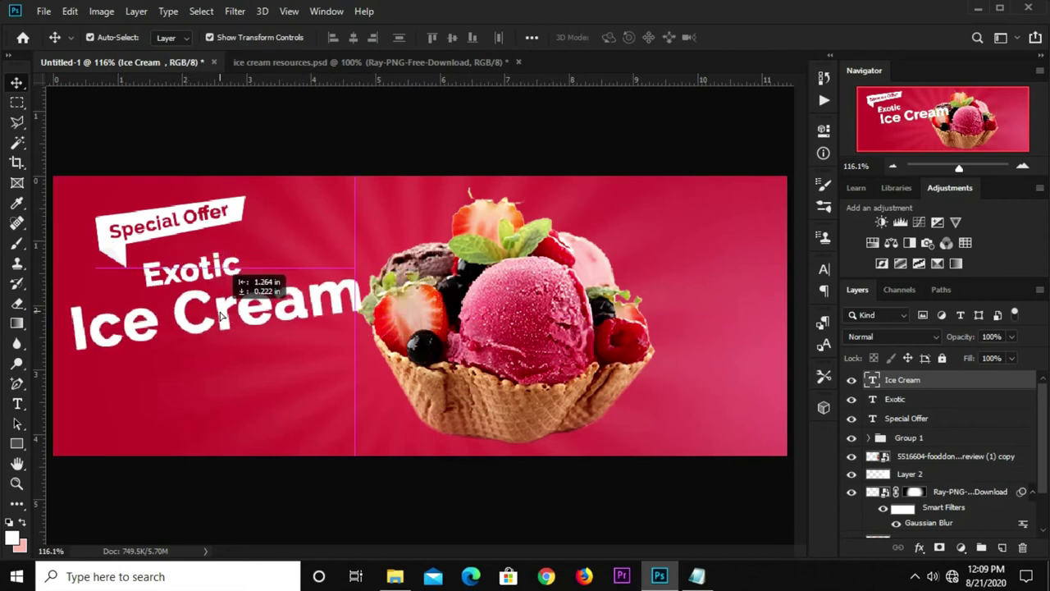
pyautogui.click(823, 269)
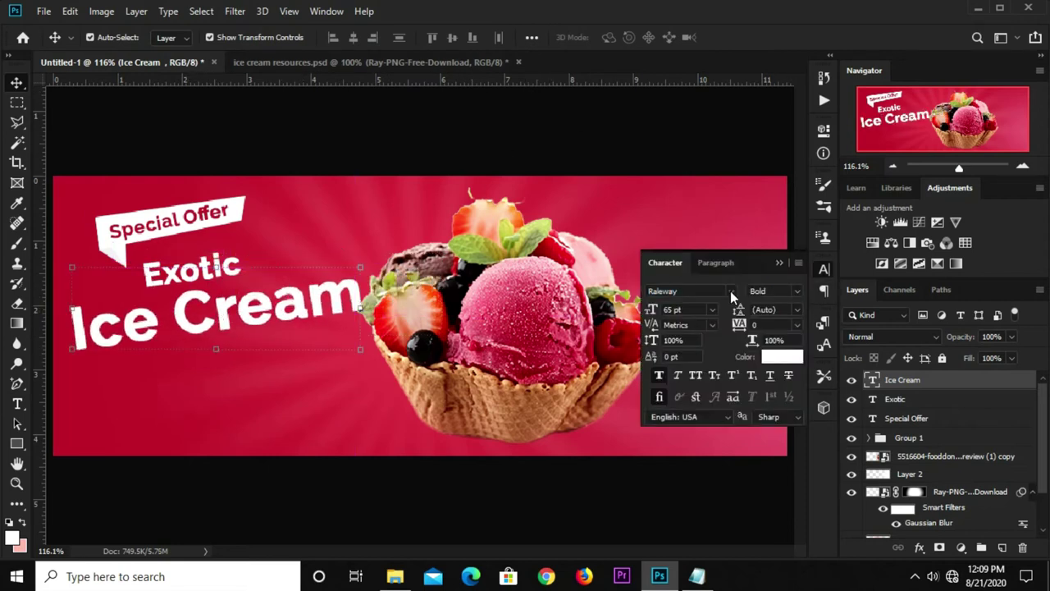
# Step: Change Ice Cream's font to Lobster 1.4, nudge it right, and view at 100%
pyautogui.click(730, 291)
pyautogui.click(706, 40)
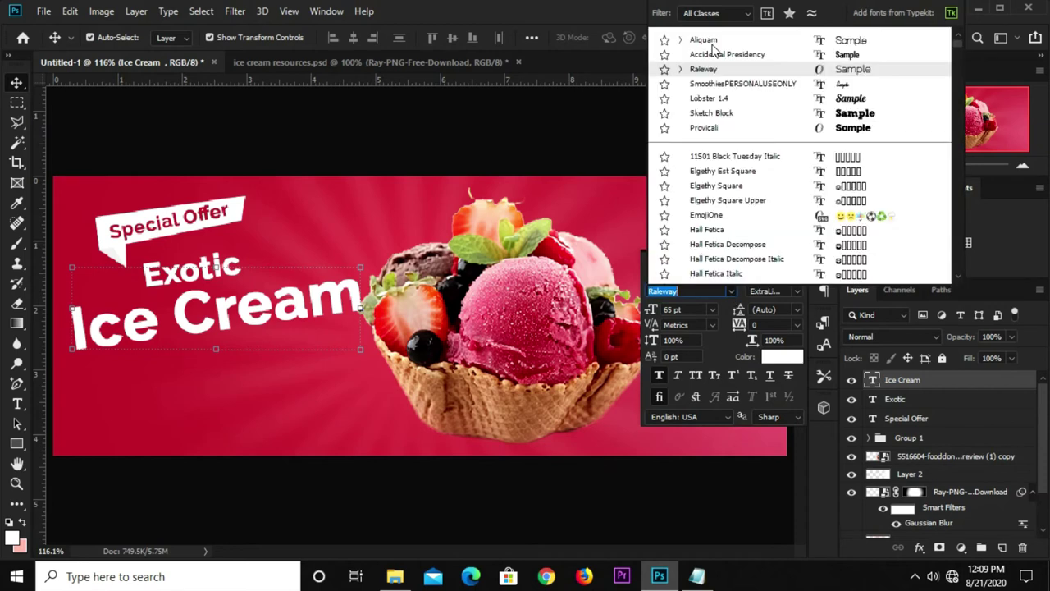
pyautogui.click(726, 98)
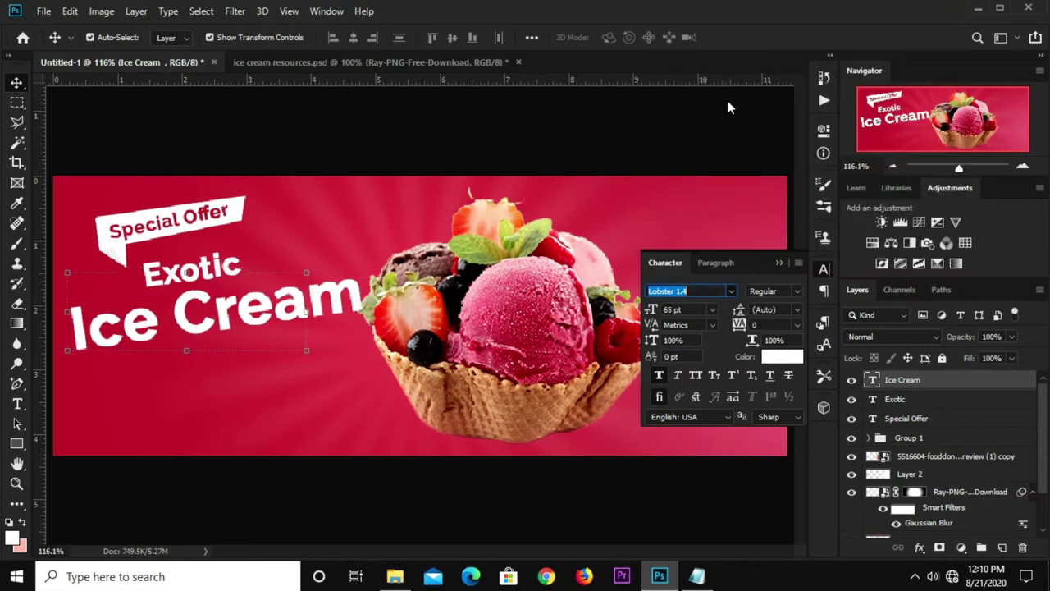
pyautogui.click(780, 263)
pyautogui.moveTo(253, 322)
pyautogui.mouseDown()
pyautogui.moveTo(256, 312)
pyautogui.moveTo(245, 312)
pyautogui.mouseUp()
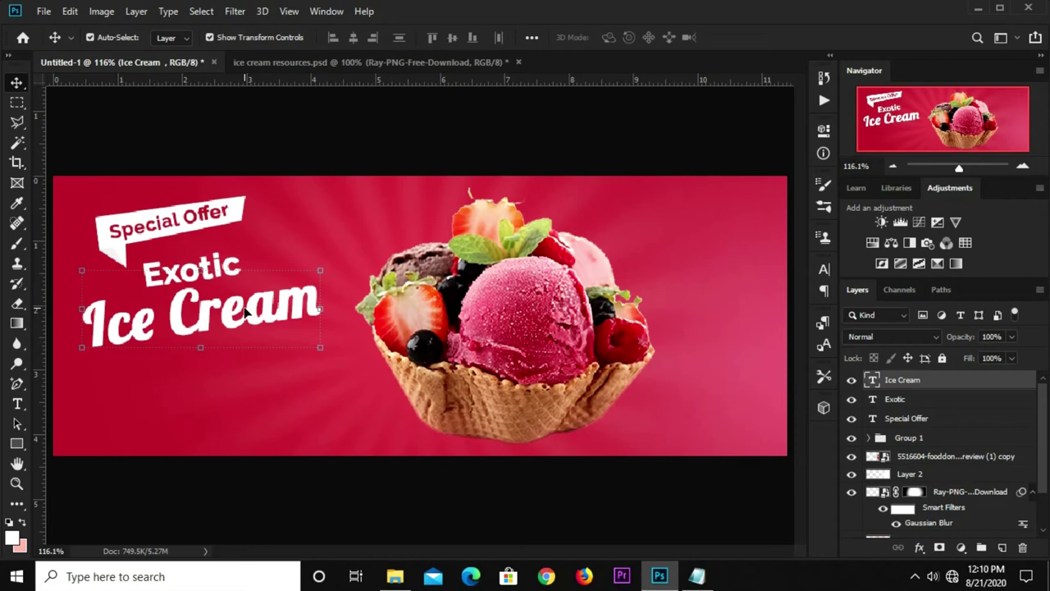
pyautogui.click(344, 139)
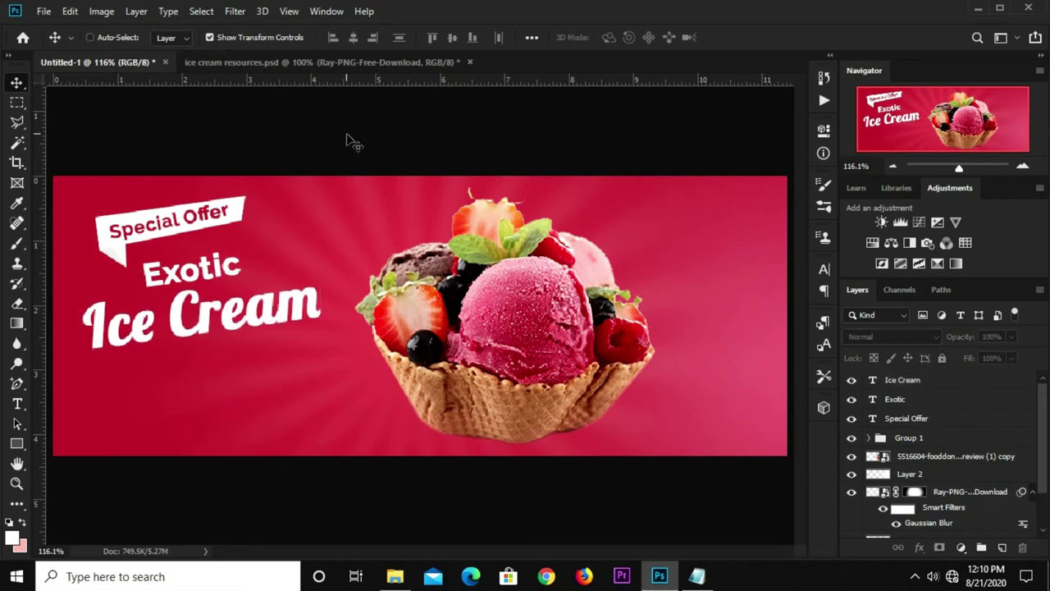
pyautogui.hotkey('ctrl', '1')
pyautogui.click(286, 322)
pyautogui.click(408, 467)
pyautogui.click(276, 320)
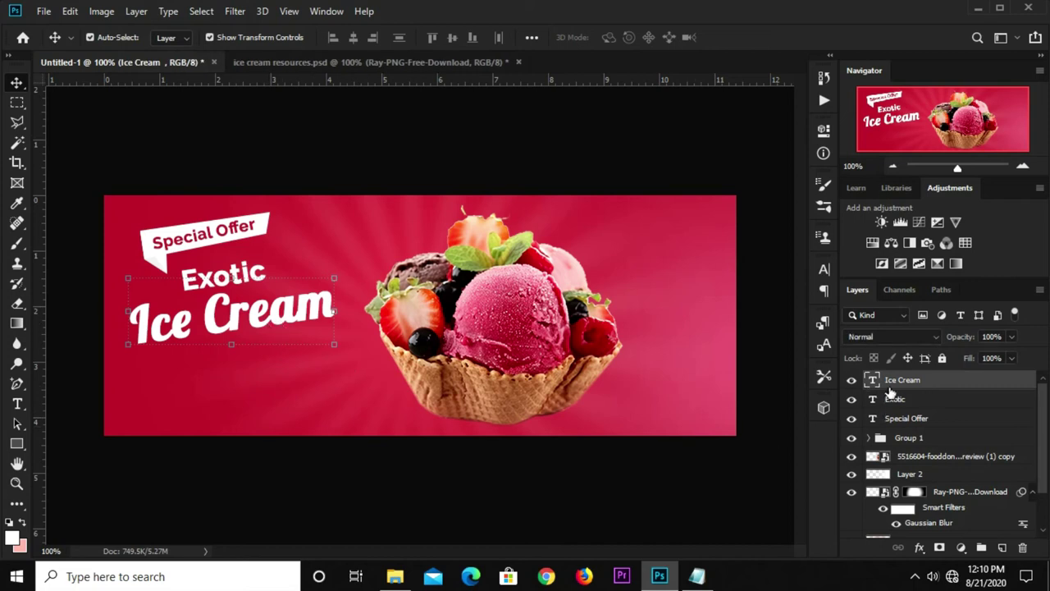
# Step: Add a crimson ba2034 stroke and a second, wider white stroke to Ice Cream
pyautogui.click(918, 545)
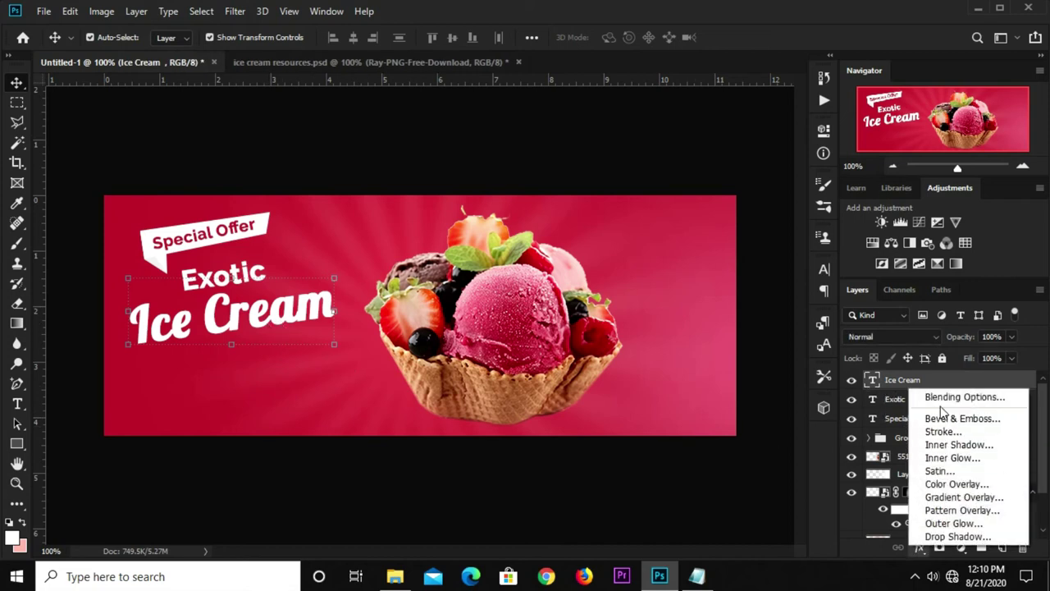
pyautogui.click(942, 397)
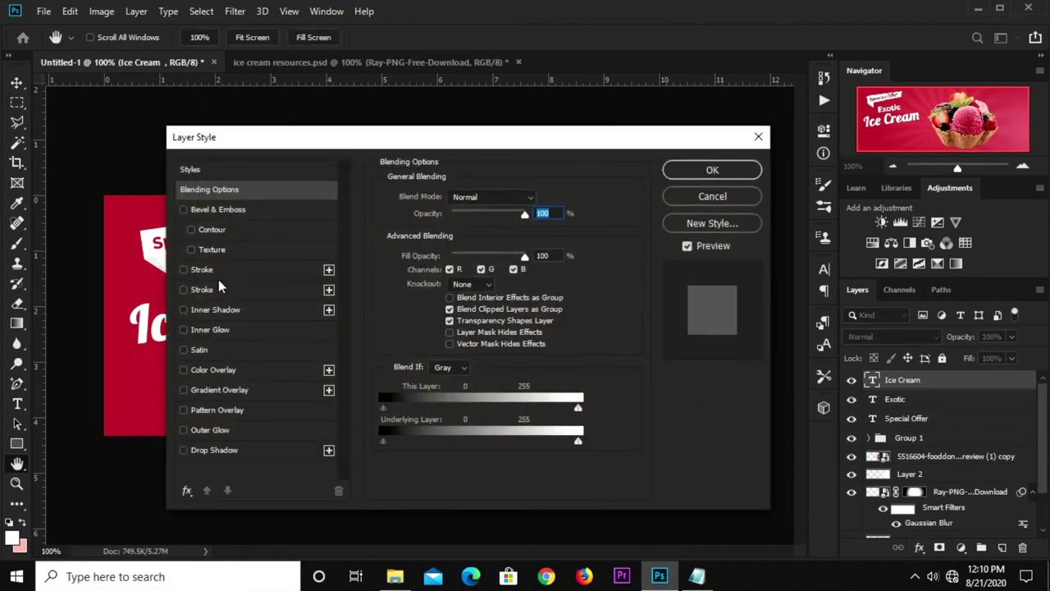
pyautogui.click(220, 273)
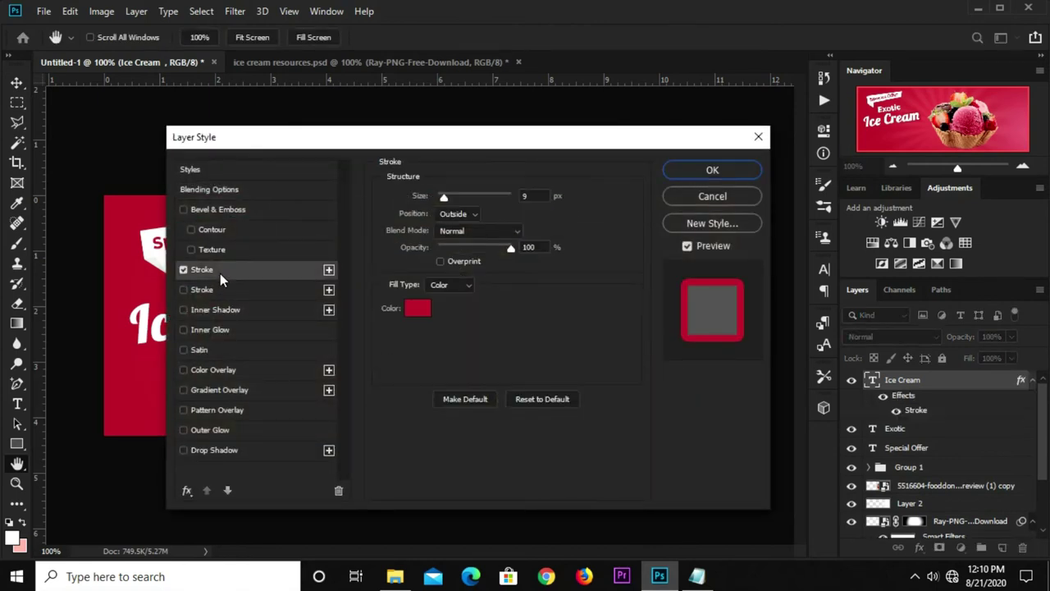
pyautogui.click(417, 308)
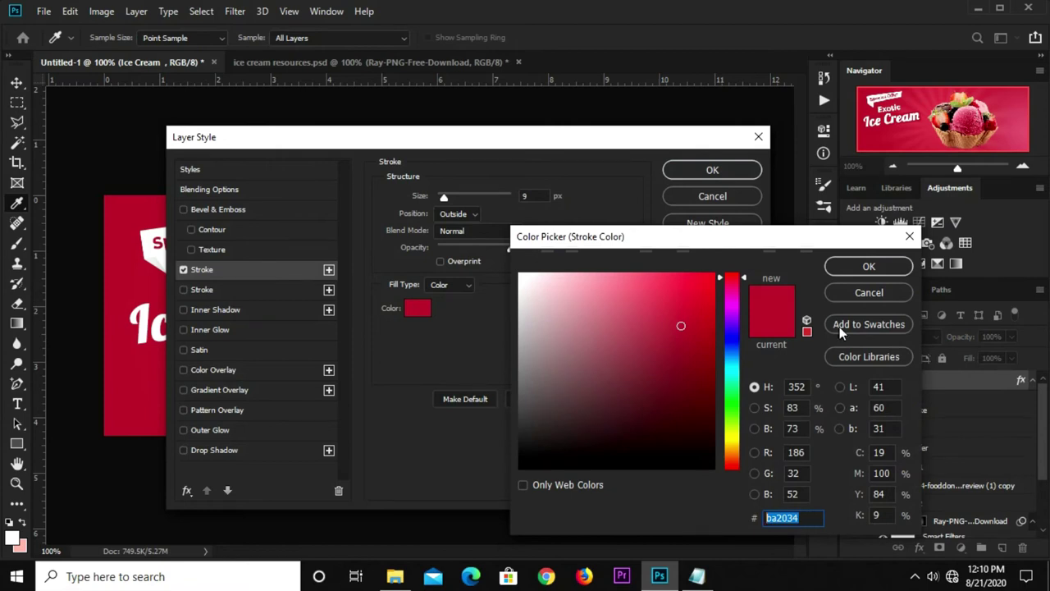
pyautogui.click(869, 266)
pyautogui.doubleClick(535, 199)
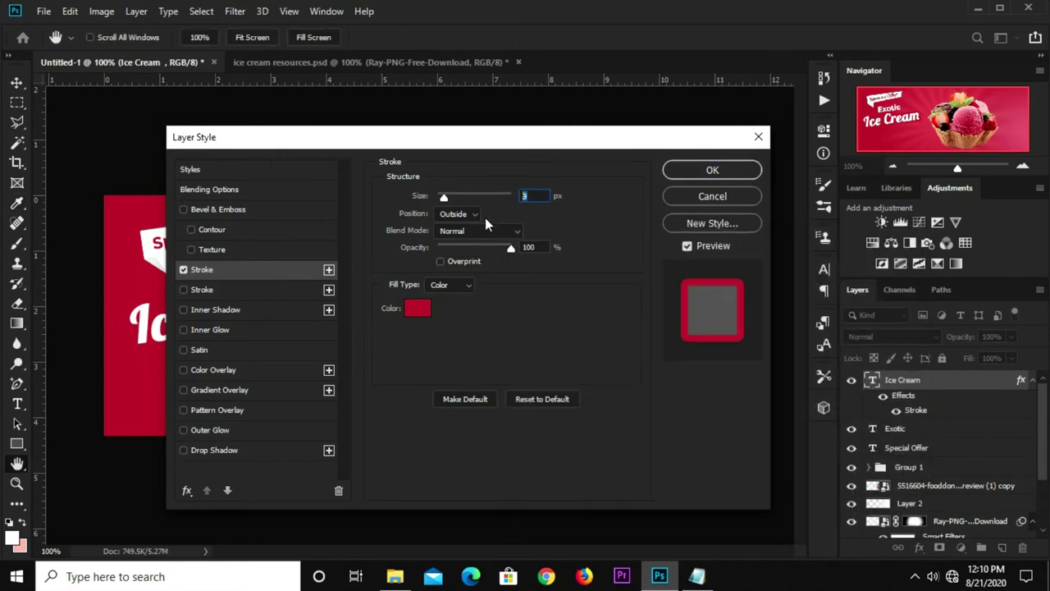
pyautogui.write('12')
pyautogui.click(271, 289)
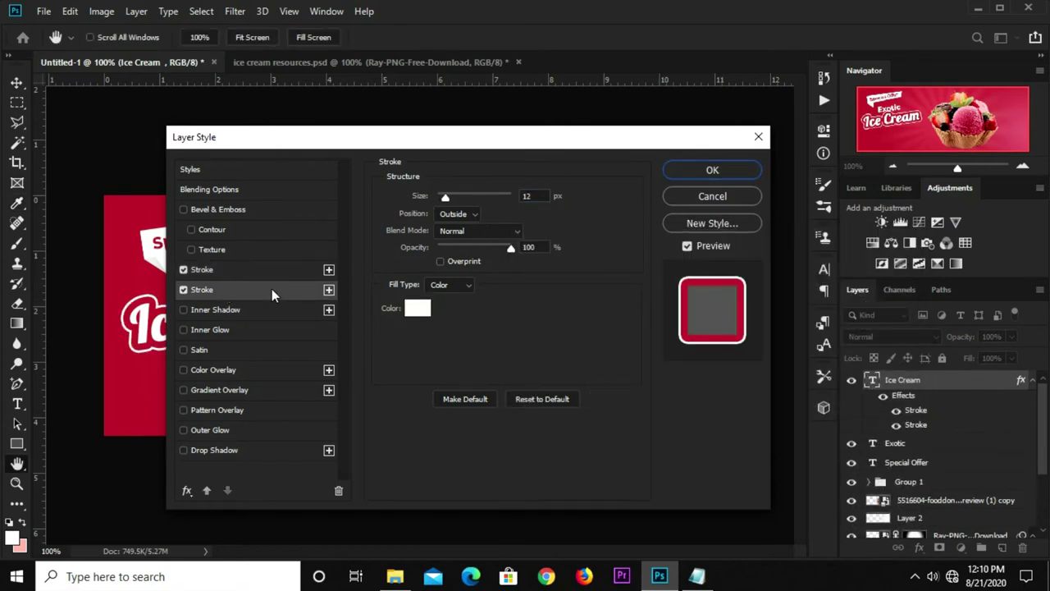
pyautogui.click(418, 310)
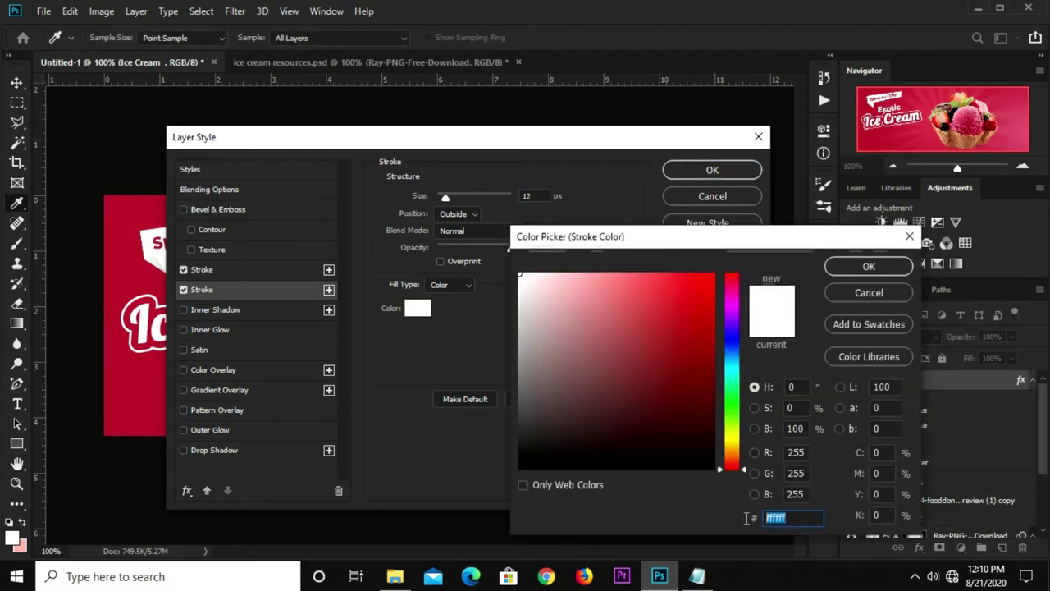
pyautogui.click(868, 266)
pyautogui.click(528, 197)
# Step: Add a 65% drop shadow with a 90° angle and adjusted spread
pyautogui.click(215, 451)
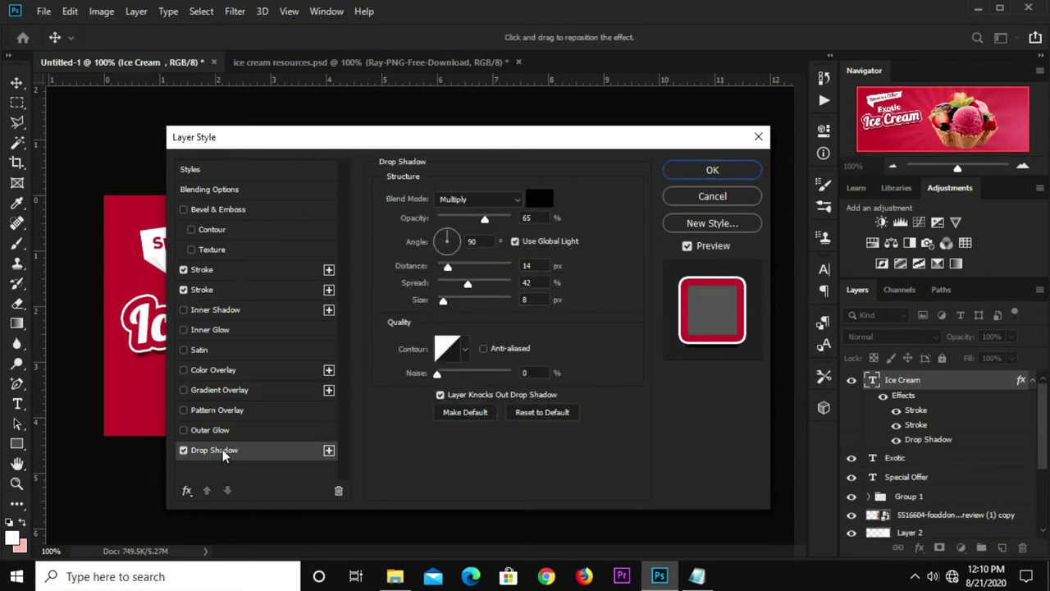
pyautogui.click(533, 217)
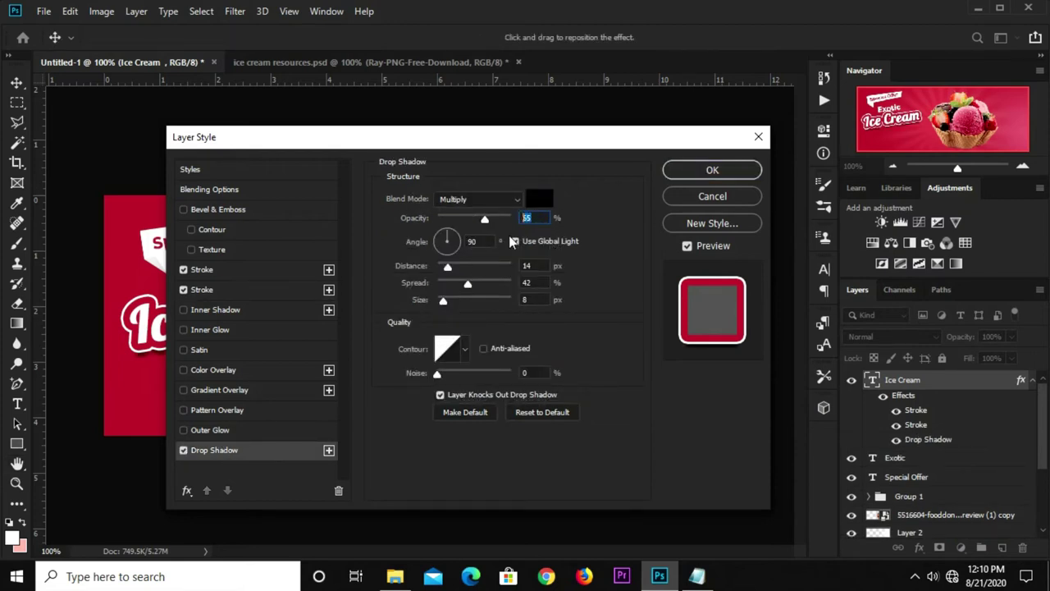
pyautogui.moveTo(483, 241); pyautogui.dragTo(463, 241)
pyautogui.write('-85')
pyautogui.moveTo(487, 242); pyautogui.dragTo(462, 239)
pyautogui.write('90')
pyautogui.press('Tab')
pyautogui.press('Tab')
pyautogui.write('92')
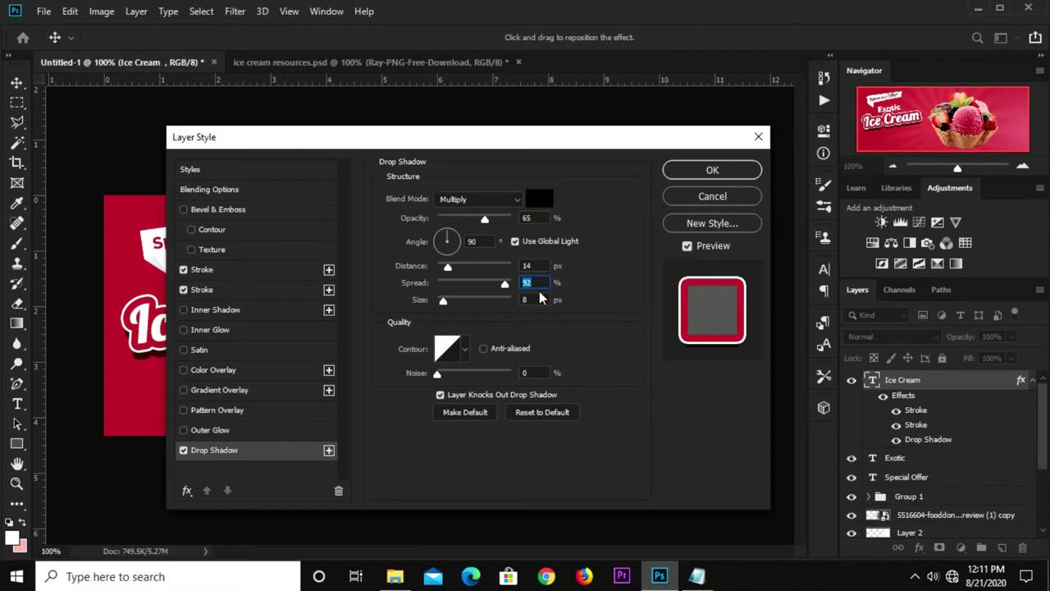
pyautogui.write('42')
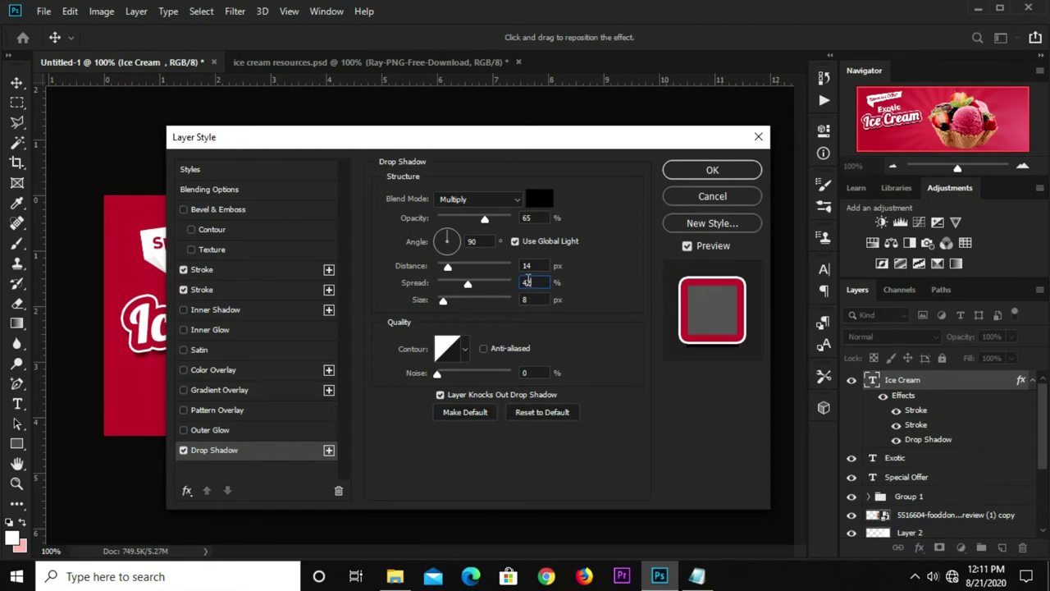
pyautogui.press('Tab')
# Step: Apply the outline and shadow styles to Ice Cream, lower it slightly, and duplicate Exotic beneath it
pyautogui.click(668, 172)
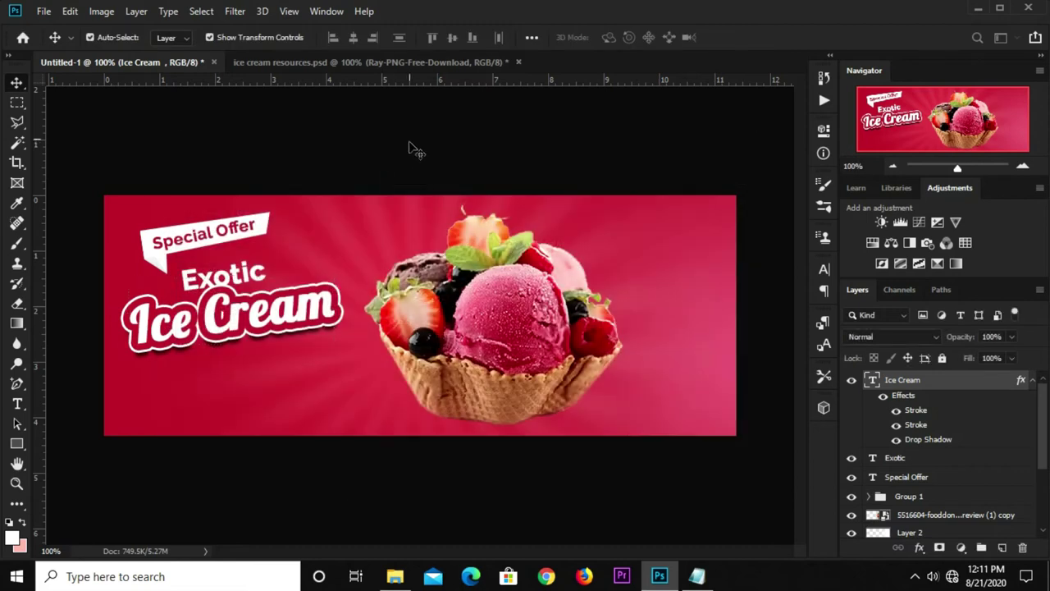
pyautogui.moveTo(253, 314); pyautogui.dragTo(253, 322)
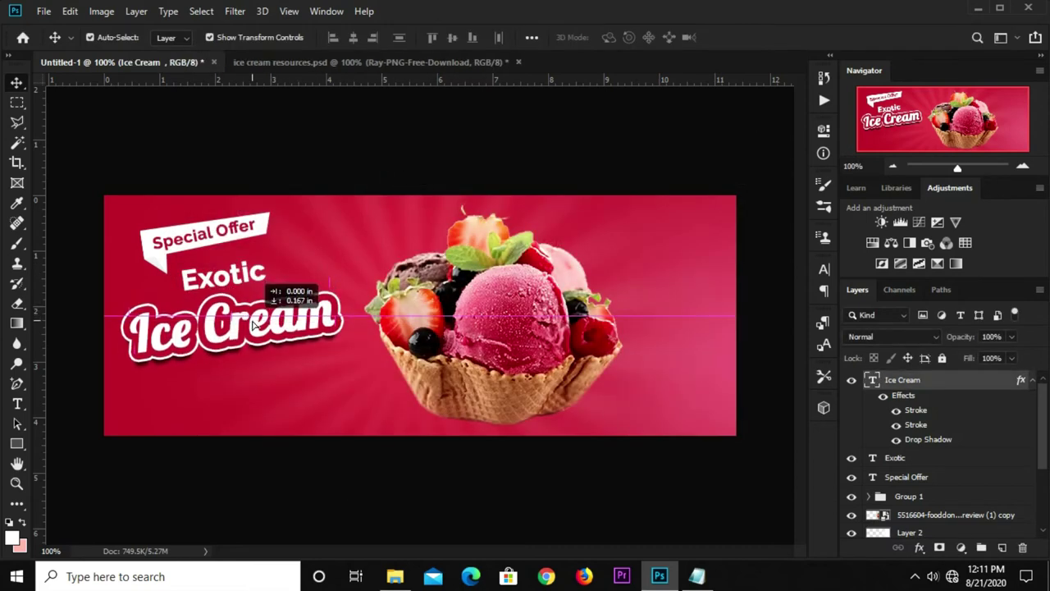
pyautogui.click(226, 282)
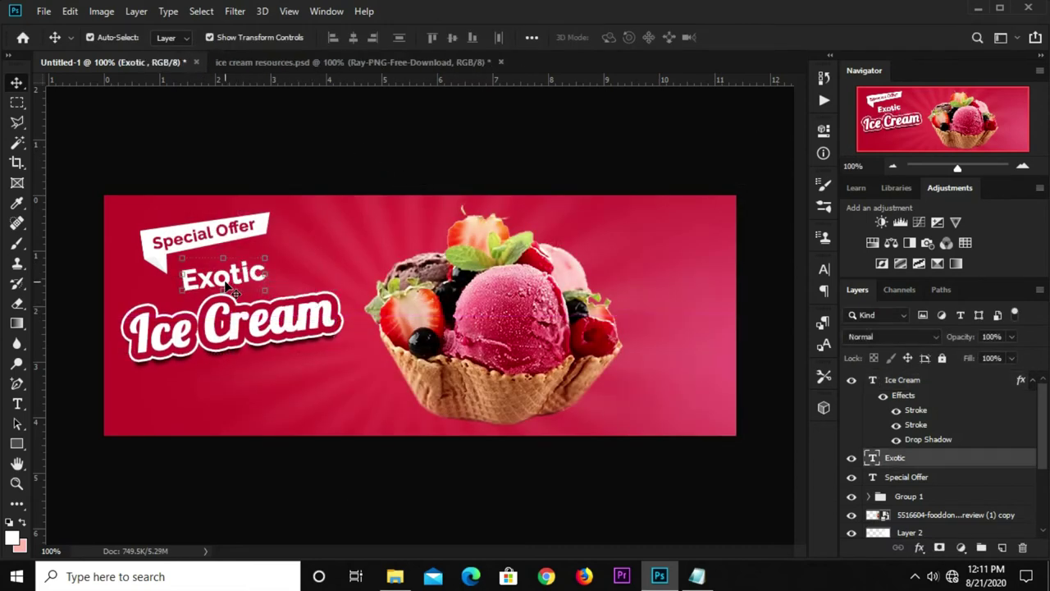
pyautogui.moveTo(226, 283); pyautogui.dragTo(249, 379)
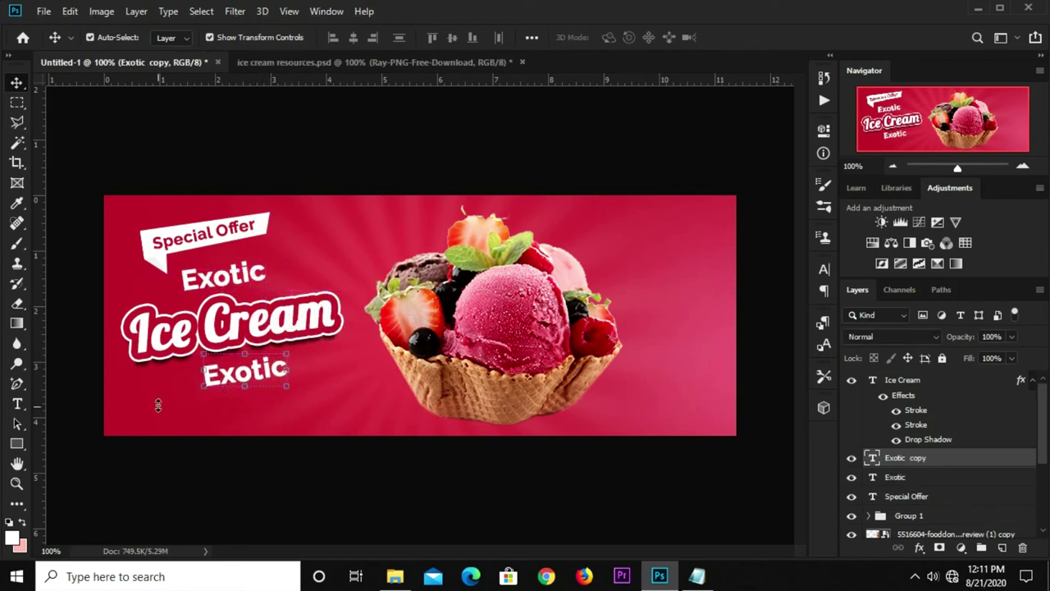
# Step: Replace the Exotic copy text with 'All flavours available'
pyautogui.click(16, 405)
pyautogui.click(222, 373)
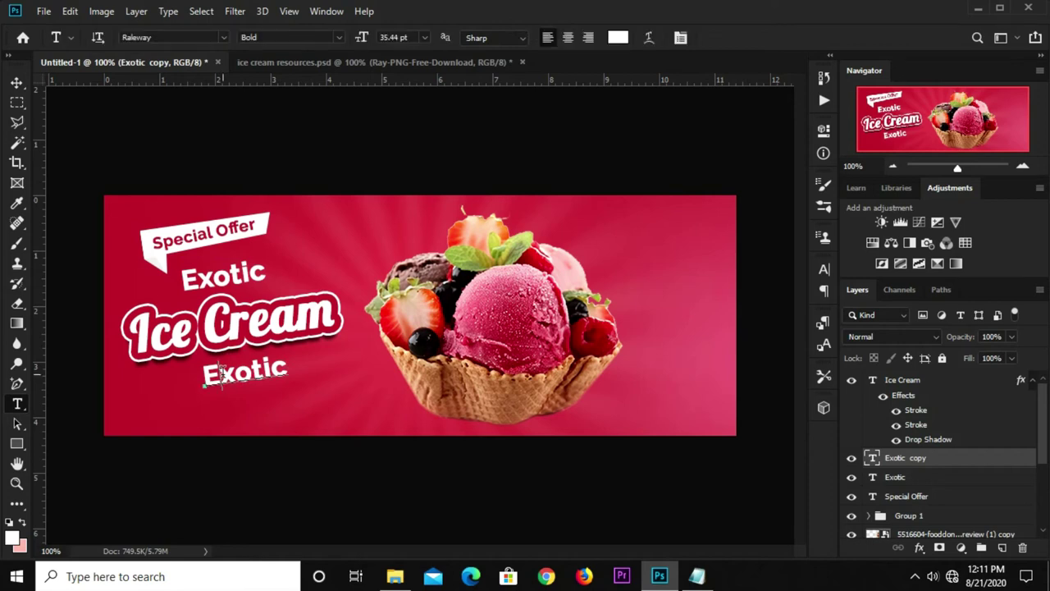
pyautogui.hotkey('ctrl', 'a')
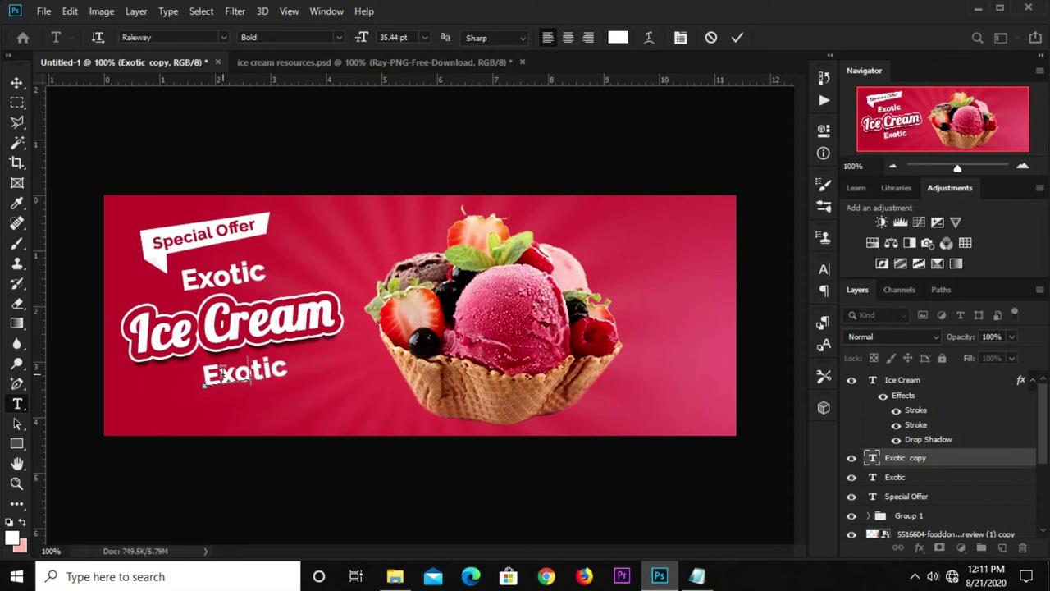
pyautogui.write('All')
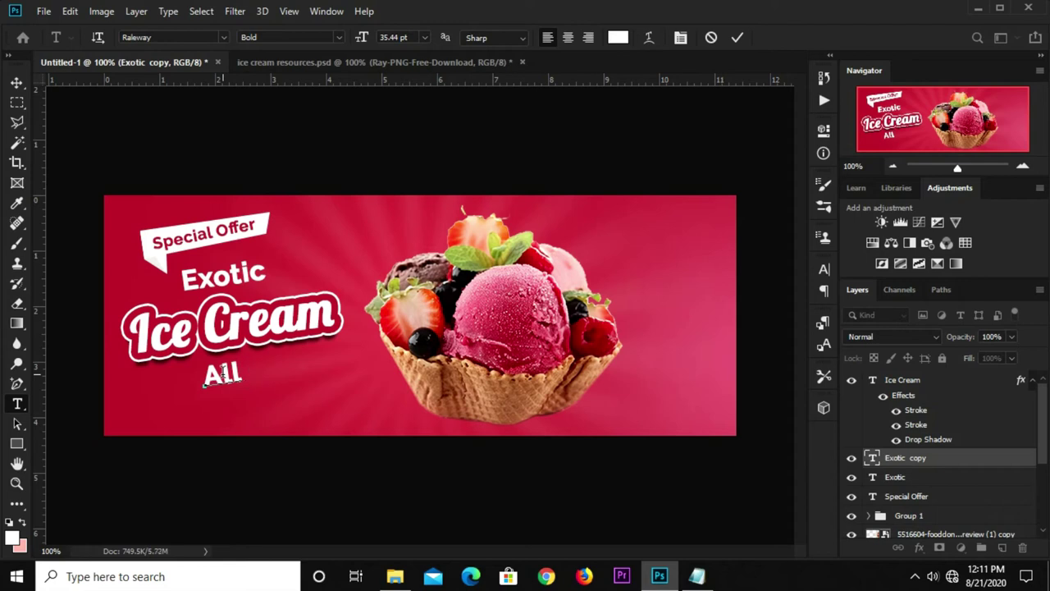
pyautogui.write(' fla')
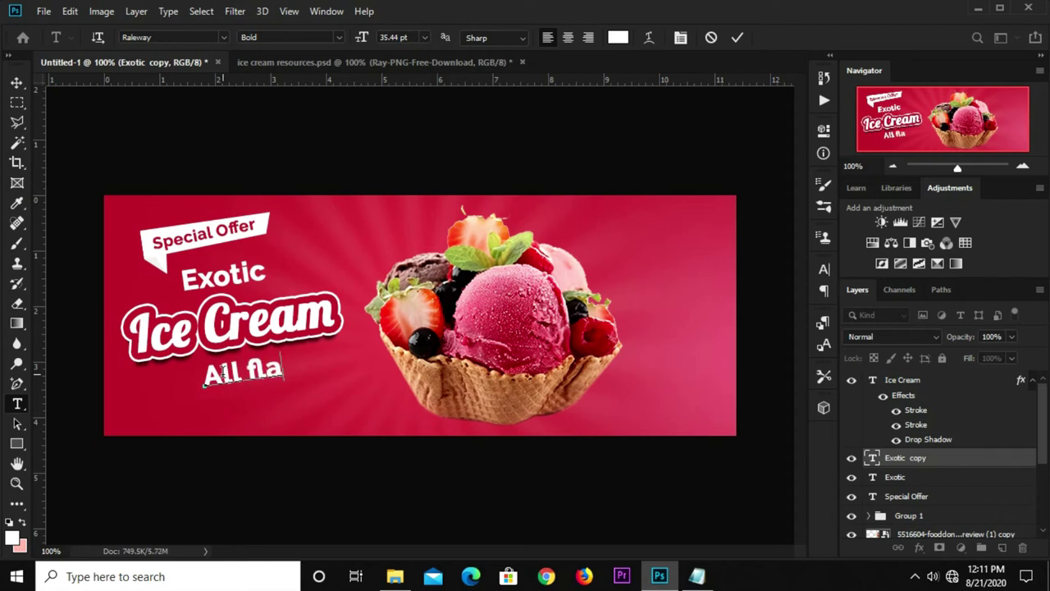
pyautogui.write('vours')
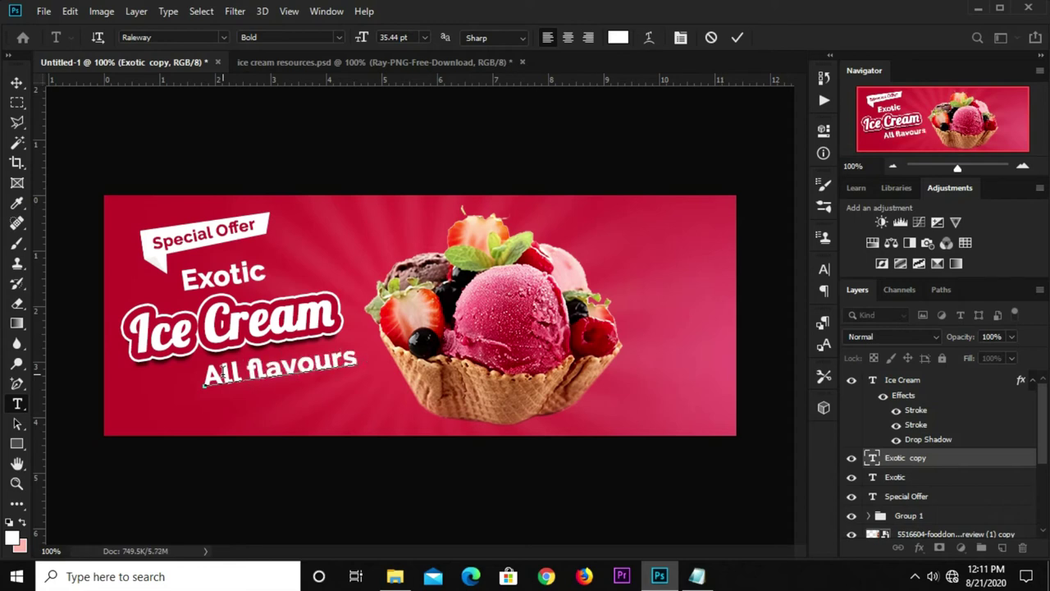
pyautogui.write(' ava')
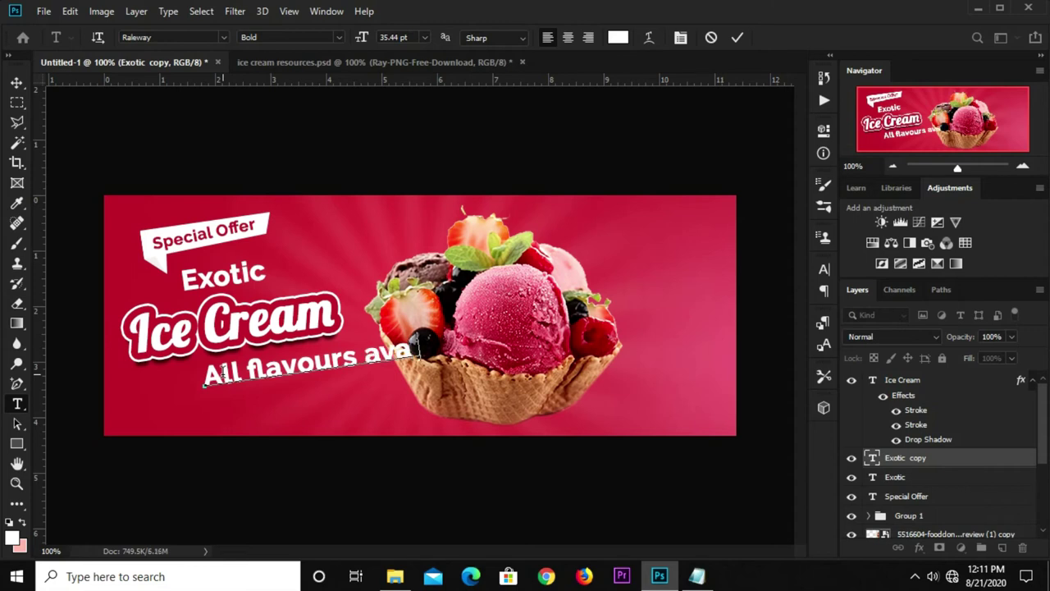
pyautogui.write('ilable')
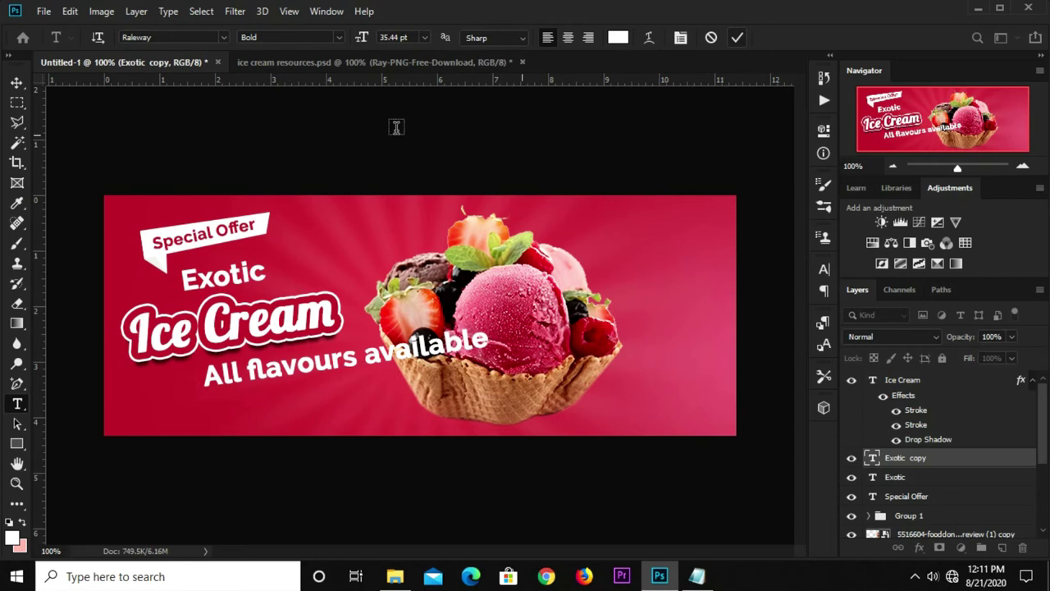
pyautogui.click(16, 82)
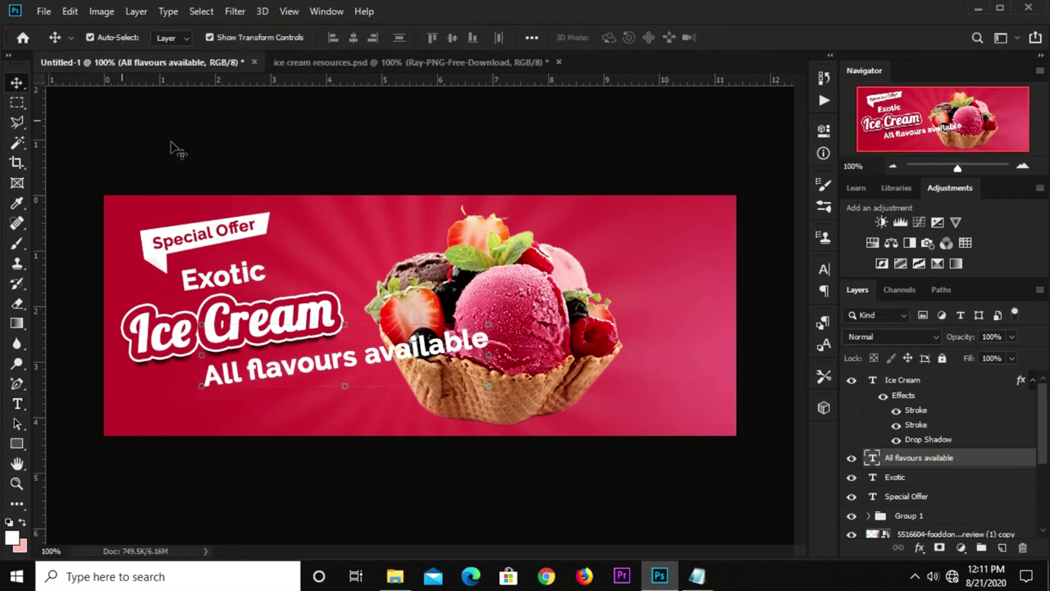
# Step: Scale the 'All flavours available' line to about 60% and nudge it up and left
pyautogui.hotkey('ctrl', 't')
pyautogui.moveTo(489, 331)
pyautogui.mouseDown()
pyautogui.moveTo(375, 365)
pyautogui.moveTo(305, 358)
pyautogui.moveTo(273, 373)
pyautogui.mouseUp()
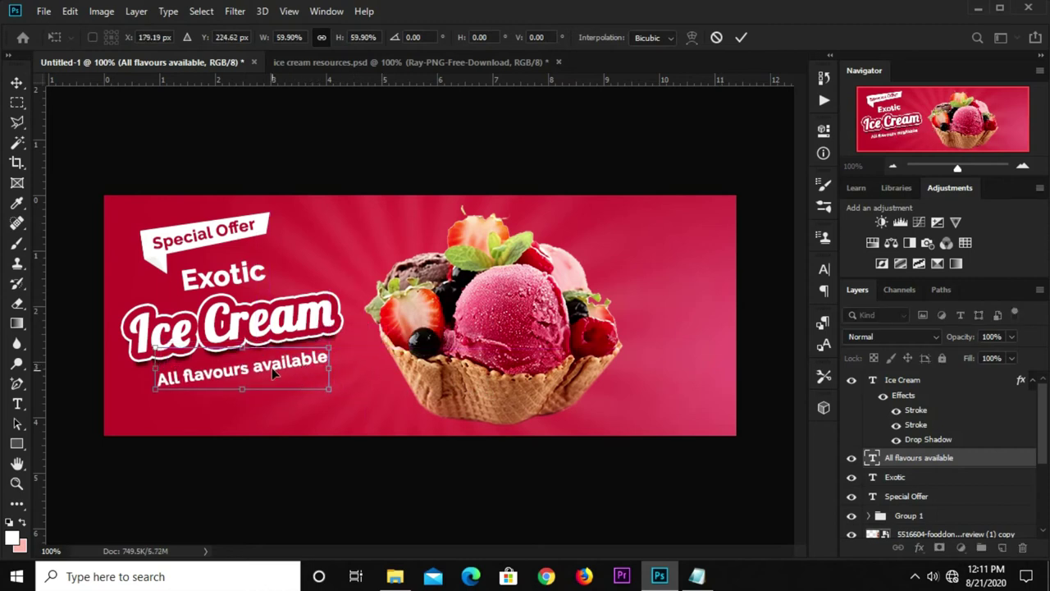
pyautogui.write('179')
pyautogui.press('Return')
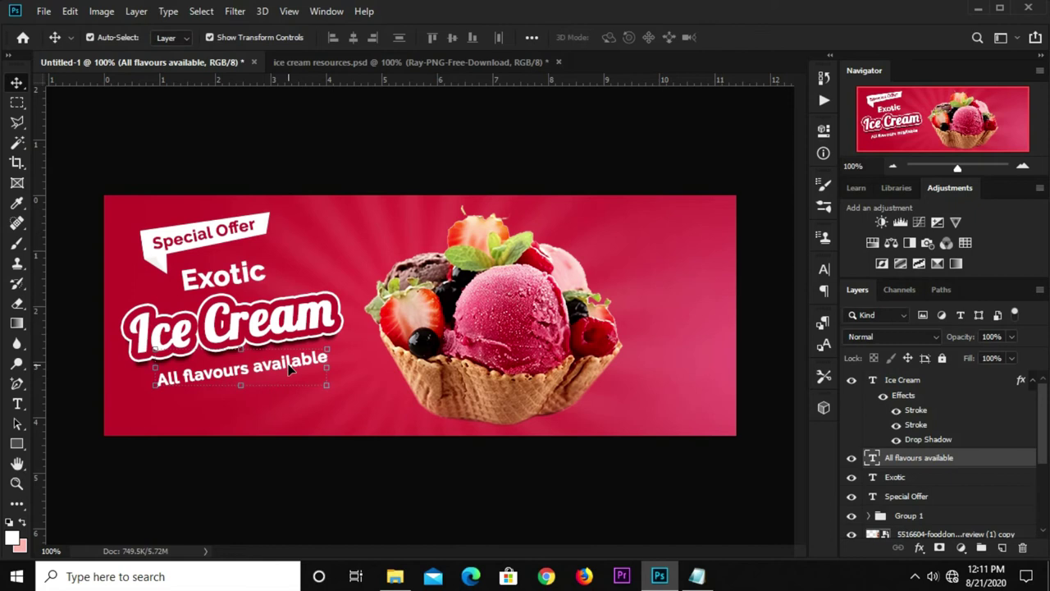
pyautogui.press('Up')
pyautogui.press('Up')
pyautogui.press('Up')
pyautogui.press('Left')
pyautogui.press('Left')
pyautogui.press('Left')
# Step: Nudge the Exotic, Ice Cream and All flavours lines to the right
pyautogui.click(314, 464)
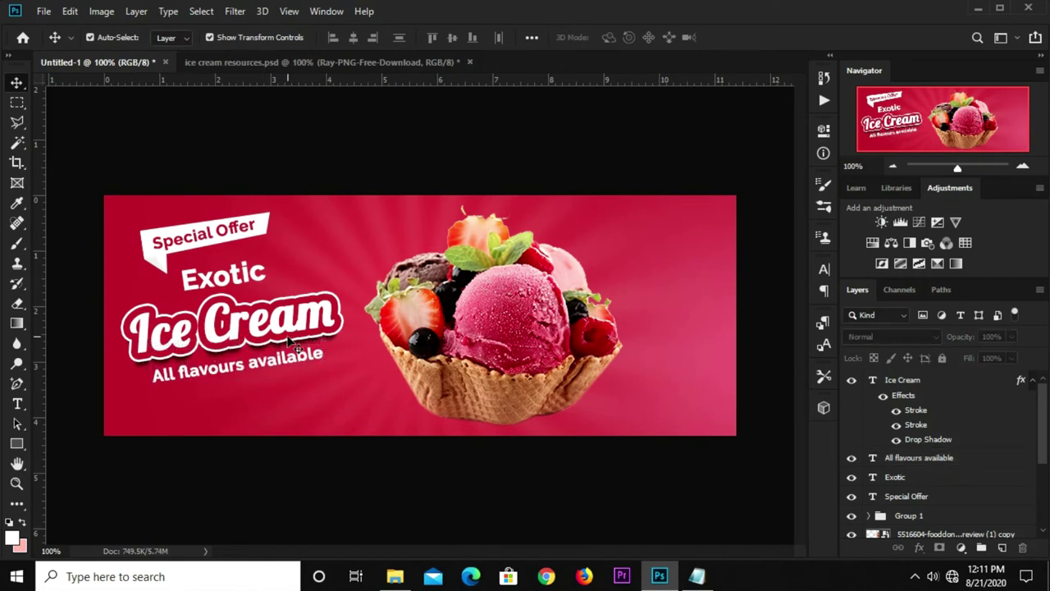
pyautogui.click(285, 382)
pyautogui.click(305, 466)
pyautogui.click(269, 365)
pyautogui.keyDown('shift'); pyautogui.click(278, 327); pyautogui.keyUp('shift')
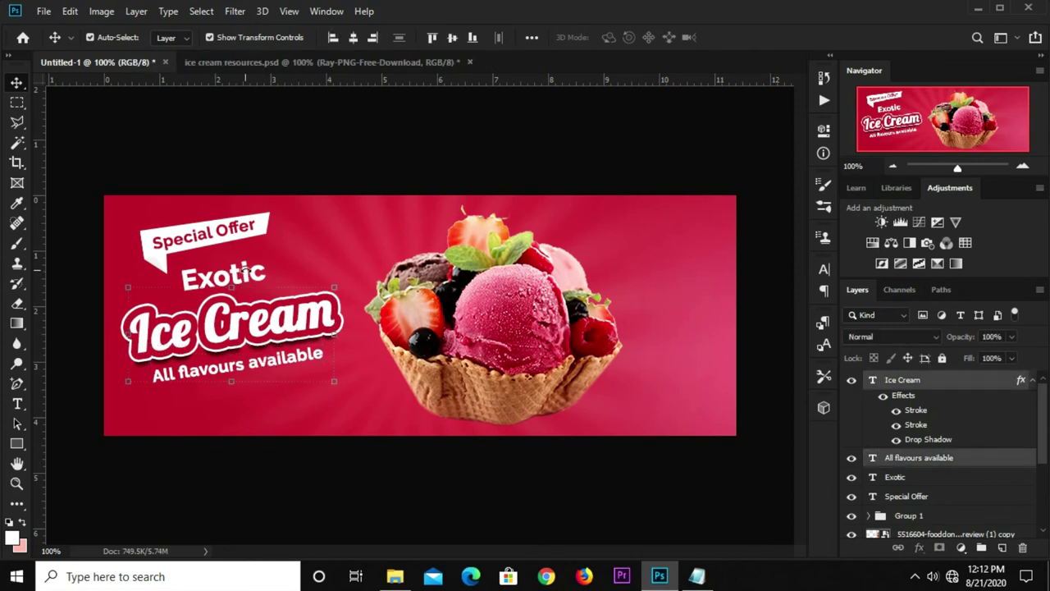
pyautogui.keyDown('shift'); pyautogui.click(255, 274); pyautogui.keyUp('shift')
pyautogui.press('Right')
pyautogui.press('Right')
pyautogui.press('Right')
pyautogui.press('Right')
pyautogui.press('Right')
# Step: Nudge the ice cream bowl image slightly right
pyautogui.press('Right')
pyautogui.press('Right')
pyautogui.press('Right')
pyautogui.press('Right')
pyautogui.press('Right')
pyautogui.press('Right')
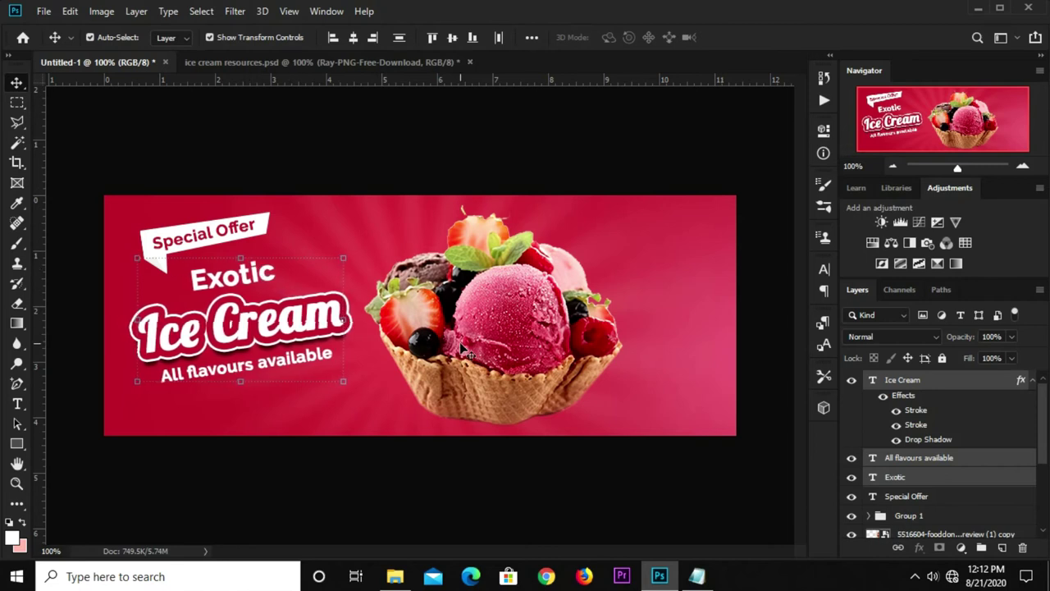
pyautogui.press('Right')
pyautogui.press('Right')
pyautogui.click(464, 349)
pyautogui.press('Right')
pyautogui.press('Right')
pyautogui.press('Right')
pyautogui.press('Right')
pyautogui.press('Right')
pyautogui.press('Right')
pyautogui.press('Right')
pyautogui.press('Right')
pyautogui.press('Right')
pyautogui.press('Right')
pyautogui.press('Right')
pyautogui.press('Right')
pyautogui.press('Right')
pyautogui.click(300, 163)
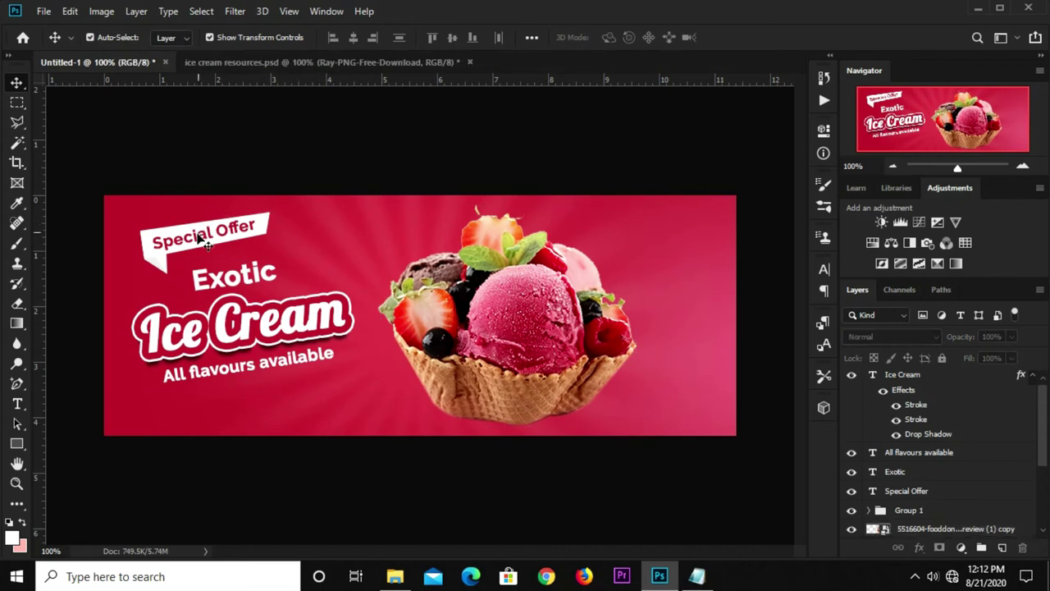
# Step: Group the Special Offer text with Group 1 and shrink the ribbon to about 88%
pyautogui.click(199, 238)
pyautogui.scroll(-3, 946, 474)
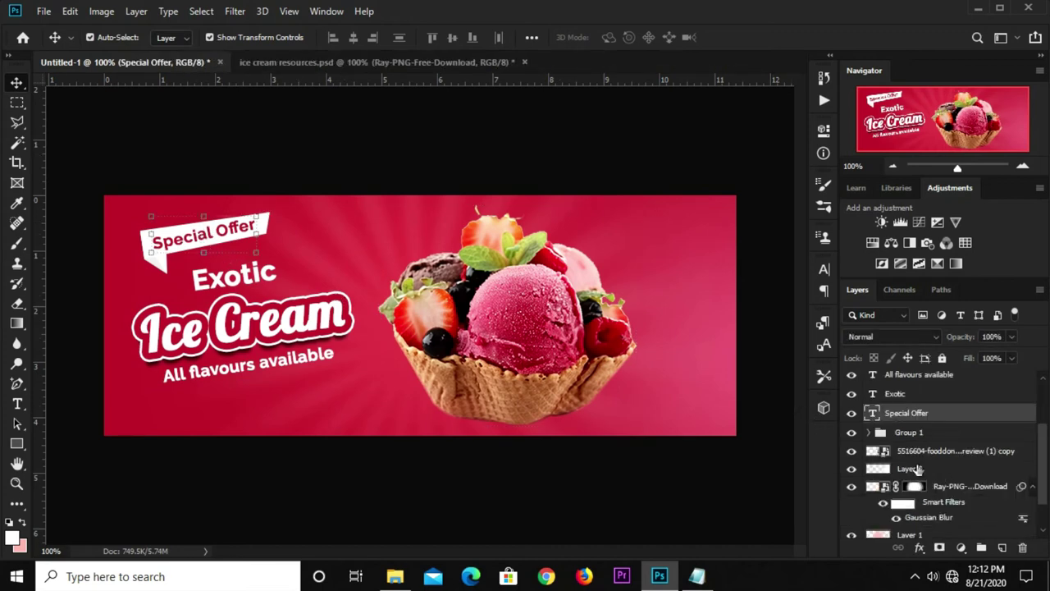
pyautogui.keyDown('ctrl'); pyautogui.click(924, 433); pyautogui.keyUp('ctrl')
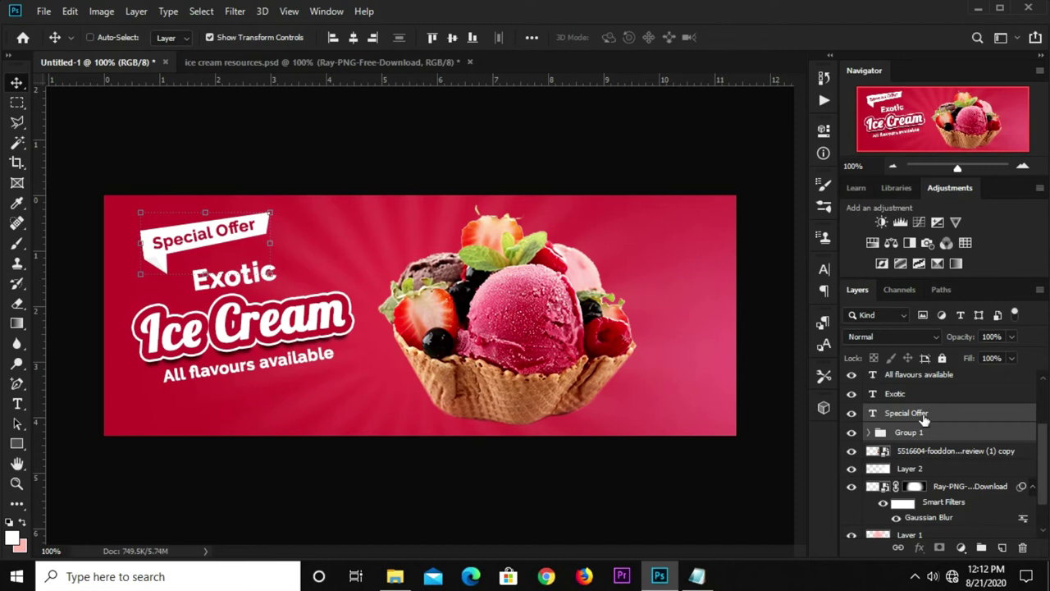
pyautogui.hotkey('ctrl', 'g')
pyautogui.click(851, 413)
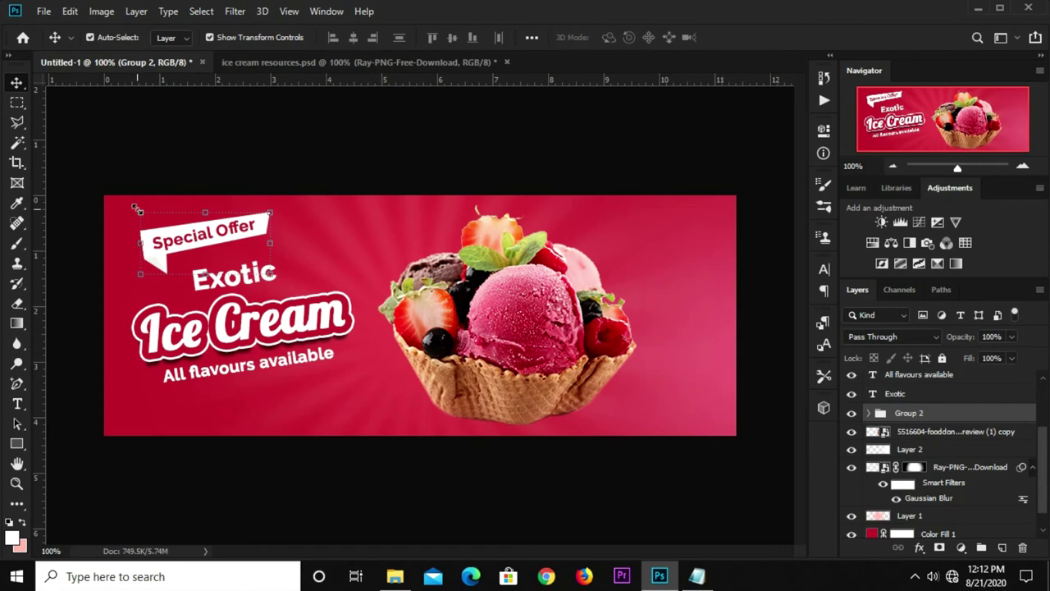
pyautogui.moveTo(140, 213); pyautogui.dragTo(197, 251)
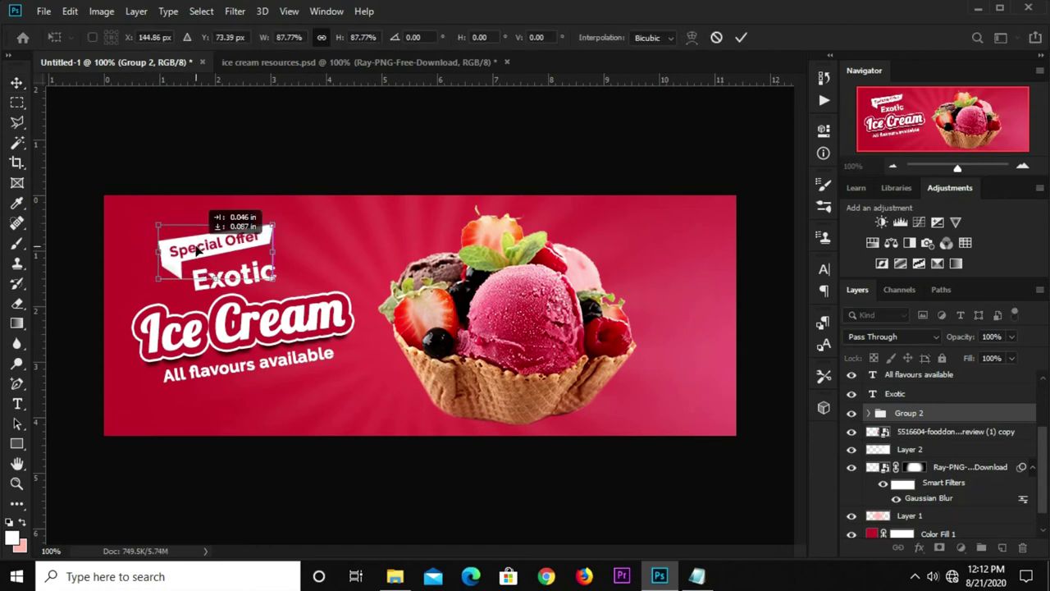
pyautogui.write('144')
pyautogui.press('Return')
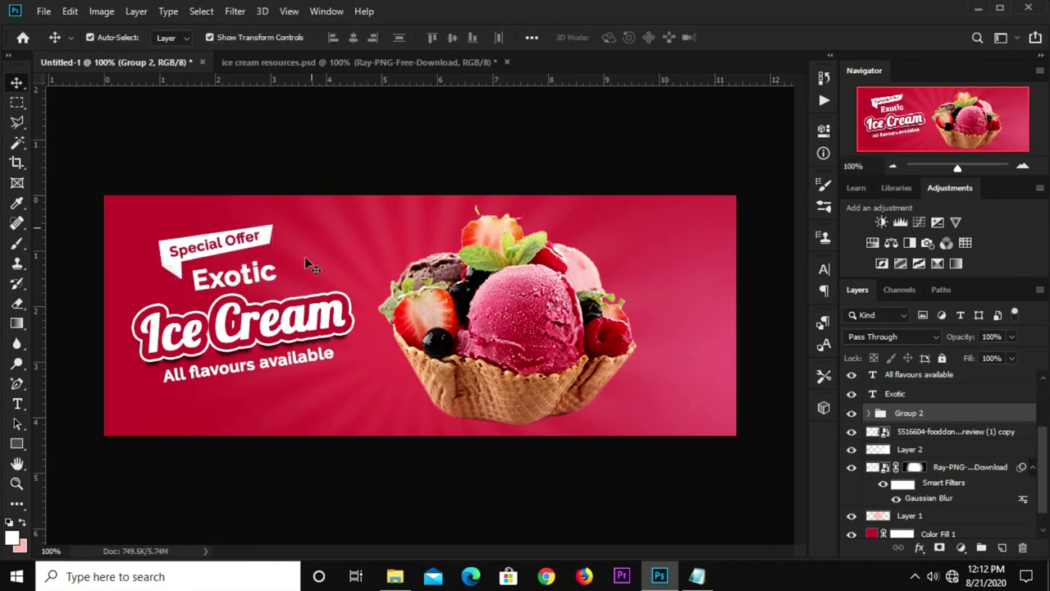
# Step: Raise the Exotic, Ice Cream and All flavours lines slightly, then reselect the Special Offer group
pyautogui.click(256, 370)
pyautogui.keyDown('shift'); pyautogui.click(277, 329); pyautogui.keyUp('shift')
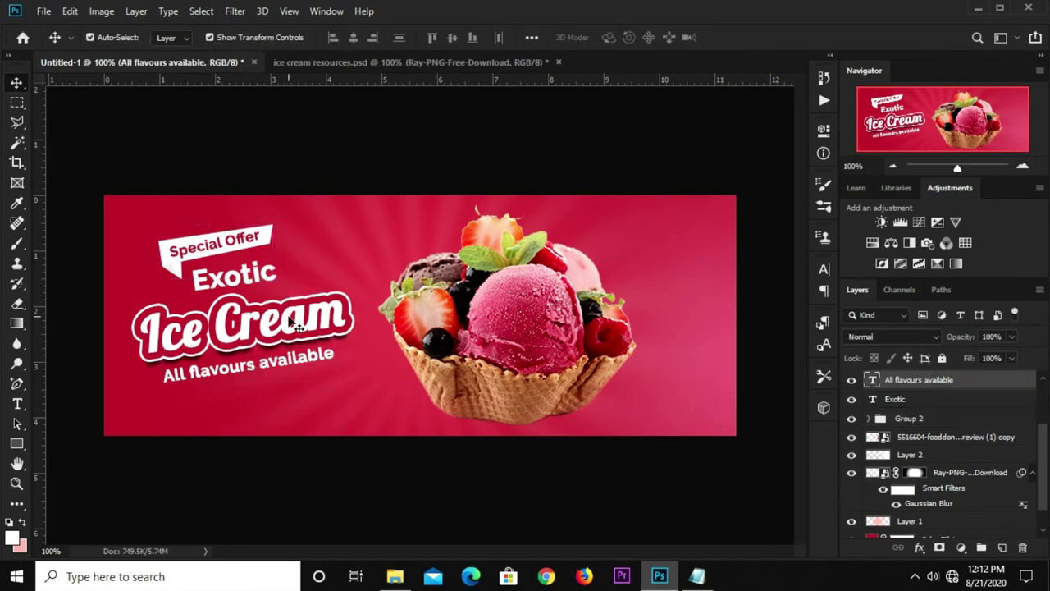
pyautogui.keyDown('shift'); pyautogui.click(260, 275); pyautogui.keyUp('shift')
pyautogui.press('Up')
pyautogui.press('Up')
pyautogui.press('Up')
pyautogui.press('Up')
pyautogui.press('Up')
pyautogui.press('Up')
pyautogui.press('Up')
pyautogui.click(339, 156)
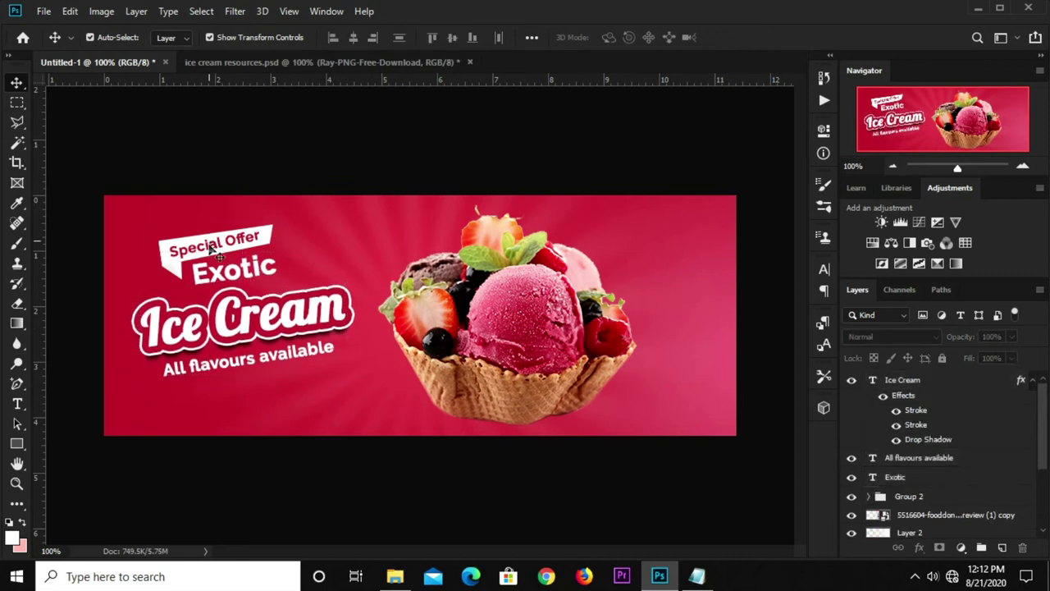
pyautogui.click(218, 250)
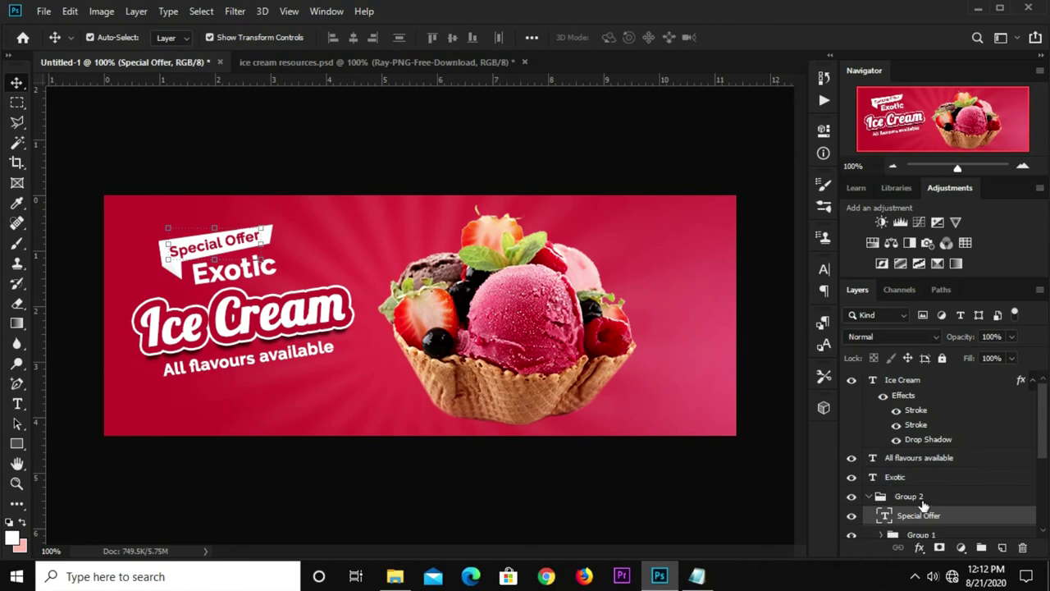
pyautogui.click(907, 496)
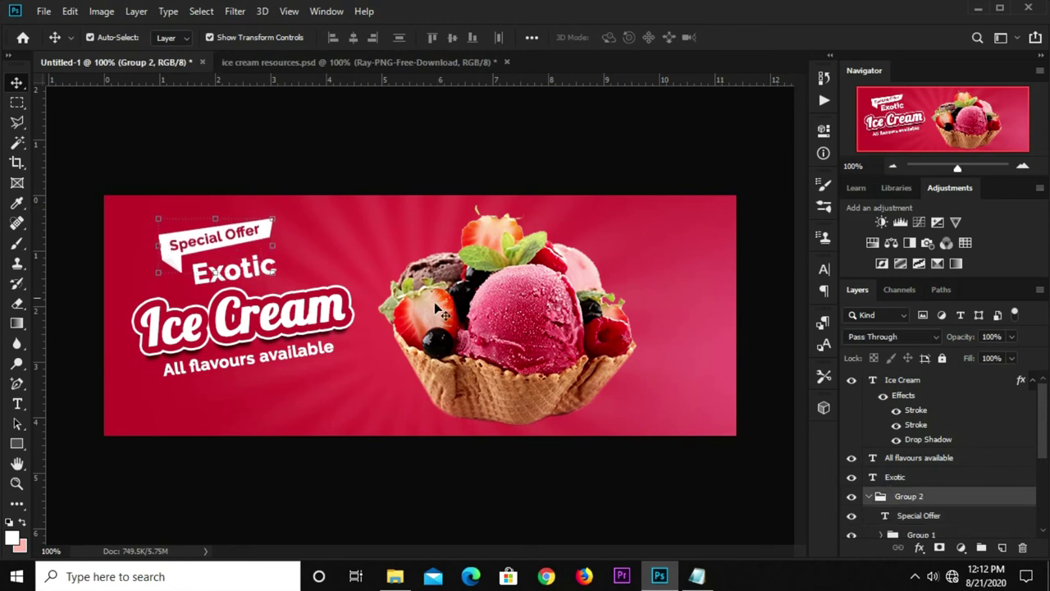
pyautogui.click(367, 172)
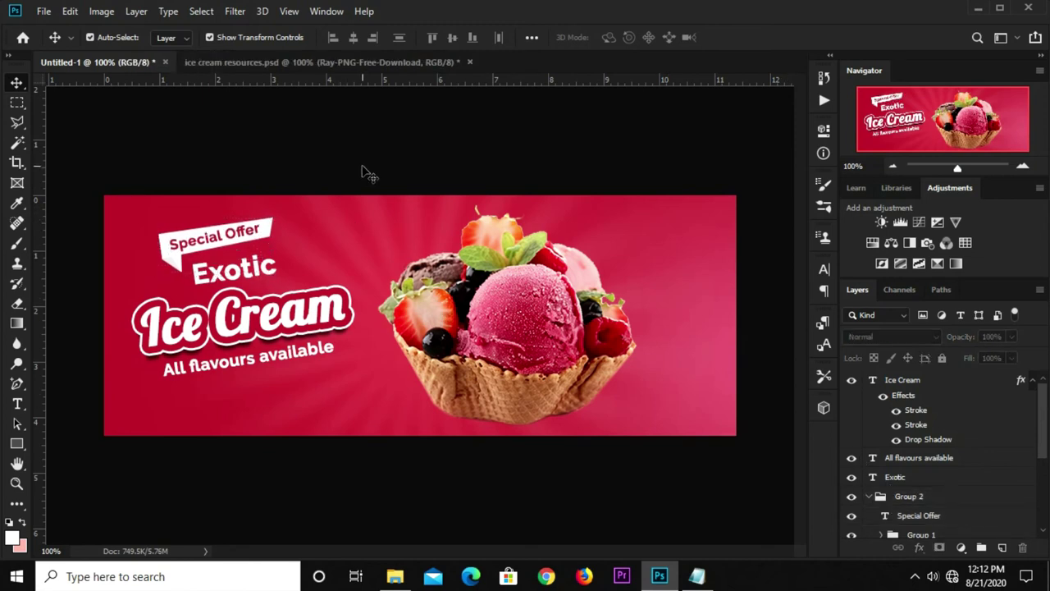
# Step: Bring the black arc swoosh from the resources file and place it under 'All flavours available'
pyautogui.click(289, 64)
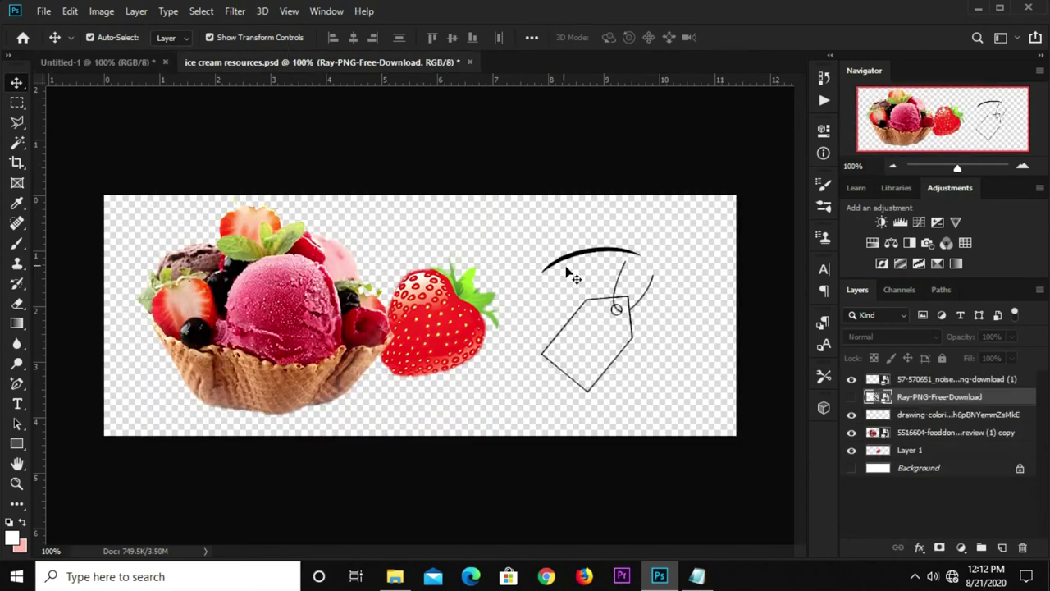
pyautogui.click(599, 264)
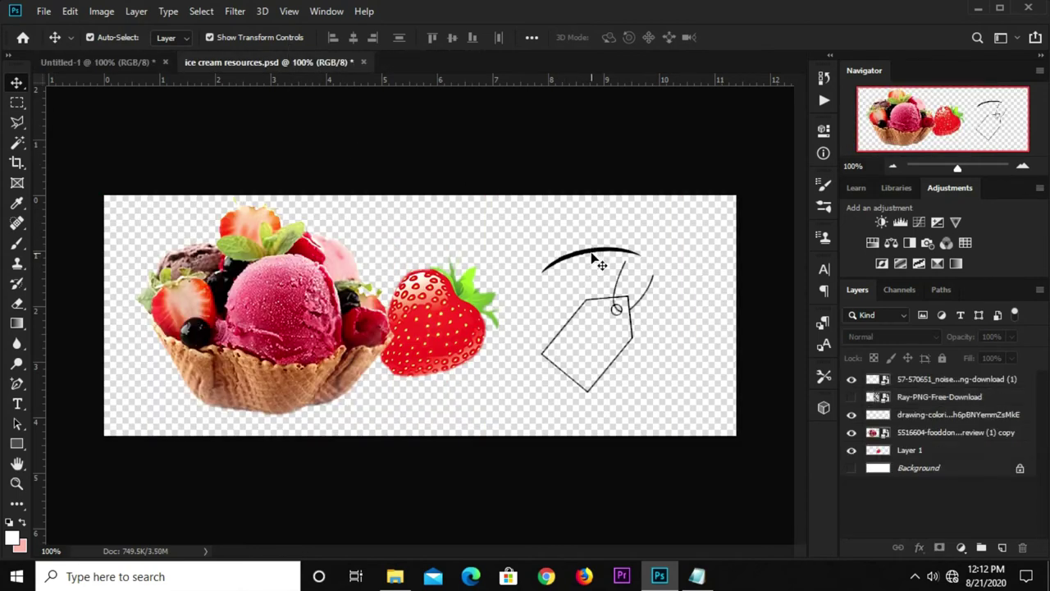
pyautogui.click(593, 256)
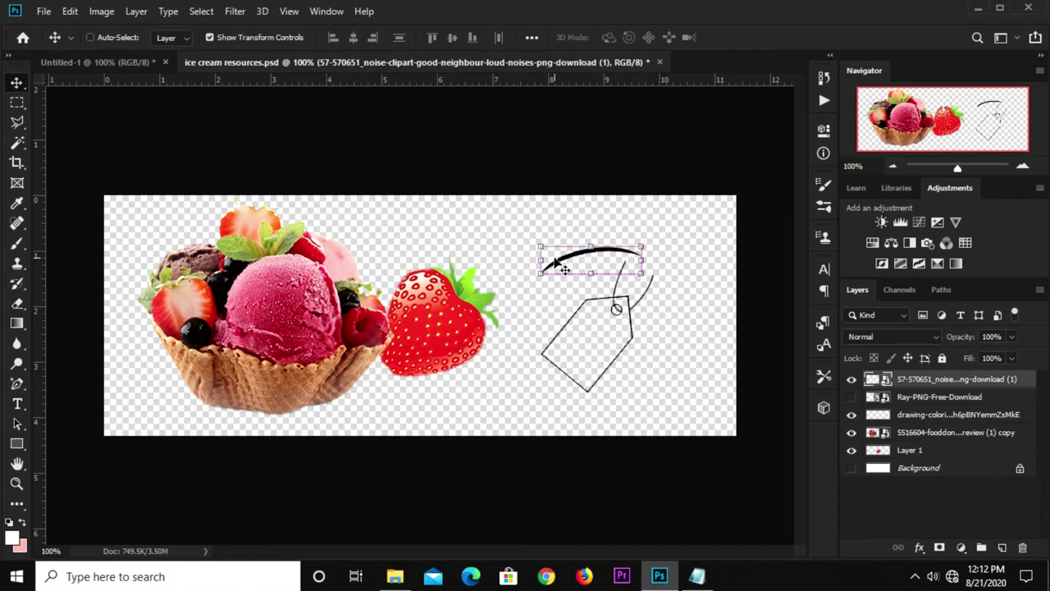
pyautogui.click(114, 63)
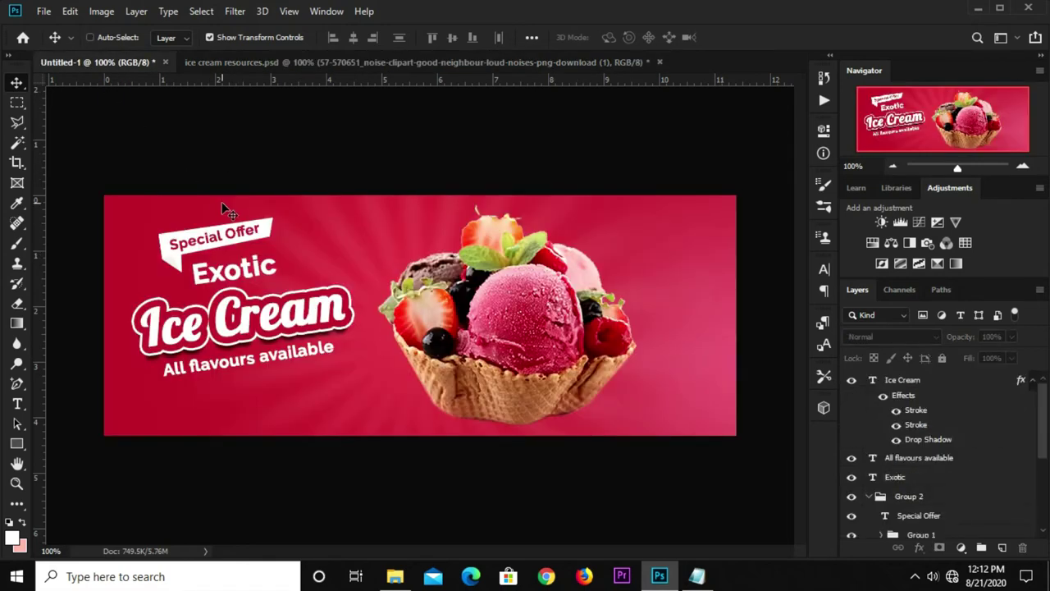
pyautogui.hotkey('ctrl', 't')
pyautogui.moveTo(402, 310)
pyautogui.mouseDown()
pyautogui.moveTo(242, 383)
pyautogui.moveTo(255, 377)
pyautogui.mouseUp()
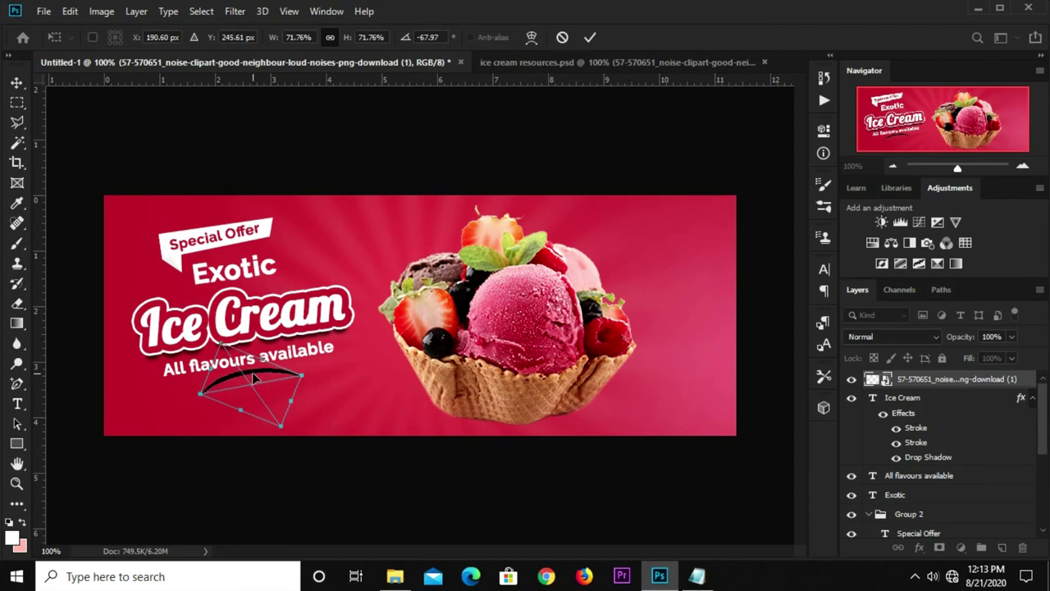
pyautogui.press('Return')
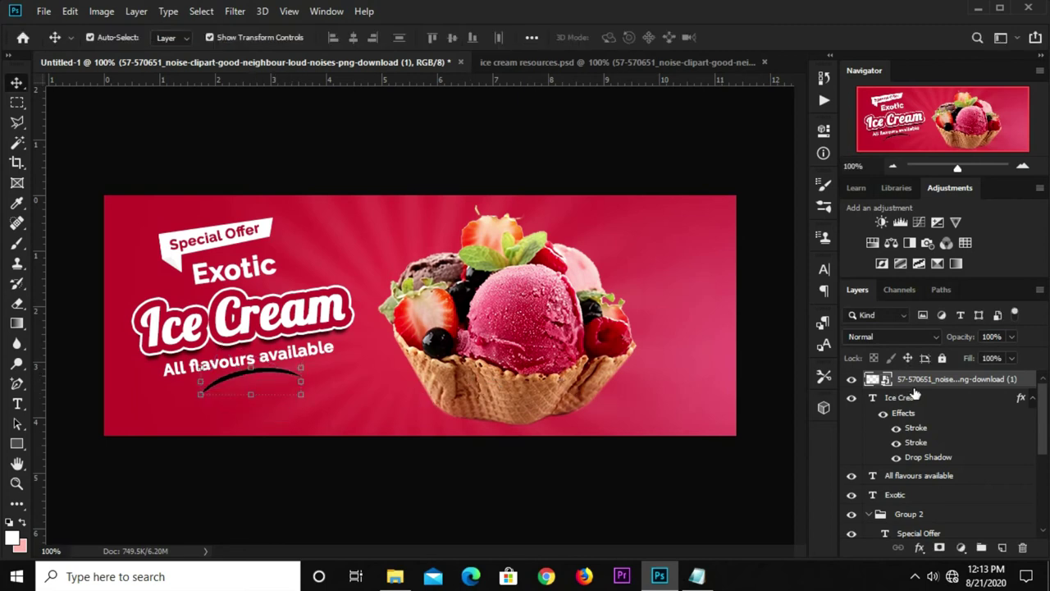
# Step: Give the swoosh a white (ffffff) Color Overlay layer style
pyautogui.rightClick(929, 387)
pyautogui.click(688, 215)
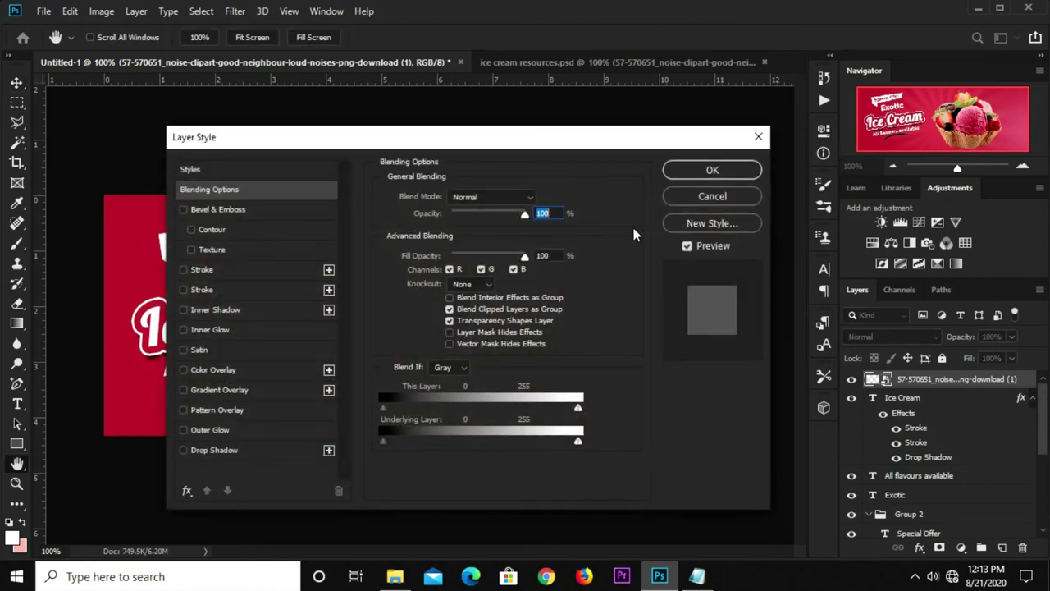
pyautogui.click(208, 369)
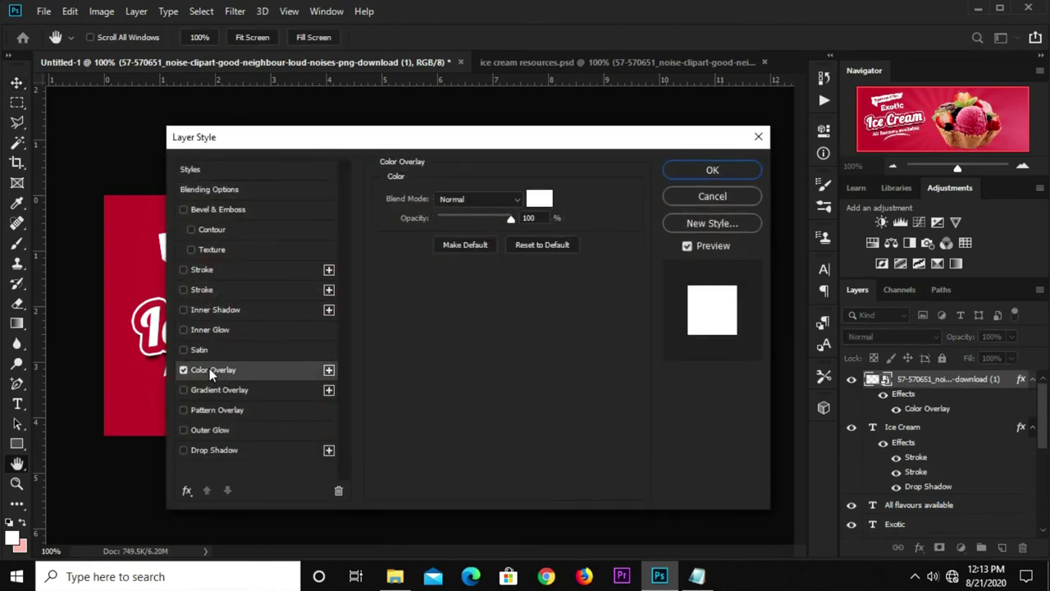
pyautogui.click(539, 198)
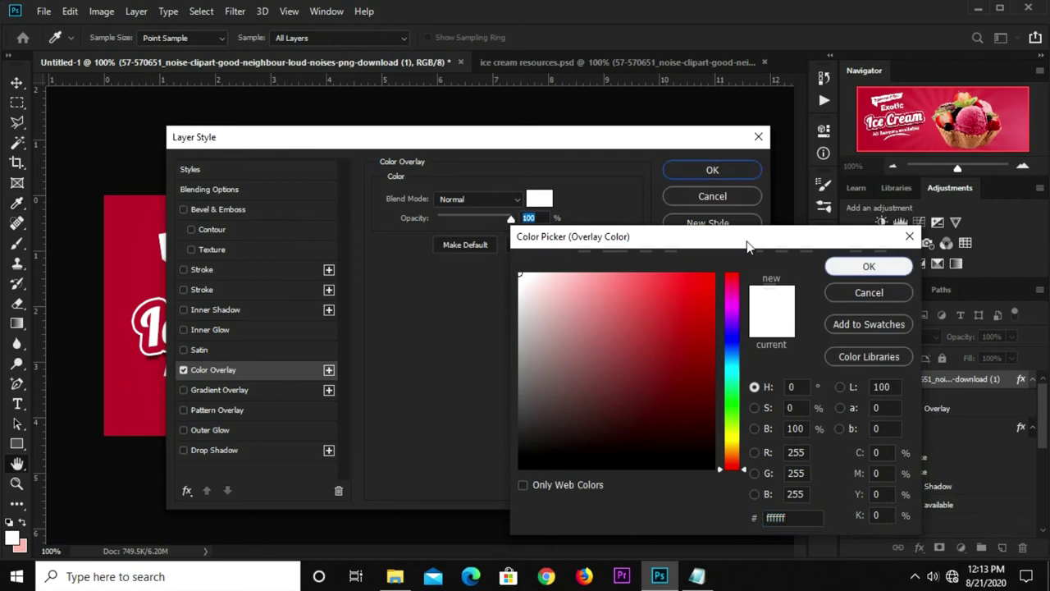
pyautogui.click(868, 264)
pyautogui.click(707, 170)
pyautogui.click(258, 276)
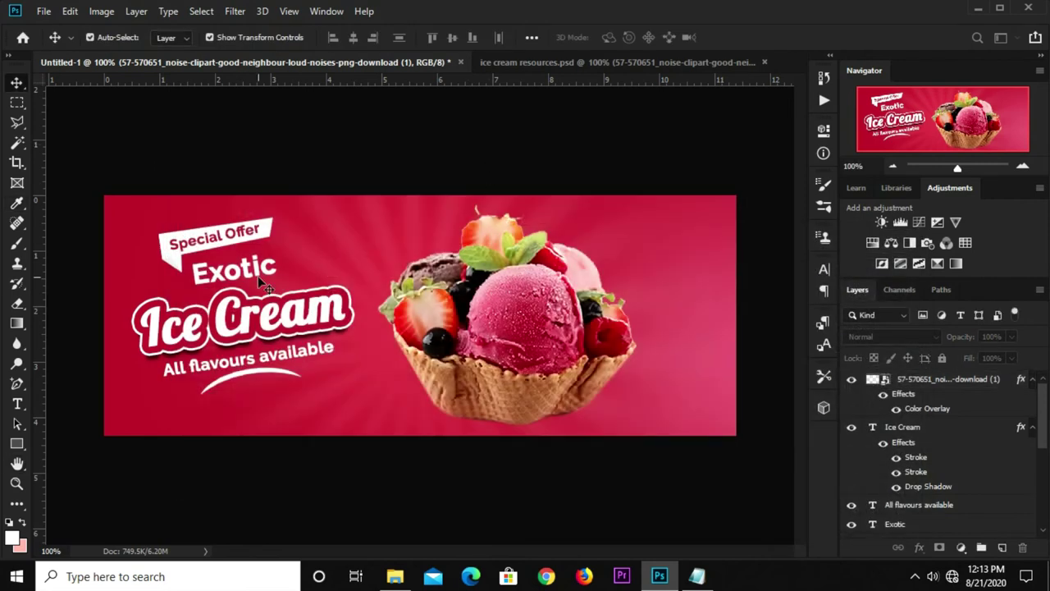
pyautogui.click(17, 443)
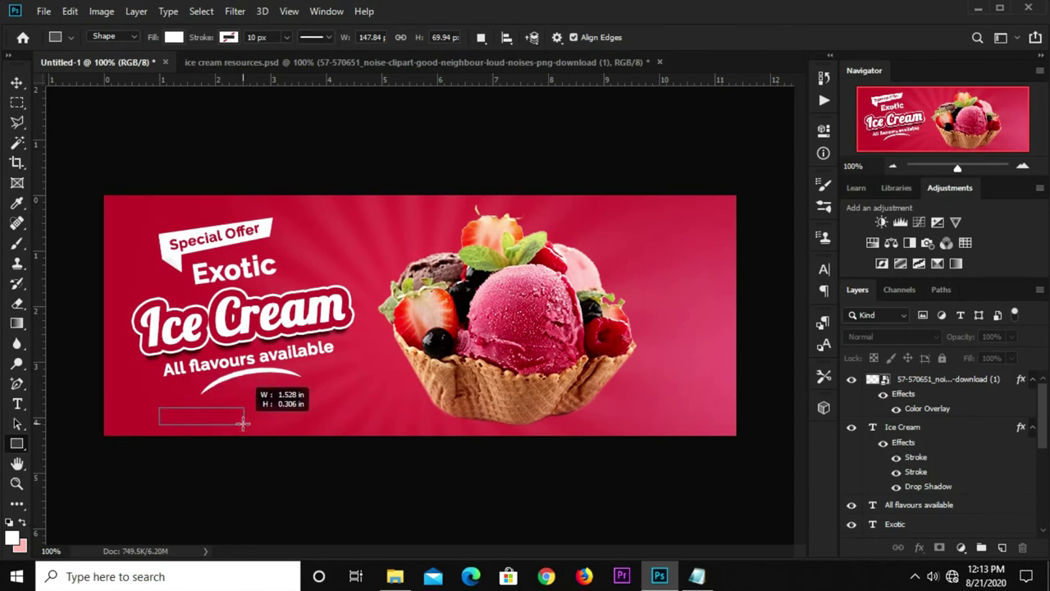
# Step: Draw a button rectangle below the swoosh with 11 px rounded corners and make it taller
pyautogui.moveTo(164, 407); pyautogui.dragTo(243, 423)
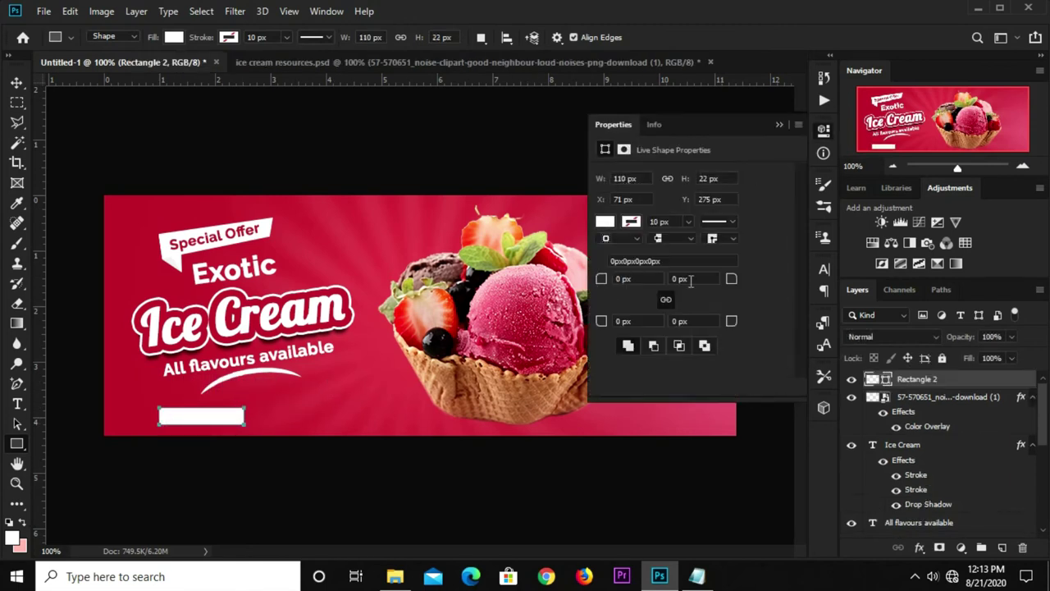
pyautogui.write('1011')
pyautogui.press('Return')
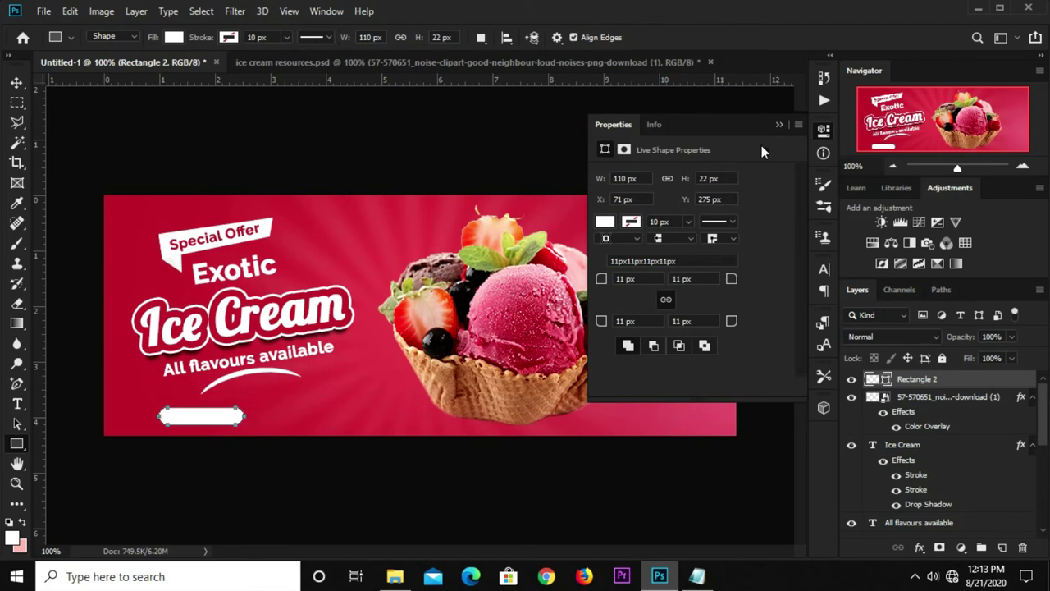
pyautogui.click(779, 126)
pyautogui.press('v')
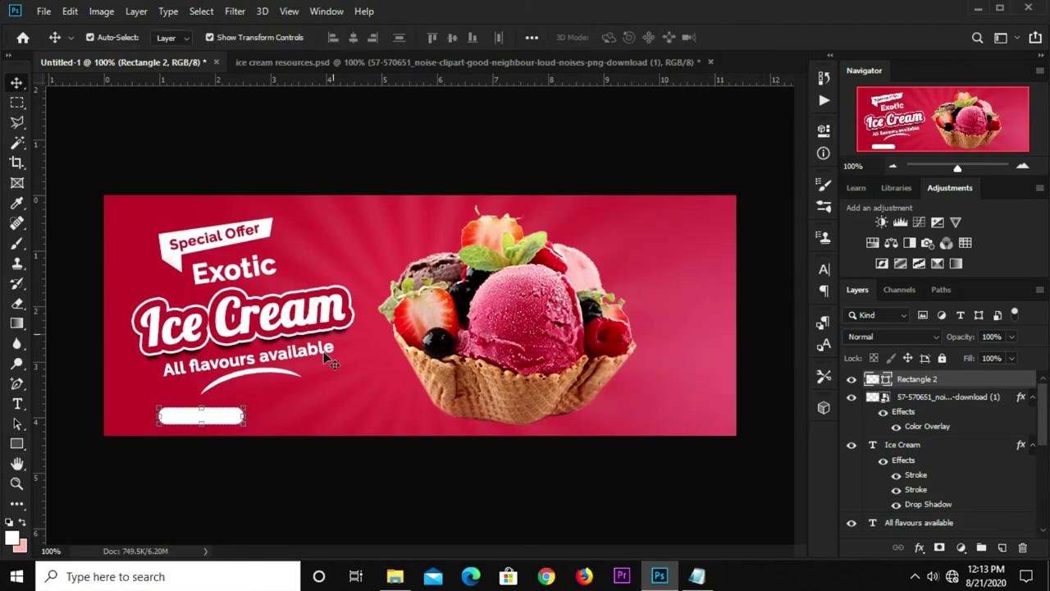
pyautogui.moveTo(200, 403); pyautogui.dragTo(254, 415)
pyautogui.press('Return')
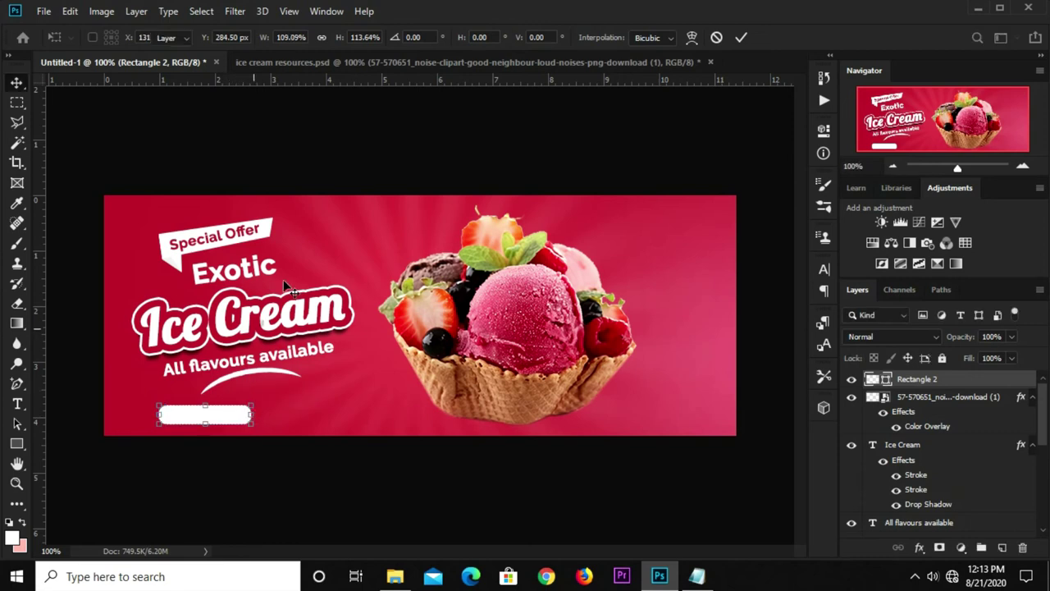
pyautogui.click(343, 154)
# Step: Add an 'ORDER NOW' text layer coloured with the banner's sampled crimson
pyautogui.click(17, 409)
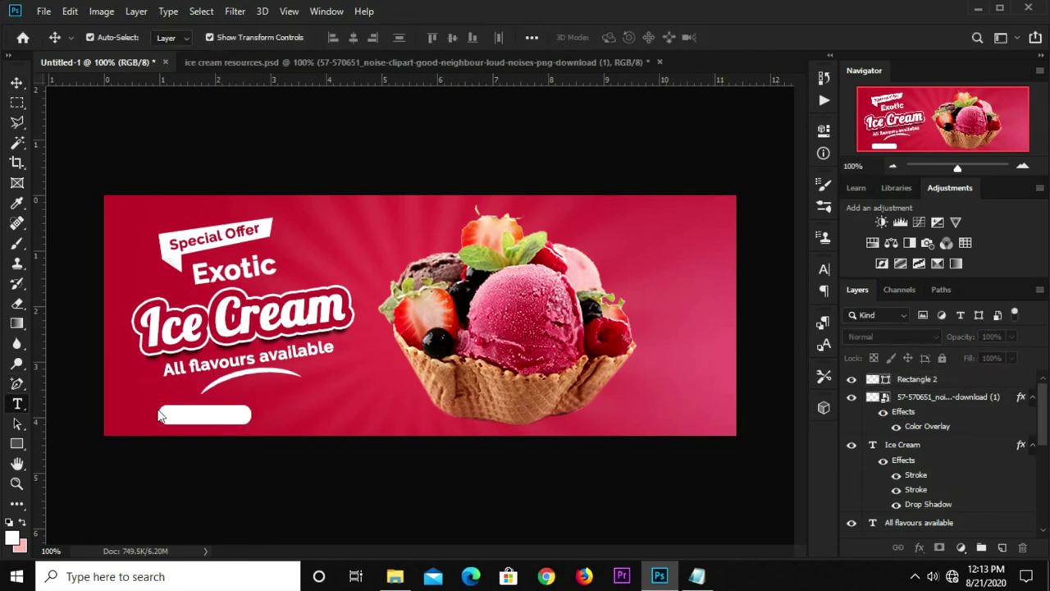
pyautogui.click(287, 409)
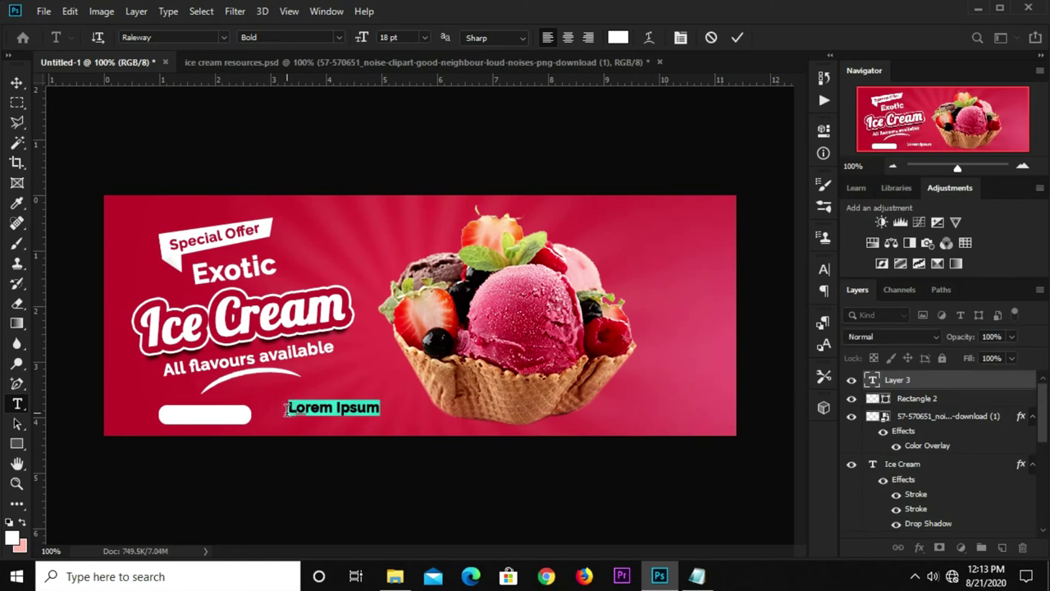
pyautogui.click(287, 410)
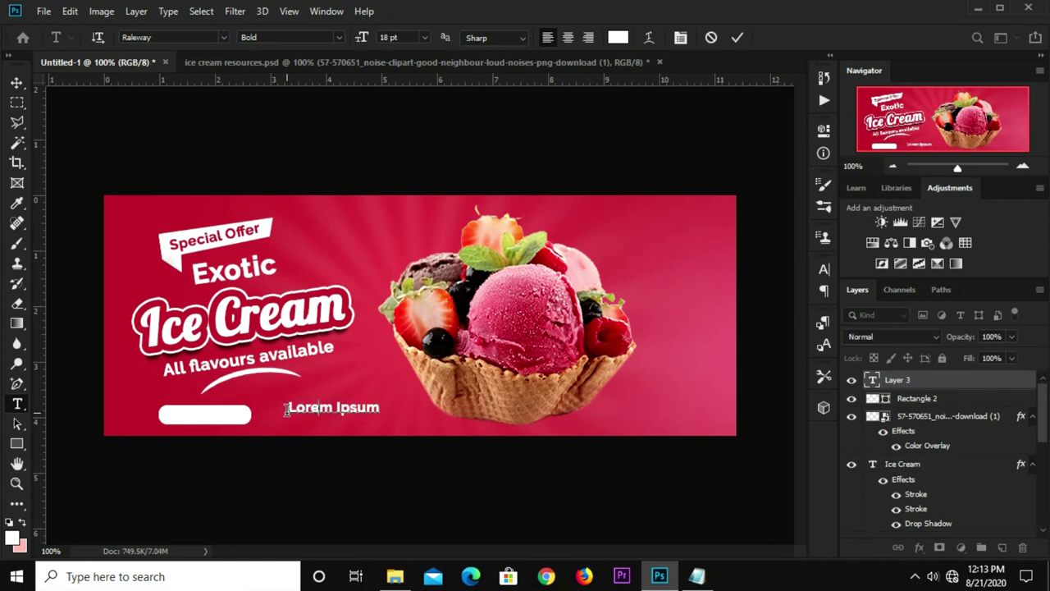
pyautogui.hotkey('ctrl', 'a')
pyautogui.write('ORDER NOW')
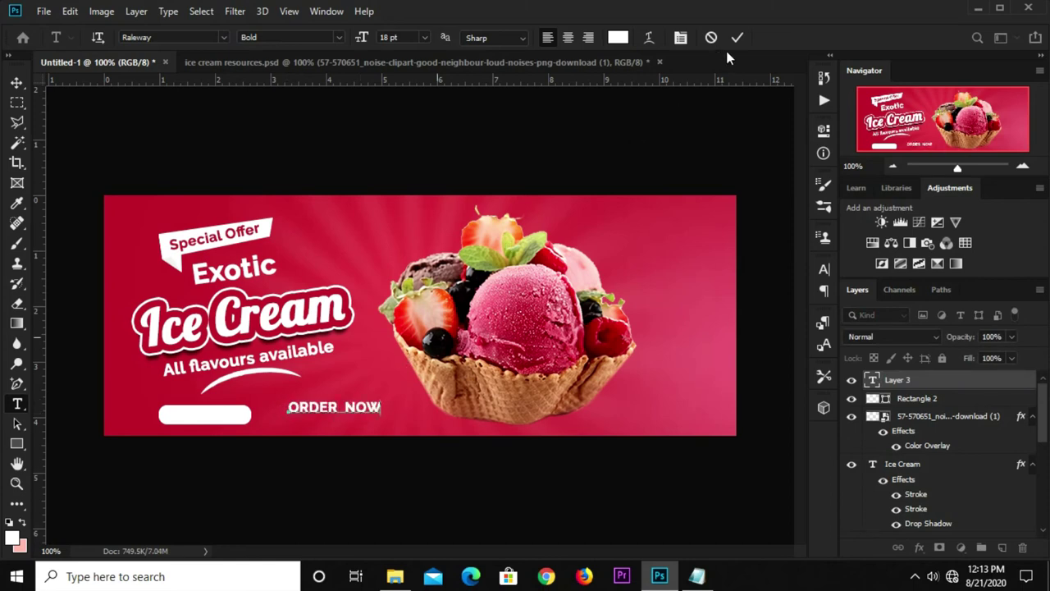
pyautogui.hotkey('ctrl', 'Return')
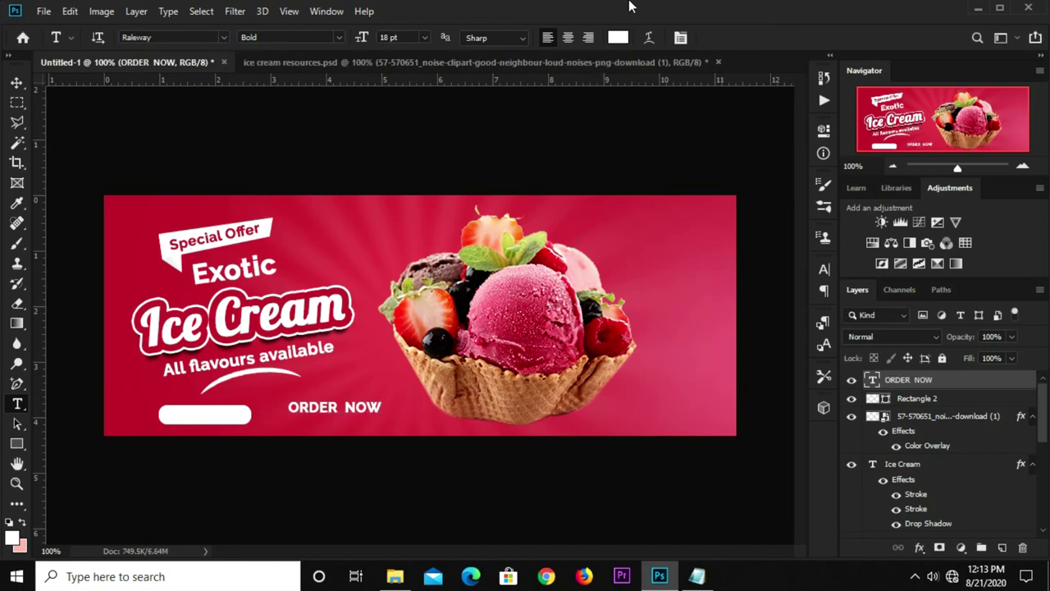
pyautogui.click(617, 38)
pyautogui.click(140, 231)
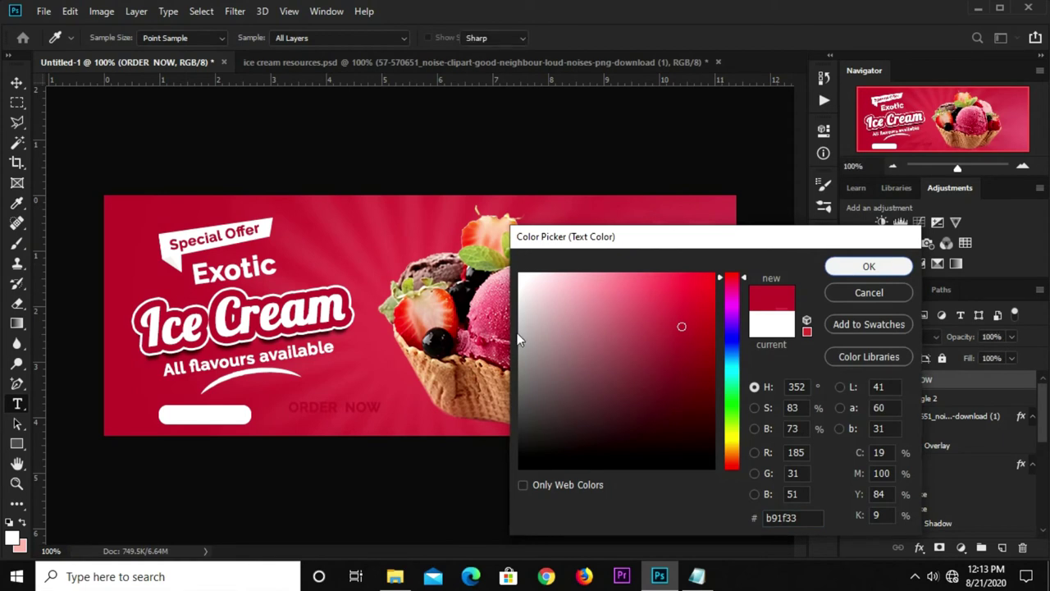
pyautogui.click(850, 272)
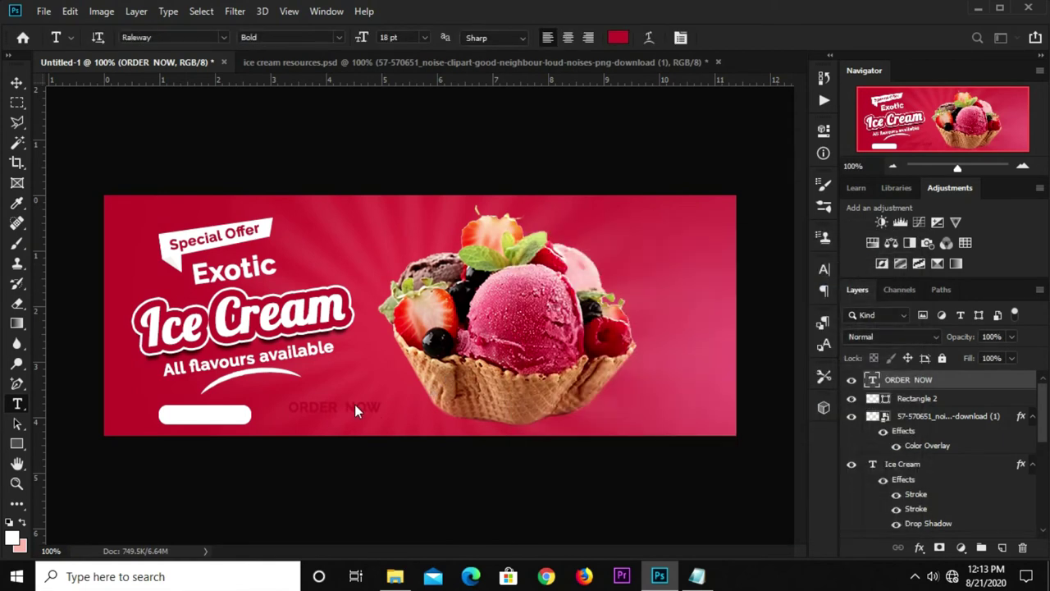
# Step: Move 'ORDER NOW' onto the white button and enlarge it slightly
pyautogui.press('v')
pyautogui.moveTo(354, 405); pyautogui.dragTo(228, 414)
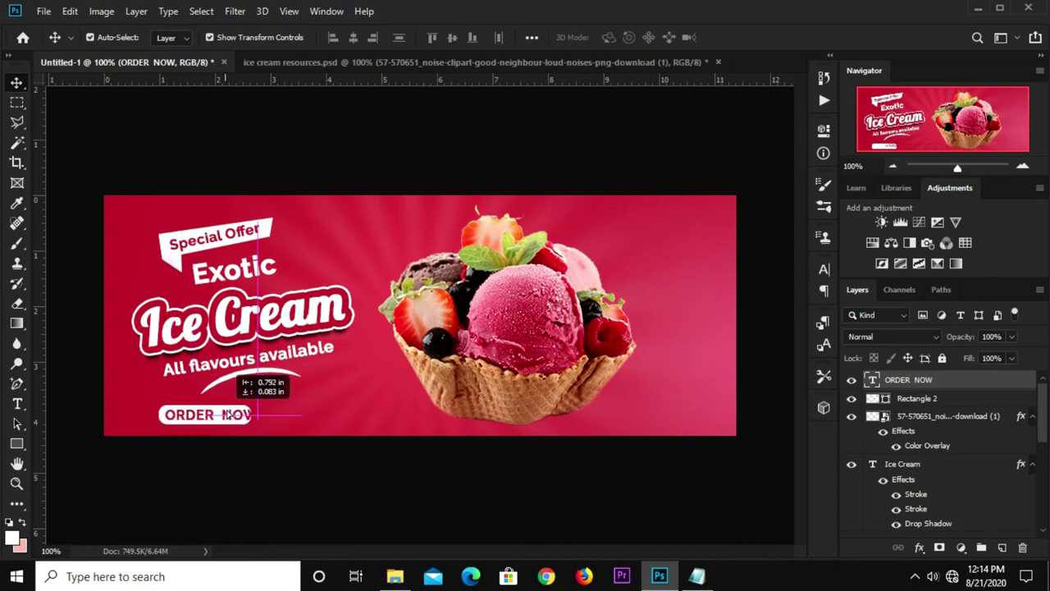
pyautogui.moveTo(229, 415)
pyautogui.mouseDown()
pyautogui.moveTo(258, 417)
pyautogui.moveTo(245, 409)
pyautogui.mouseUp()
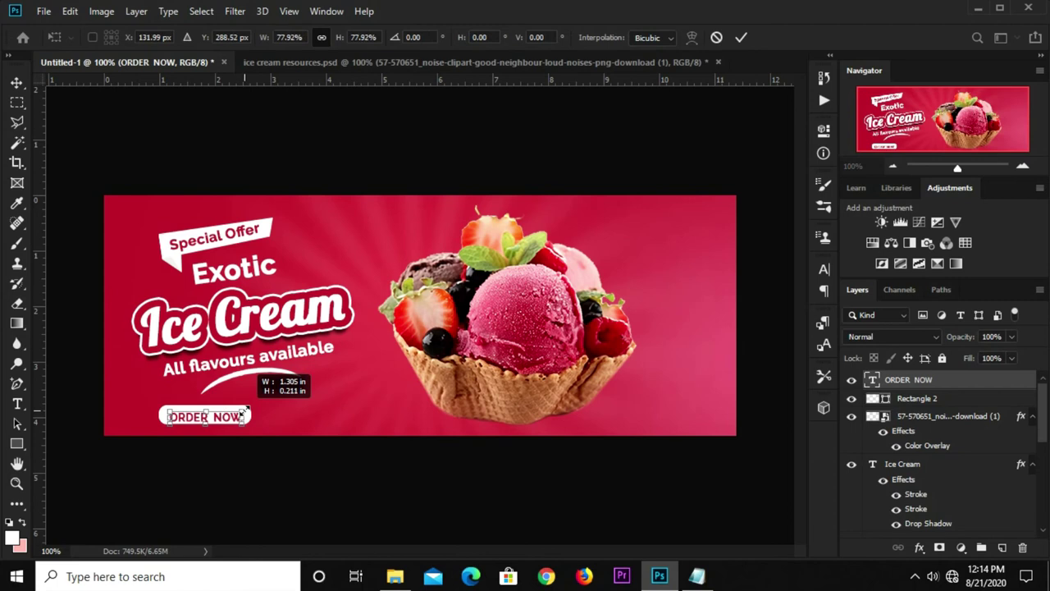
pyautogui.moveTo(244, 410); pyautogui.dragTo(256, 410)
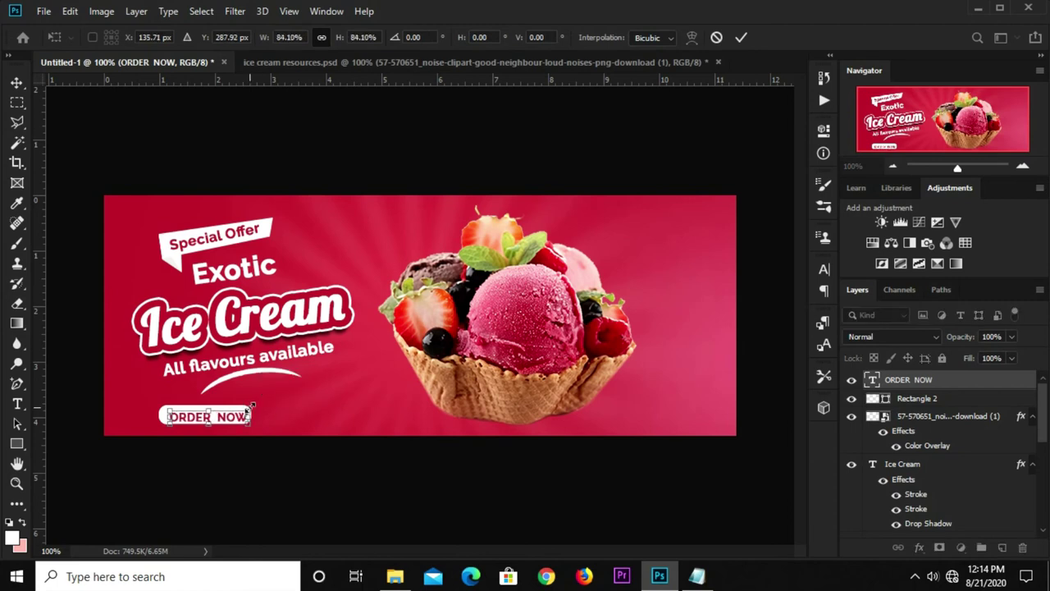
pyautogui.press('Return')
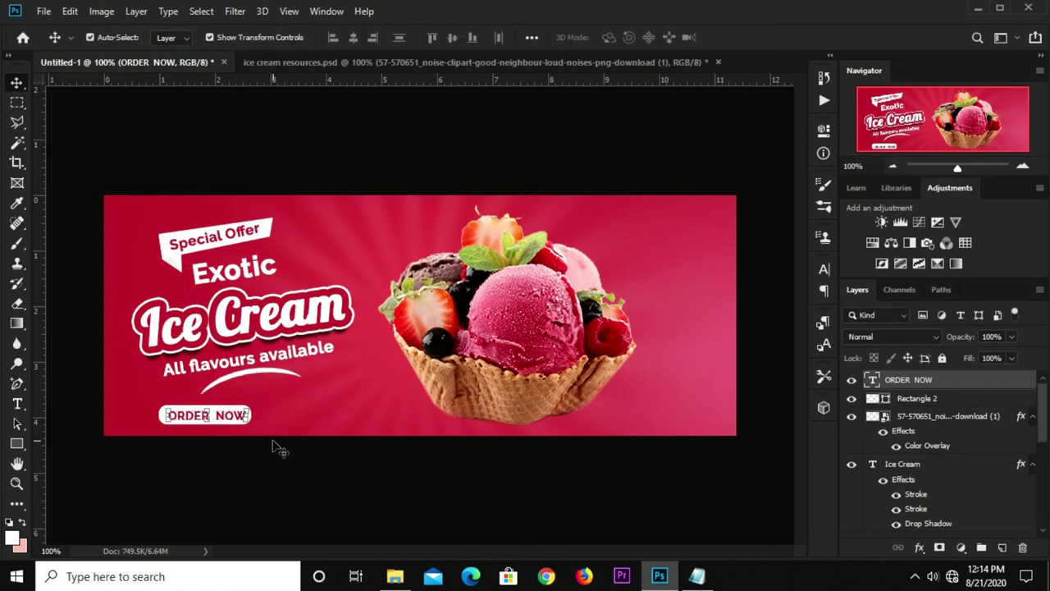
pyautogui.click(223, 481)
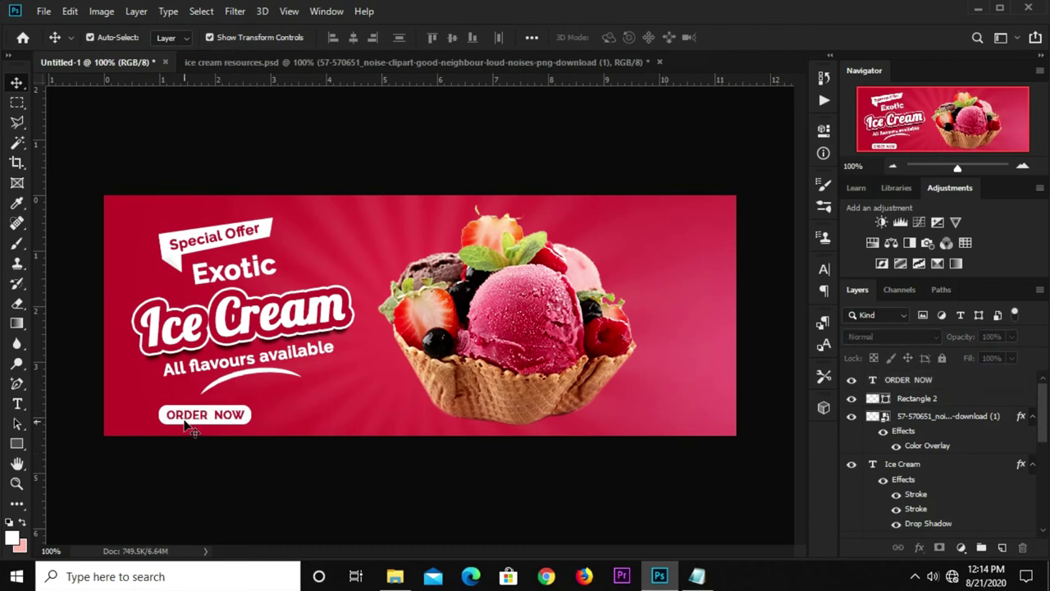
pyautogui.click(209, 420)
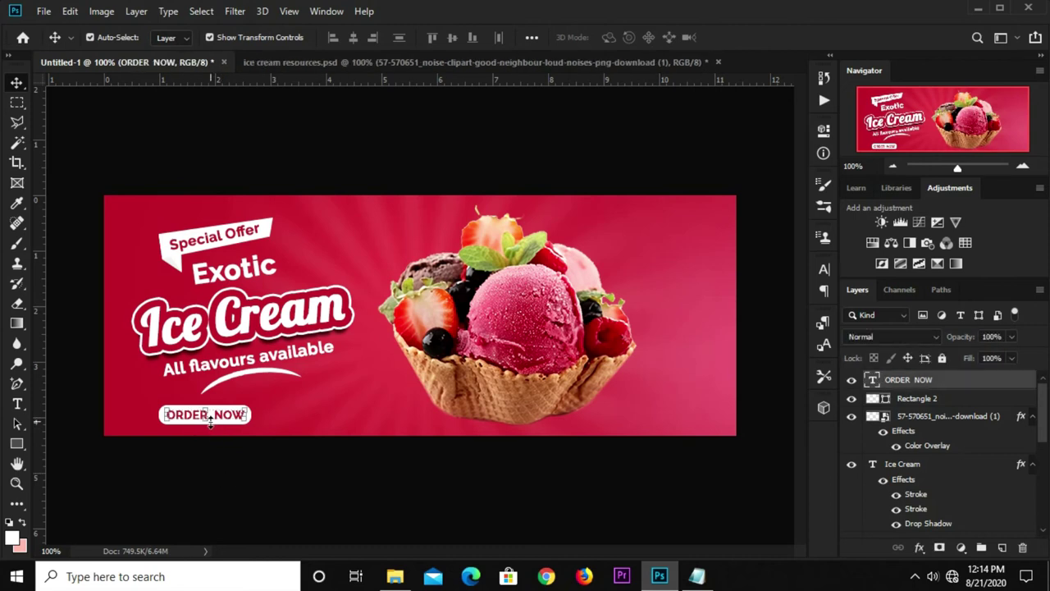
# Step: Copy the strawberry from the resources file to the banner's upper right
pyautogui.click(237, 461)
pyautogui.click(312, 66)
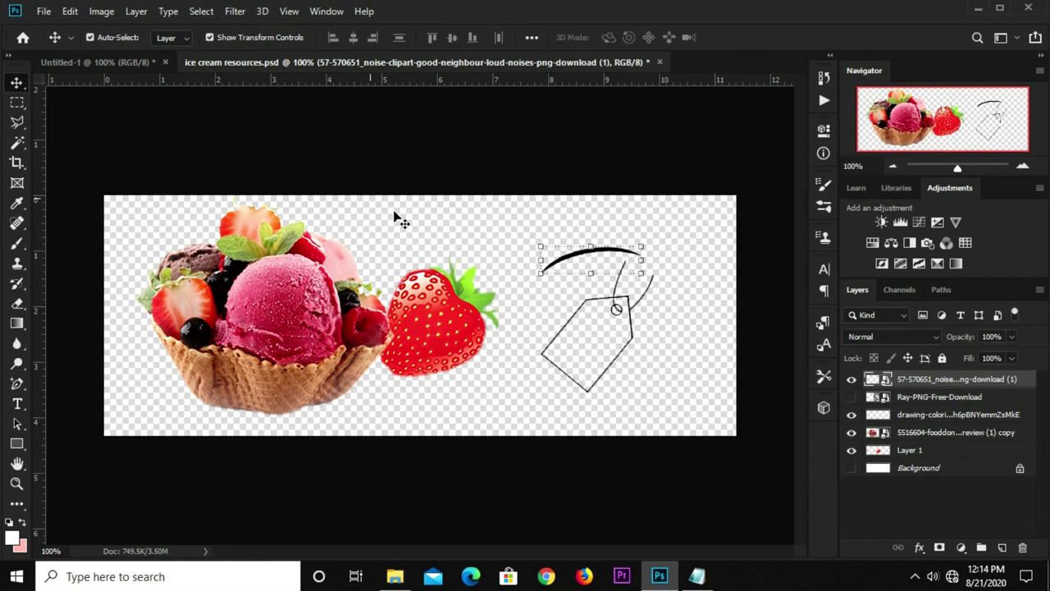
pyautogui.click(449, 326)
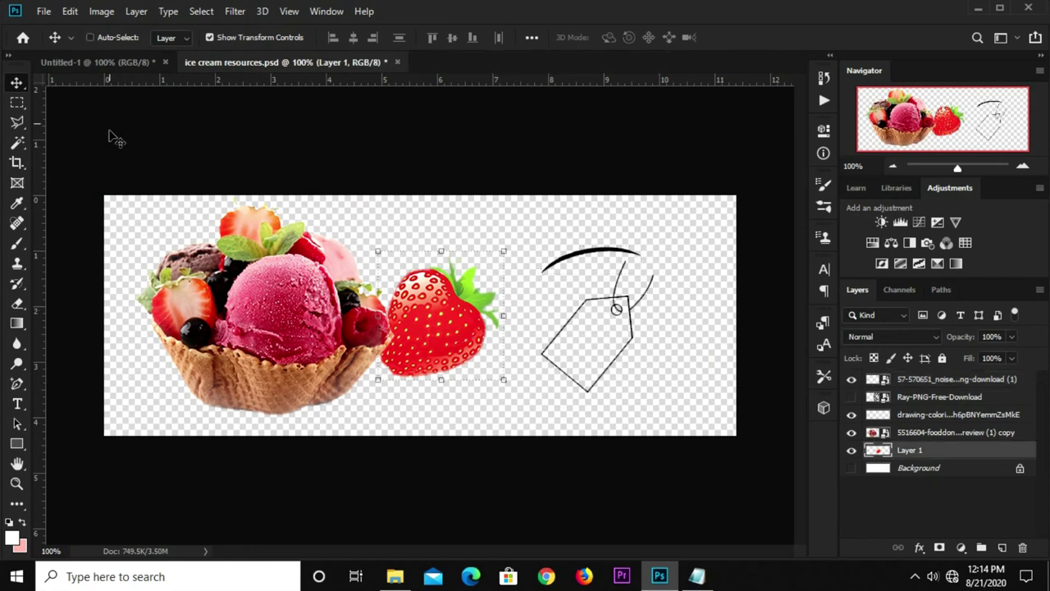
pyautogui.click(121, 58)
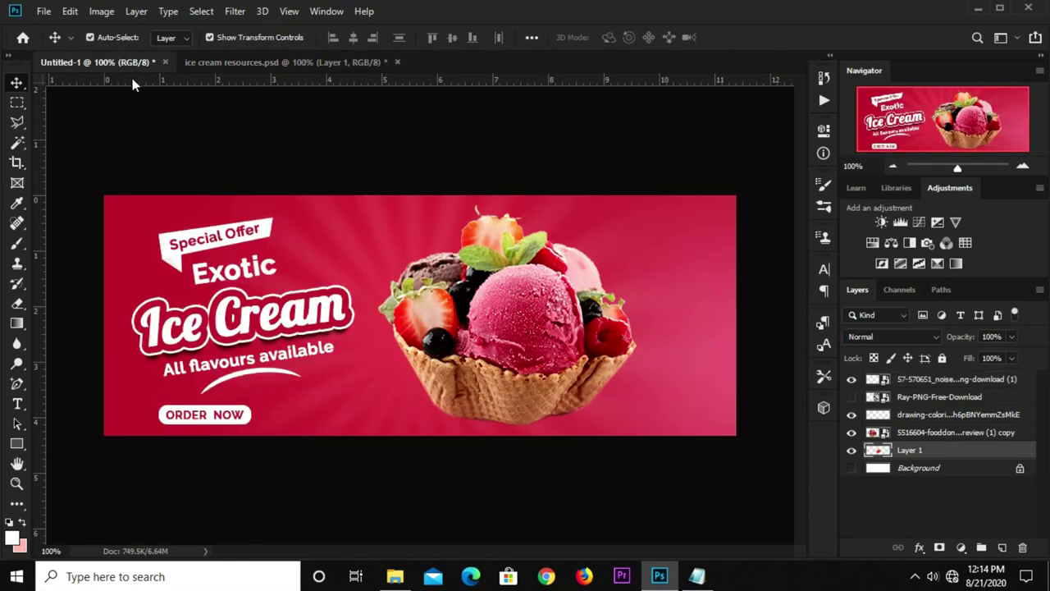
pyautogui.moveTo(215, 168)
pyautogui.mouseDown()
pyautogui.moveTo(413, 332)
pyautogui.moveTo(680, 267)
pyautogui.moveTo(674, 290)
pyautogui.mouseUp()
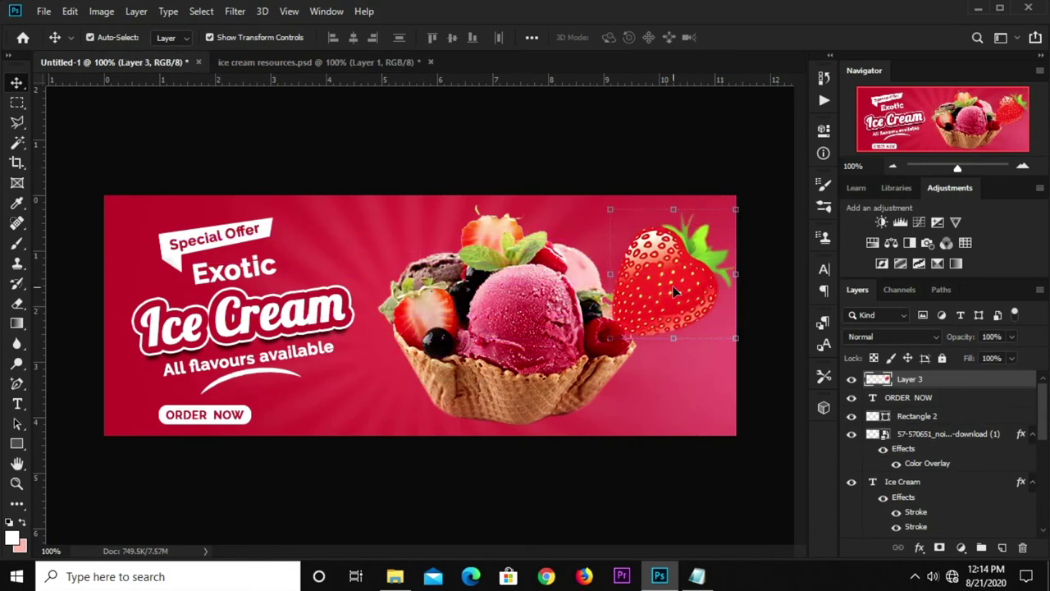
# Step: Convert the strawberry layer (Layer 3) to a smart object
pyautogui.rightClick(905, 383)
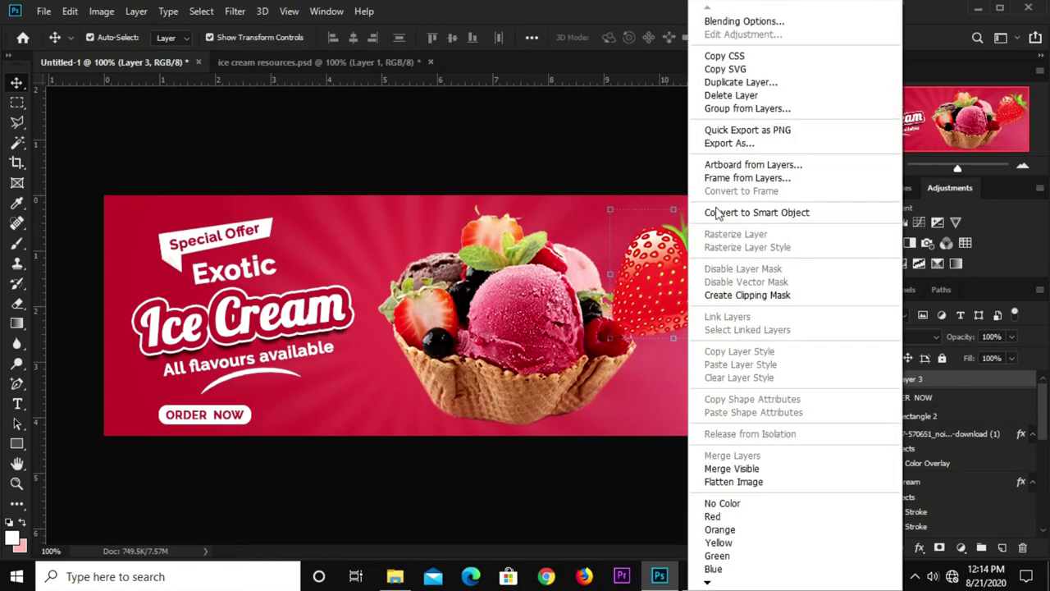
pyautogui.click(716, 213)
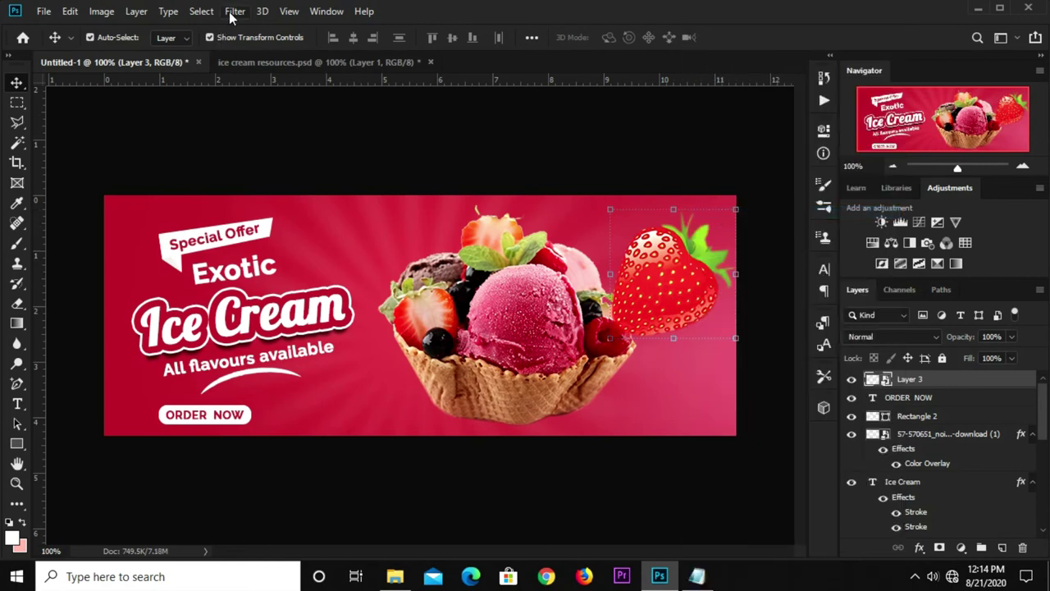
pyautogui.click(233, 11)
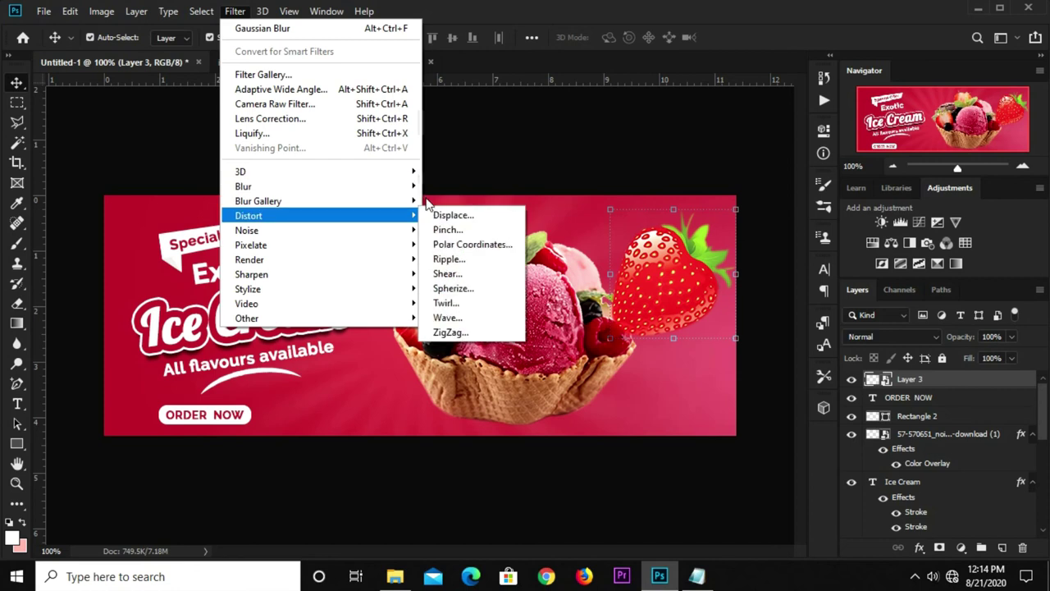
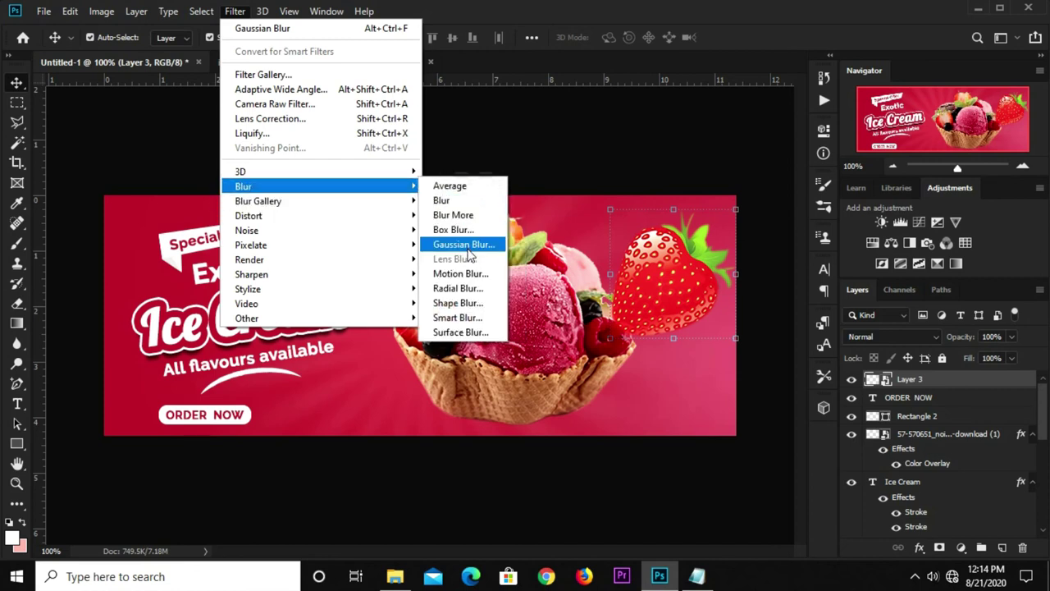
# Step: Apply a Gaussian Blur with radius 1 to the large strawberry
pyautogui.click(464, 244)
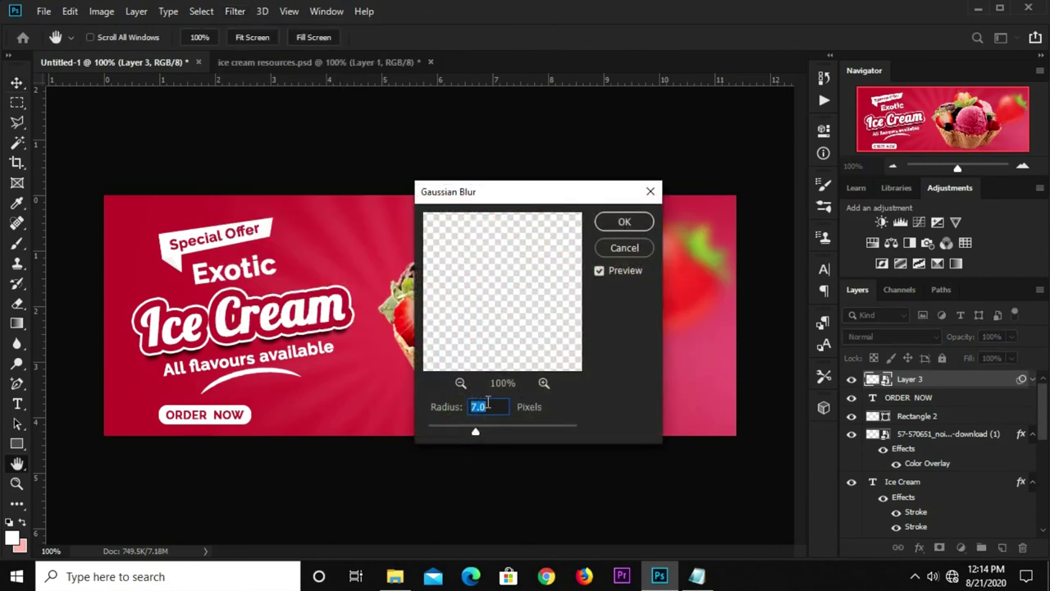
pyautogui.write('1')
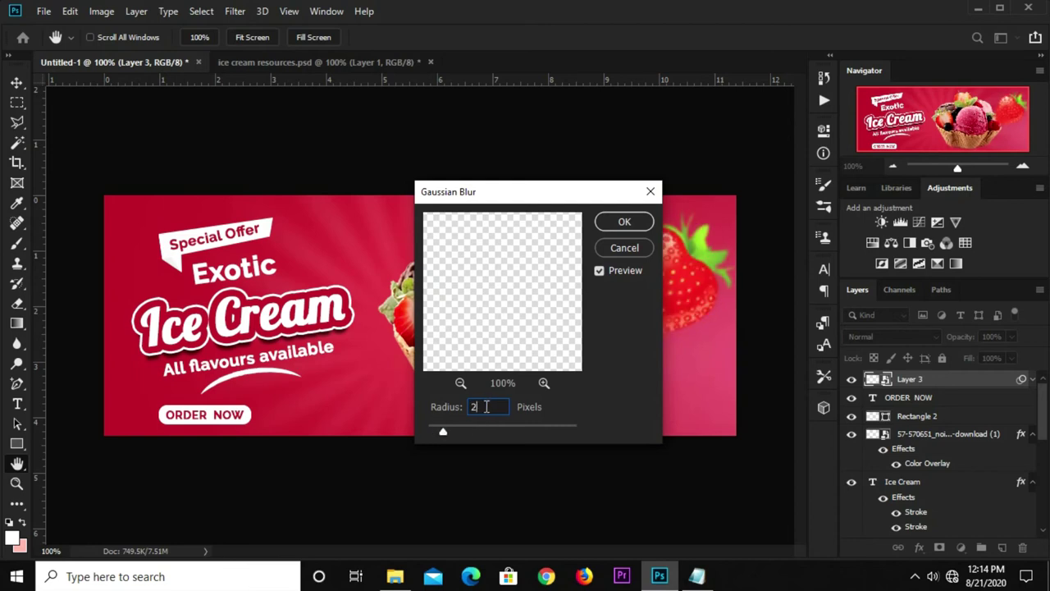
pyautogui.click(611, 227)
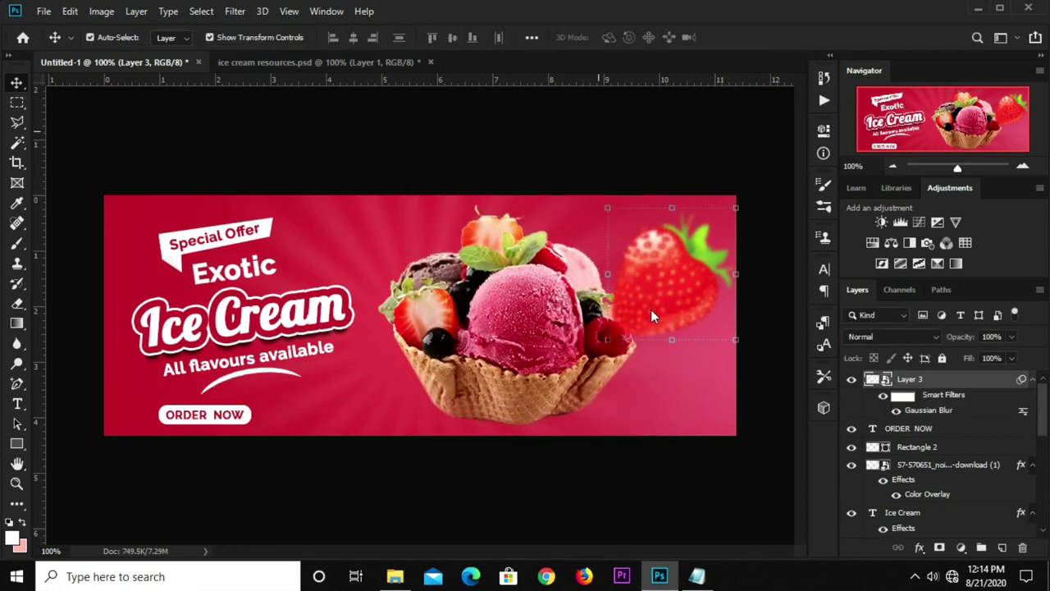
# Step: Shrink the strawberry to about 49%, tilt it, and move it to the banner's top edge
pyautogui.click(644, 303)
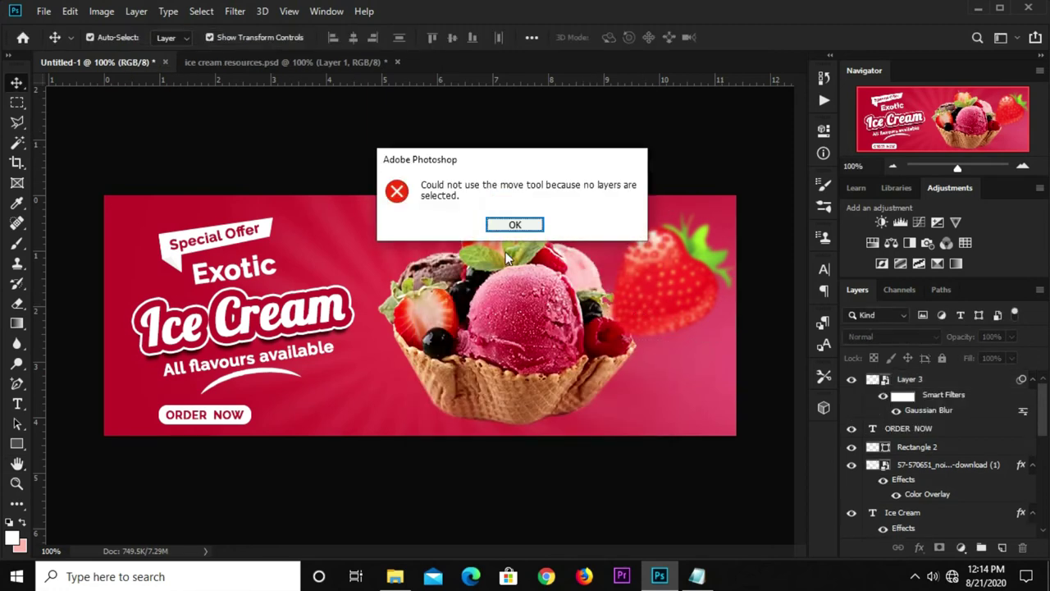
pyautogui.click(516, 225)
pyautogui.click(664, 279)
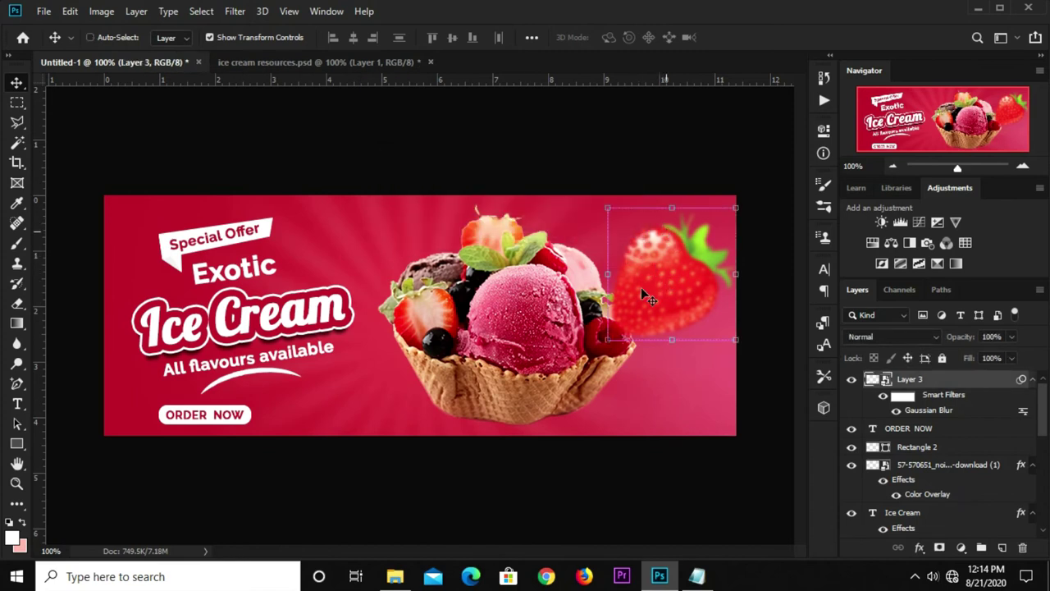
pyautogui.click(605, 342)
pyautogui.click(535, 235)
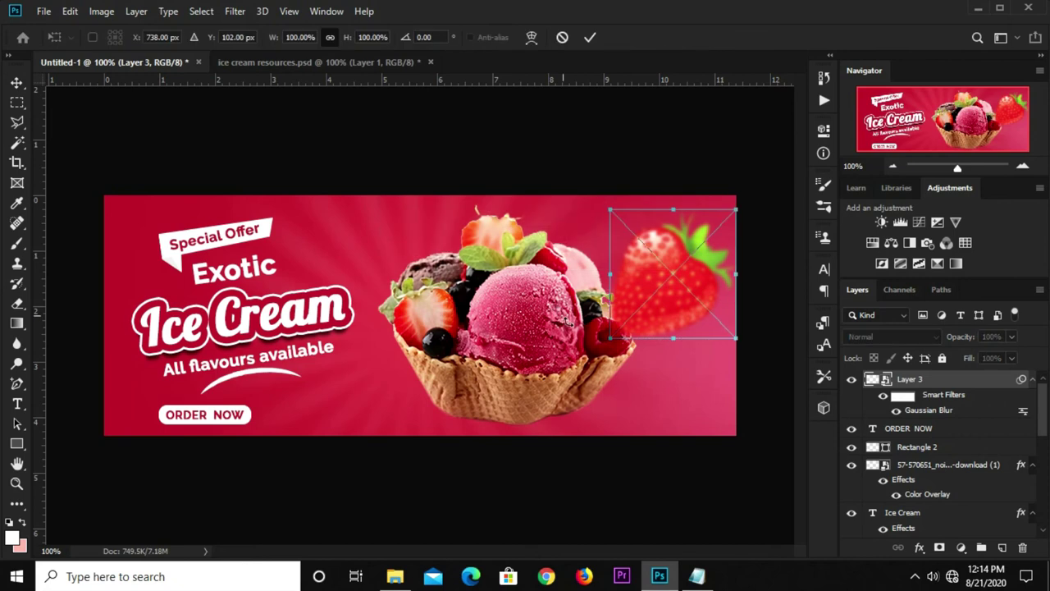
pyautogui.moveTo(609, 338); pyautogui.dragTo(637, 312)
pyautogui.moveTo(621, 247)
pyautogui.mouseDown()
pyautogui.moveTo(640, 316)
pyautogui.moveTo(655, 324)
pyautogui.mouseUp()
pyautogui.moveTo(698, 251); pyautogui.dragTo(624, 206)
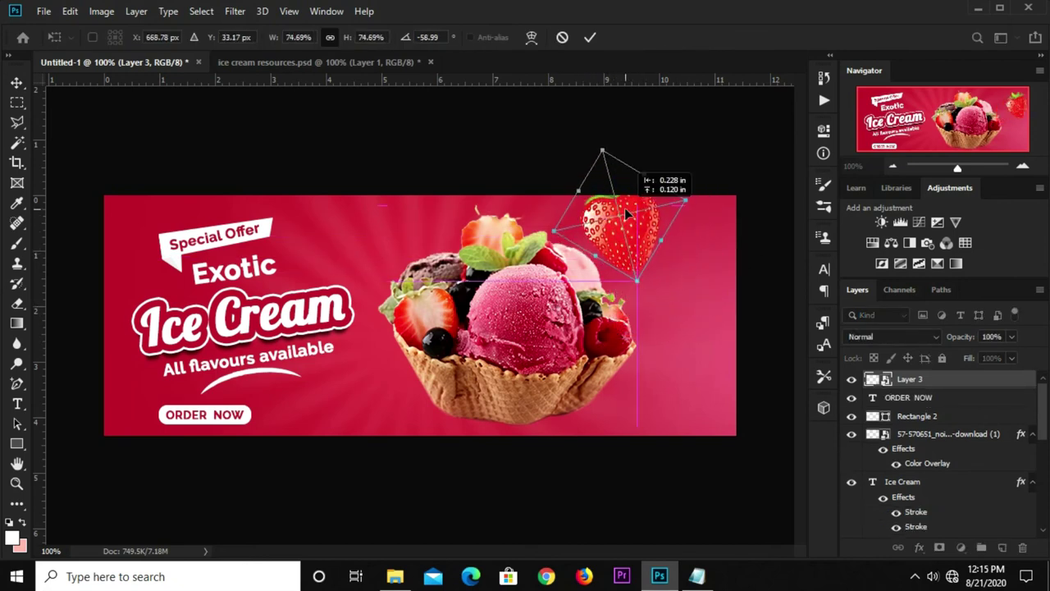
pyautogui.moveTo(636, 280); pyautogui.dragTo(630, 256)
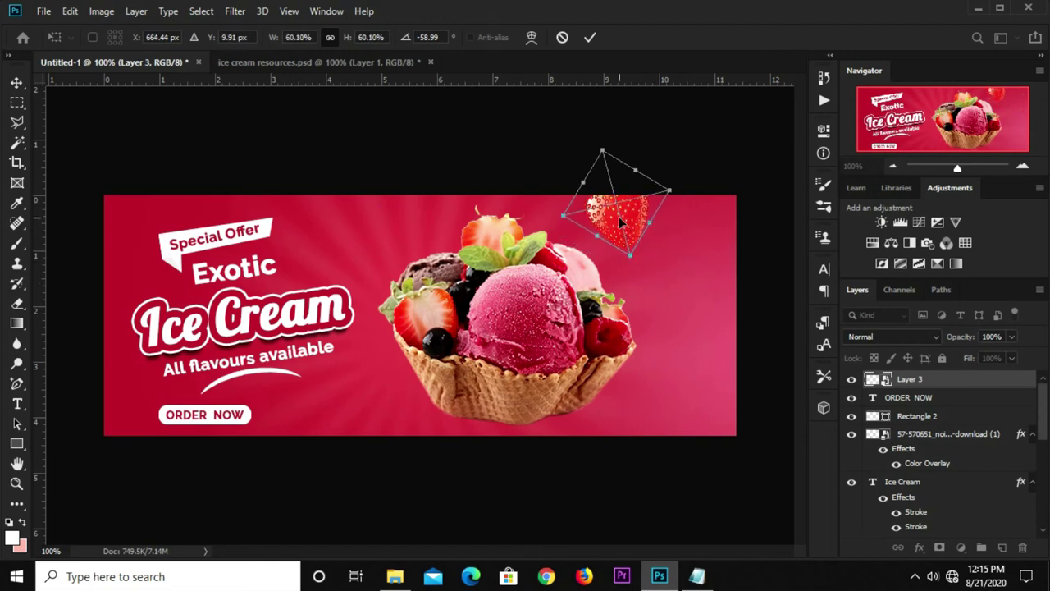
pyautogui.moveTo(619, 215); pyautogui.dragTo(644, 223)
pyautogui.moveTo(650, 261); pyautogui.dragTo(657, 243)
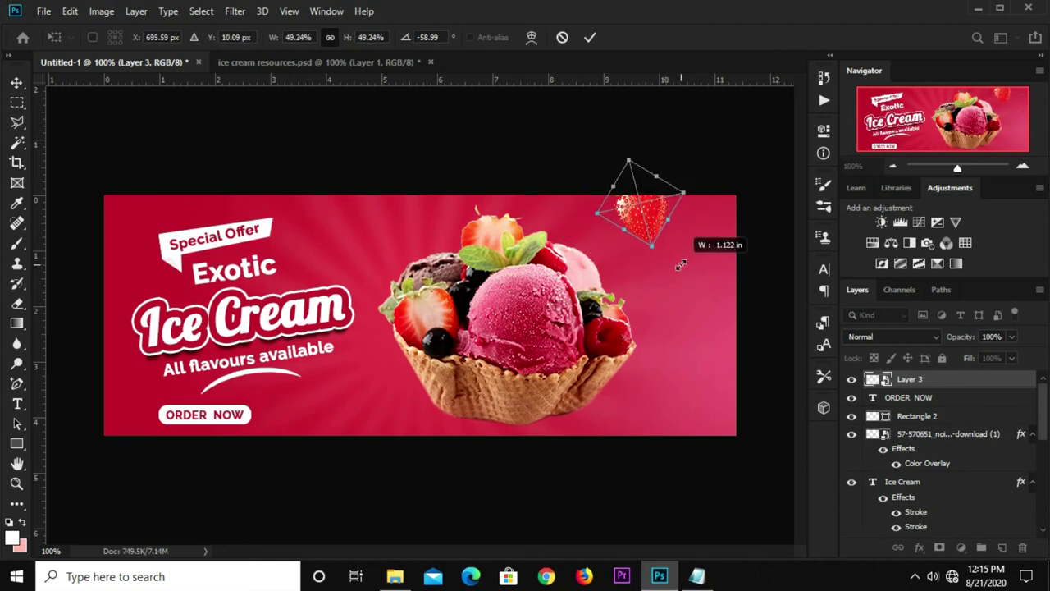
pyautogui.press('Return')
pyautogui.hotkey('ctrl', 'alt', 'f')
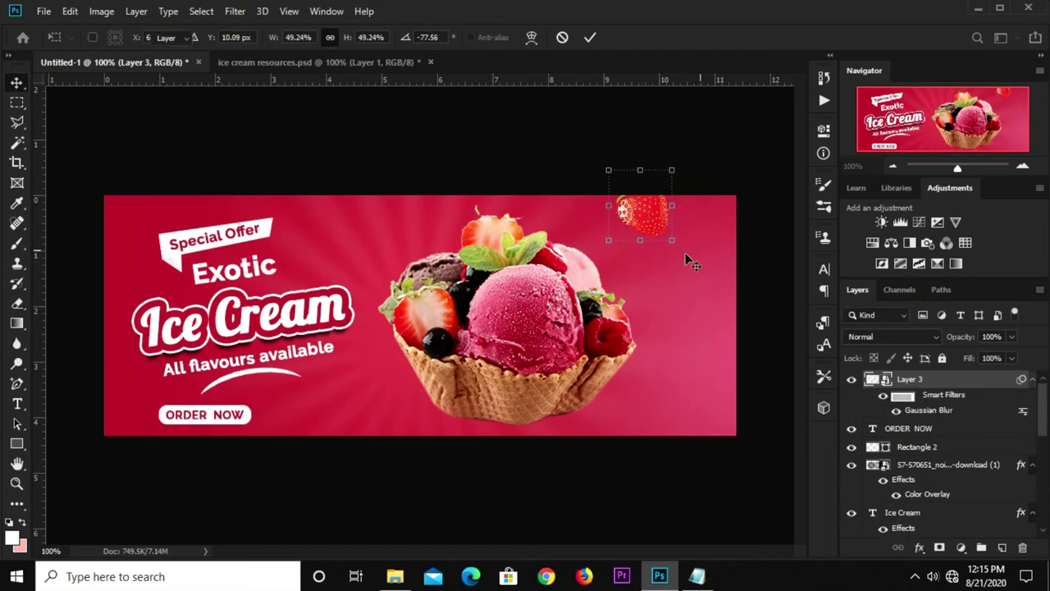
# Step: Duplicate the blurred strawberry and place the copy on the banner's right edge
pyautogui.press('ctrl')
pyautogui.hotkey('ctrl', 'j')
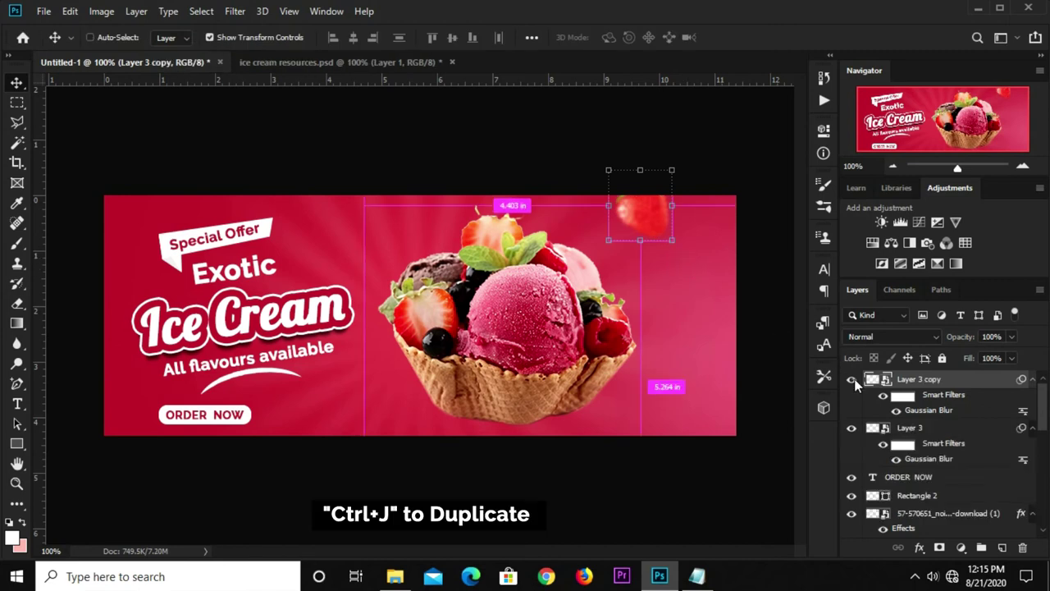
pyautogui.moveTo(641, 209); pyautogui.dragTo(725, 302)
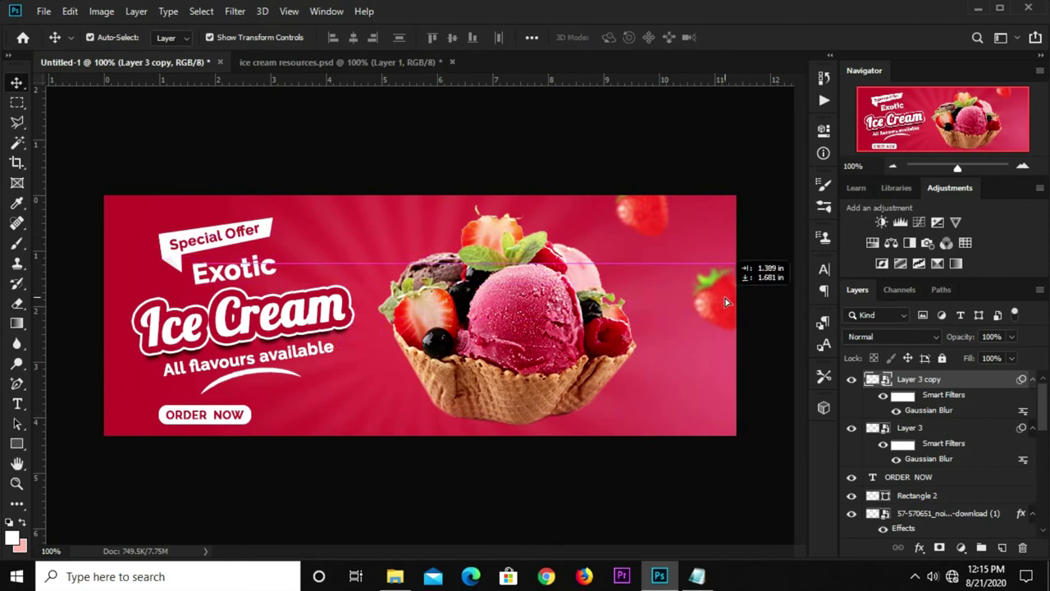
pyautogui.moveTo(725, 301); pyautogui.dragTo(731, 384)
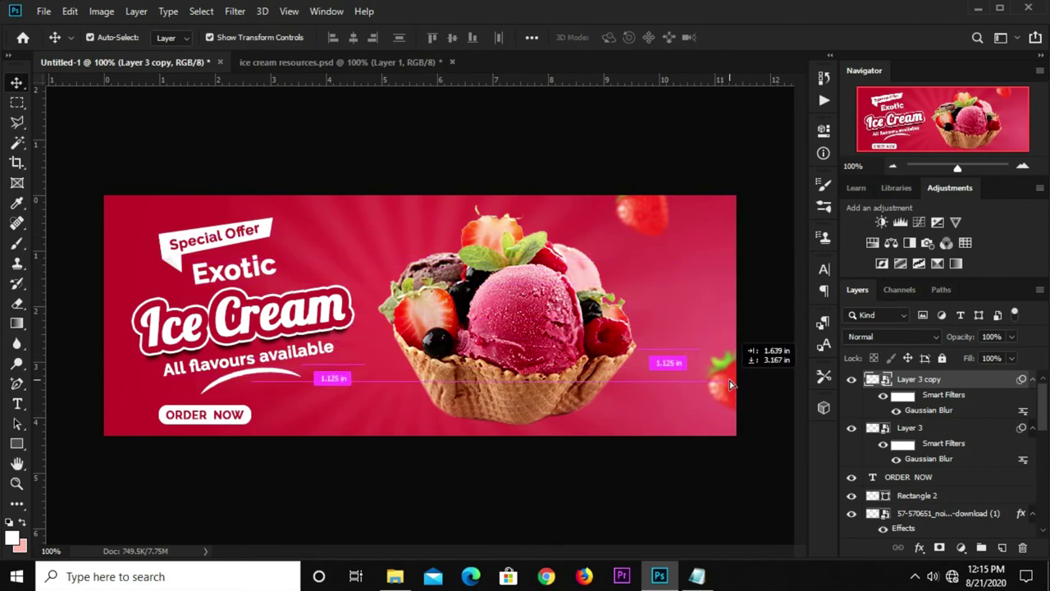
# Step: Add another strawberry copy along the bottom edge, rotated and scaled to about 29%
pyautogui.hotkey('ctrl', 'j')
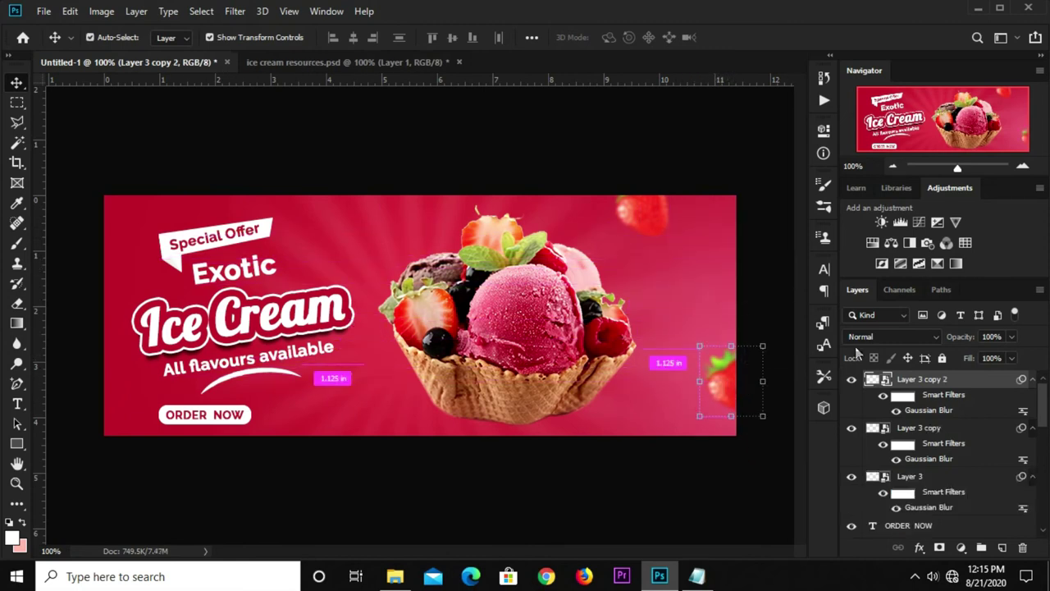
pyautogui.moveTo(735, 396)
pyautogui.mouseDown()
pyautogui.moveTo(390, 418)
pyautogui.moveTo(382, 387)
pyautogui.moveTo(348, 369)
pyautogui.moveTo(385, 419)
pyautogui.moveTo(377, 422)
pyautogui.mouseUp()
pyautogui.hotkey('ctrl', 't')
pyautogui.press('Return')
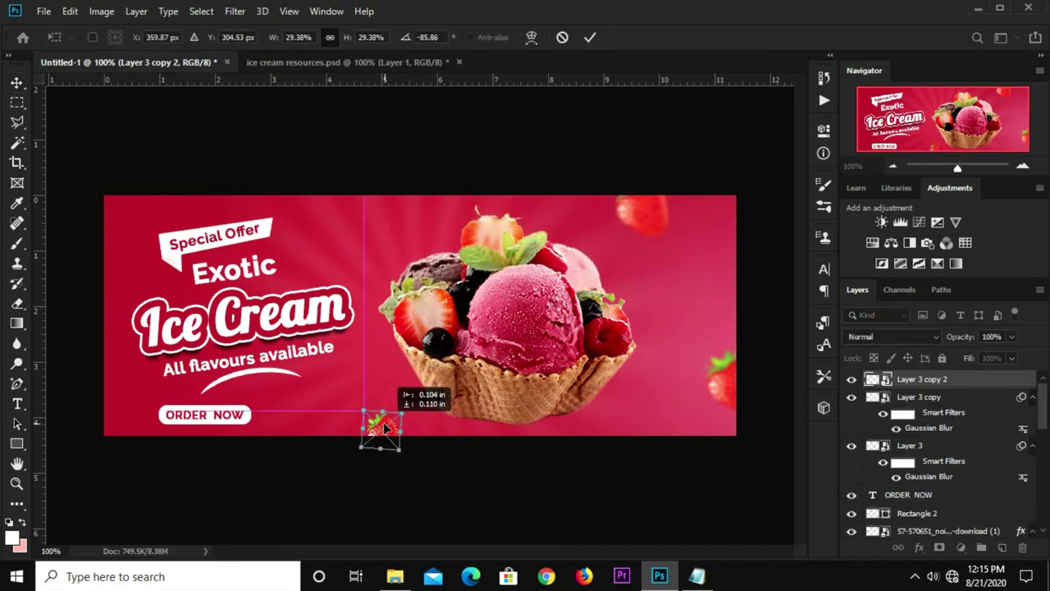
pyautogui.press('Return')
# Step: Add a Curves layer clipped to the ice cream image, pulling the curve slightly down
pyautogui.click(517, 337)
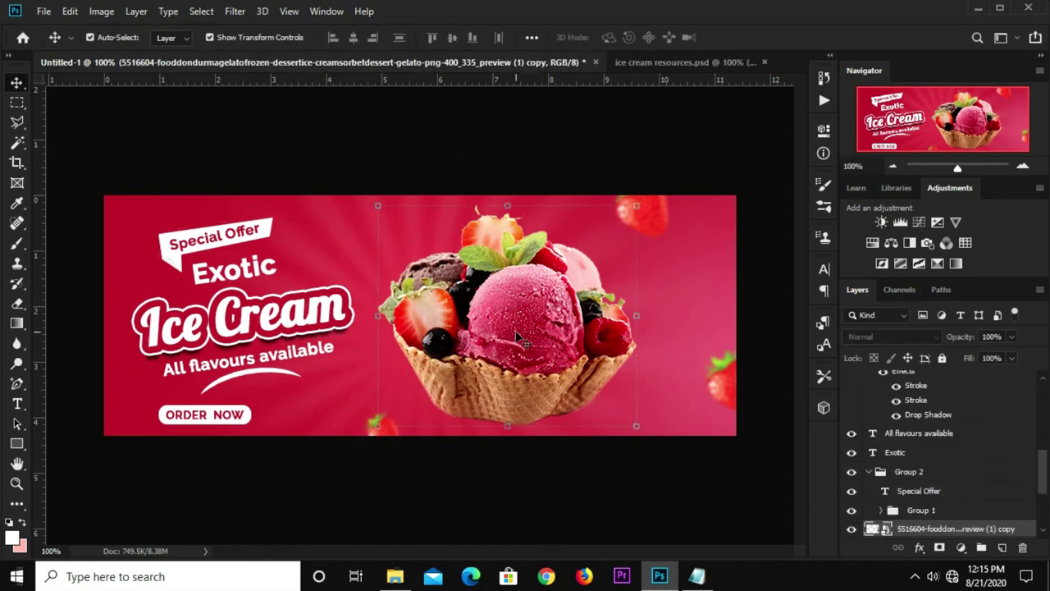
pyautogui.scroll(-1, 991, 411)
pyautogui.scroll(-1, 978, 442)
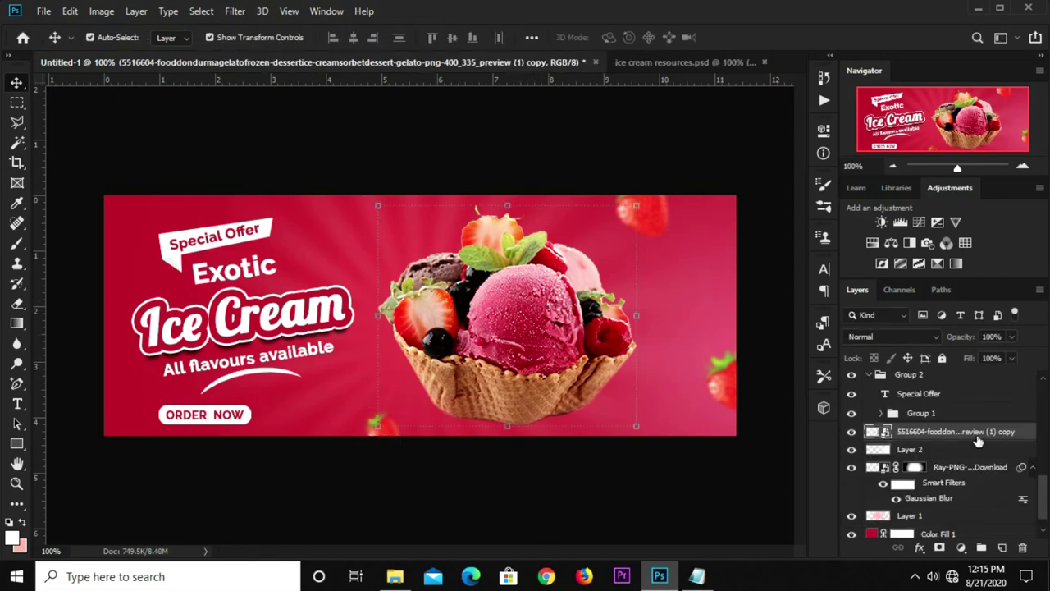
pyautogui.click(960, 548)
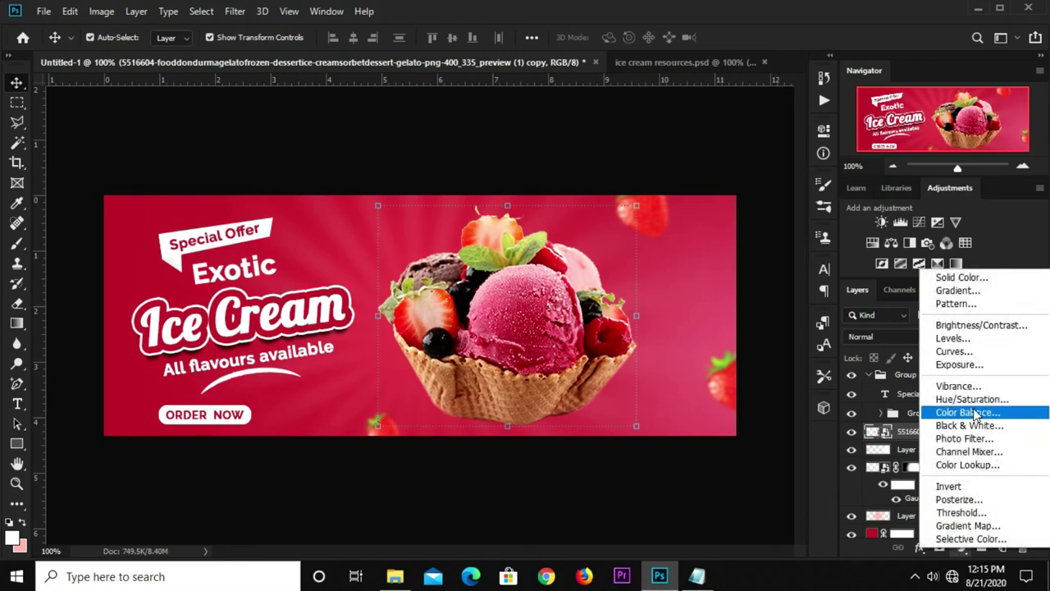
pyautogui.click(954, 351)
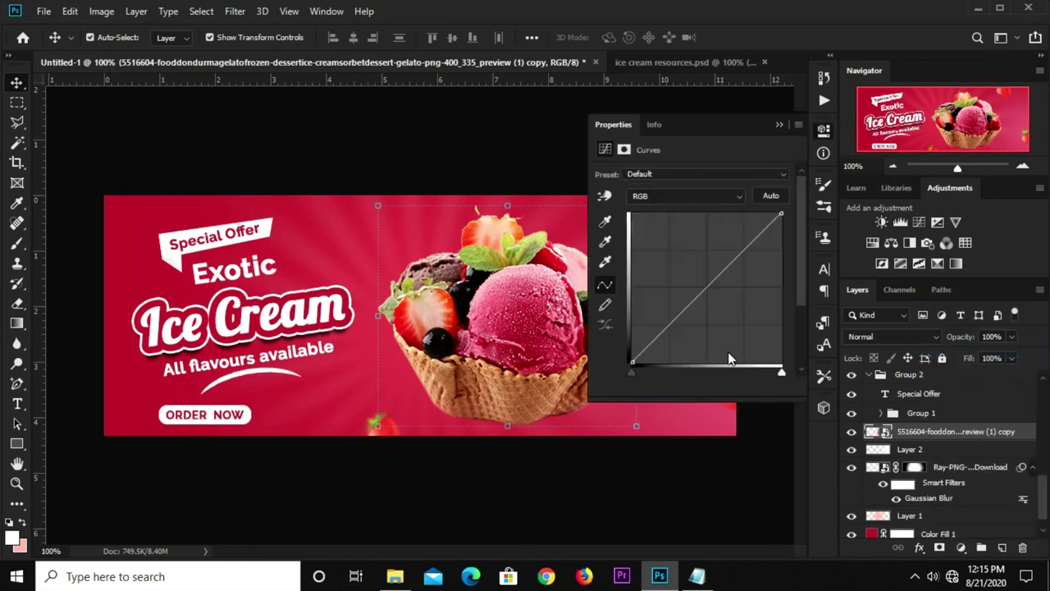
pyautogui.moveTo(687, 306); pyautogui.dragTo(691, 315)
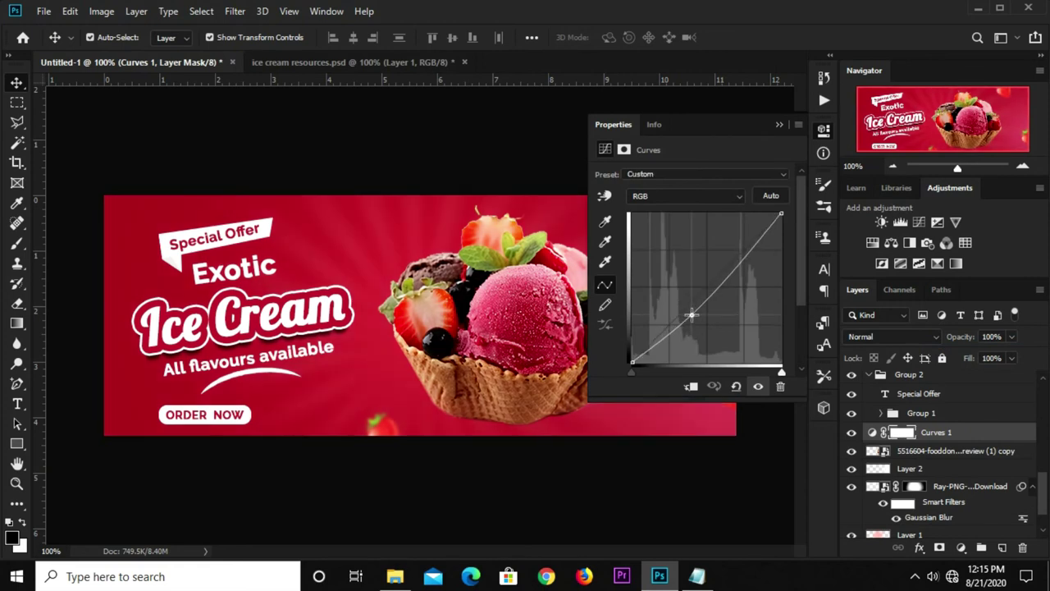
pyautogui.click(690, 387)
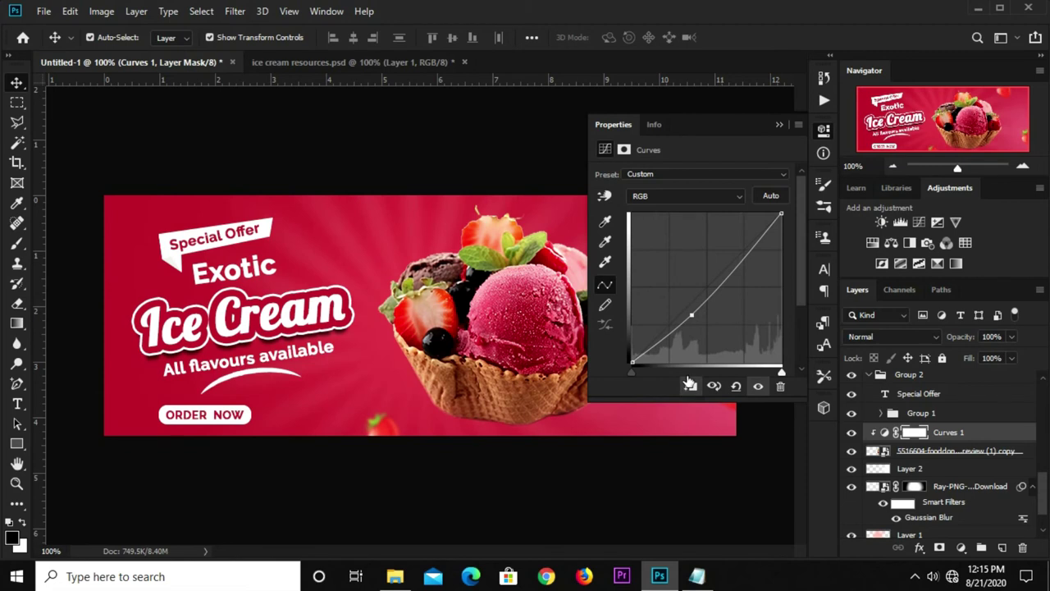
pyautogui.click(780, 127)
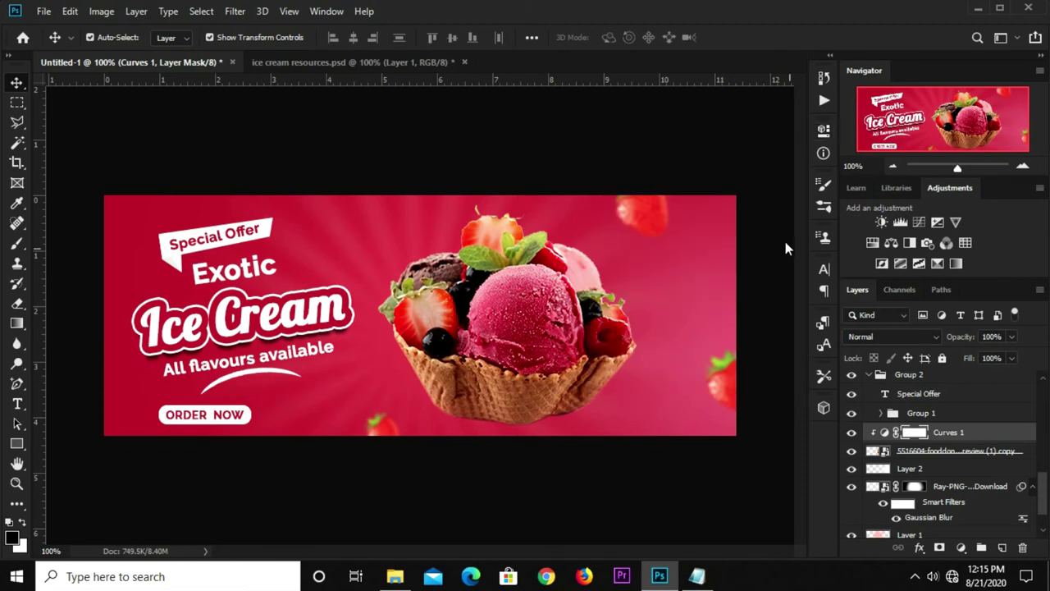
pyautogui.click(852, 433)
# Step: Bring the price-tag line drawing from the resources document into the banner
pyautogui.click(852, 432)
pyautogui.click(304, 62)
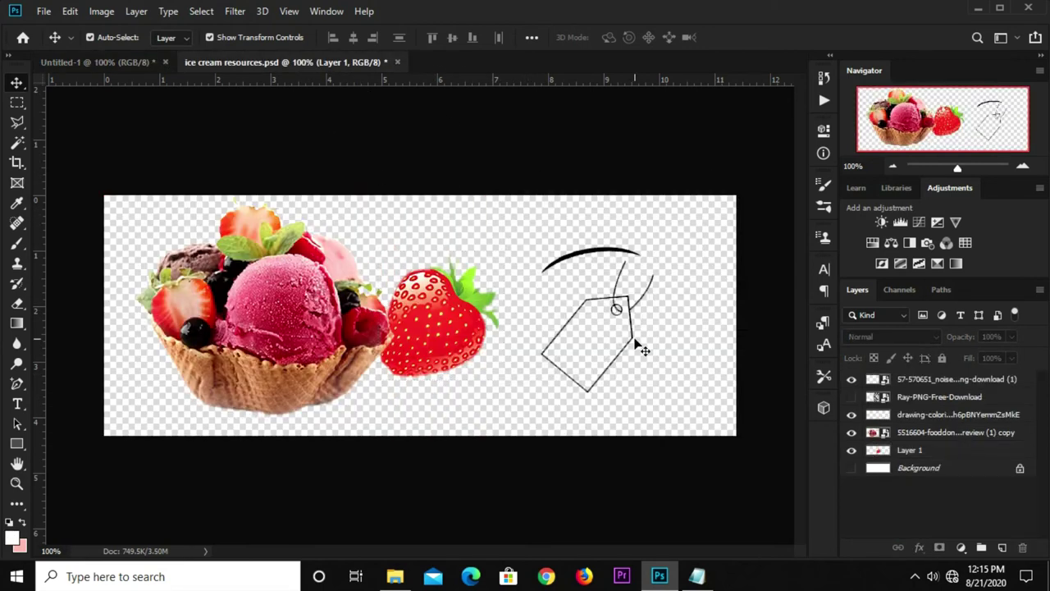
pyautogui.click(624, 304)
pyautogui.click(613, 305)
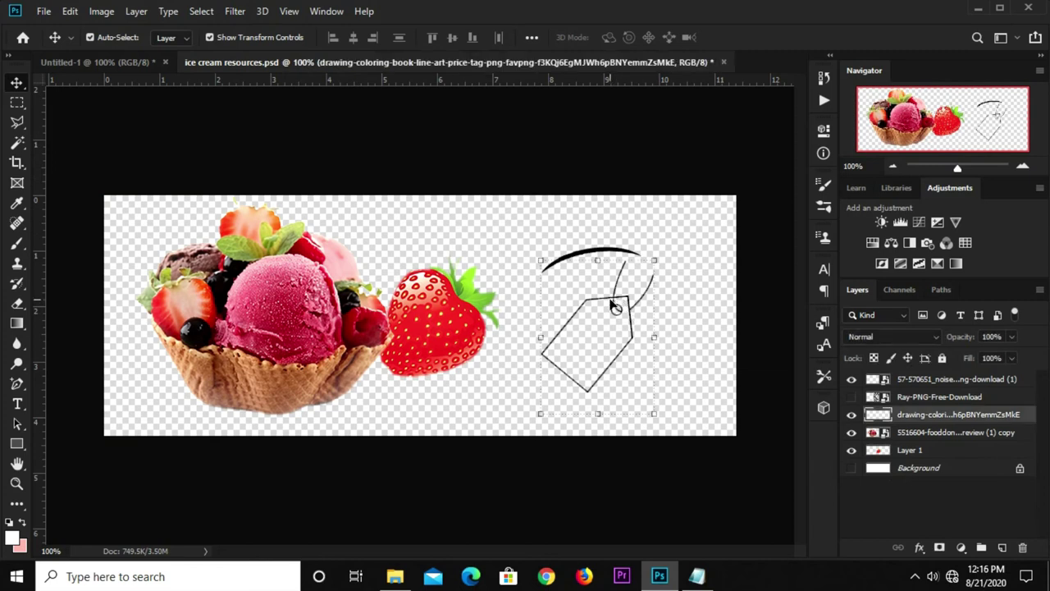
pyautogui.click(136, 62)
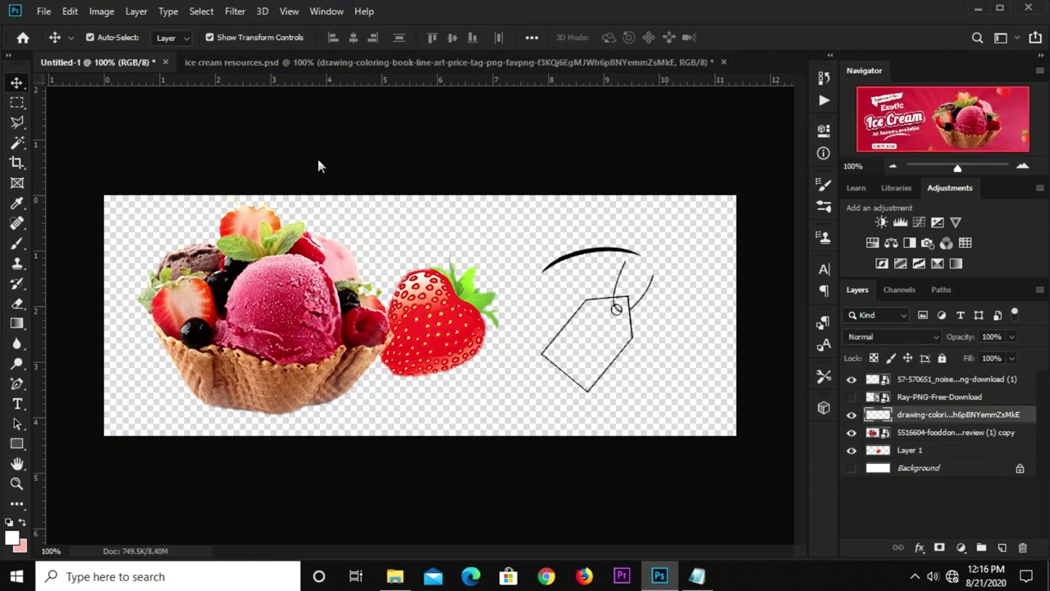
pyautogui.moveTo(572, 274); pyautogui.dragTo(644, 334)
# Step: Move the tag to the right side, rotate it about 22° clockwise, and scale to ~76%
pyautogui.hotkey('ctrl', 't')
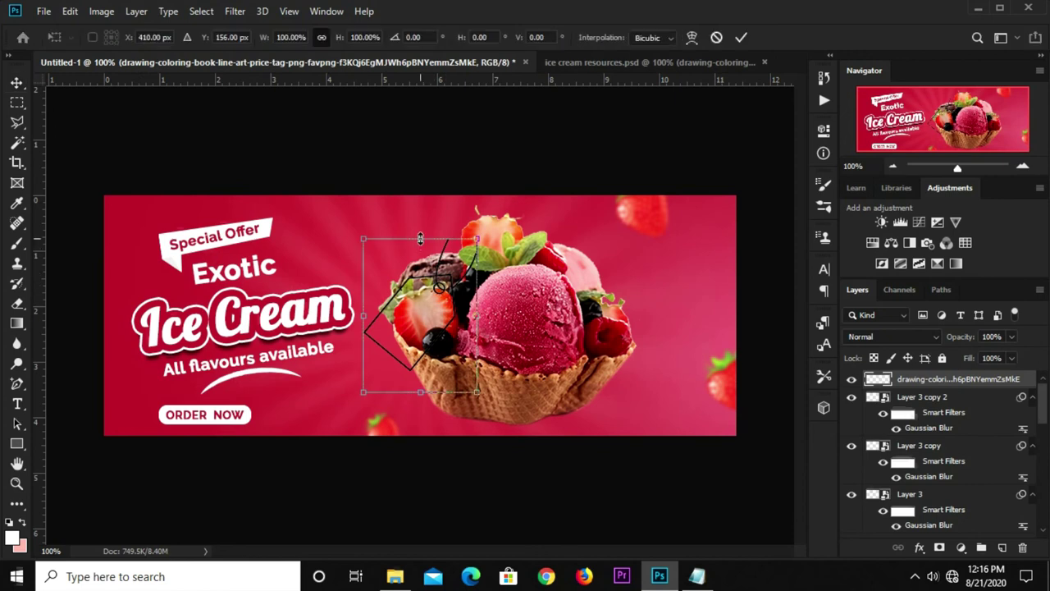
pyautogui.moveTo(409, 300); pyautogui.dragTo(681, 303)
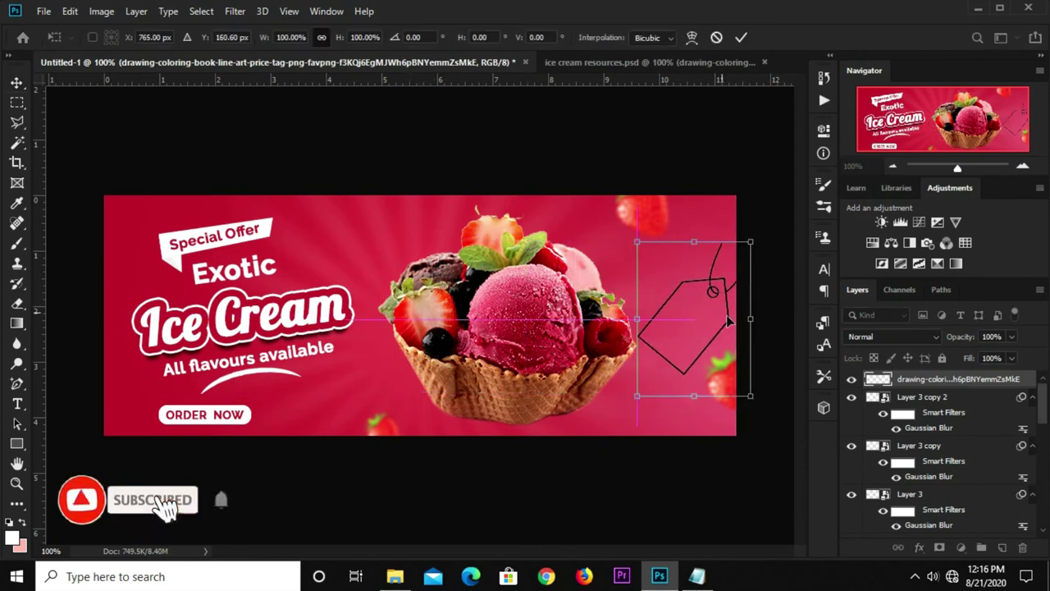
pyautogui.moveTo(768, 324); pyautogui.dragTo(763, 345)
pyautogui.moveTo(619, 379); pyautogui.dragTo(655, 343)
pyautogui.moveTo(722, 300)
pyautogui.mouseDown()
pyautogui.moveTo(700, 309)
pyautogui.moveTo(694, 296)
pyautogui.mouseUp()
pyautogui.moveTo(756, 273); pyautogui.dragTo(760, 298)
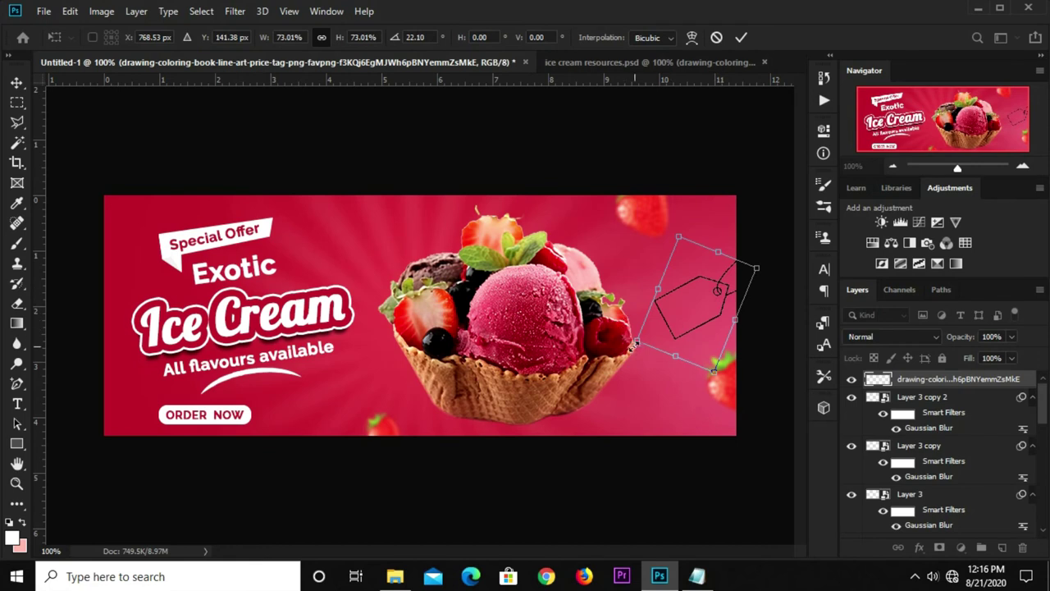
pyautogui.moveTo(637, 345); pyautogui.dragTo(633, 343)
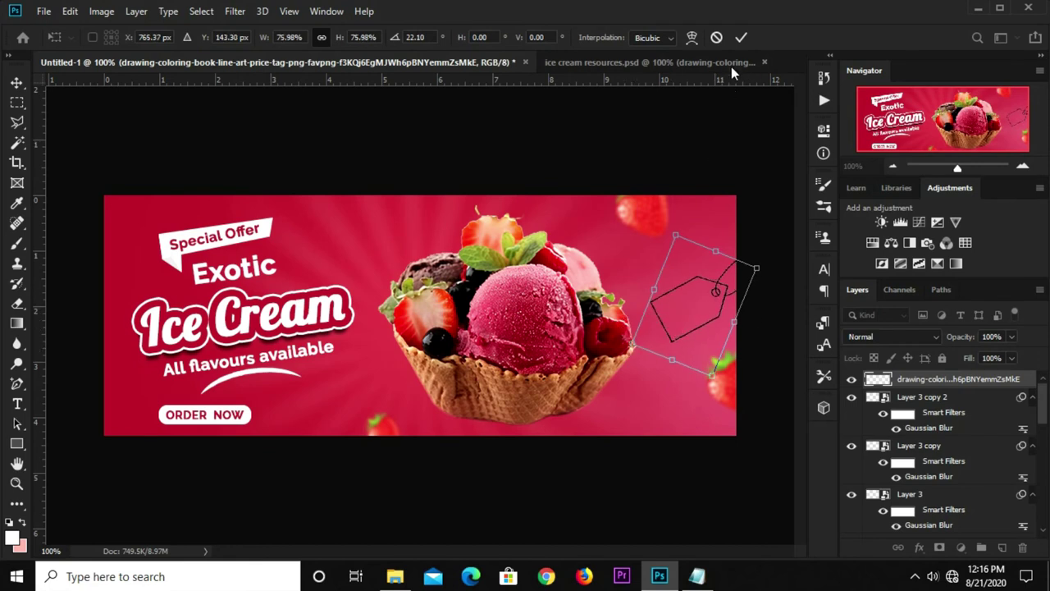
pyautogui.click(740, 37)
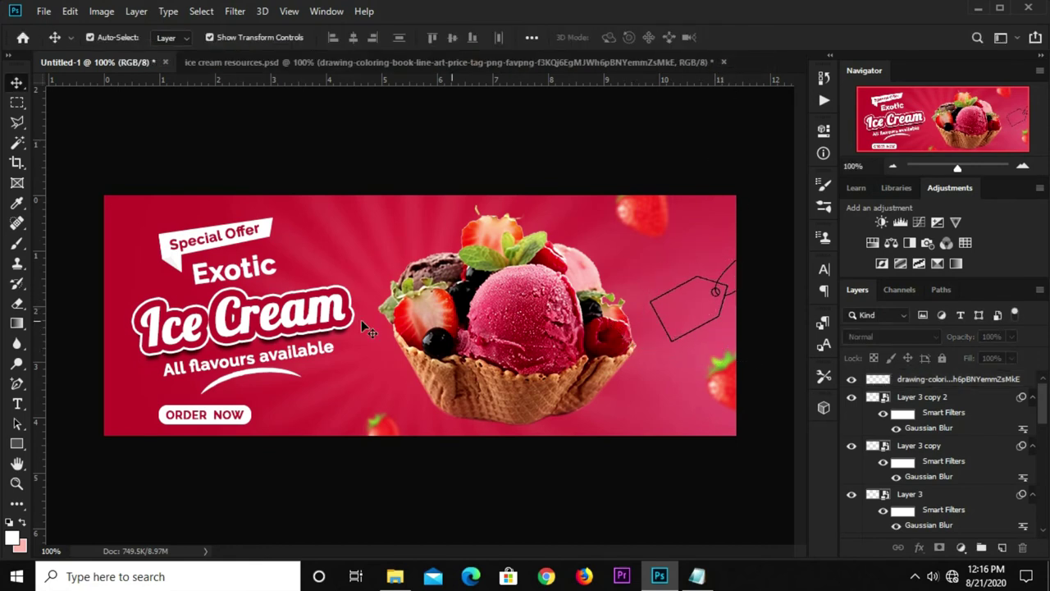
# Step: Select the white curved swoosh layer beneath the tagline
pyautogui.click(276, 376)
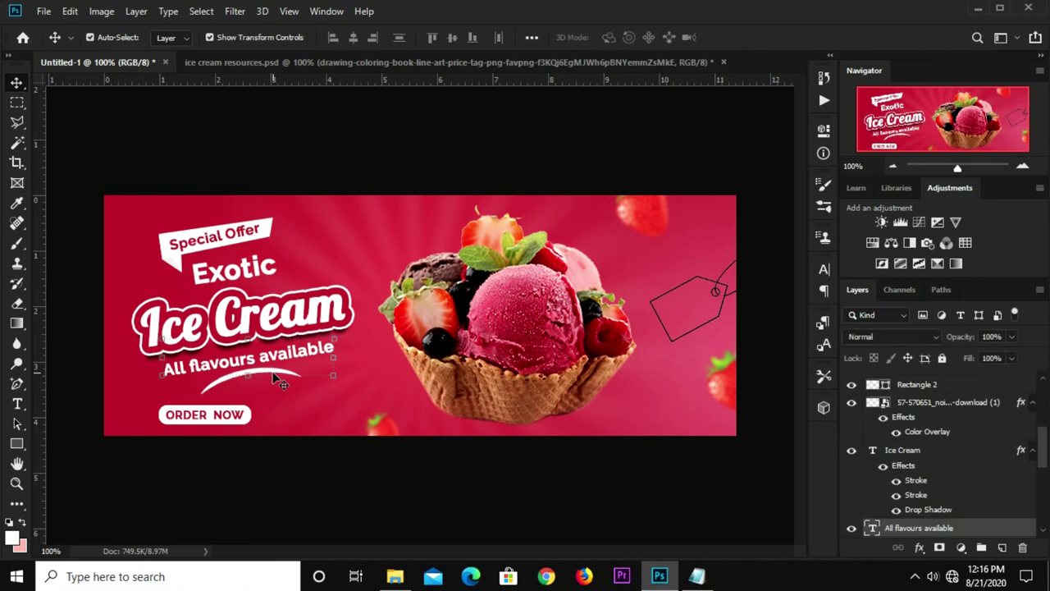
pyautogui.click(297, 484)
pyautogui.click(235, 386)
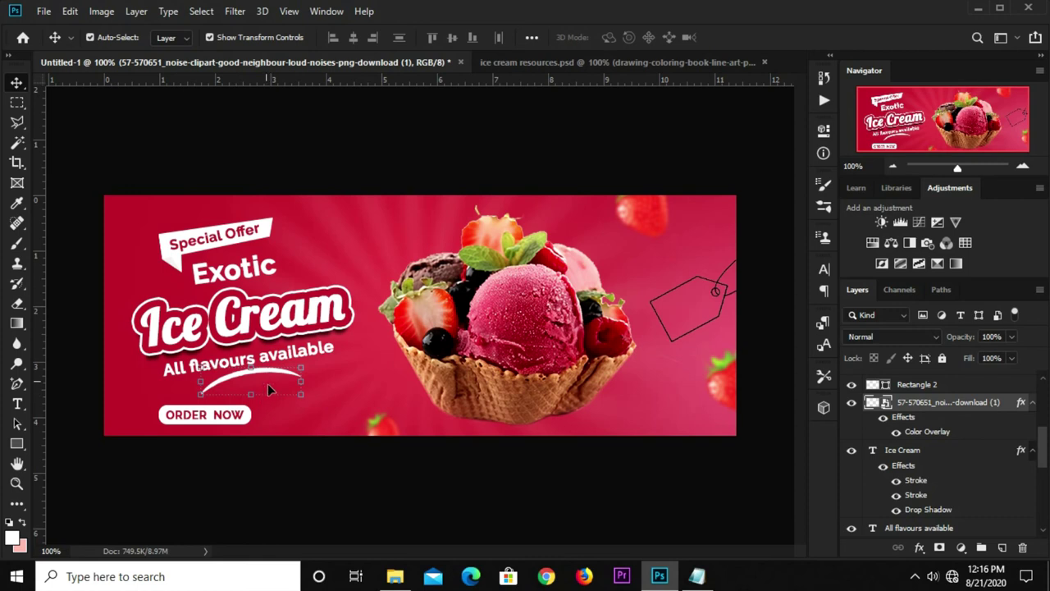
# Step: Copy the swoosh's layer style and paste it onto the price-tag layer, turning it white
pyautogui.rightClick(913, 408)
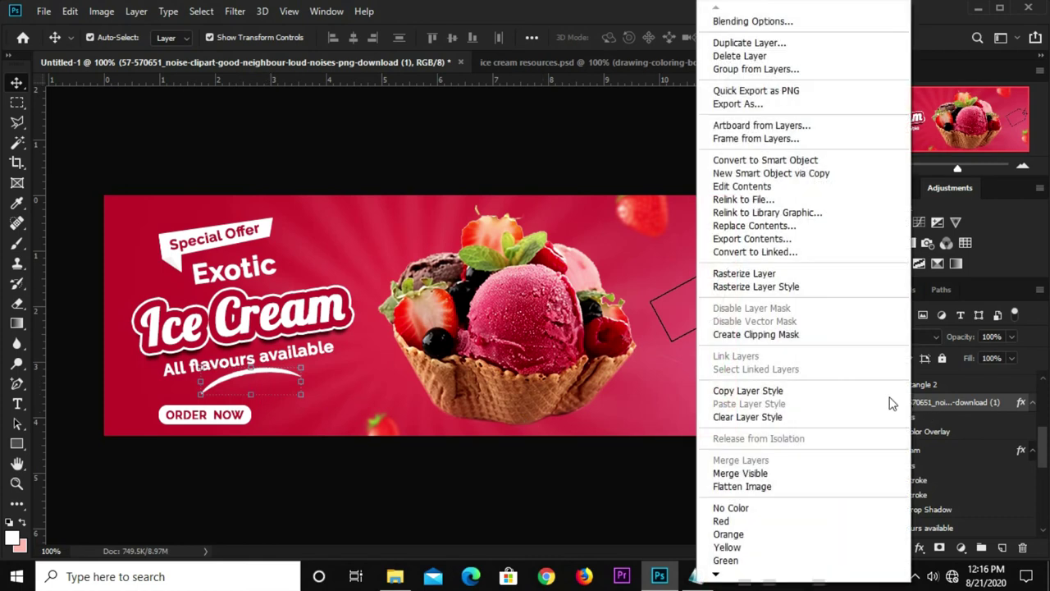
pyautogui.click(739, 392)
pyautogui.click(719, 289)
pyautogui.click(718, 288)
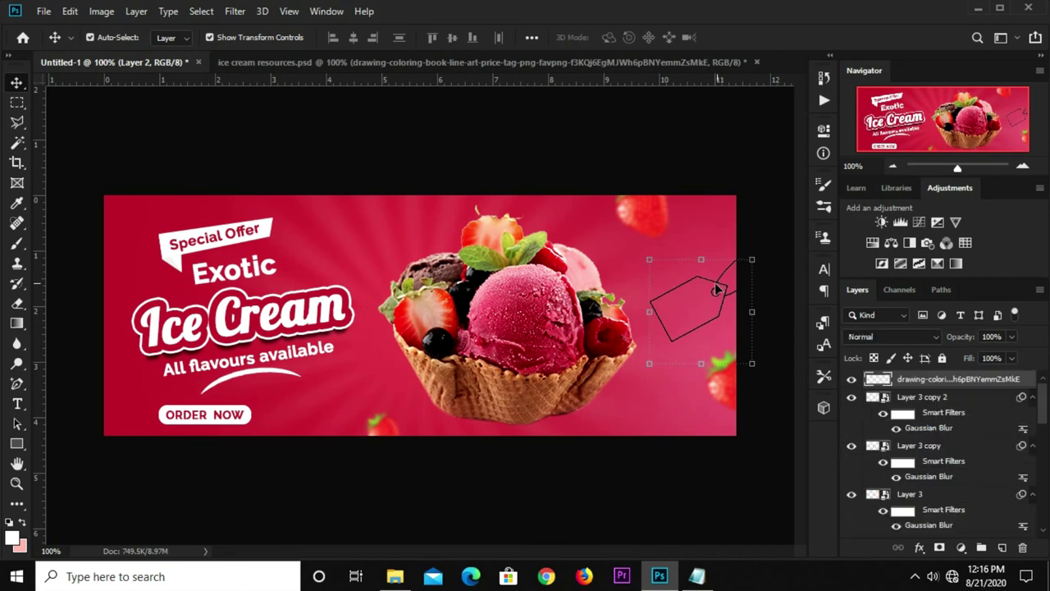
pyautogui.rightClick(921, 385)
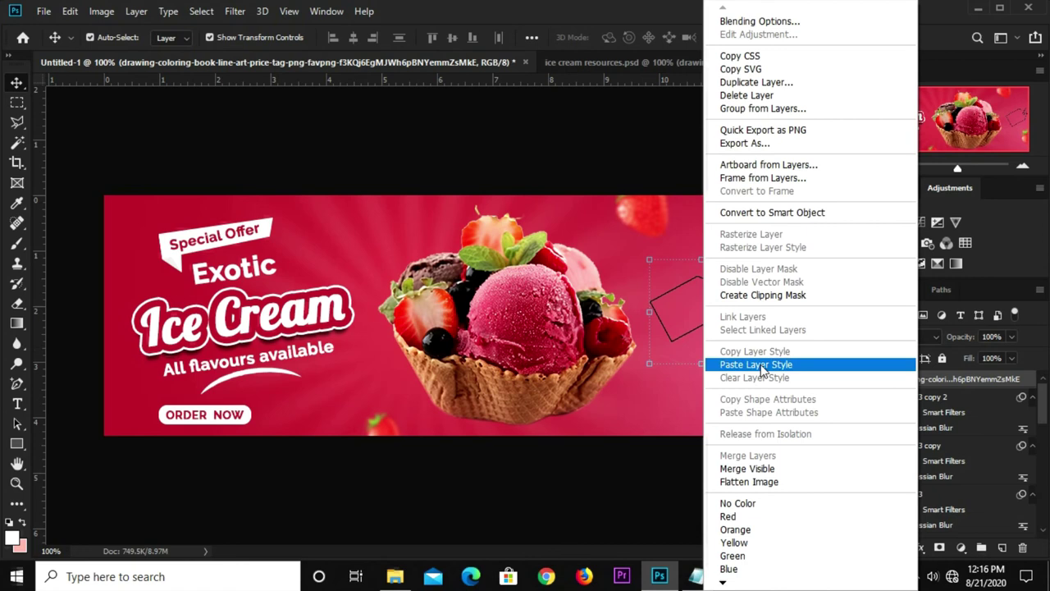
pyautogui.click(761, 370)
pyautogui.click(607, 464)
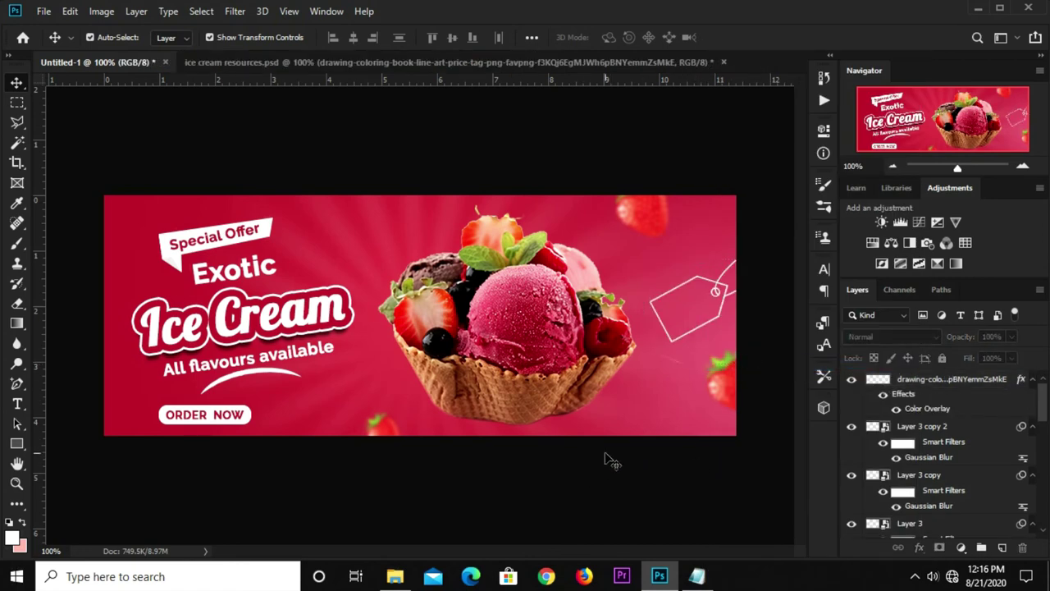
# Step: Add a '50%' text below the price tag and color it white (#ffffff)
pyautogui.click(17, 403)
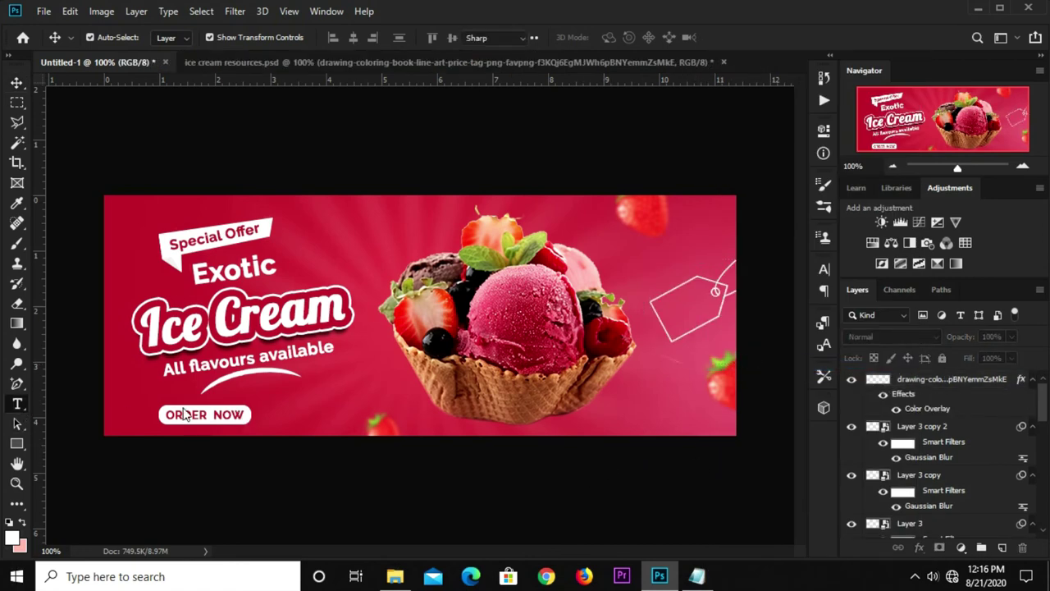
pyautogui.click(640, 397)
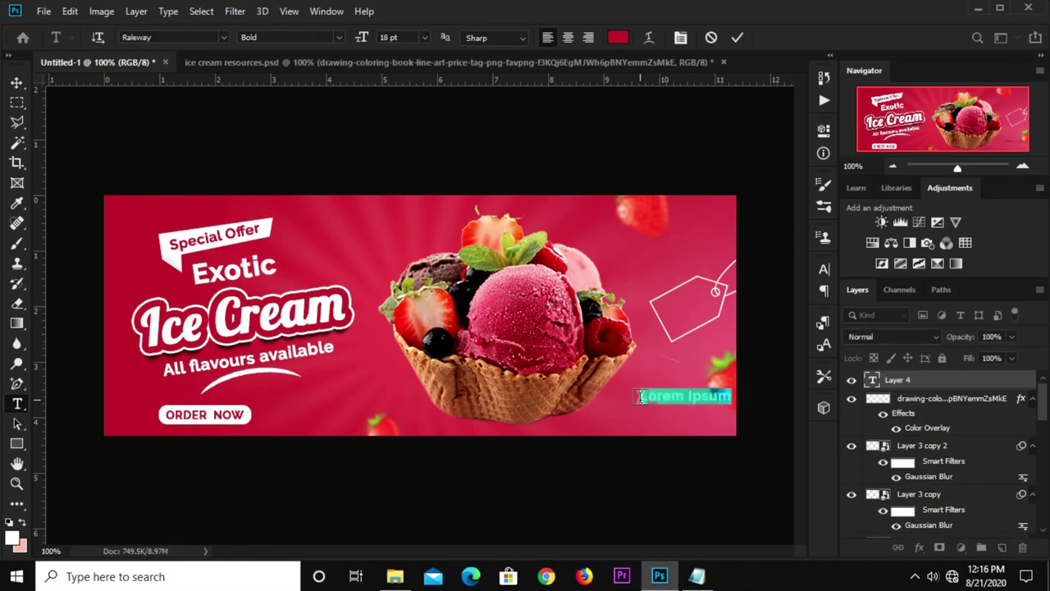
pyautogui.write('50%')
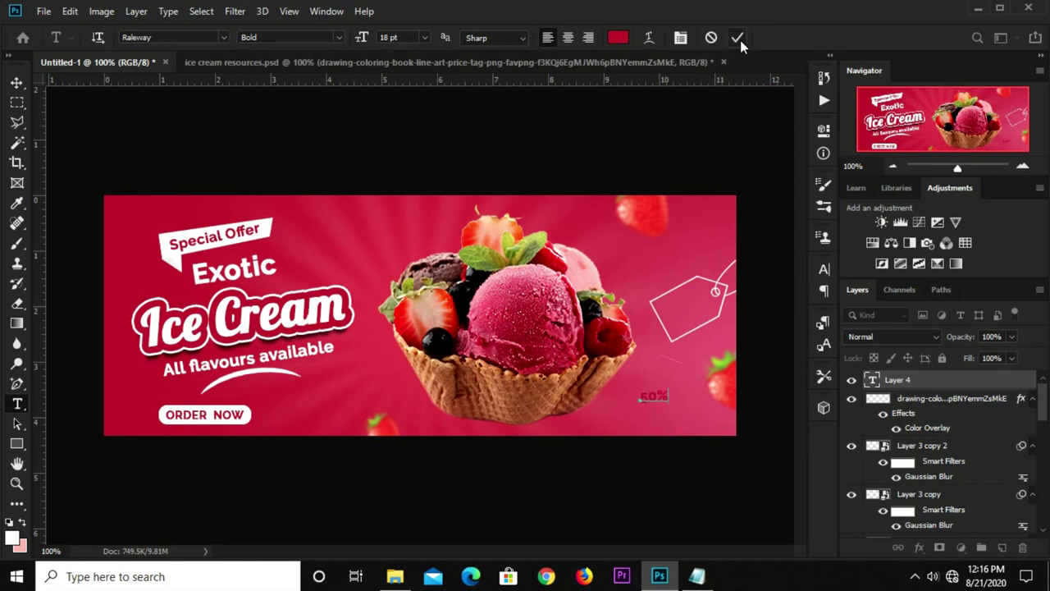
pyautogui.click(740, 40)
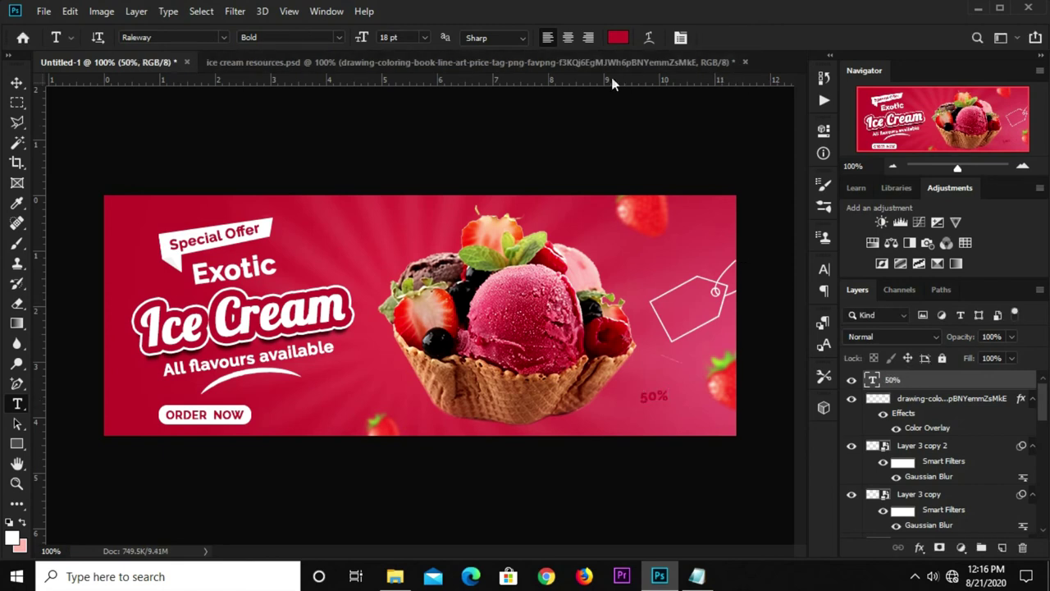
pyautogui.click(616, 42)
pyautogui.click(519, 274)
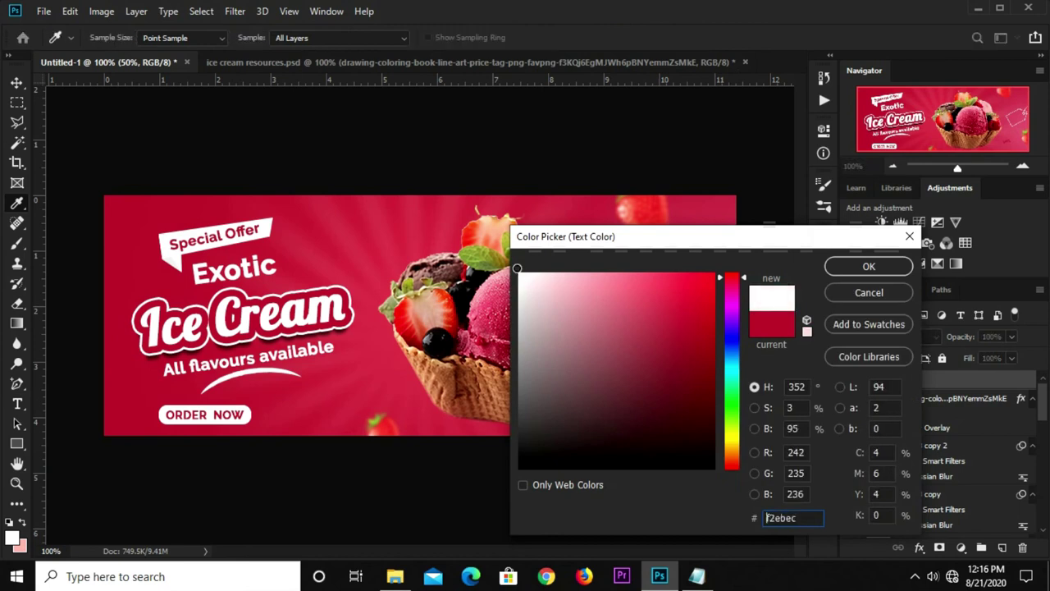
pyautogui.click(869, 266)
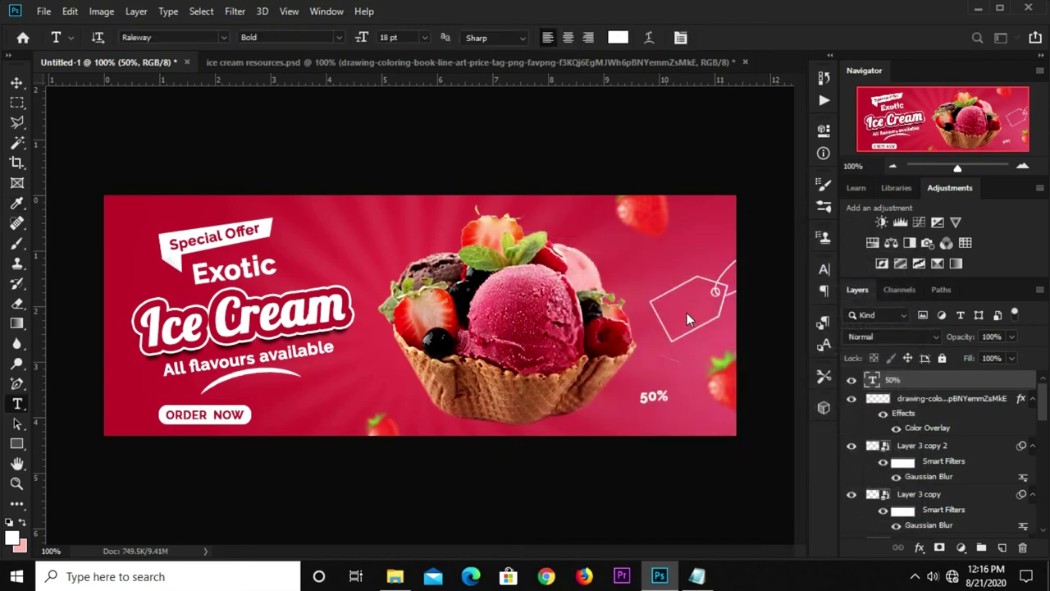
pyautogui.click(16, 83)
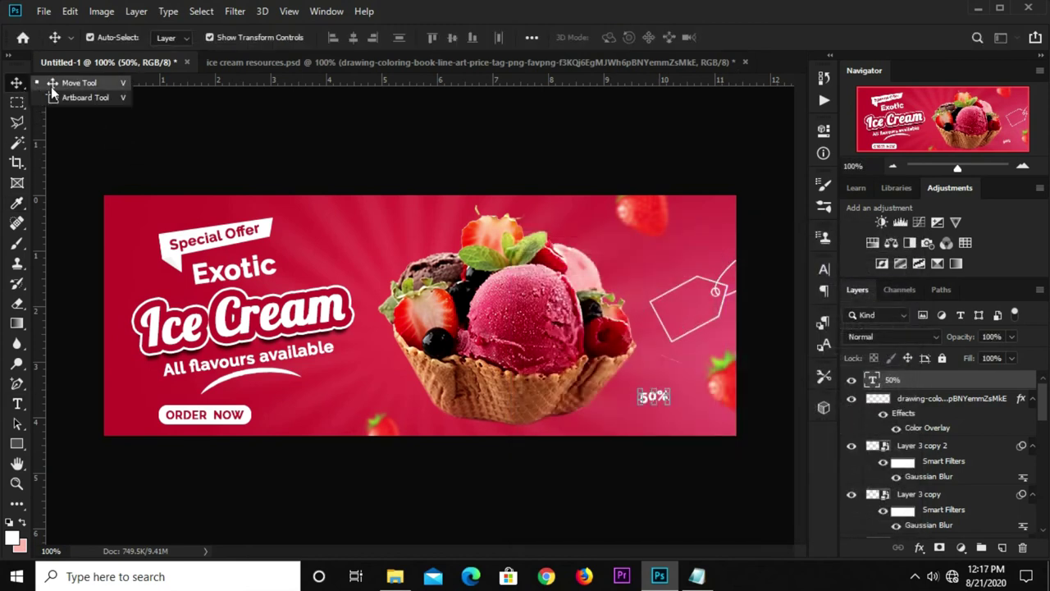
# Step: Set the 50% text's font to Accidental Presidency
pyautogui.click(825, 269)
pyautogui.click(725, 290)
pyautogui.click(732, 290)
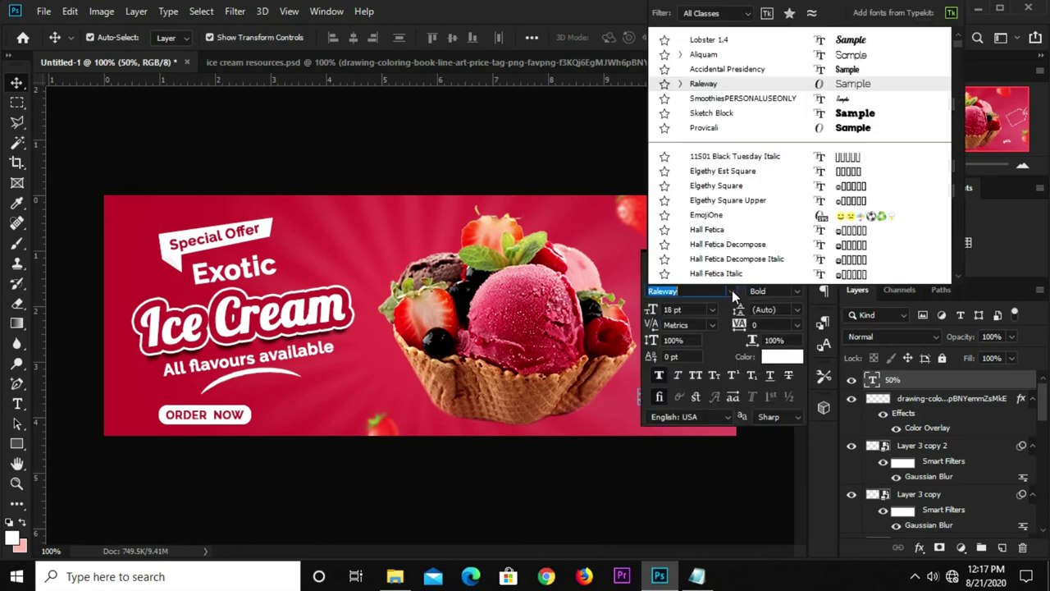
pyautogui.click(724, 71)
pyautogui.click(779, 263)
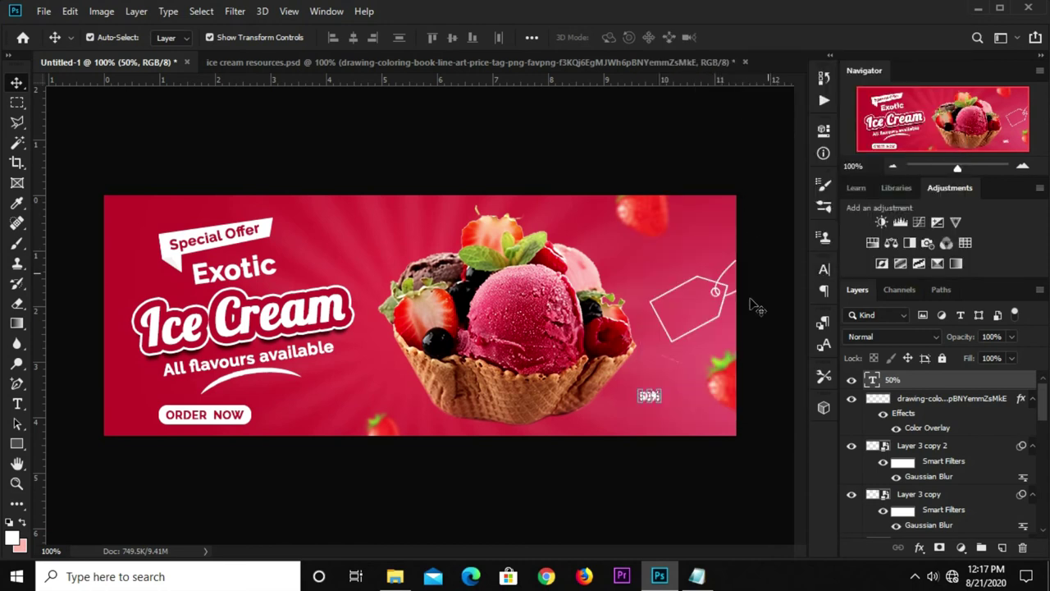
# Step: Scale the 50% text to about 238%, tilt it about 26°, and place it inside the tag
pyautogui.hotkey('ctrl', 't')
pyautogui.moveTo(661, 389); pyautogui.dragTo(685, 351)
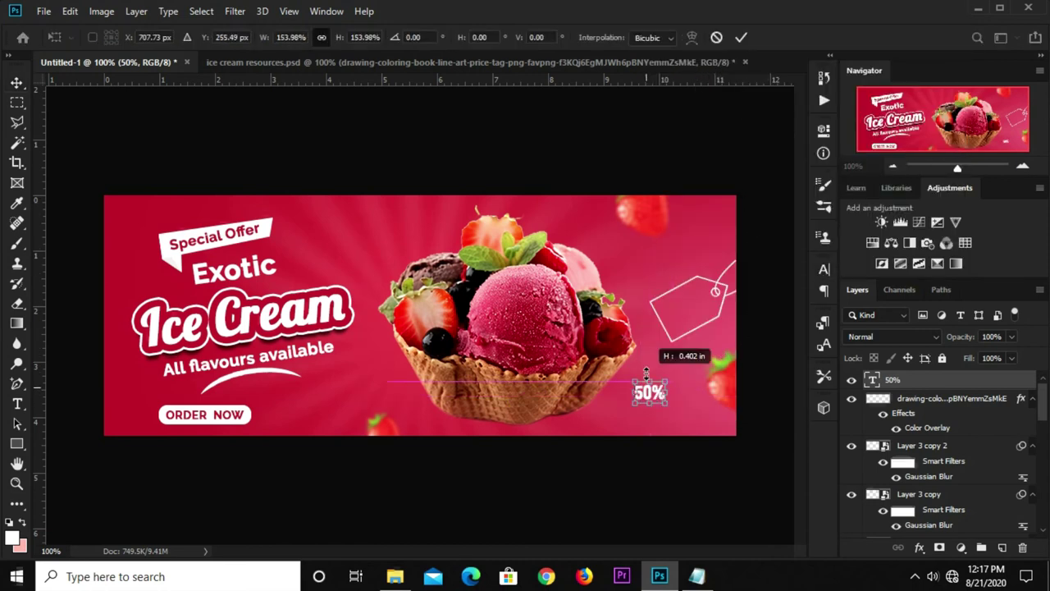
pyautogui.moveTo(660, 386)
pyautogui.mouseDown()
pyautogui.moveTo(695, 299)
pyautogui.moveTo(645, 331)
pyautogui.mouseUp()
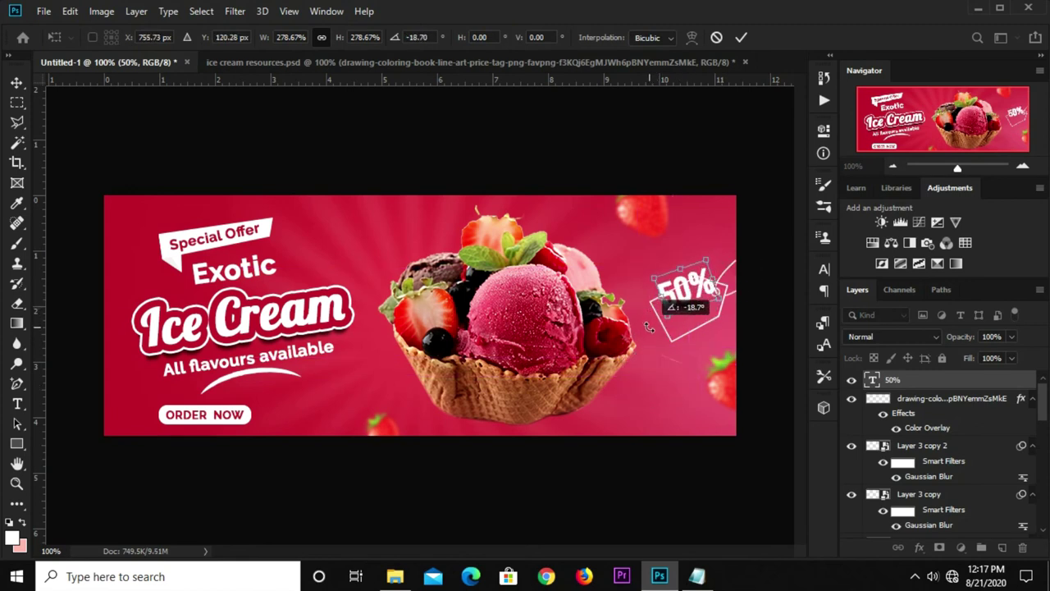
pyautogui.moveTo(681, 290); pyautogui.dragTo(686, 306)
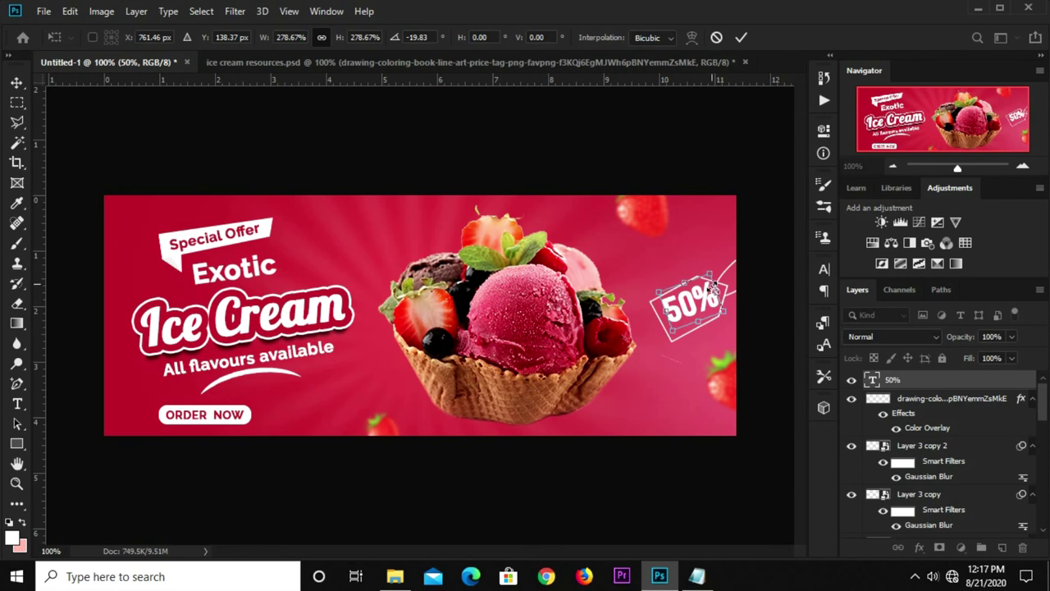
pyautogui.moveTo(725, 270); pyautogui.dragTo(690, 302)
pyautogui.press('Return')
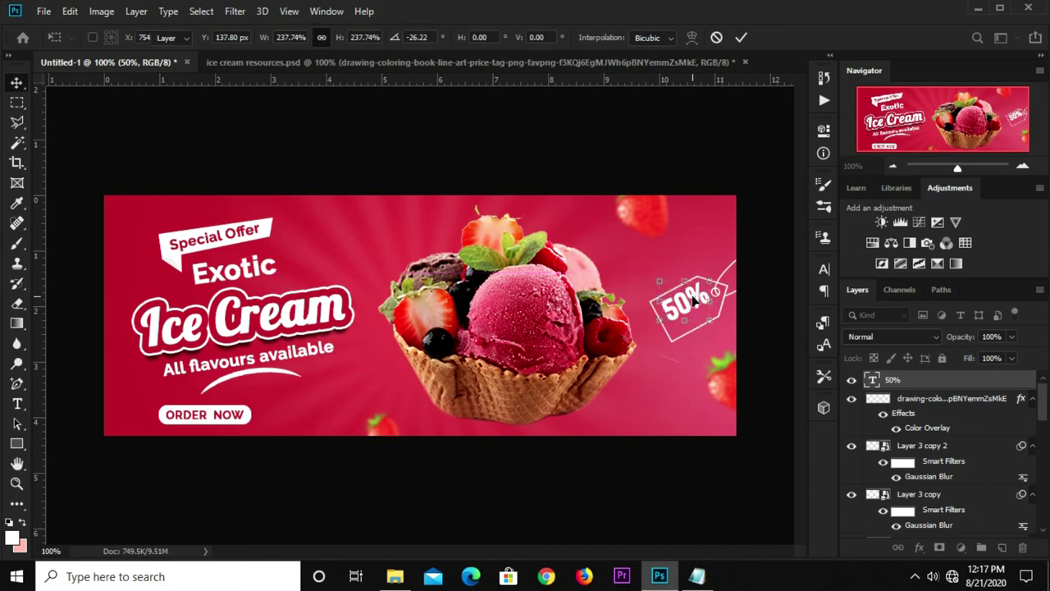
pyautogui.click(696, 159)
pyautogui.click(695, 305)
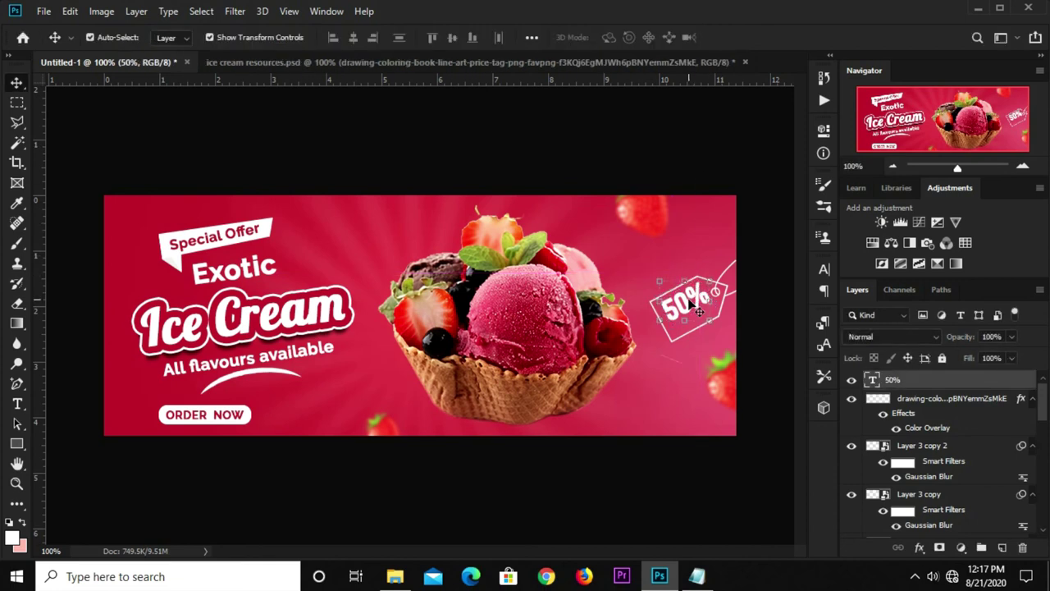
# Step: Duplicate the 50% text below itself and change the copy to 'DISCOUNT'
pyautogui.moveTo(688, 305); pyautogui.dragTo(685, 371)
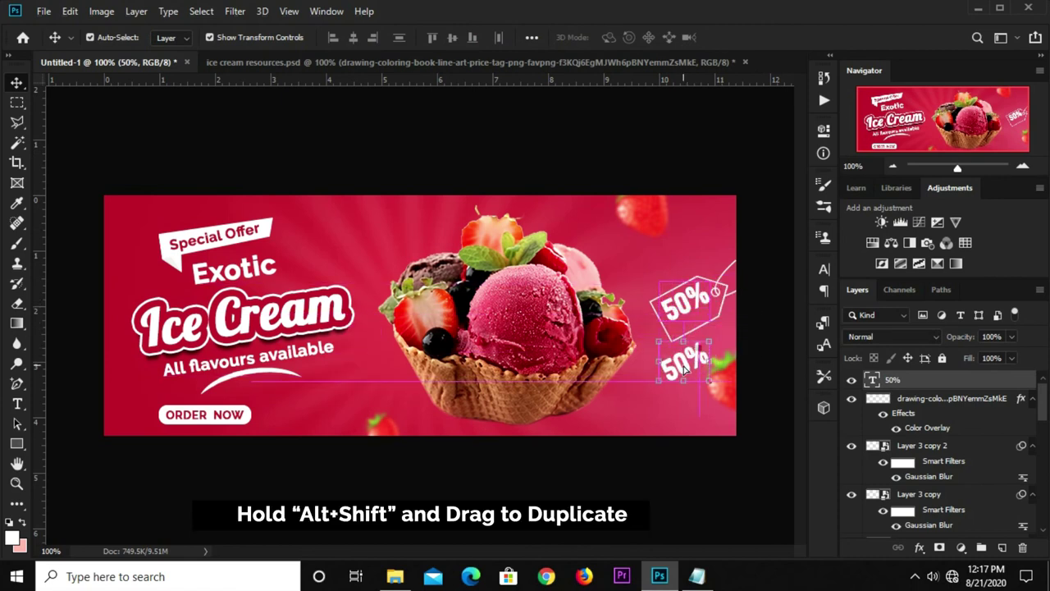
pyautogui.doubleClick(685, 370)
pyautogui.hotkey('ctrl', 'a')
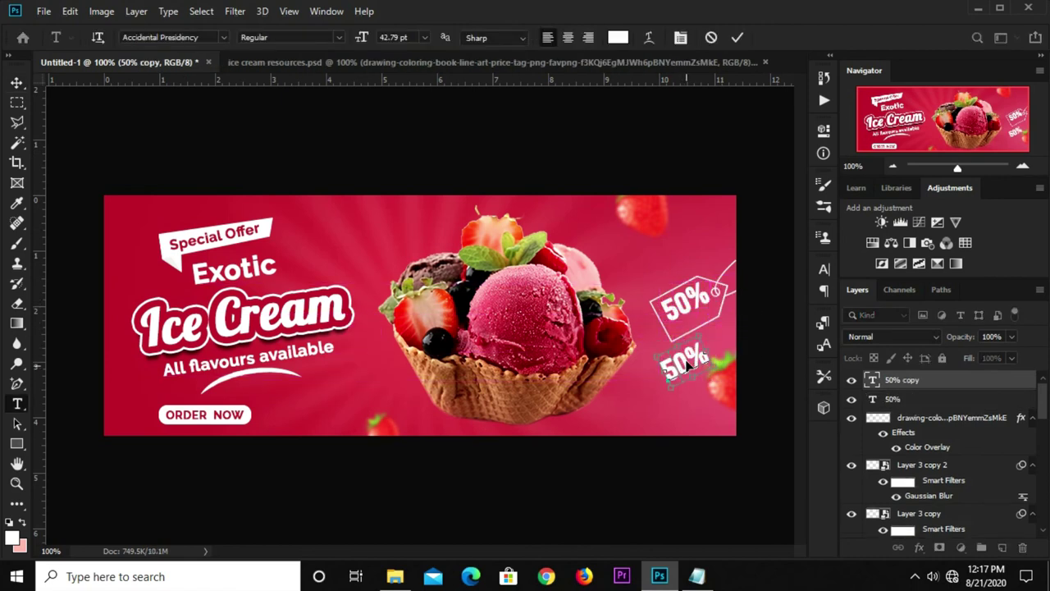
pyautogui.write('DISC')
pyautogui.write('OUNT')
pyautogui.click(737, 38)
# Step: Scale DISCOUNT to about 48%, nudge it down, and tilt it to match the tag
pyautogui.hotkey('ctrl', 't')
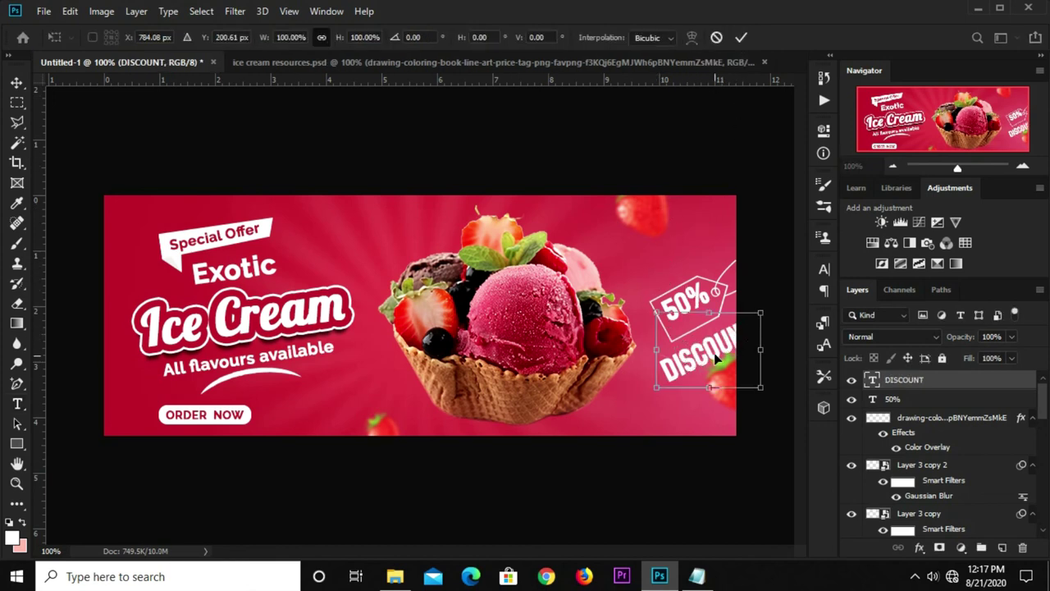
pyautogui.moveTo(761, 313)
pyautogui.mouseDown()
pyautogui.moveTo(714, 342)
pyautogui.moveTo(705, 328)
pyautogui.moveTo(717, 333)
pyautogui.mouseUp()
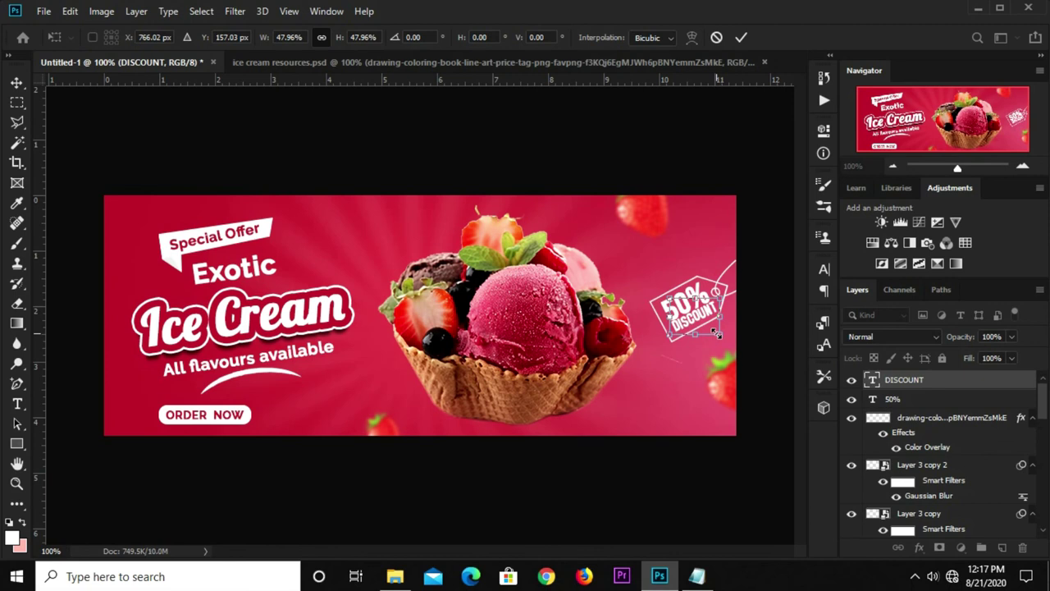
pyautogui.press('Down')
pyautogui.press('Down')
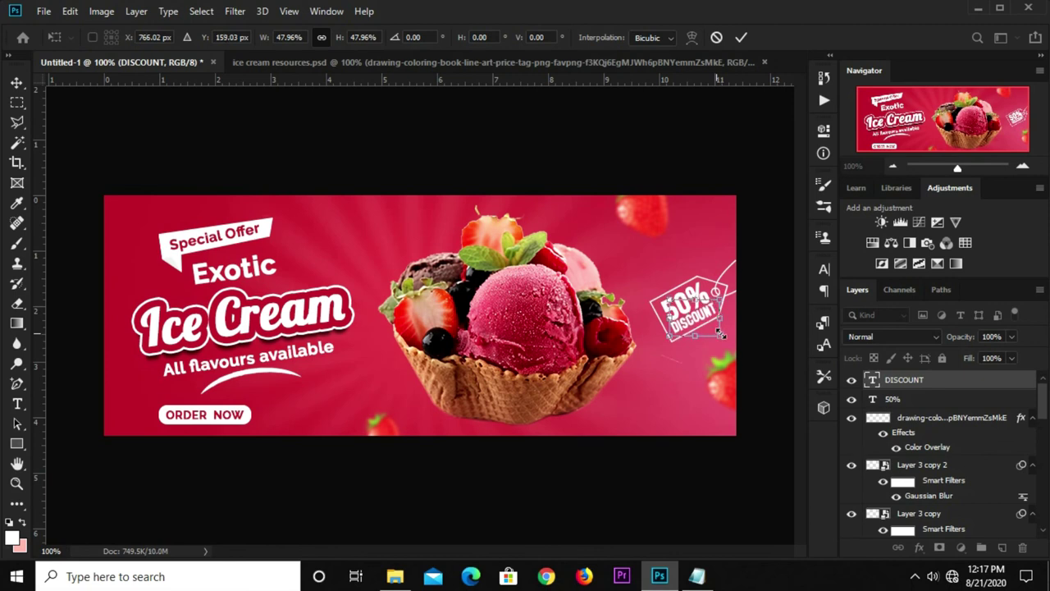
pyautogui.moveTo(737, 324); pyautogui.dragTo(738, 322)
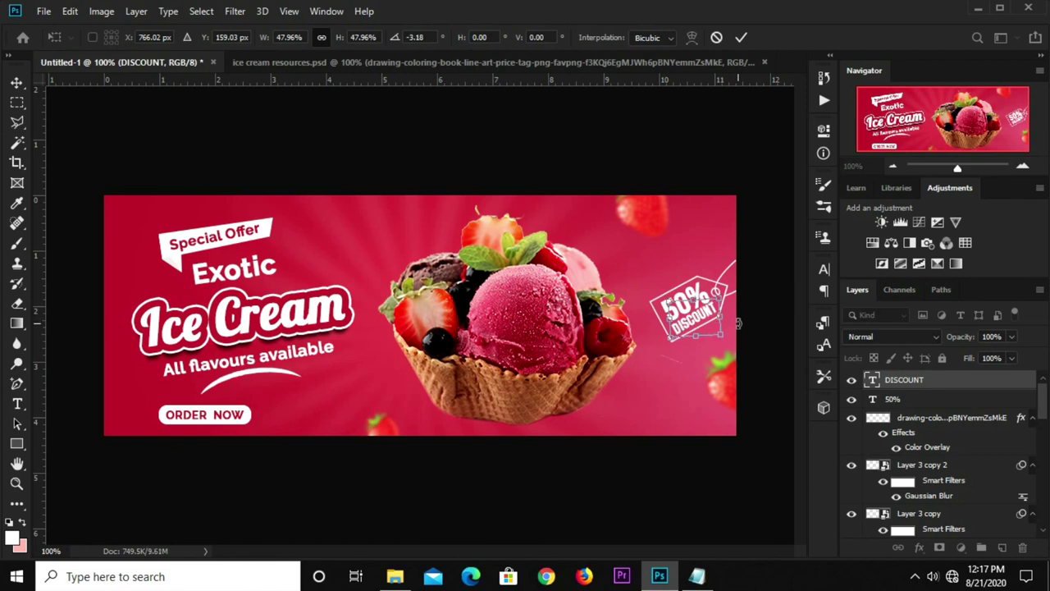
pyautogui.press('Return')
pyautogui.press('t')
pyautogui.press('v')
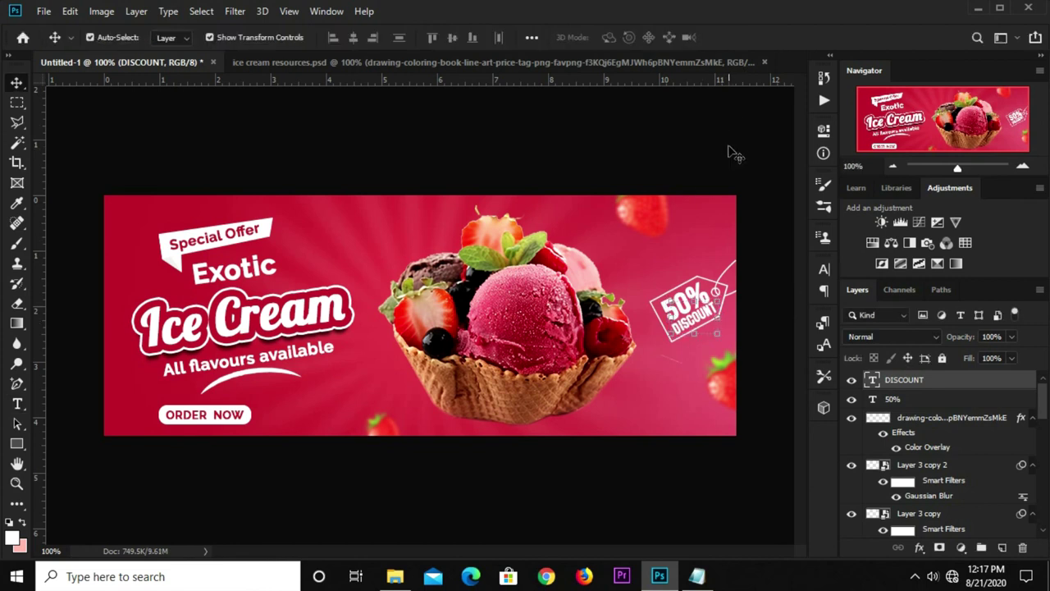
pyautogui.click(734, 144)
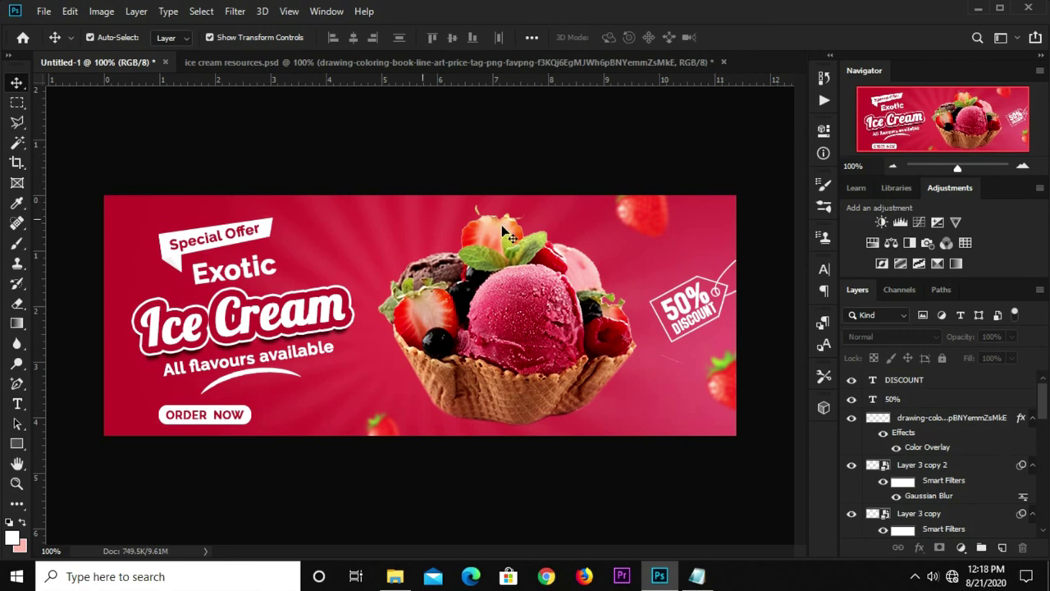
# Step: Add a 'LOGO HERE' text layer with the Horizontal Type tool
pyautogui.click(18, 408)
pyautogui.click(65, 401)
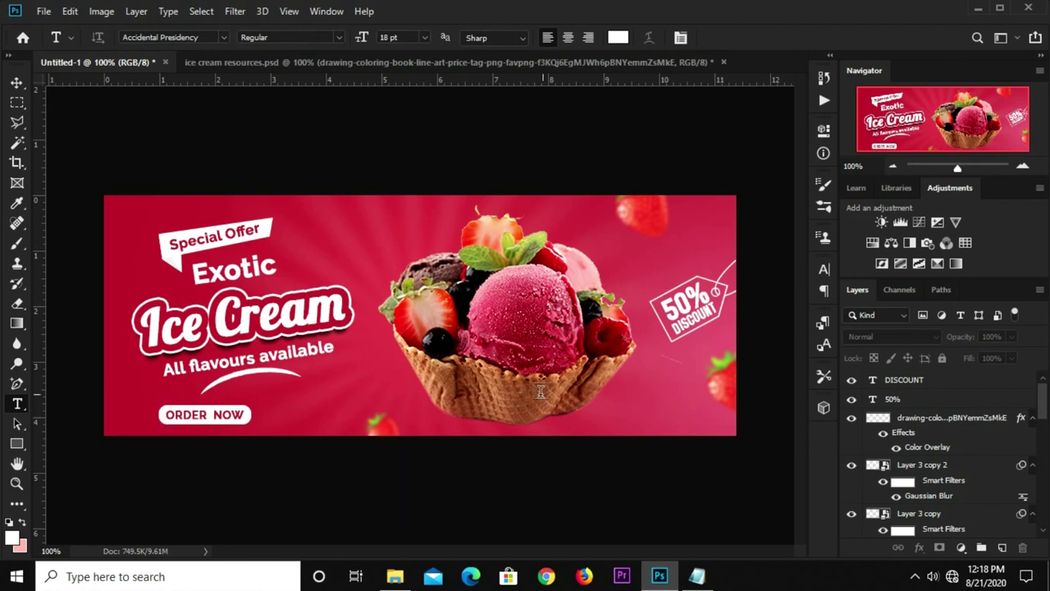
pyautogui.click(633, 385)
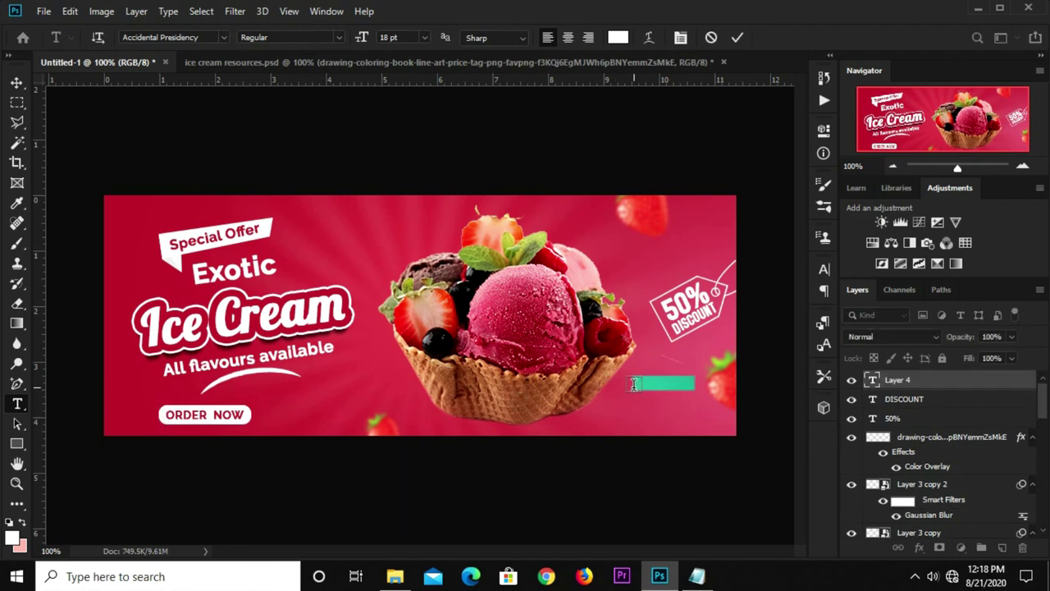
pyautogui.press('BackSpace')
pyautogui.write('LOGO HERE')
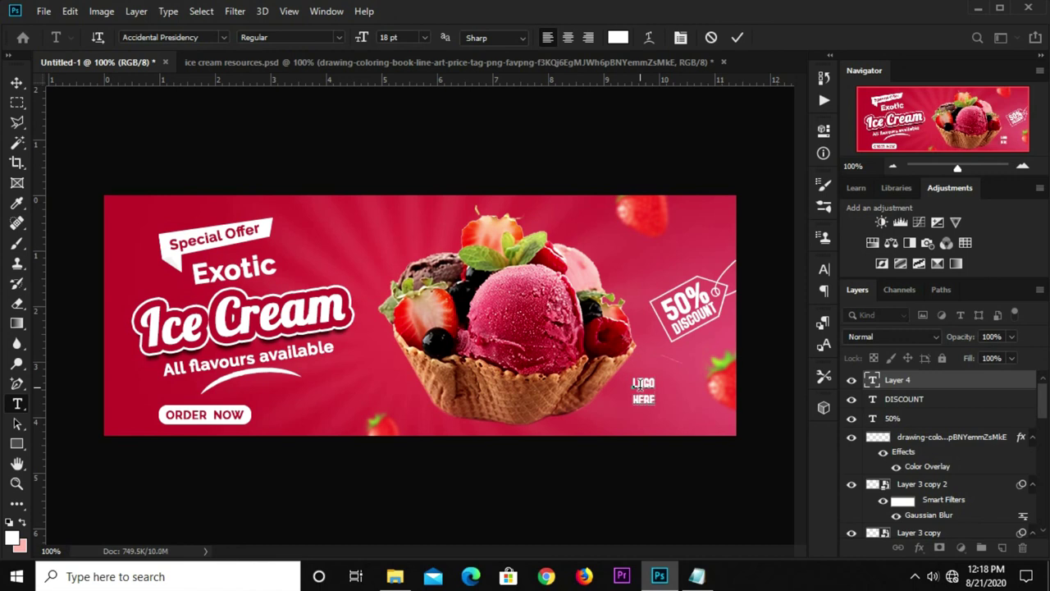
pyautogui.click(738, 40)
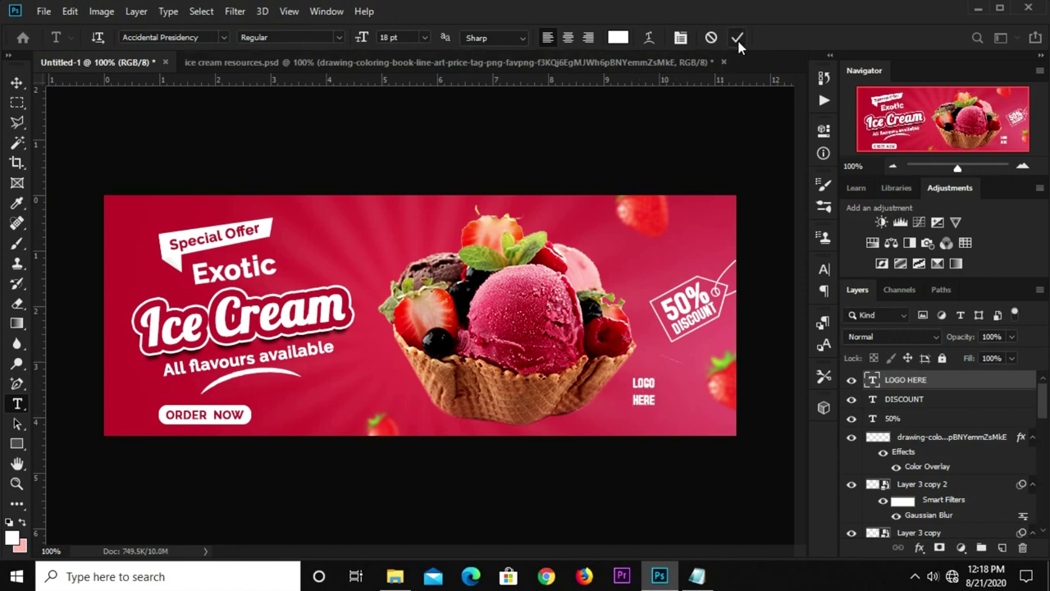
# Step: Format LOGO HERE as Raleway Bold at 11 pt
pyautogui.click(822, 270)
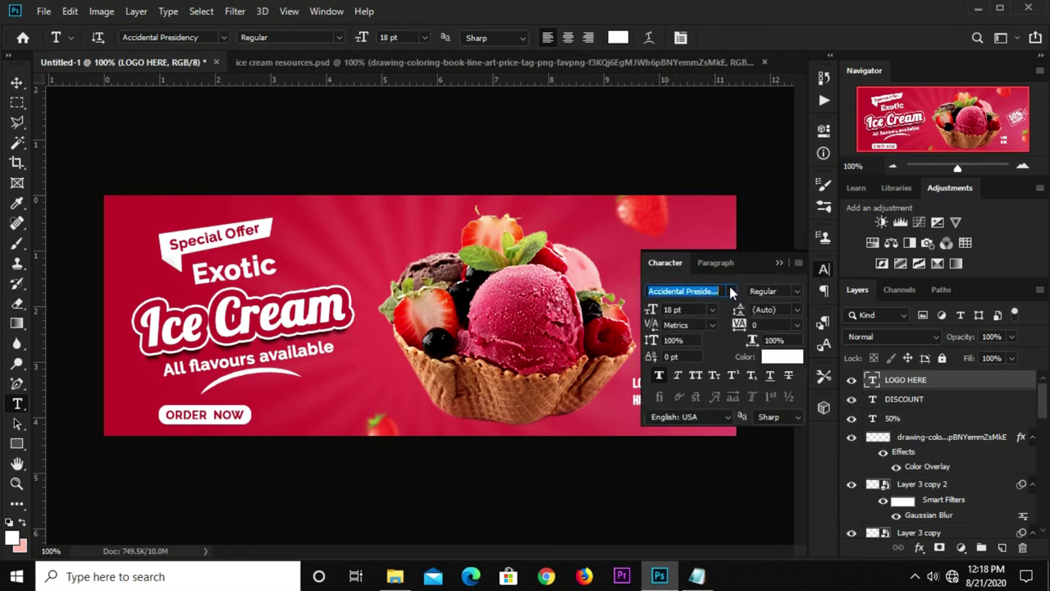
pyautogui.click(730, 291)
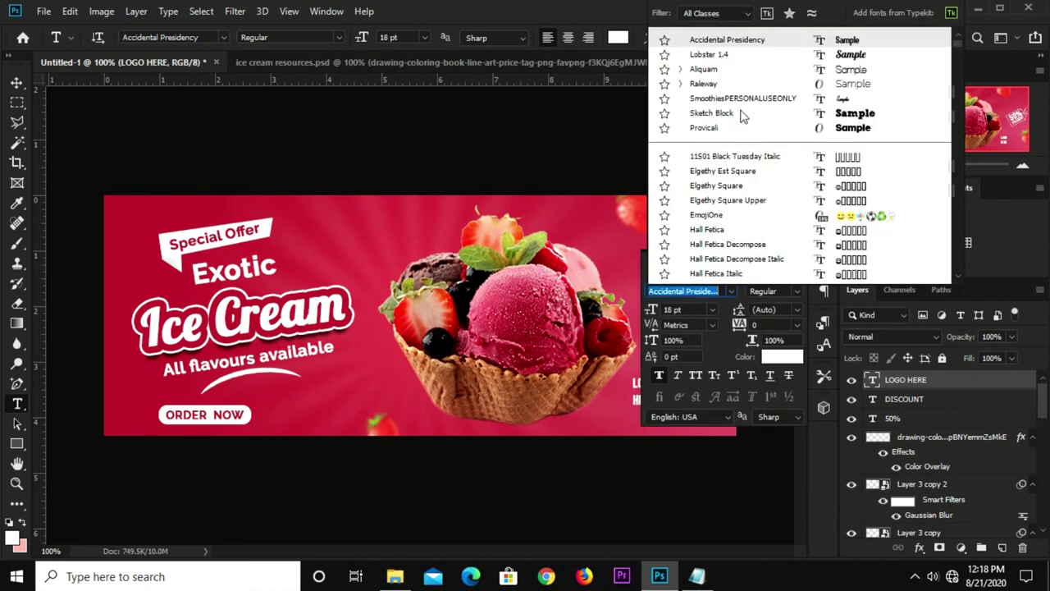
pyautogui.click(705, 84)
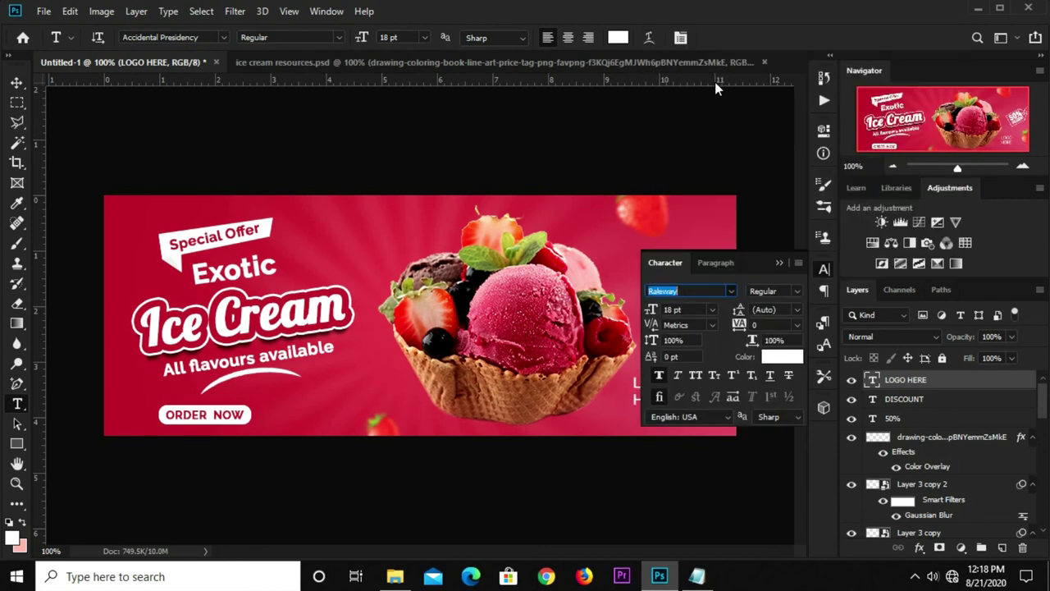
pyautogui.click(795, 294)
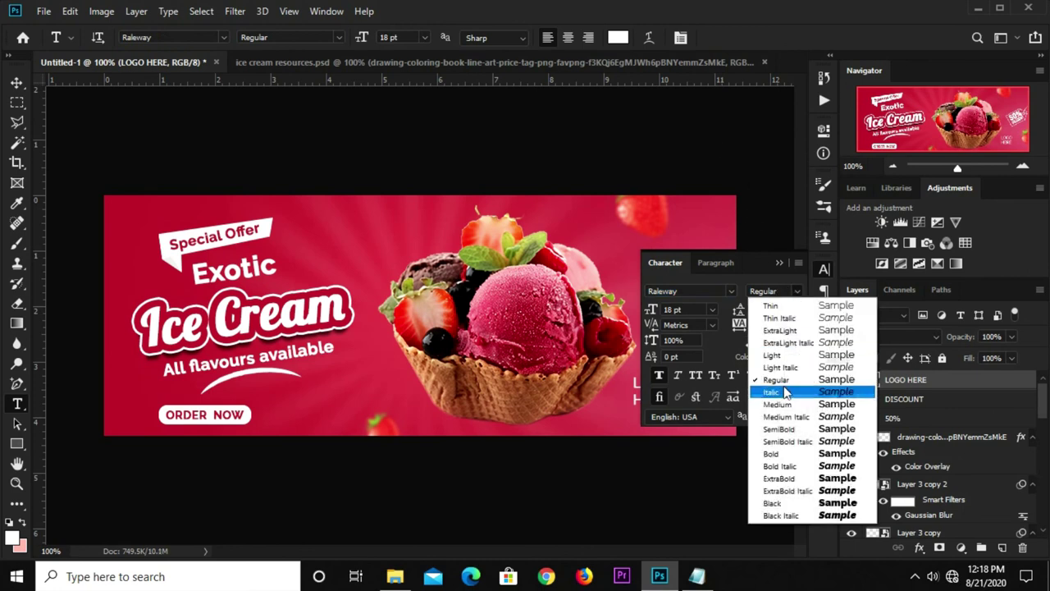
pyautogui.click(780, 453)
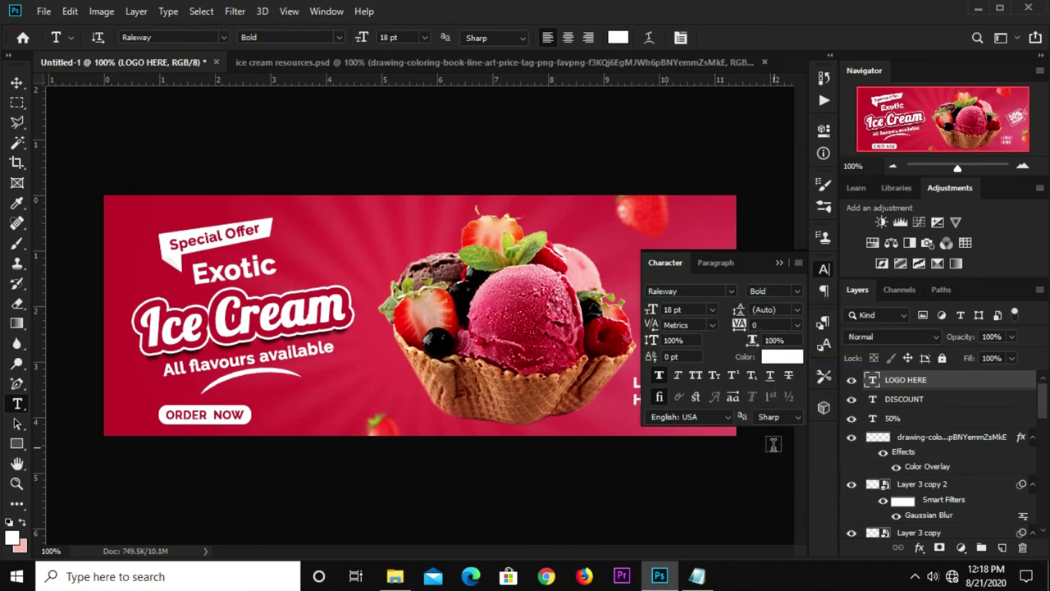
pyautogui.click(712, 310)
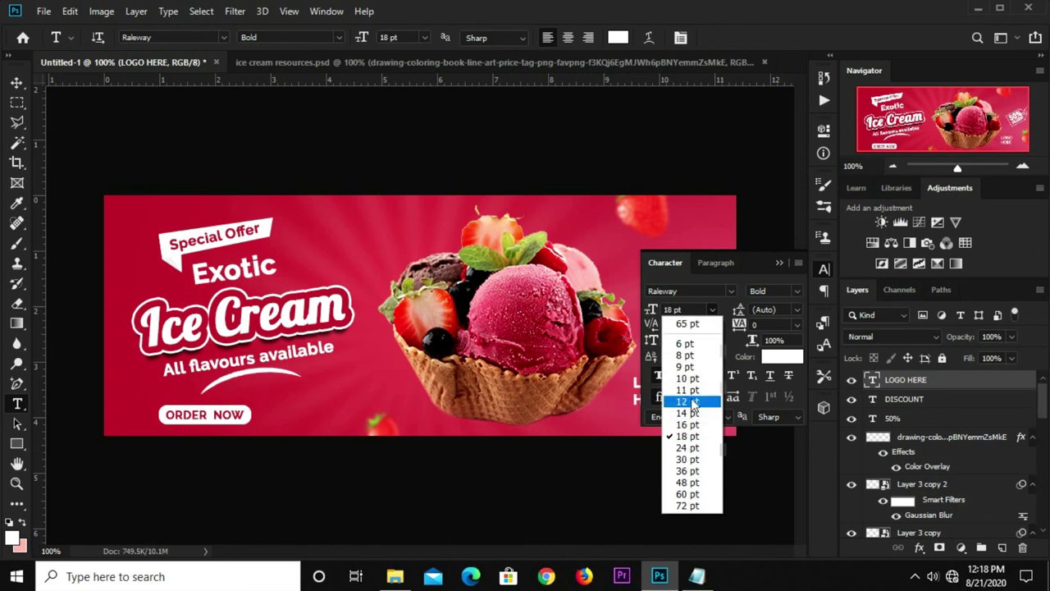
pyautogui.click(691, 393)
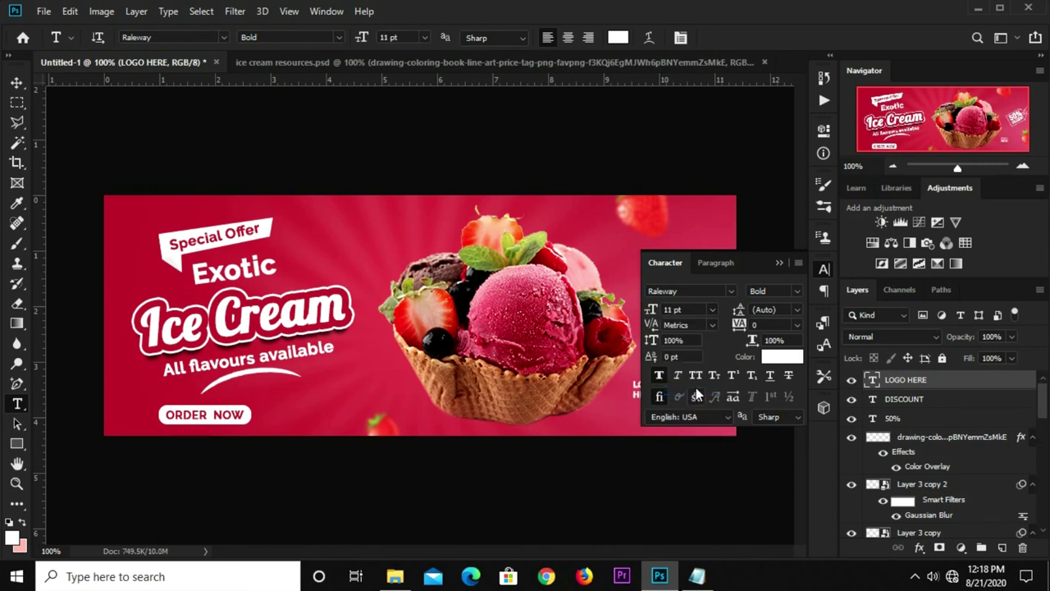
pyautogui.click(779, 263)
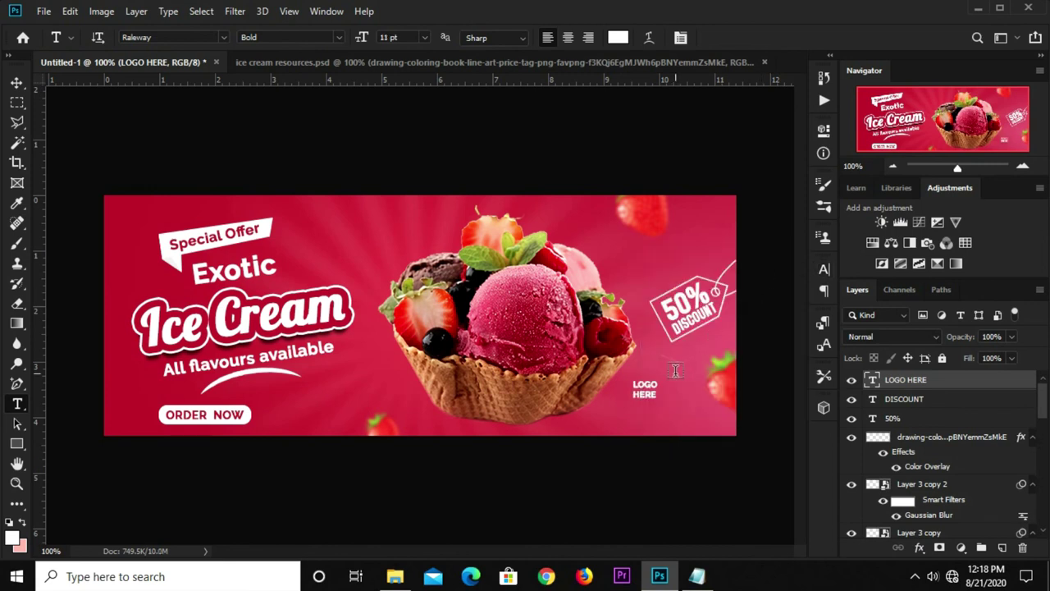
# Step: Move LOGO HERE to the banner's top-right corner
pyautogui.press('v')
pyautogui.moveTo(645, 392); pyautogui.dragTo(694, 223)
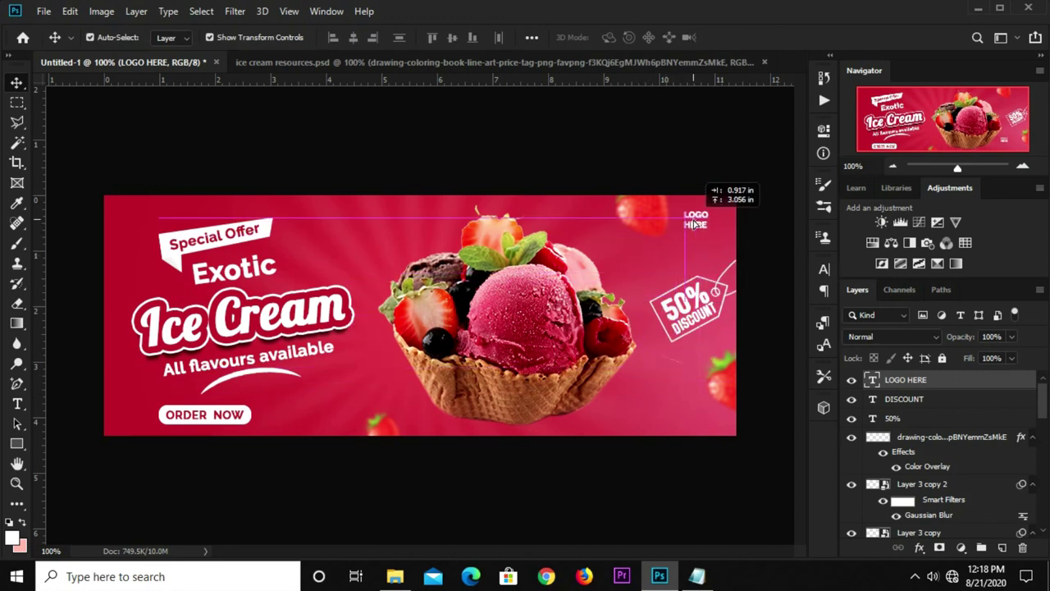
pyautogui.click(698, 176)
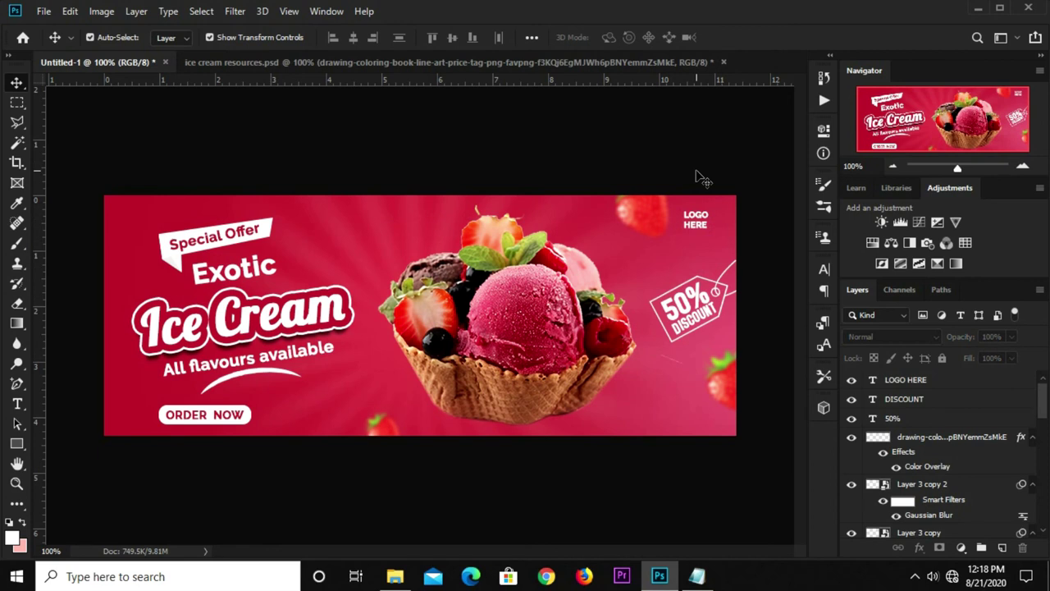
# Step: Create a new empty layer above Layer 2
pyautogui.click(566, 363)
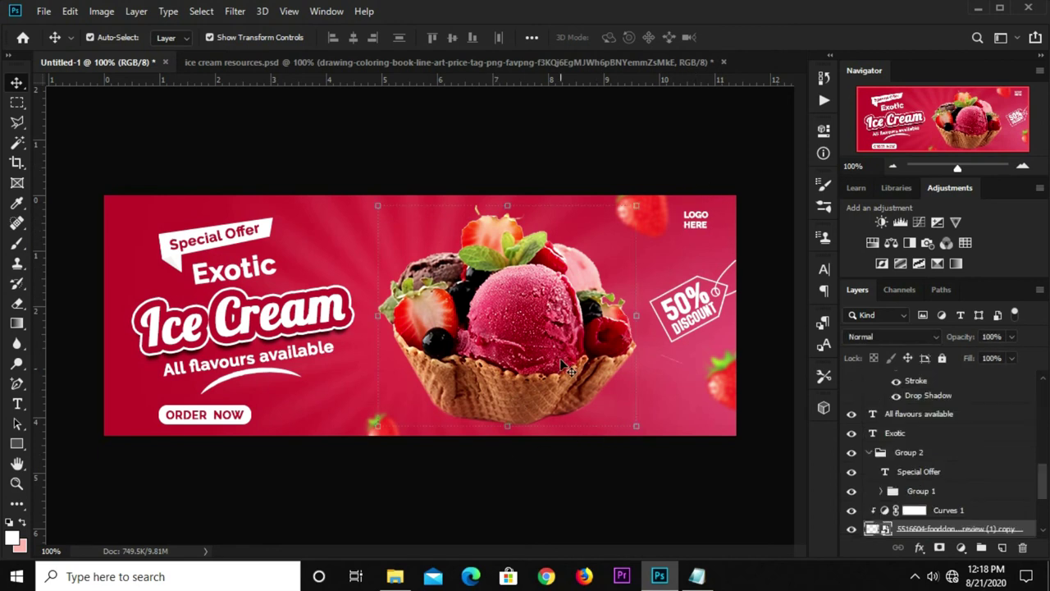
pyautogui.scroll(-3, 935, 493)
pyautogui.scroll(-1, 952, 474)
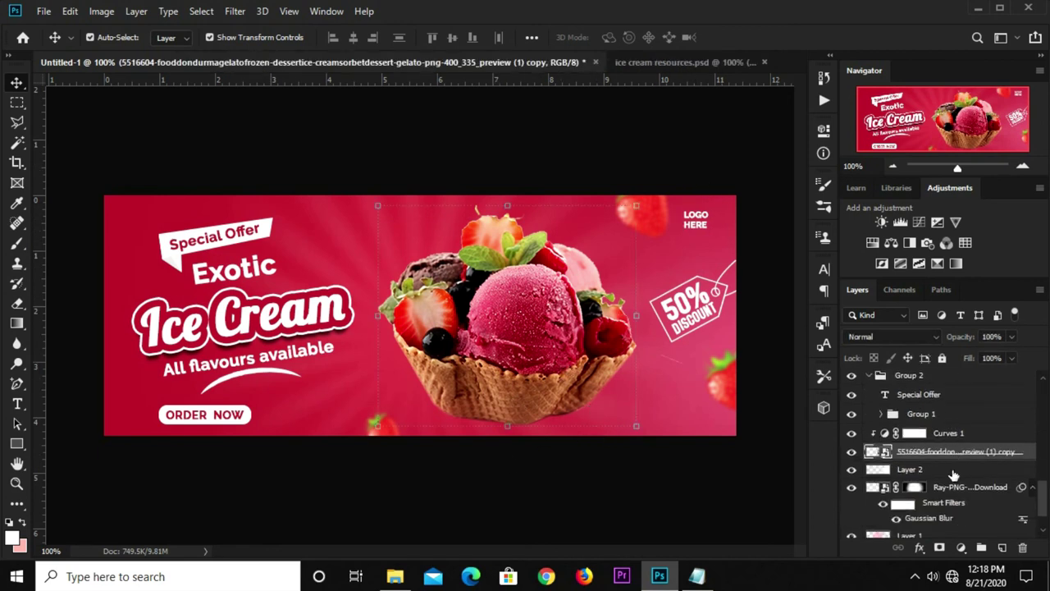
pyautogui.click(918, 472)
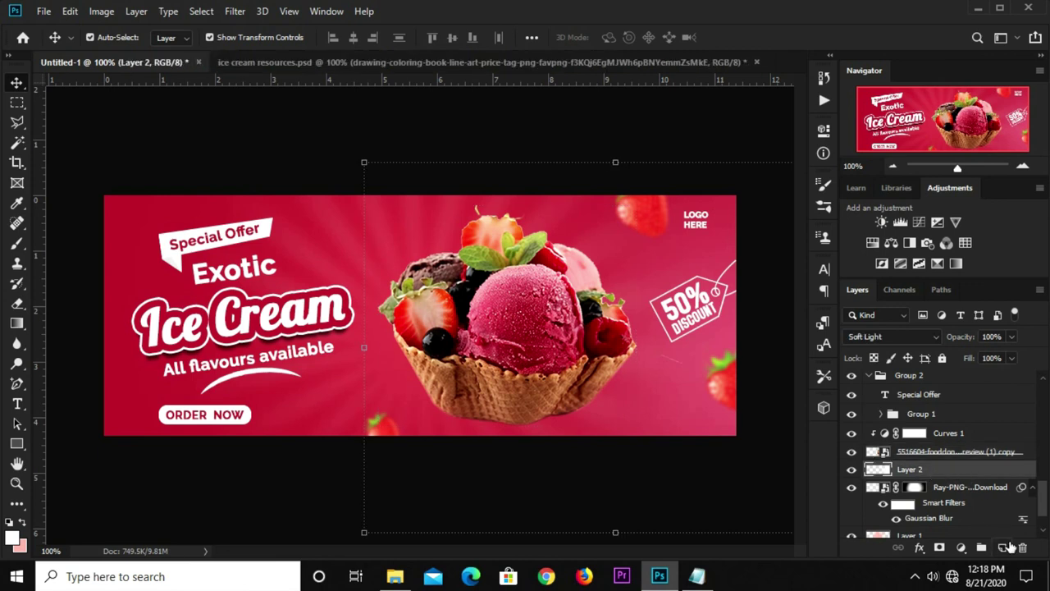
pyautogui.click(1006, 548)
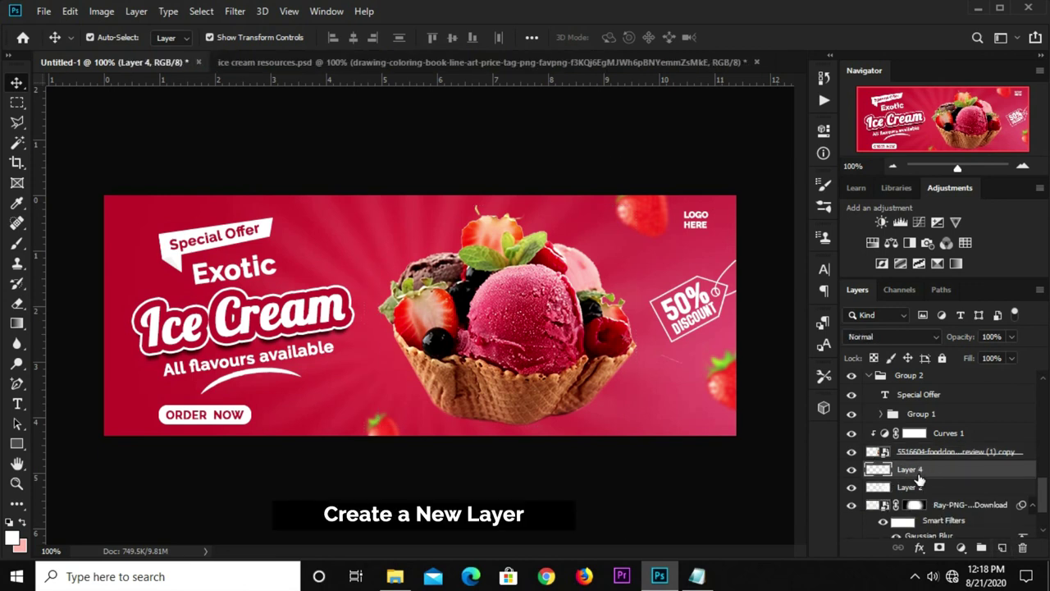
# Step: Paint a soft black dab just left of the ice cream with a smaller brush
pyautogui.click(17, 244)
pyautogui.click(71, 241)
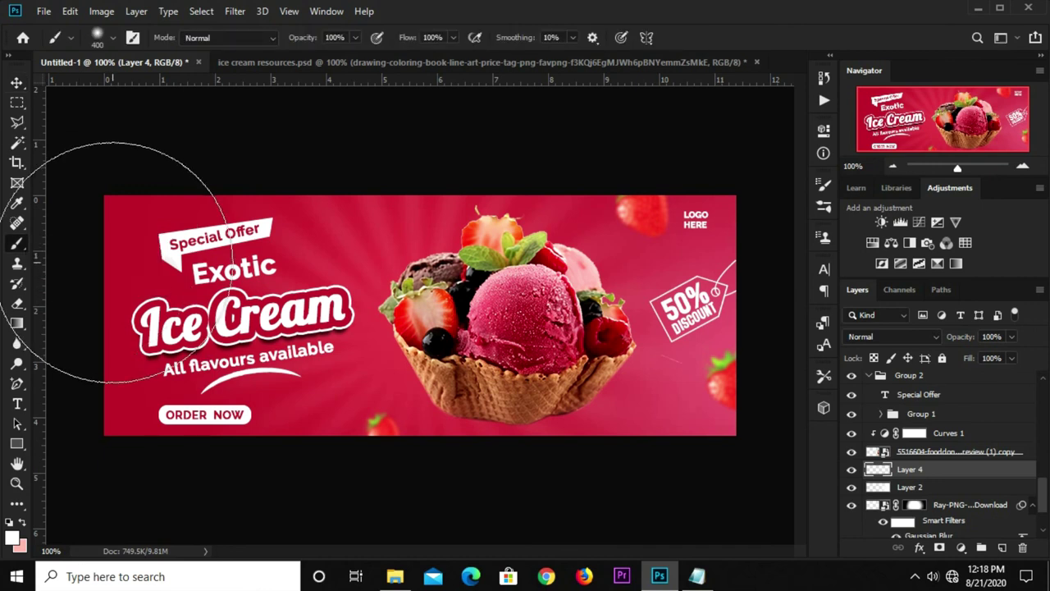
pyautogui.click(10, 521)
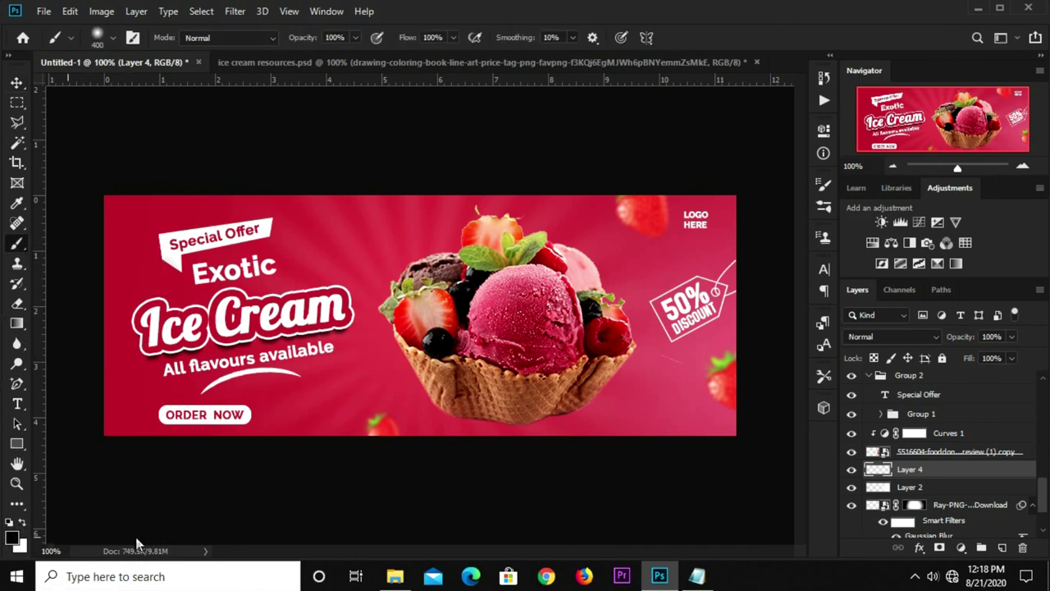
pyautogui.press('[')
pyautogui.press('[')
pyautogui.press('[')
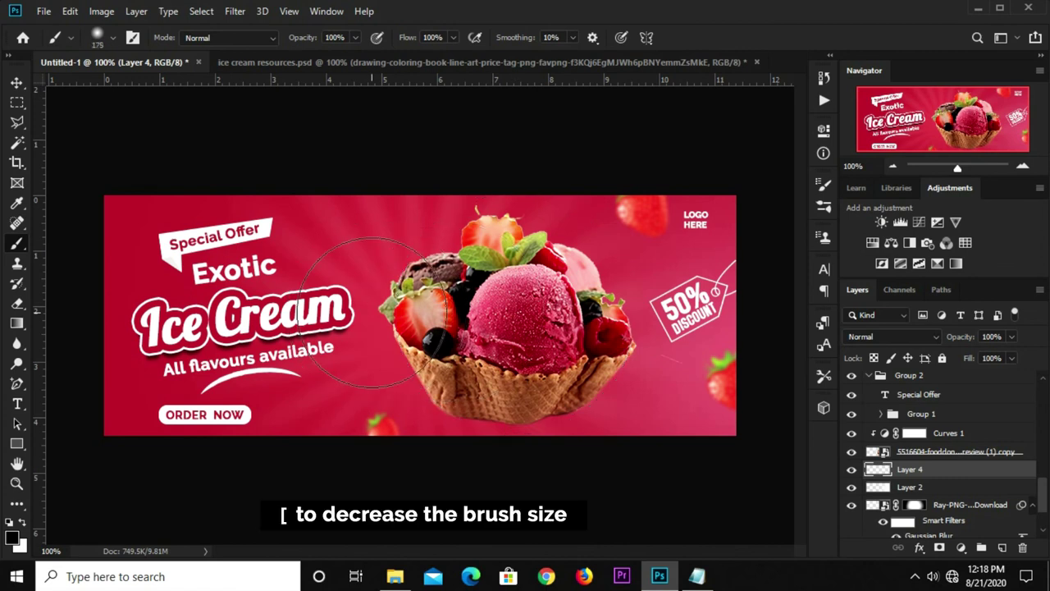
pyautogui.click(378, 312)
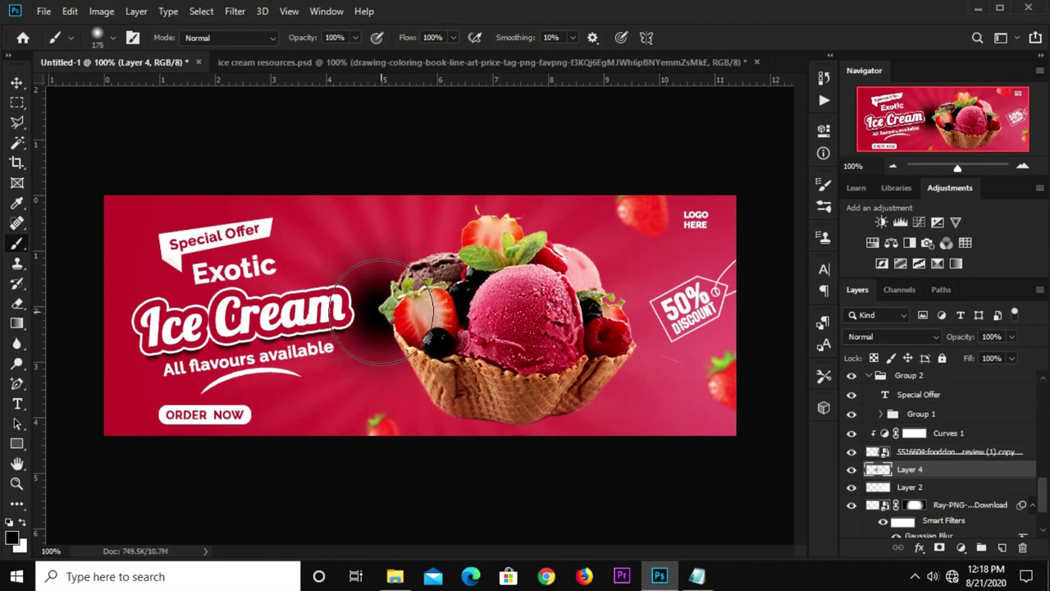
# Step: Squash the black dab into a wide, thin strip centred under the cone
pyautogui.press('v')
pyautogui.hotkey('ctrl', 't')
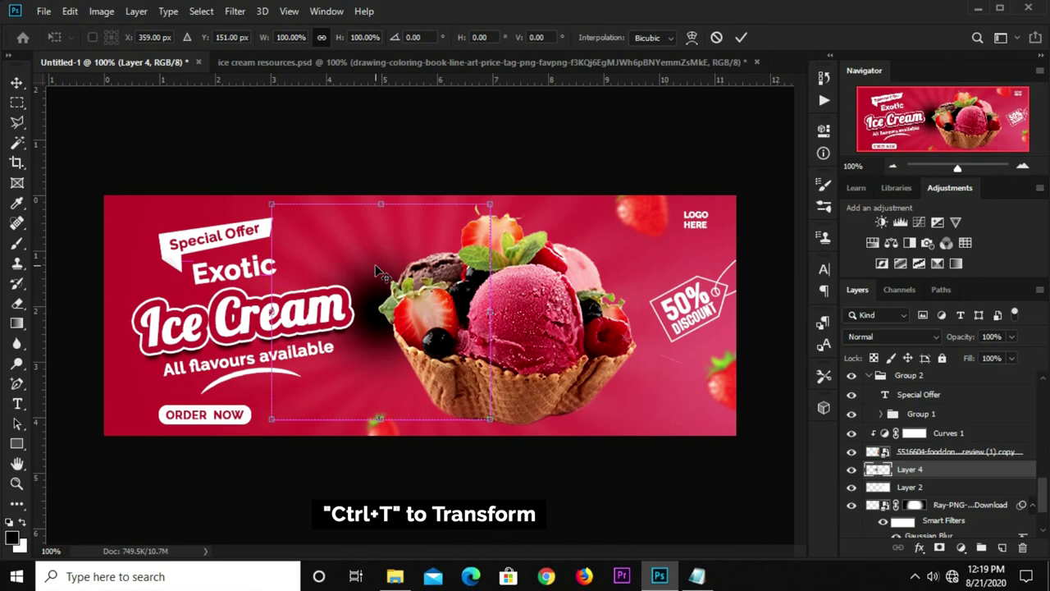
pyautogui.moveTo(380, 201)
pyautogui.mouseDown()
pyautogui.moveTo(381, 392)
pyautogui.moveTo(515, 430)
pyautogui.mouseUp()
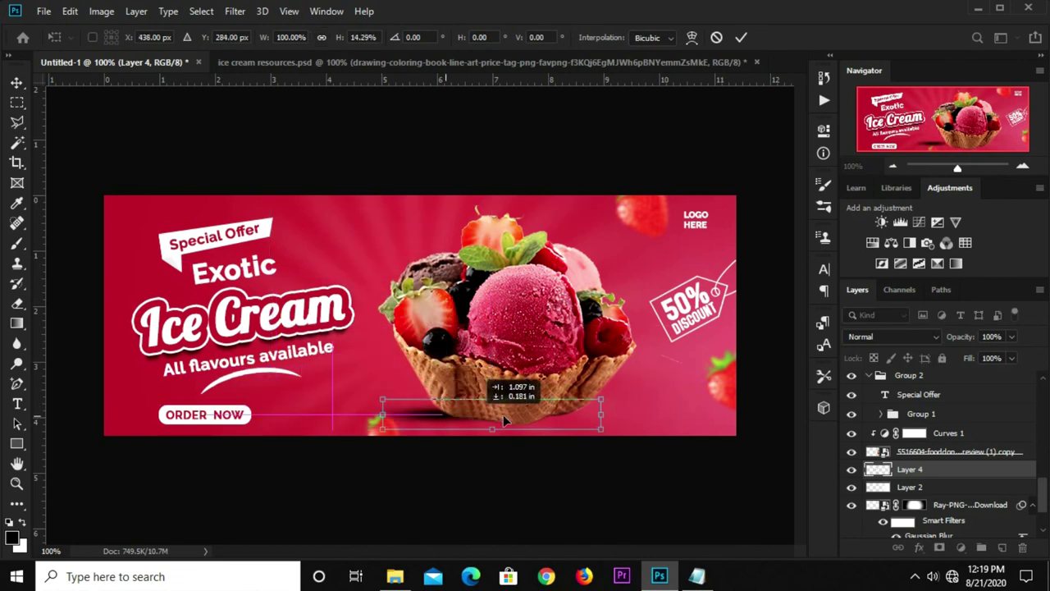
pyautogui.moveTo(621, 423); pyautogui.dragTo(699, 426)
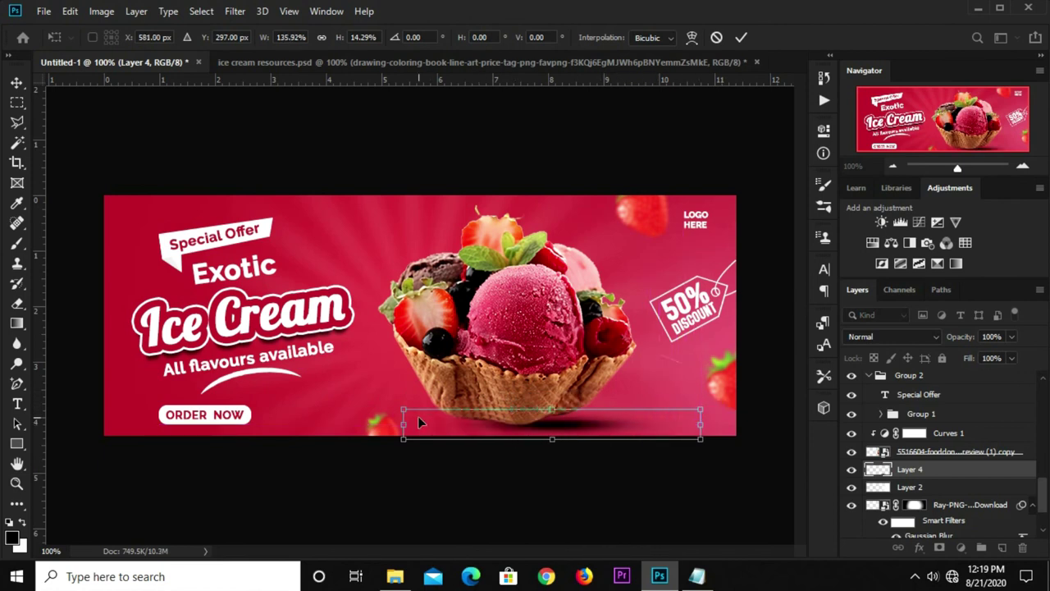
pyautogui.moveTo(404, 427); pyautogui.dragTo(333, 425)
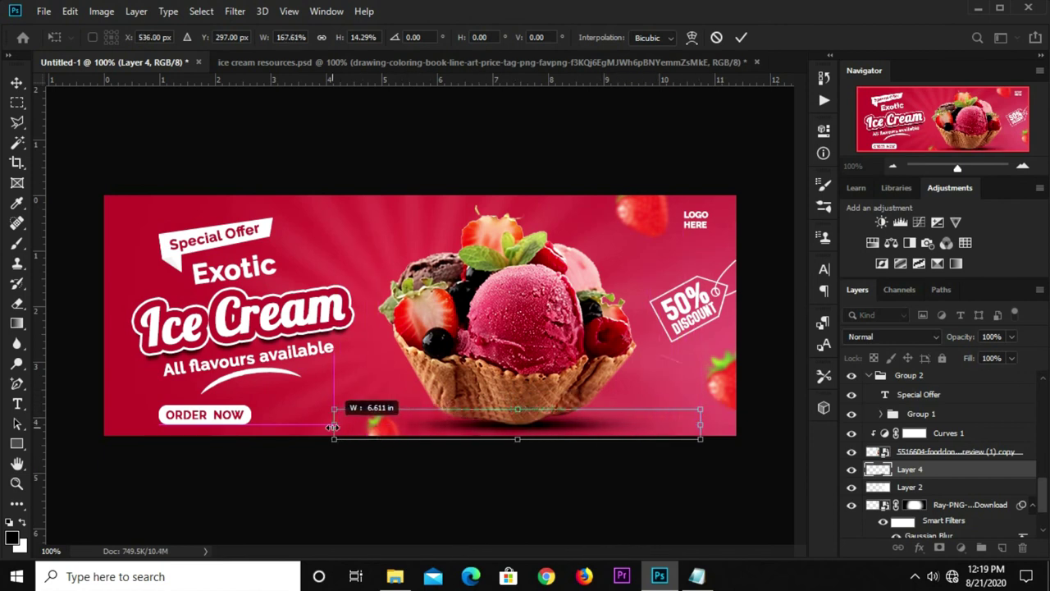
pyautogui.moveTo(508, 424); pyautogui.dragTo(553, 428)
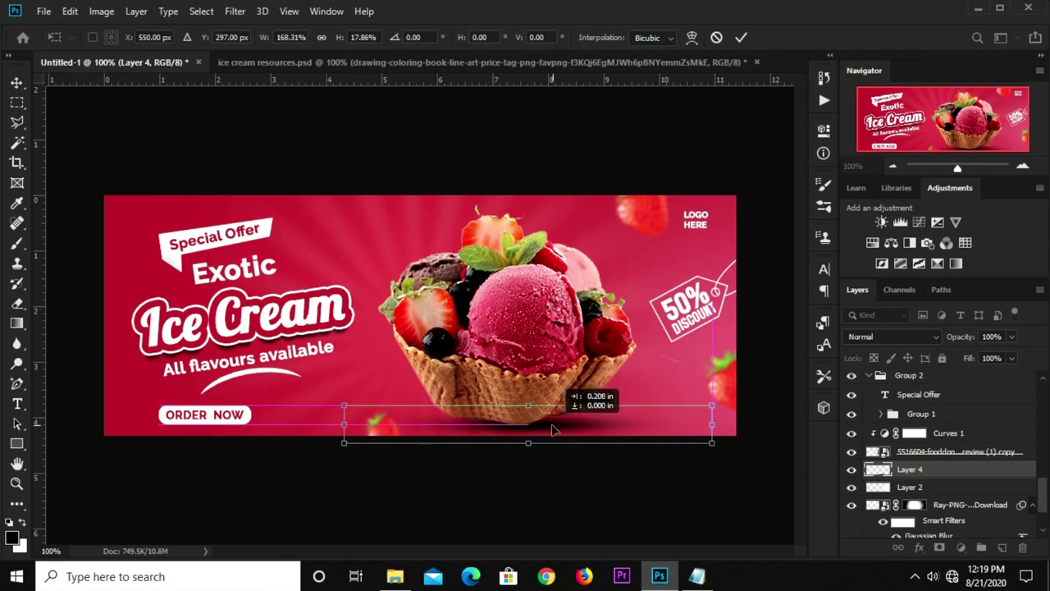
pyautogui.press('Return')
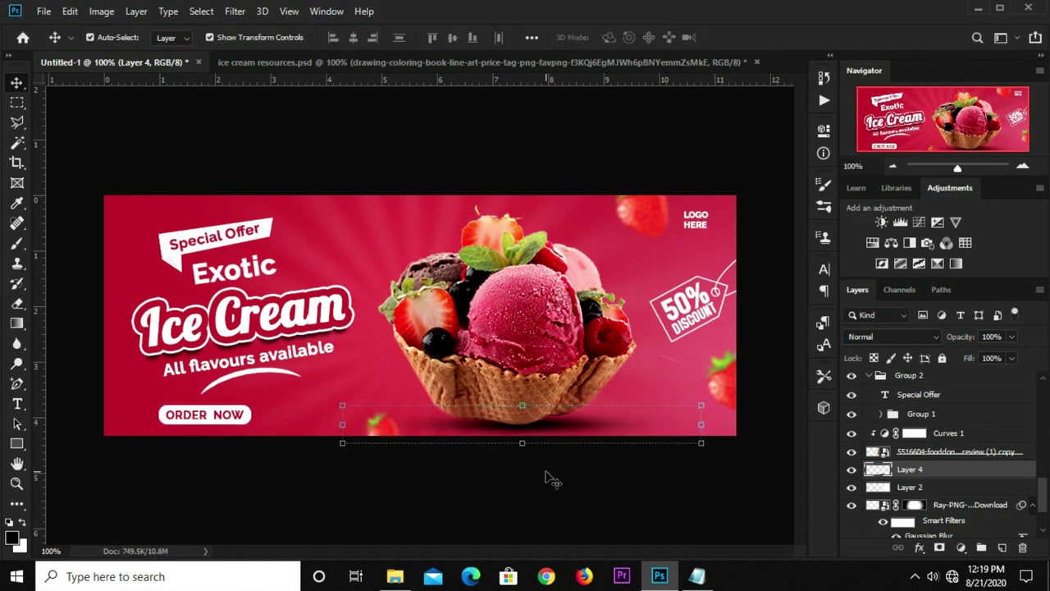
# Step: Nudge the shadow up slightly and lower its layer opacity
pyautogui.press('Up')
pyautogui.press('Up')
pyautogui.press('Up')
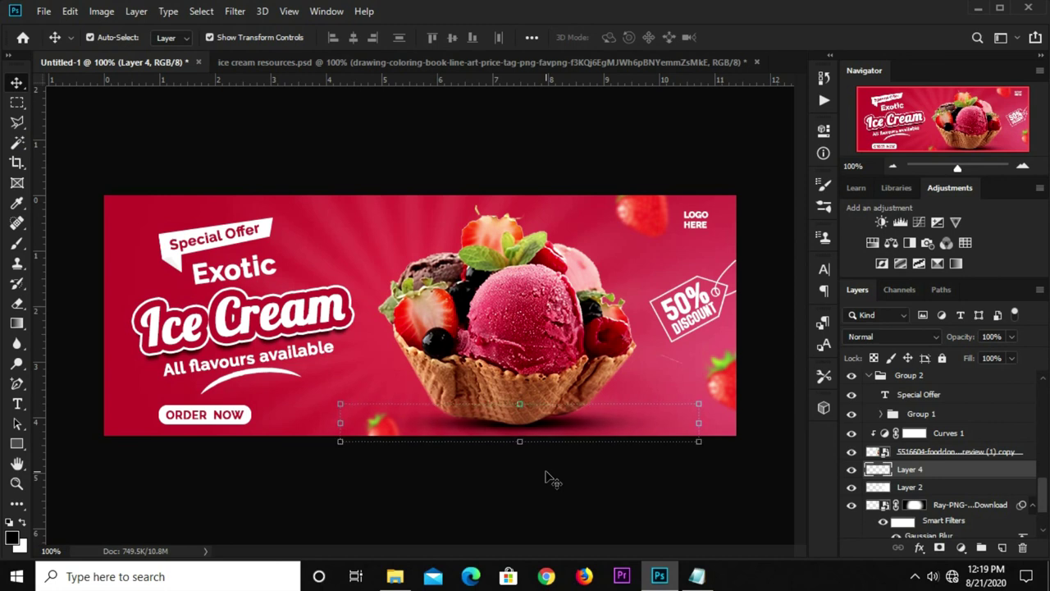
pyautogui.click(1012, 337)
pyautogui.moveTo(979, 351); pyautogui.dragTo(989, 350)
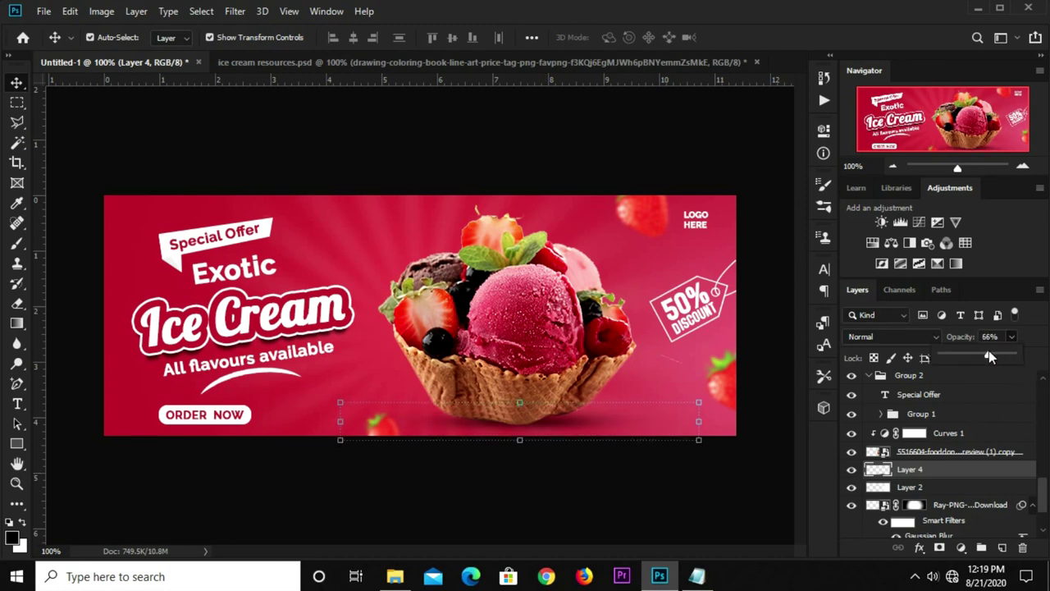
pyautogui.click(556, 520)
pyautogui.click(572, 431)
pyautogui.click(518, 396)
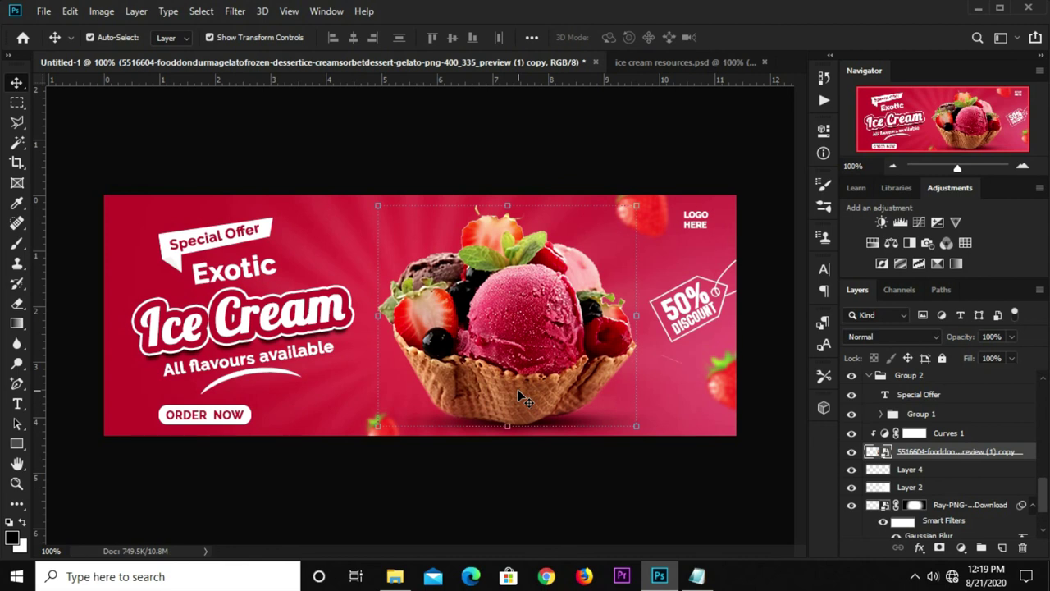
# Step: Slightly shrink the ice cream image from its corner handle
pyautogui.hotkey('ctrl', 't')
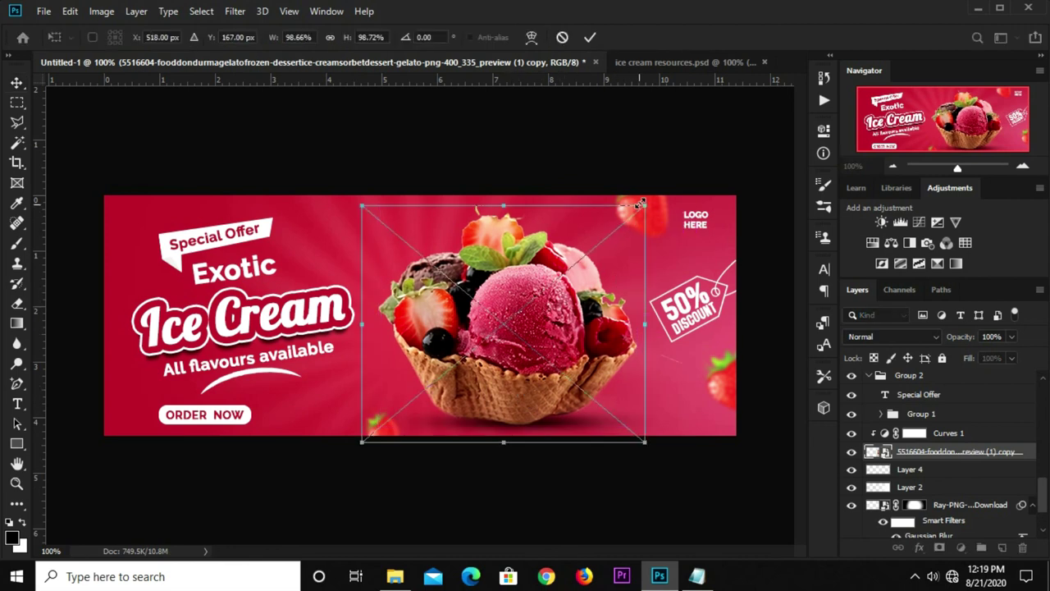
pyautogui.moveTo(641, 202); pyautogui.dragTo(651, 195)
pyautogui.click(590, 37)
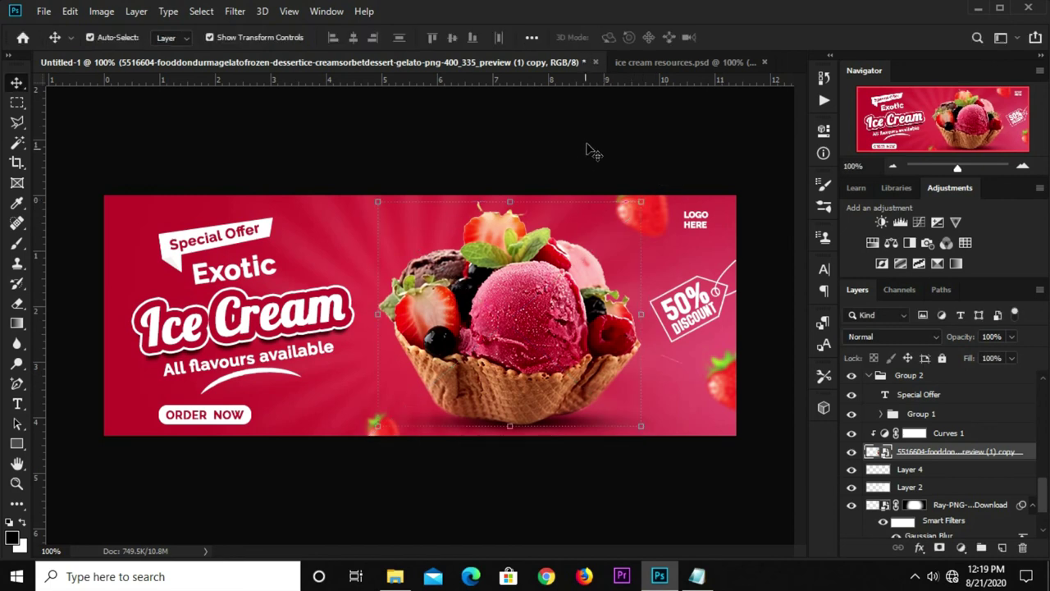
# Step: Set the shadow layer to 80% opacity and nudge it down a few pixels
pyautogui.click(582, 430)
pyautogui.press('8')
pyautogui.press('Down')
pyautogui.press('Down')
pyautogui.click(579, 481)
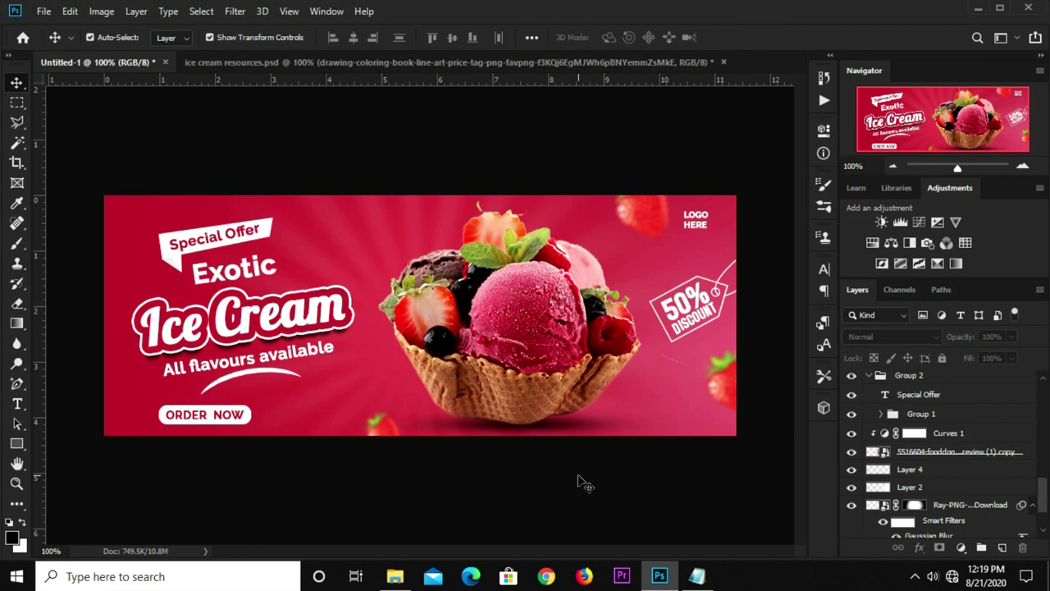
pyautogui.scroll(-1, 598, 484)
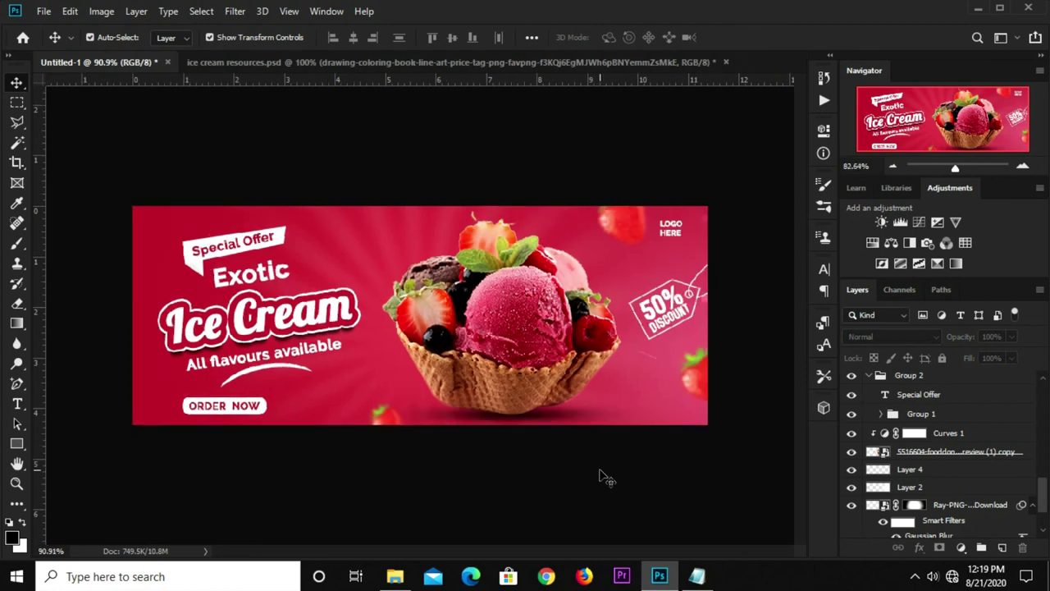
pyautogui.scroll(3, 930, 470)
pyautogui.scroll(3, 930, 469)
pyautogui.scroll(3, 931, 469)
pyautogui.scroll(3, 939, 467)
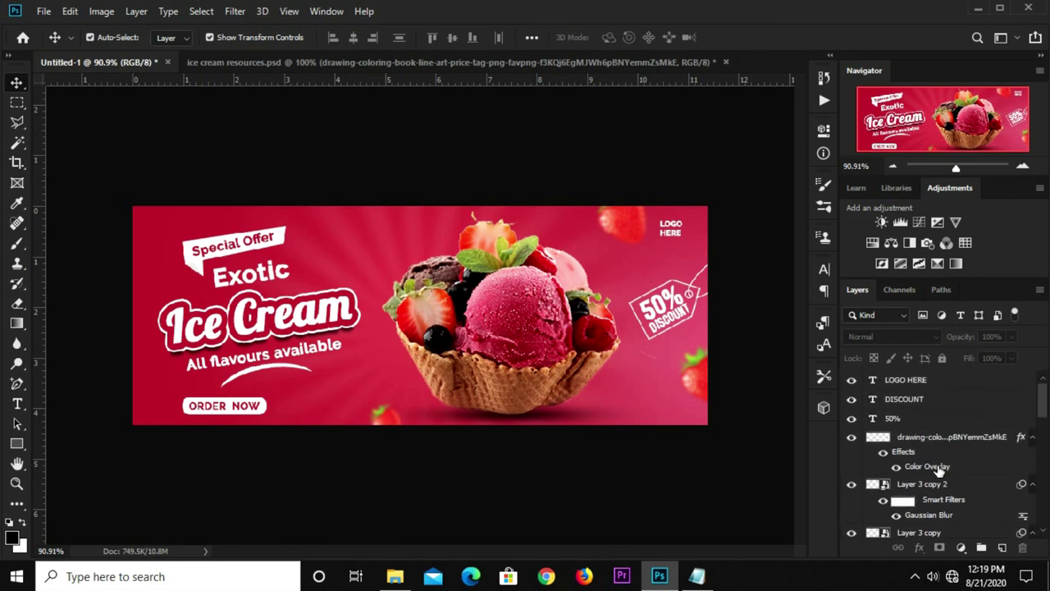
# Step: Add a Curves 2 layer on top with its midpoint pulled slightly down to darken midtones
pyautogui.click(960, 547)
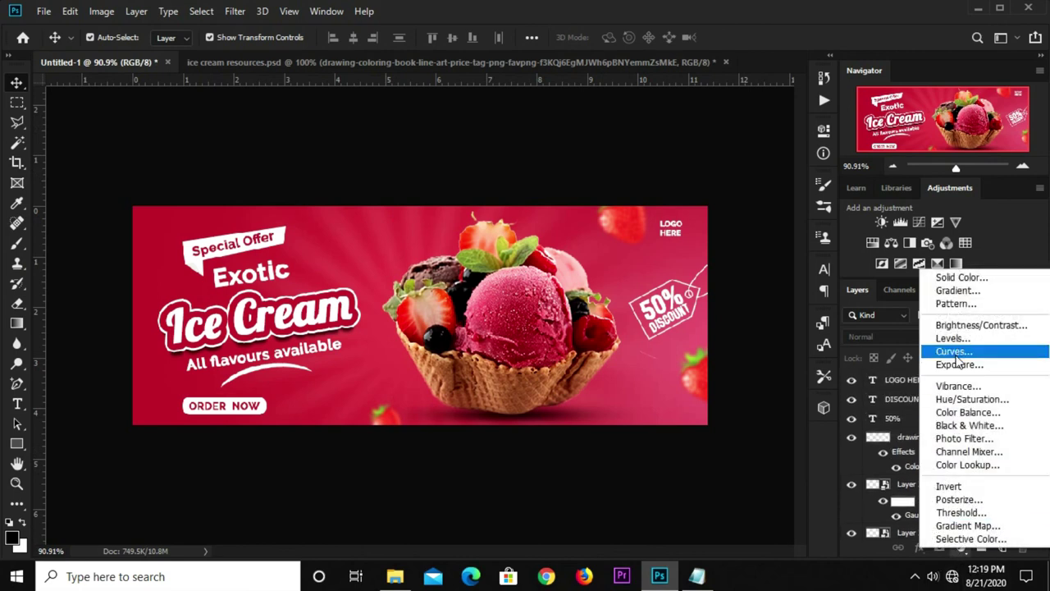
pyautogui.click(954, 353)
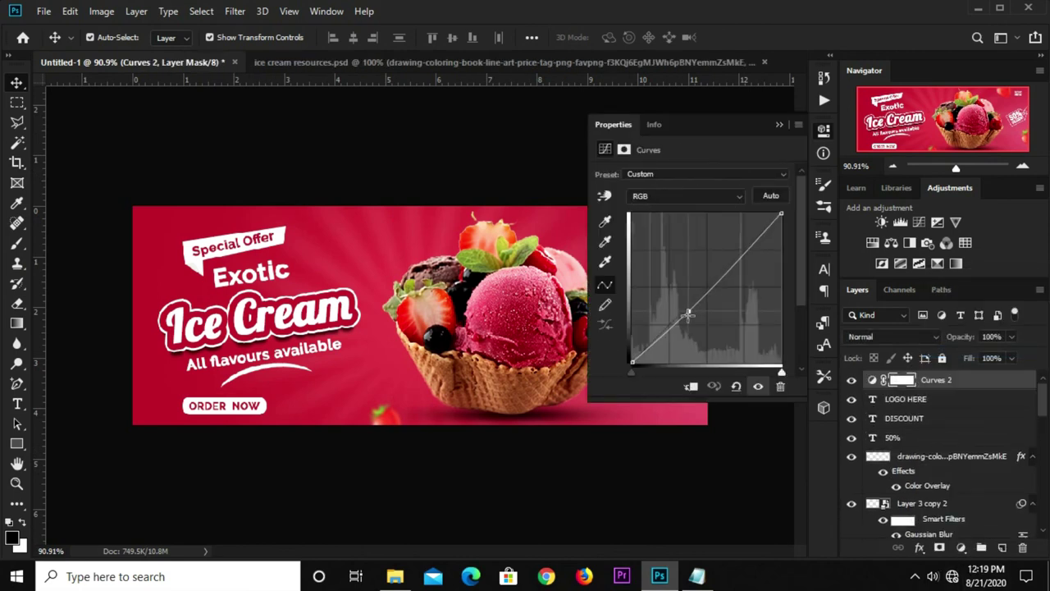
pyautogui.moveTo(689, 314); pyautogui.dragTo(688, 317)
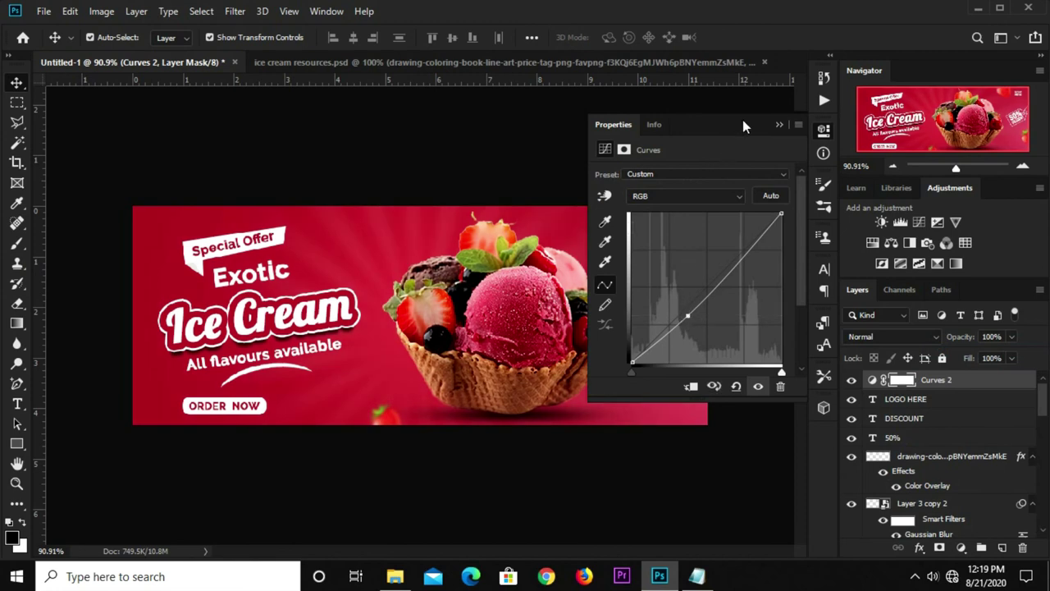
pyautogui.click(780, 126)
pyautogui.click(851, 380)
pyautogui.click(508, 140)
pyautogui.hotkey('ctrl', '1')
pyautogui.hotkey('ctrl', '0')
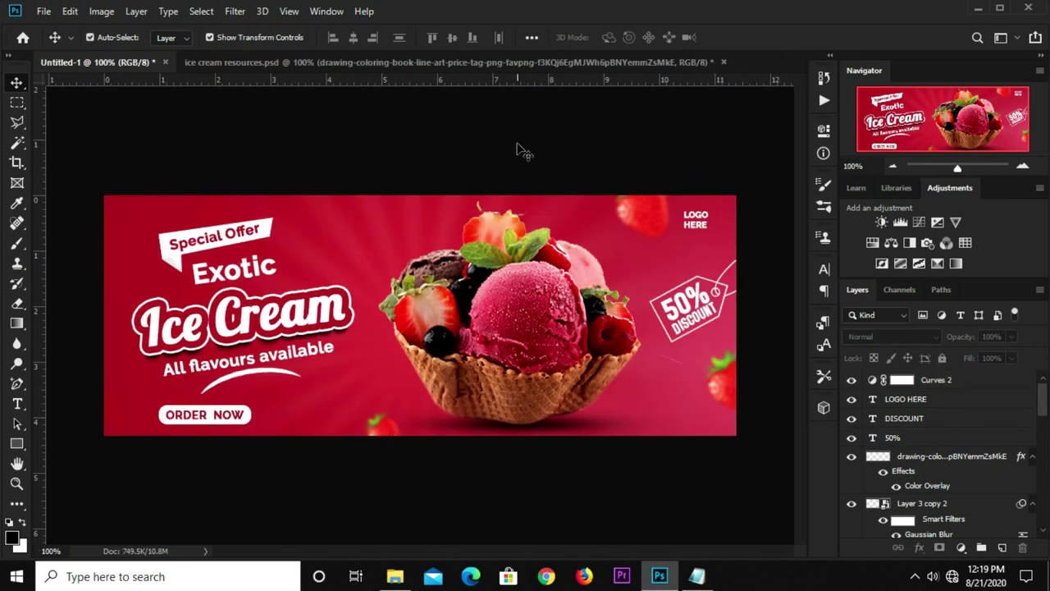